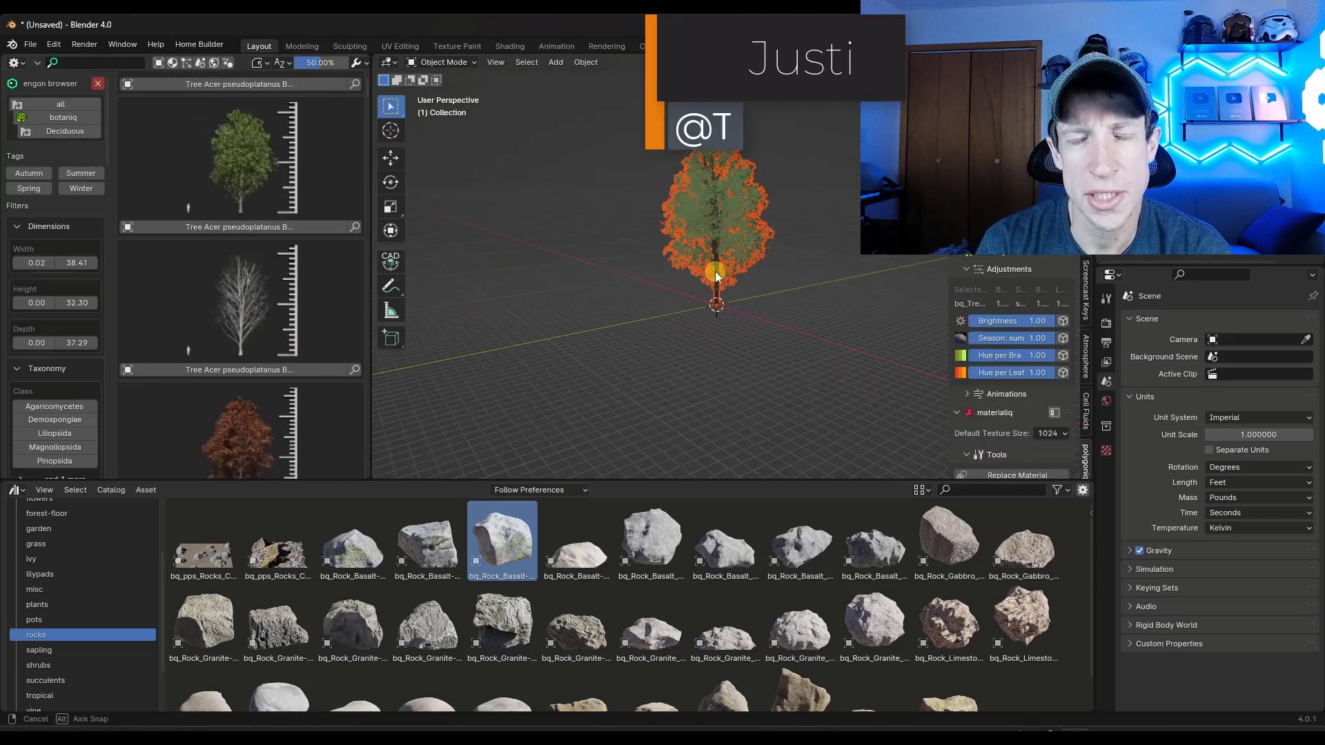
Add a Wind-Tree animation to the selected tree, play it back, and open the Breeze preset's strength for editing.
scroll(966, 414, "down", 5)
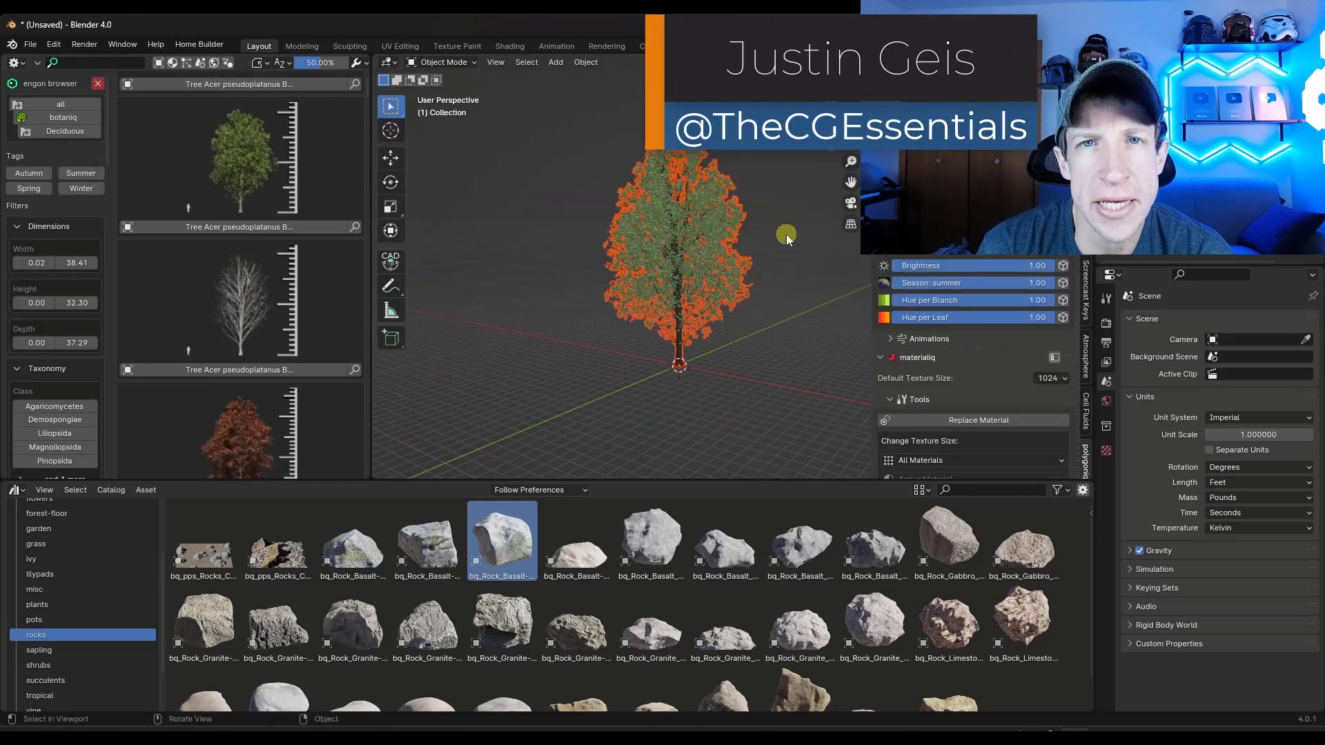
left_click(973, 276)
left_click(918, 299)
key("space")
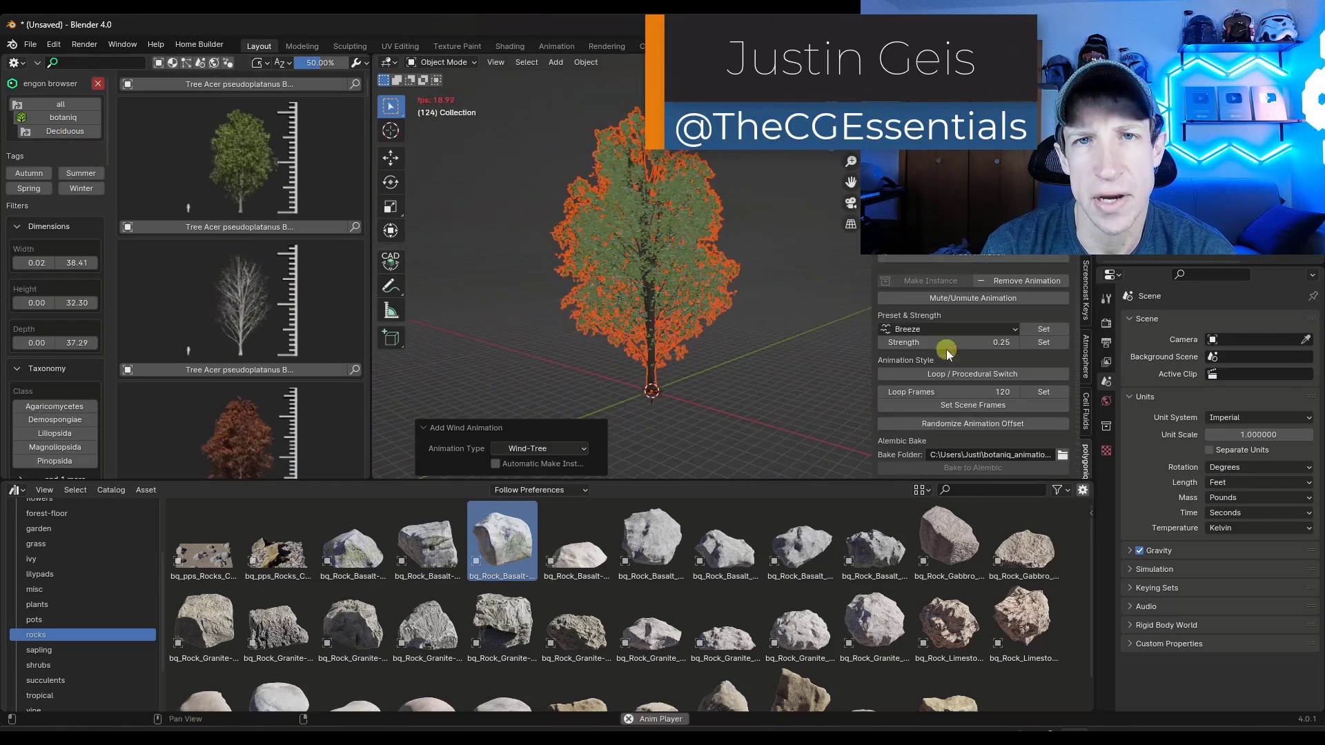
left_click(949, 329)
left_click(961, 345)
double_click(961, 342)
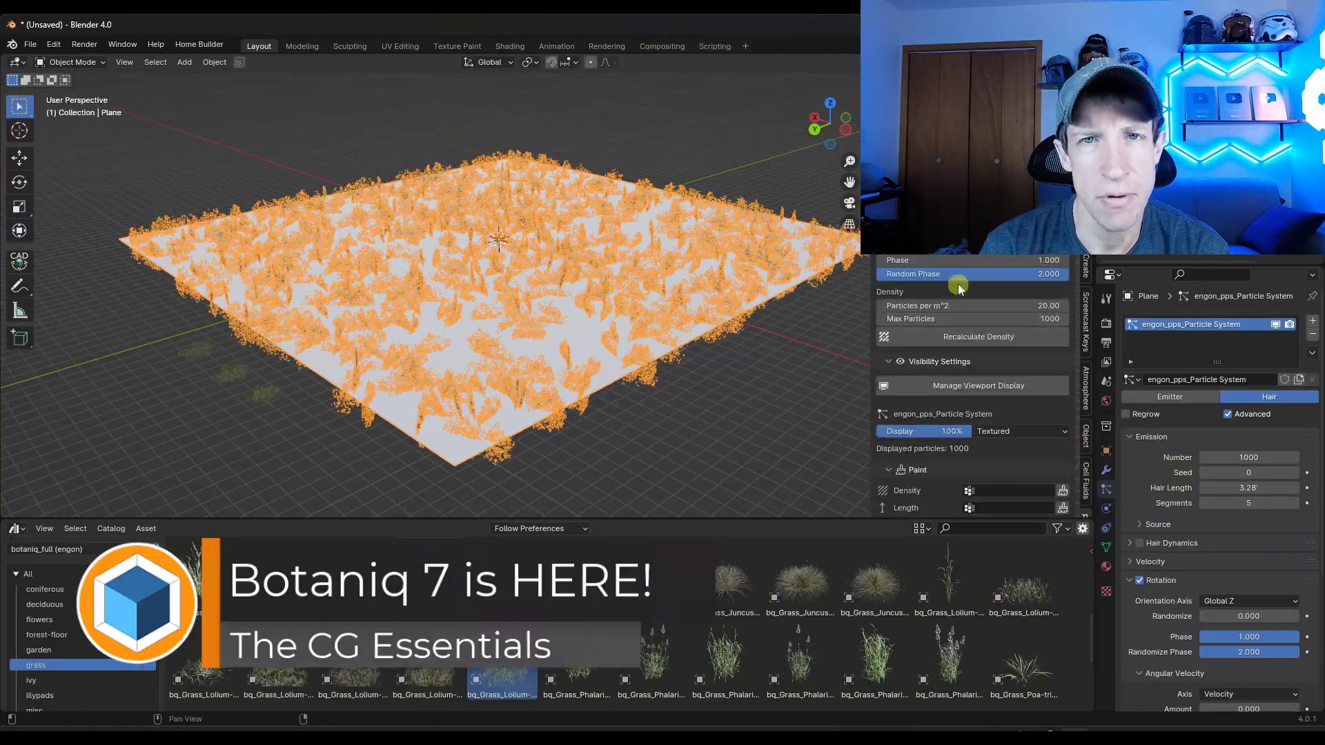
Adjust the Random Phase rotation of the grass scatter on the plane.
scroll(474, 325, "up", 3)
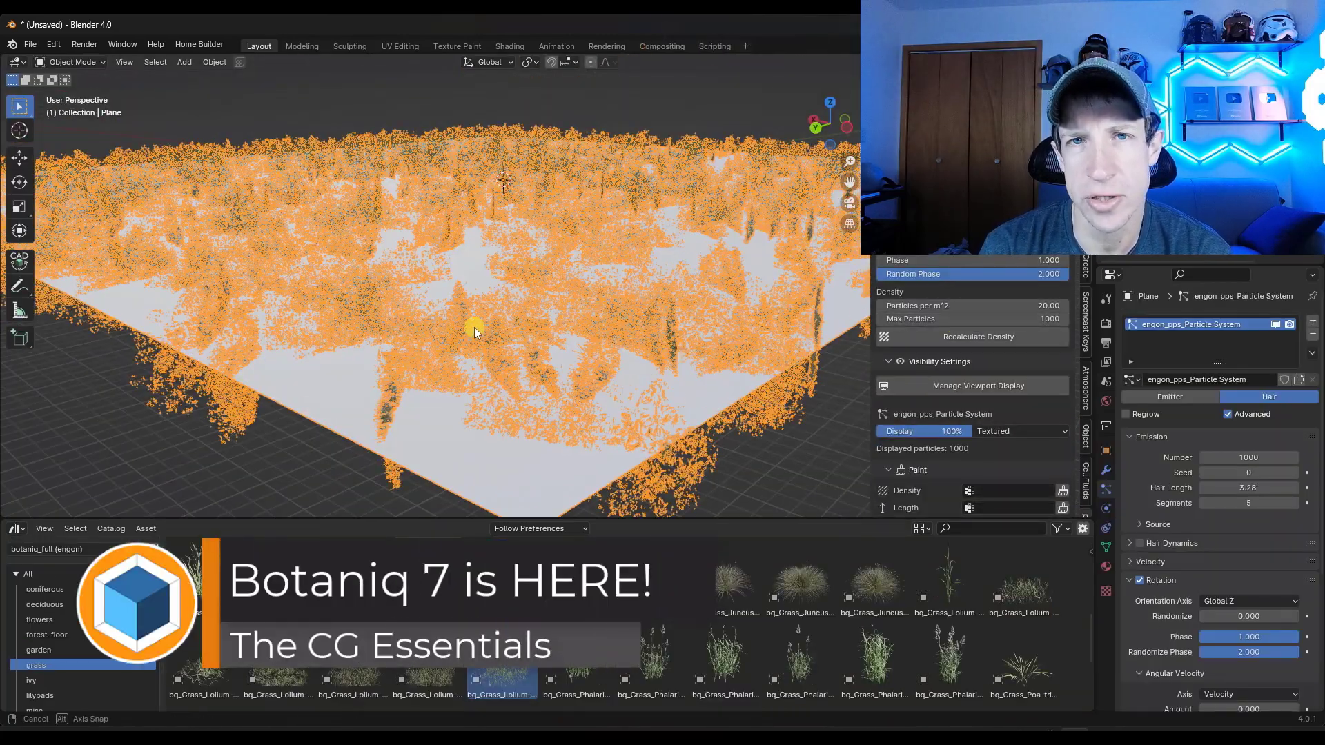
left_click_drag(976, 272, 891, 274)
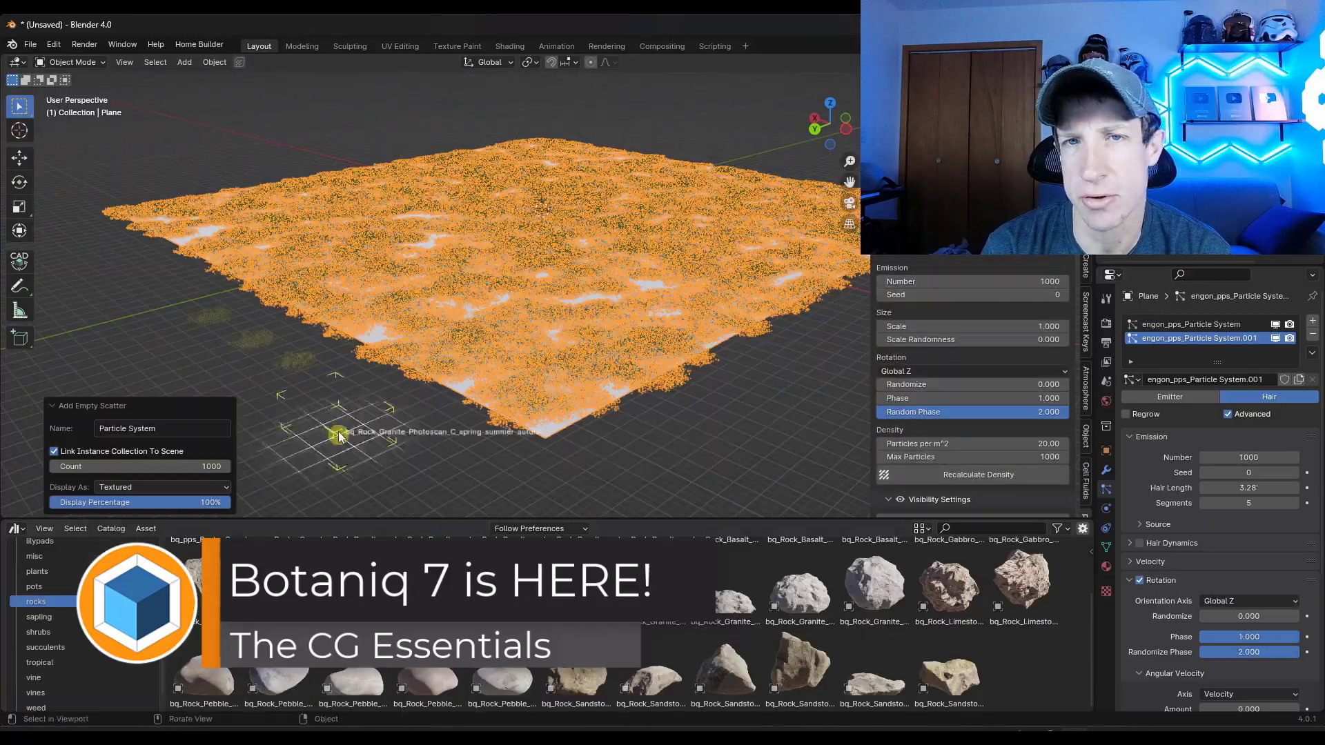
Place granite photoscan rock assets on the ground beside the plane's front edge and select the scattered plane.
left_click_drag(340, 435, 425, 428)
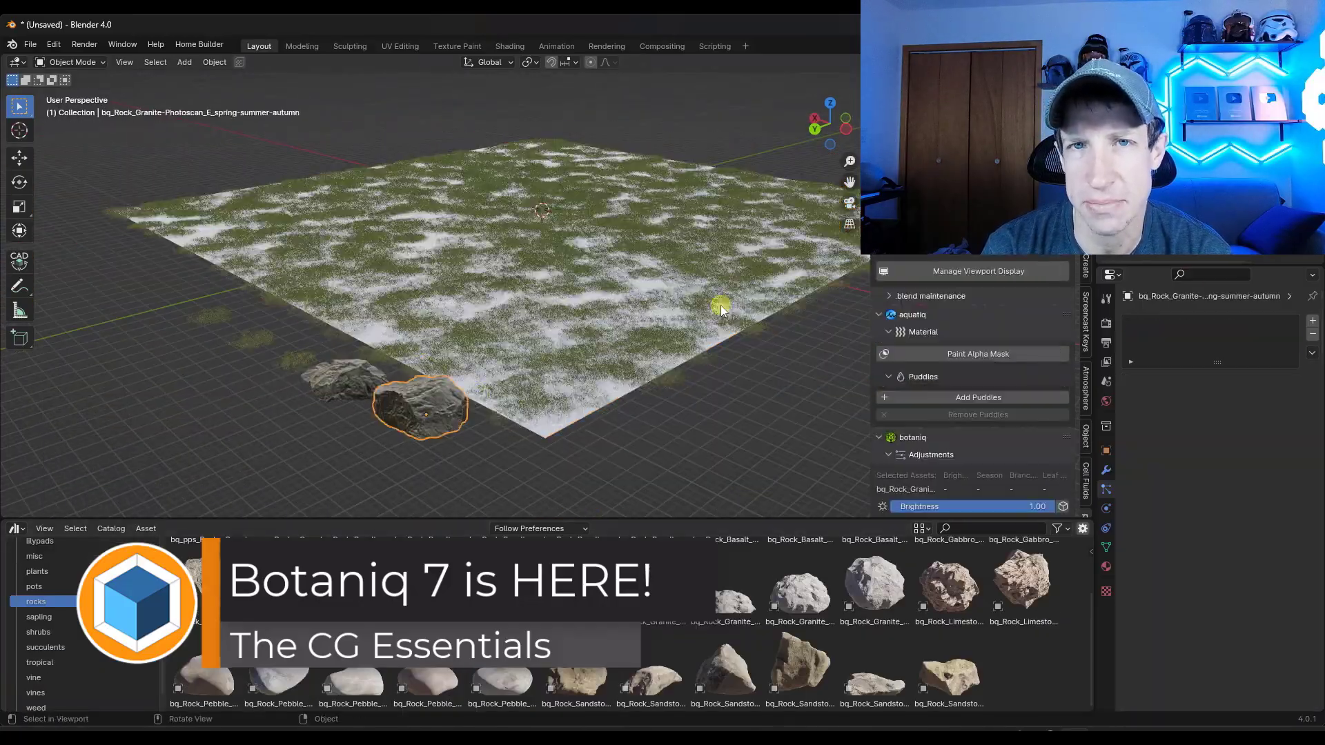
left_click(718, 302)
left_click_drag(502, 587, 545, 285)
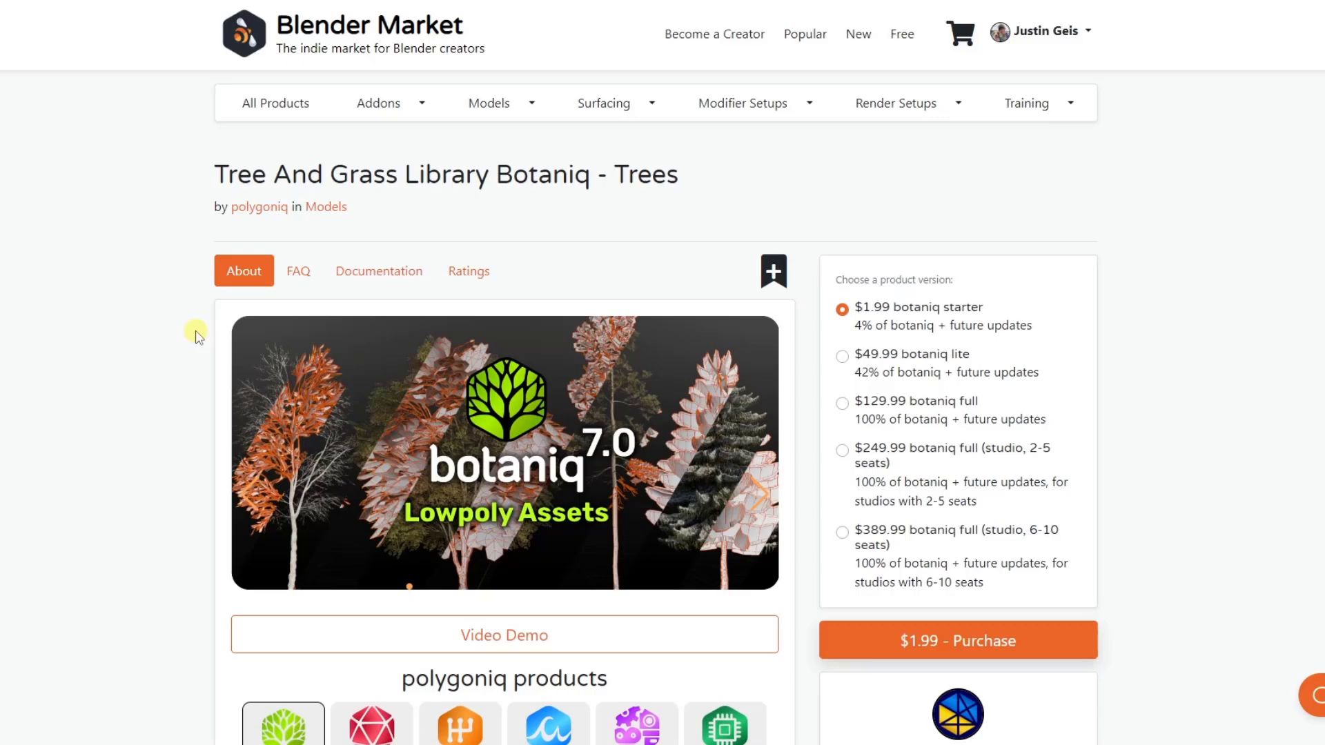
Switch to Blender Market and review the Botaniq page's description, 7.0.0 release notes and product versions.
scroll(196, 334, "down", 10)
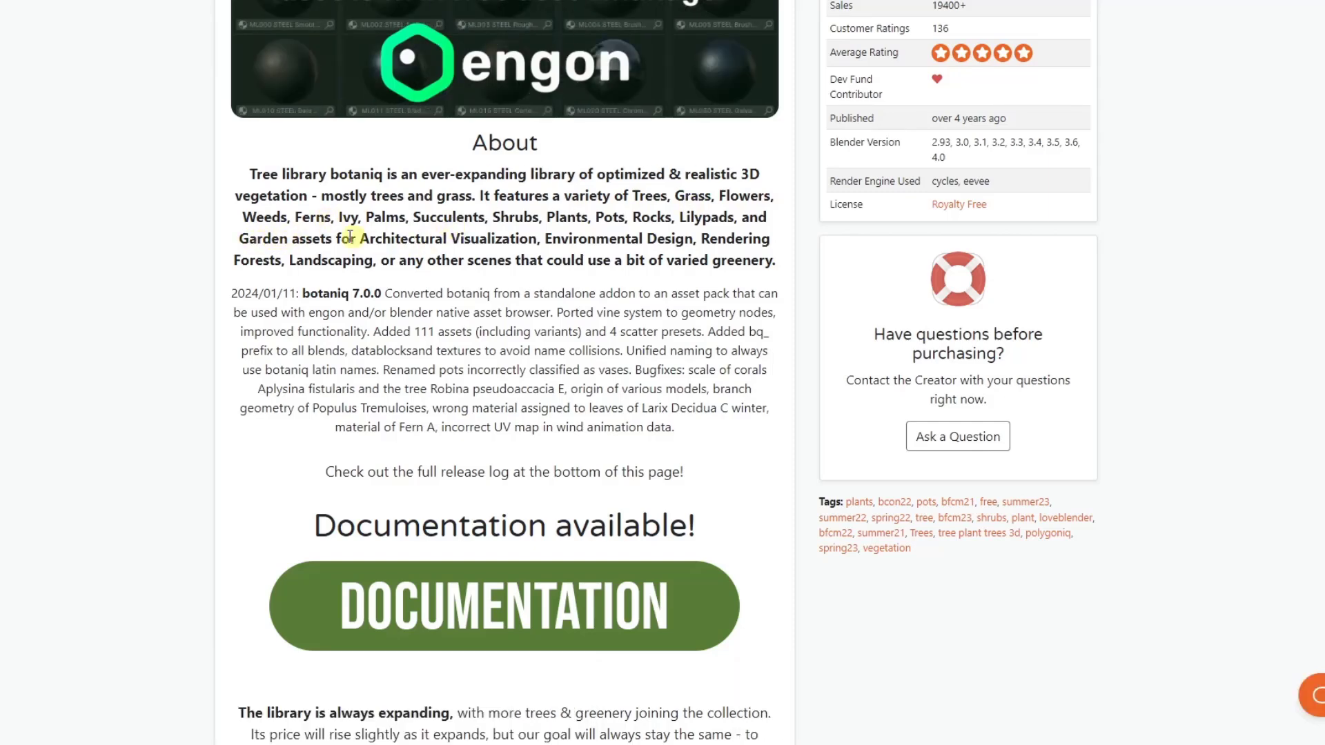
scroll(209, 272, "down", 2)
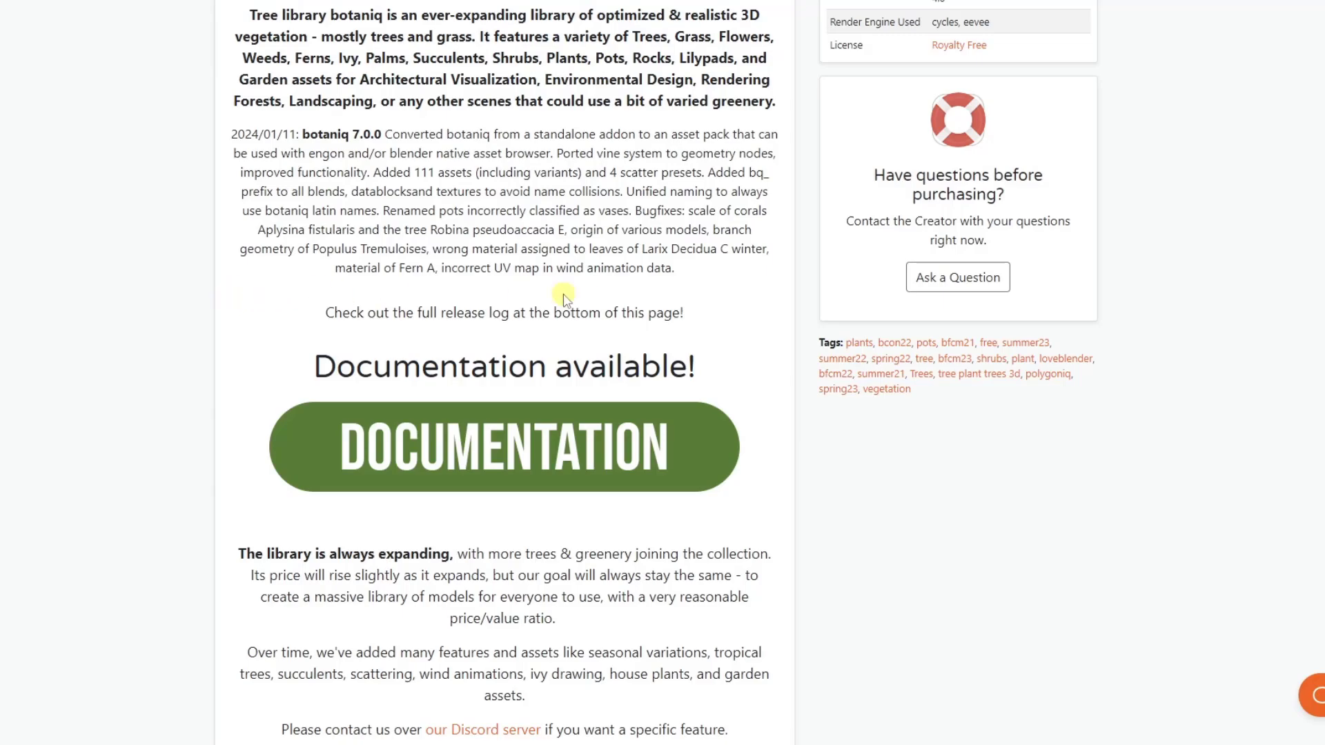
scroll(544, 261, "up", 10)
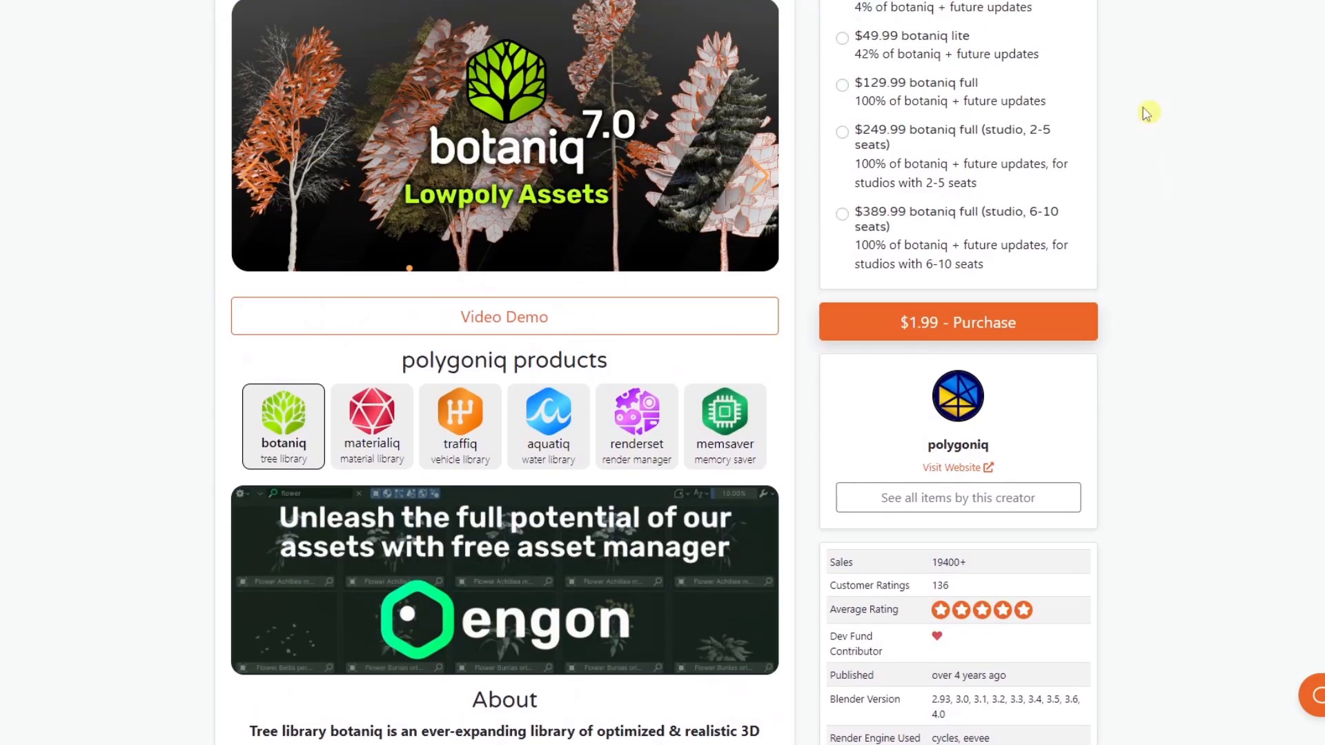
scroll(856, 200, "up", 3)
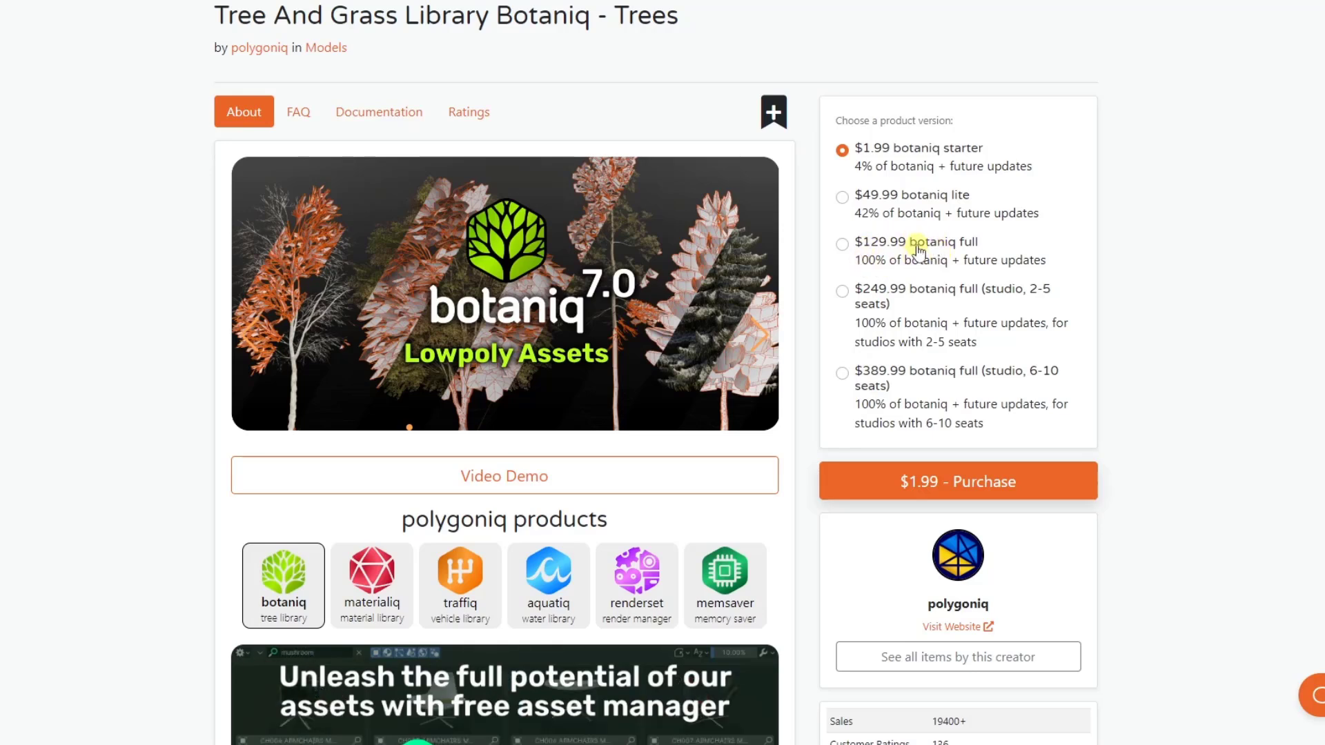
scroll(92, 272, "down", 8)
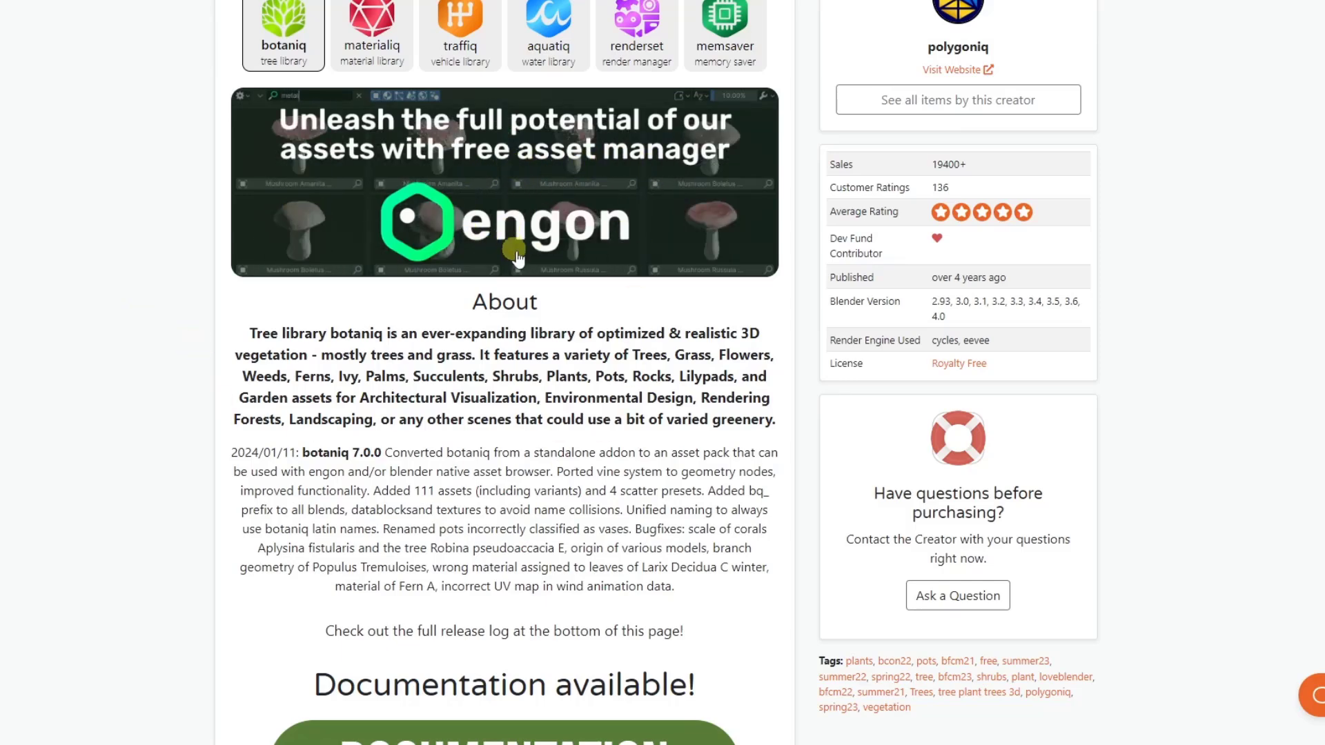
Open the Engon product page and review its pricing options, supported asset packs and introduction.
scroll(314, 3, "up", 15)
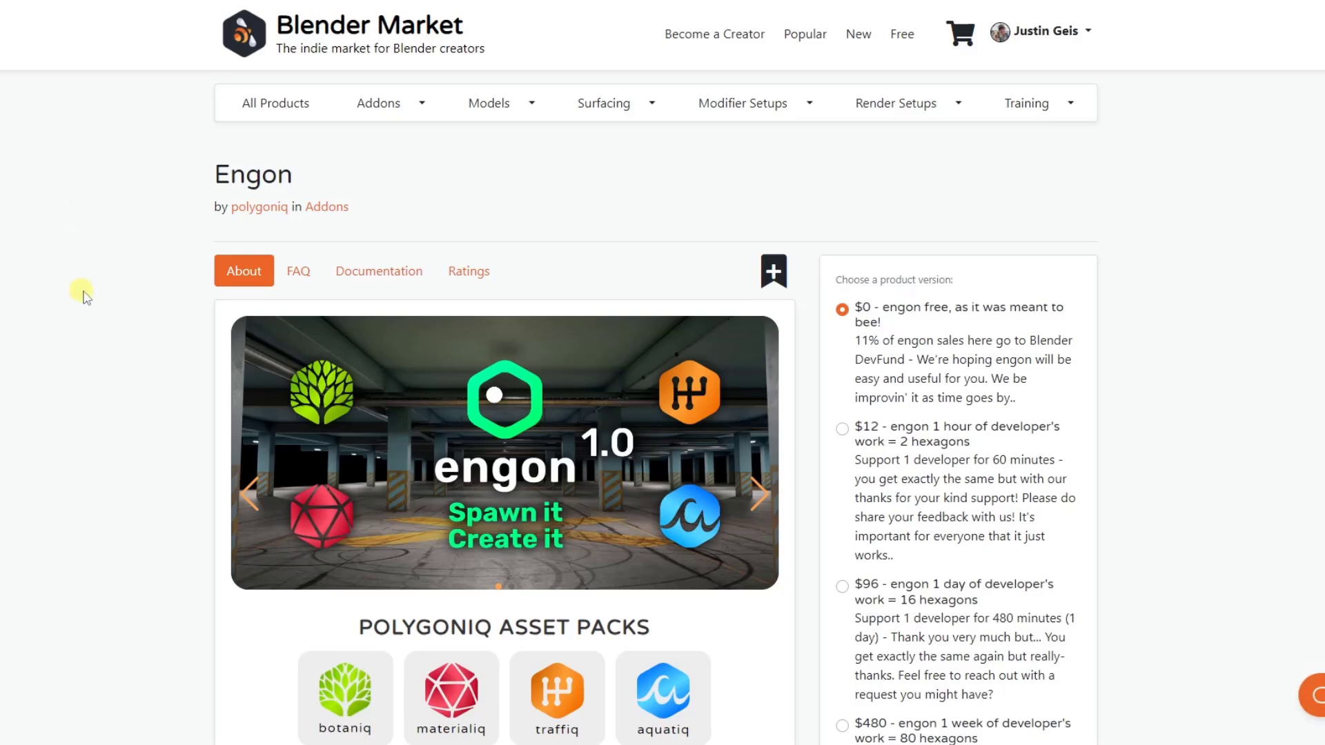
scroll(83, 290, "down", 2)
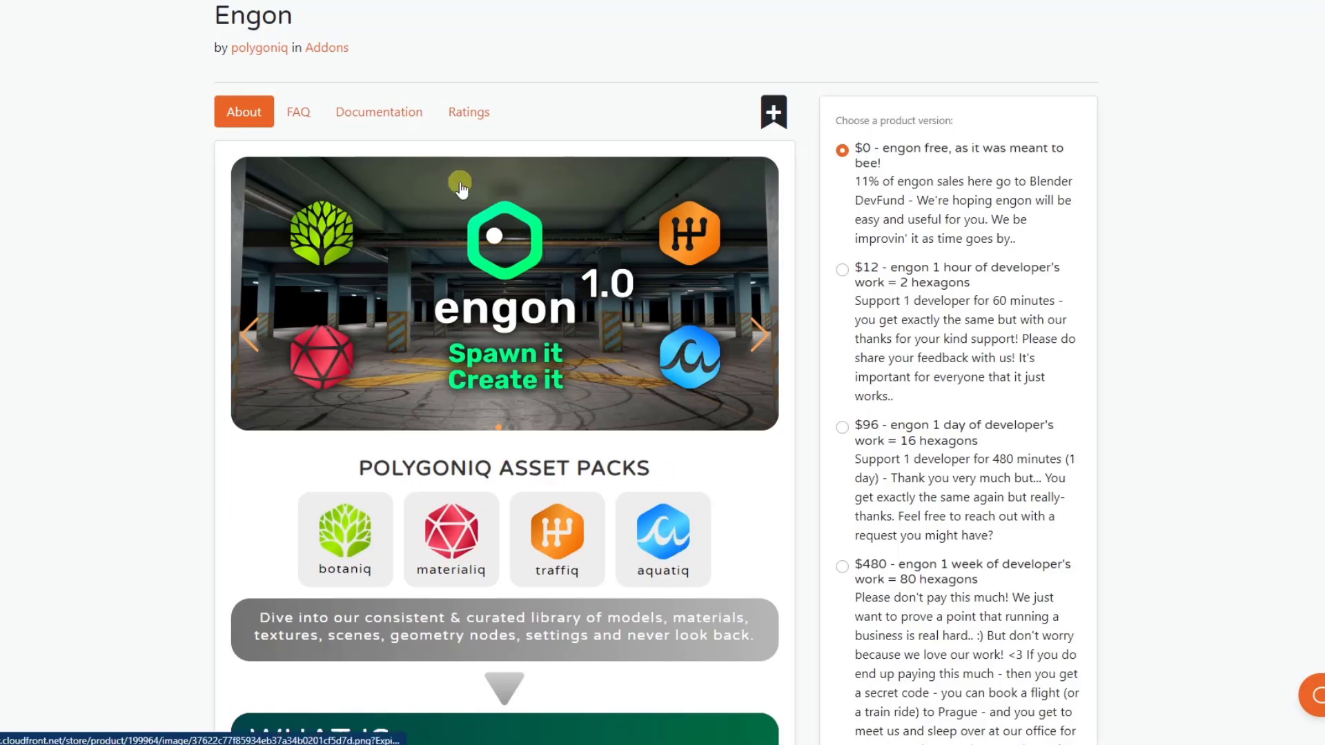
scroll(228, 276, "down", 5)
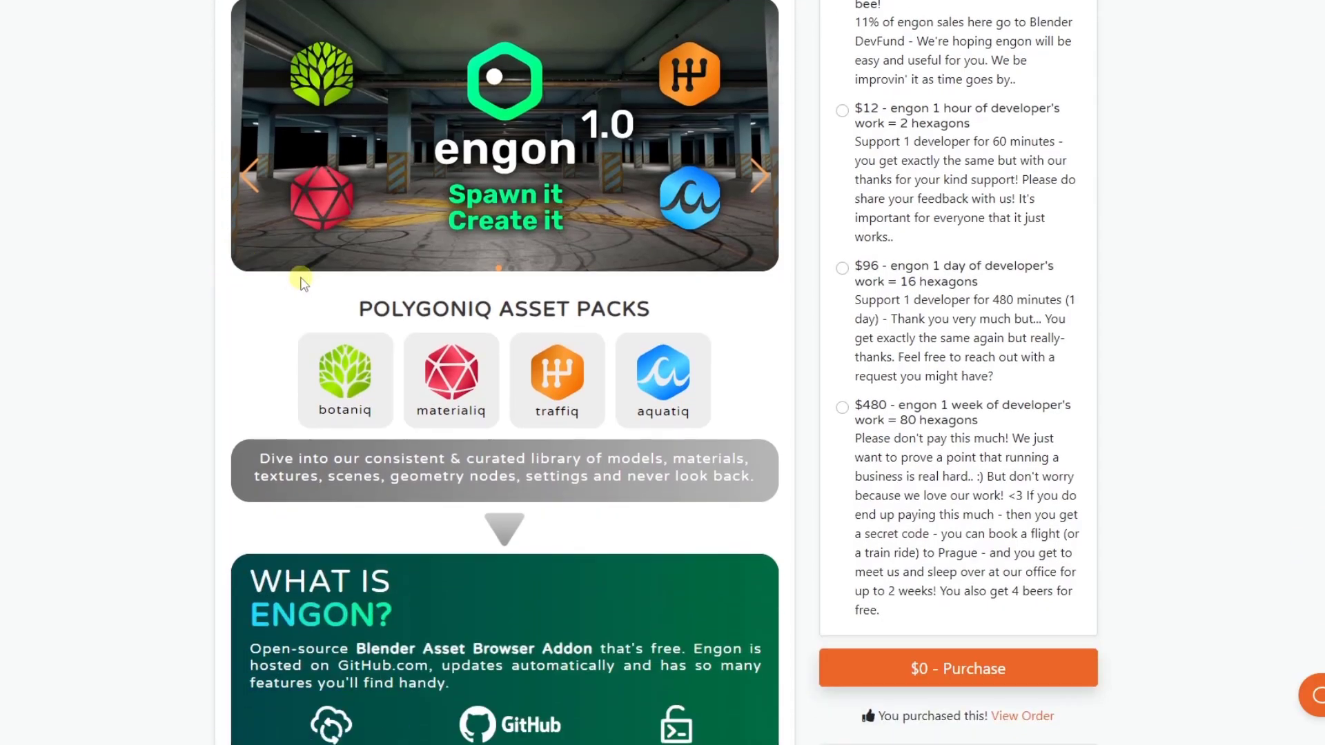
scroll(248, 289, "up", 4)
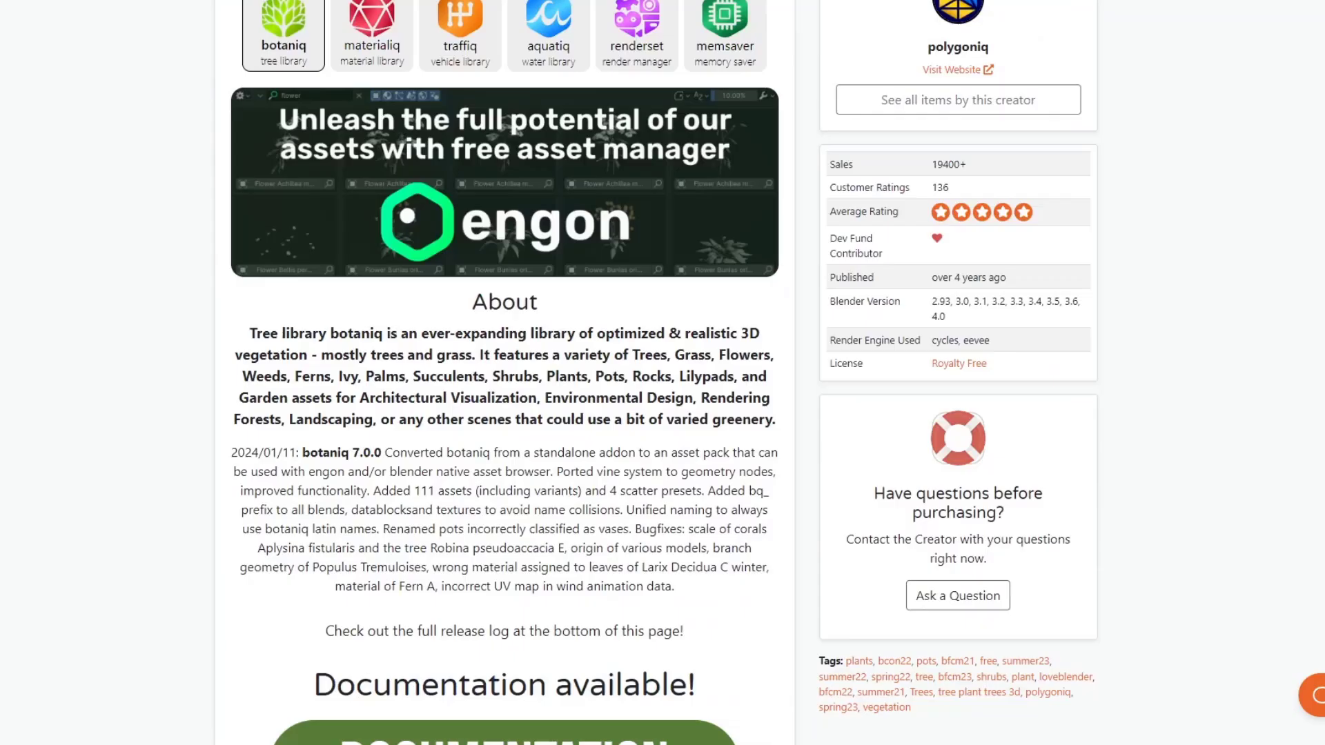
Open the materialiq page from the polygoniq products on the Botaniq page, and return to the Botaniq page.
scroll(648, 501, "up", 5)
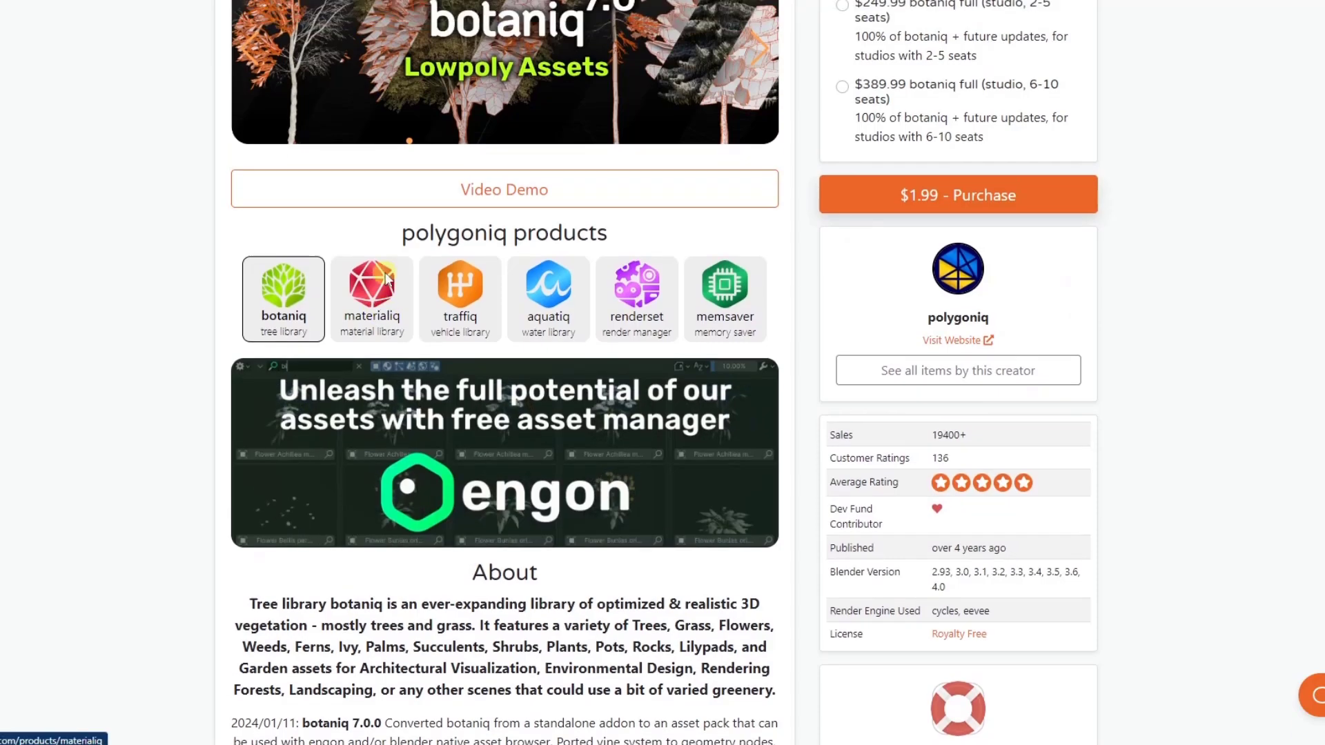
scroll(385, 464, "up", 1)
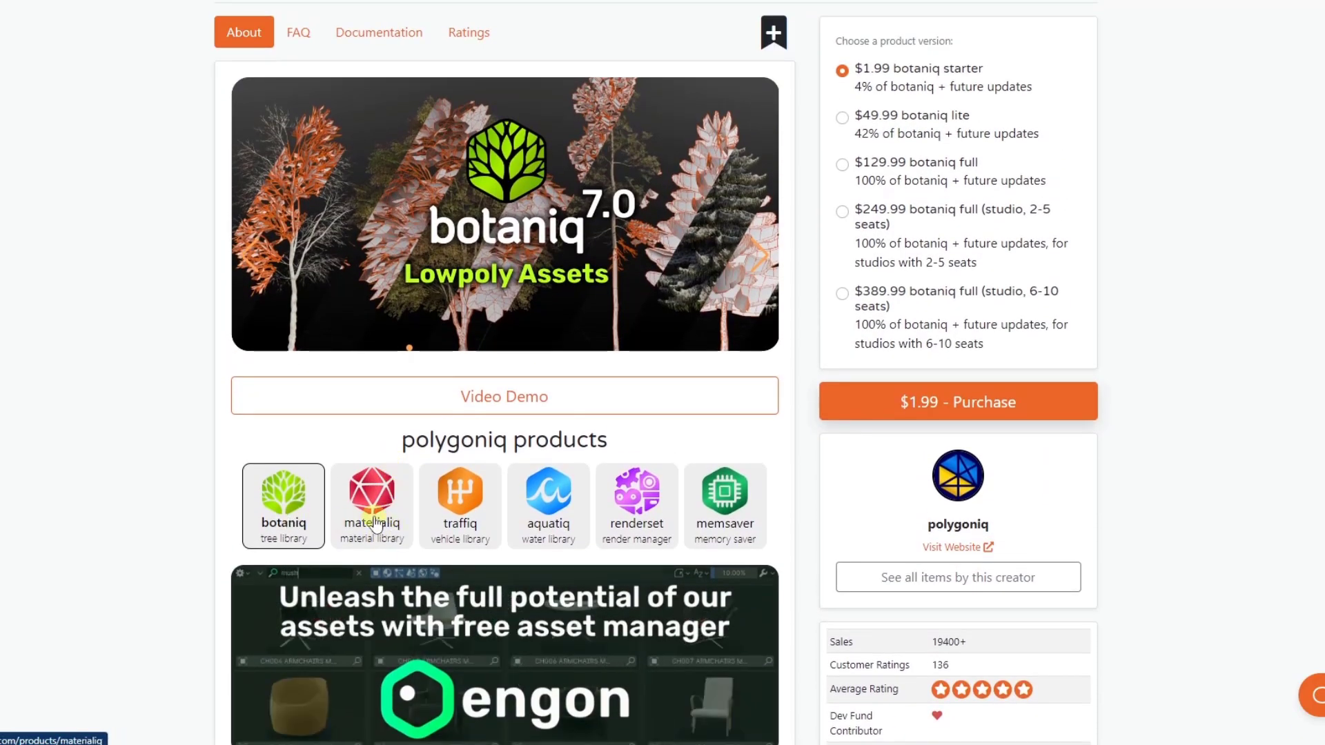
scroll(562, 545, "down", 3)
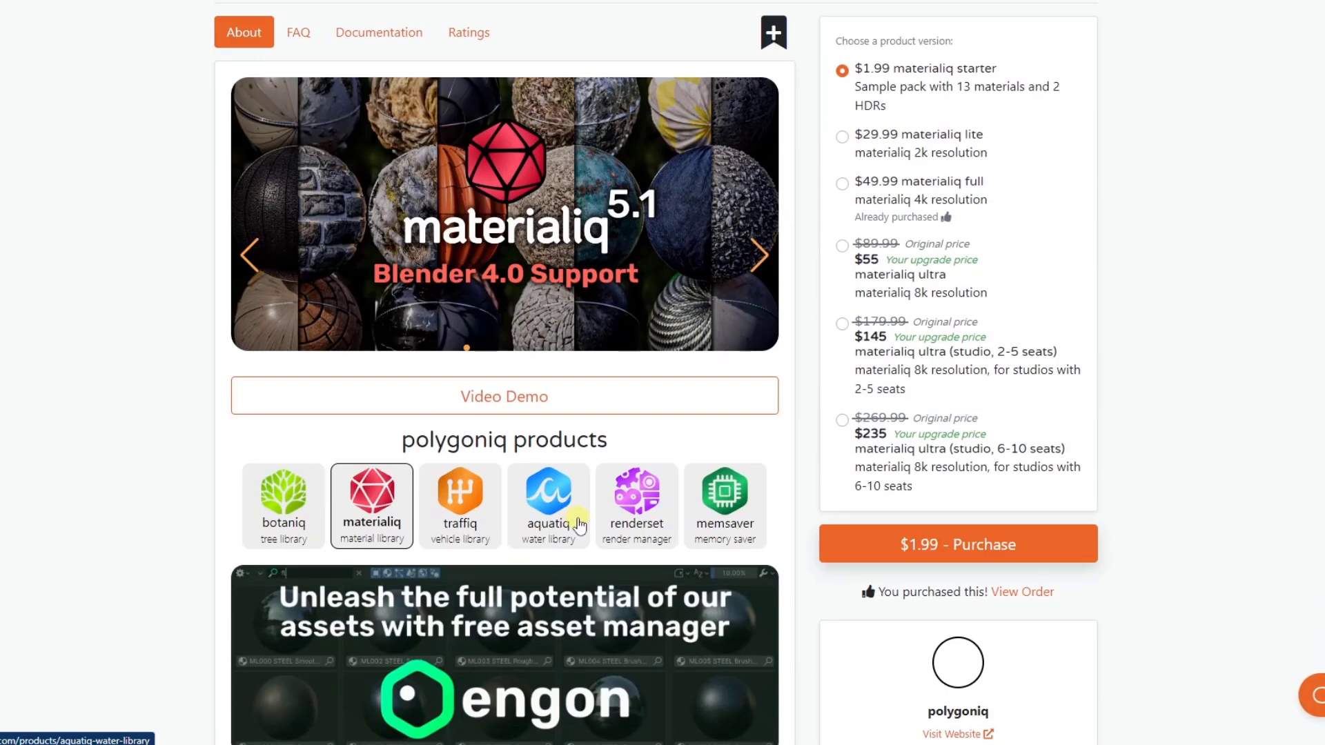
left_click(280, 503)
Examine the Botaniq page's feature sections, from real-time modifications, animation and scattering to spawning, ground snapping and editable or linked conversion.
scroll(276, 504, "down", 2)
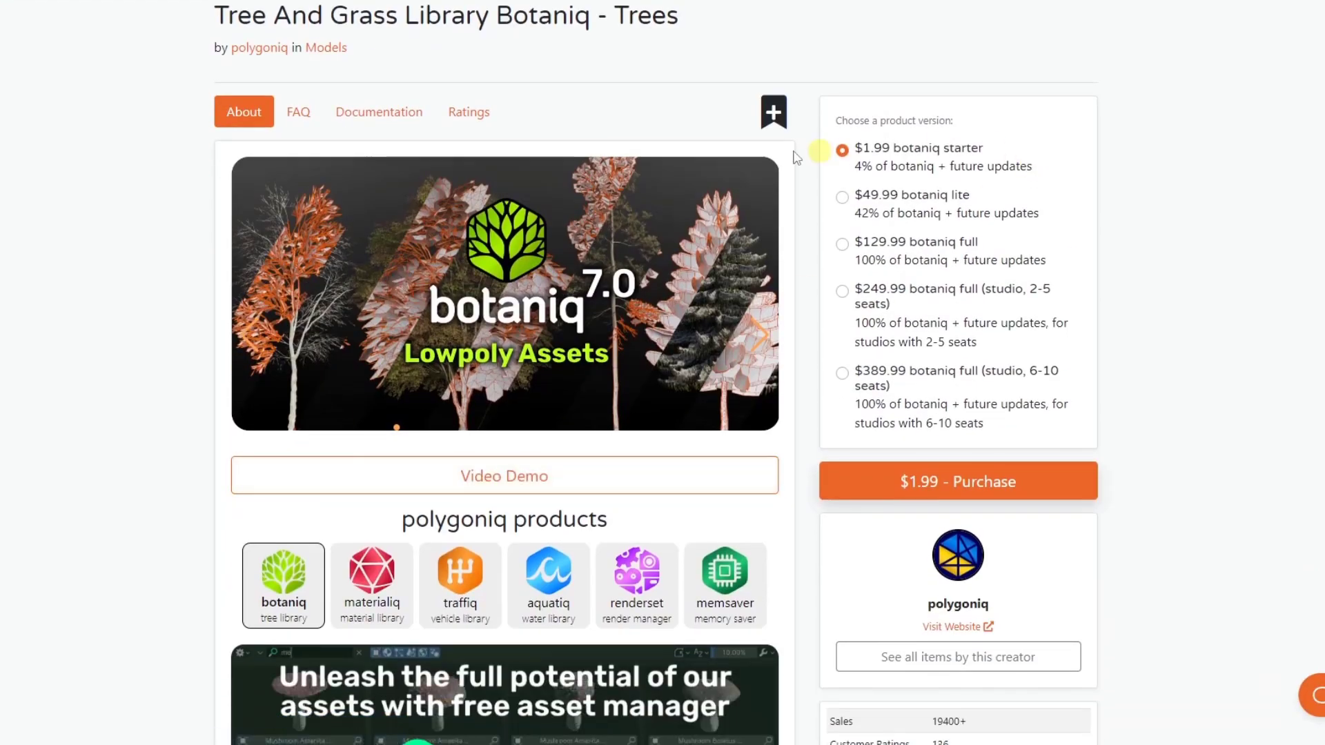
scroll(548, 515, "down", 4)
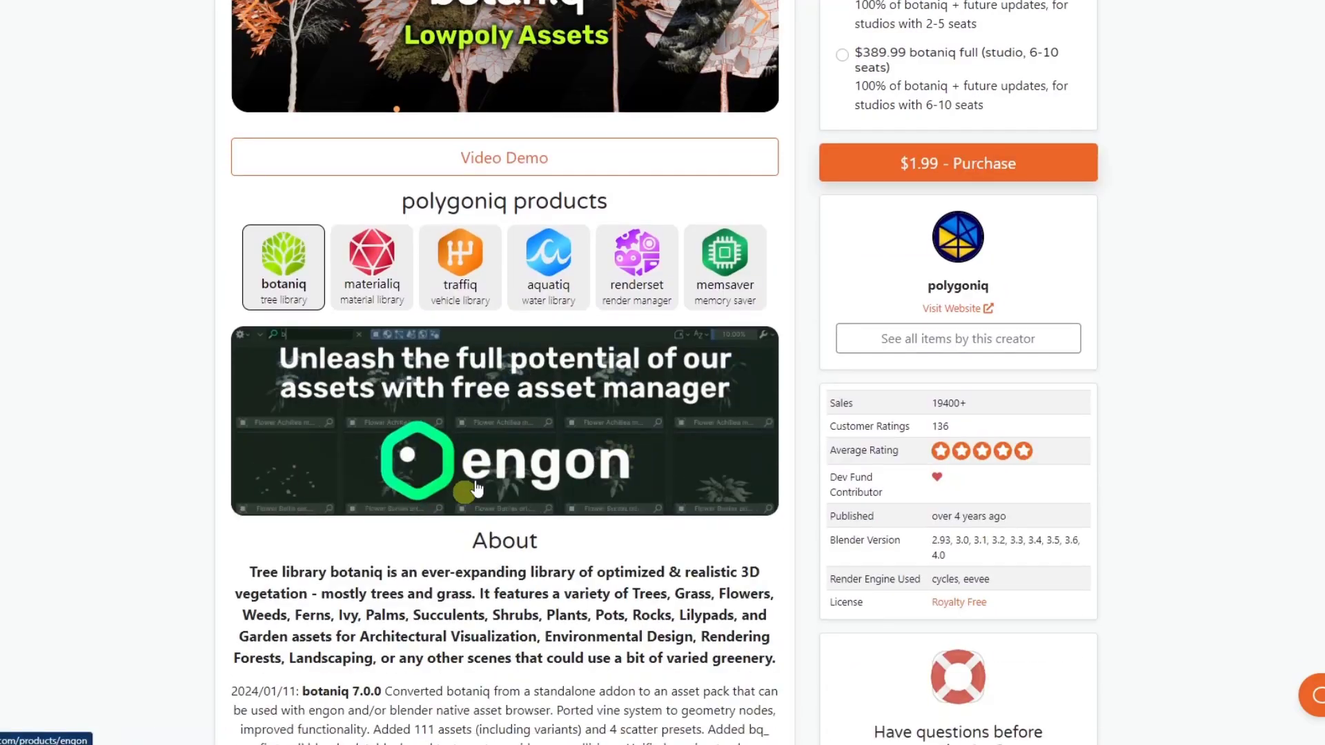
scroll(564, 428, "down", 15)
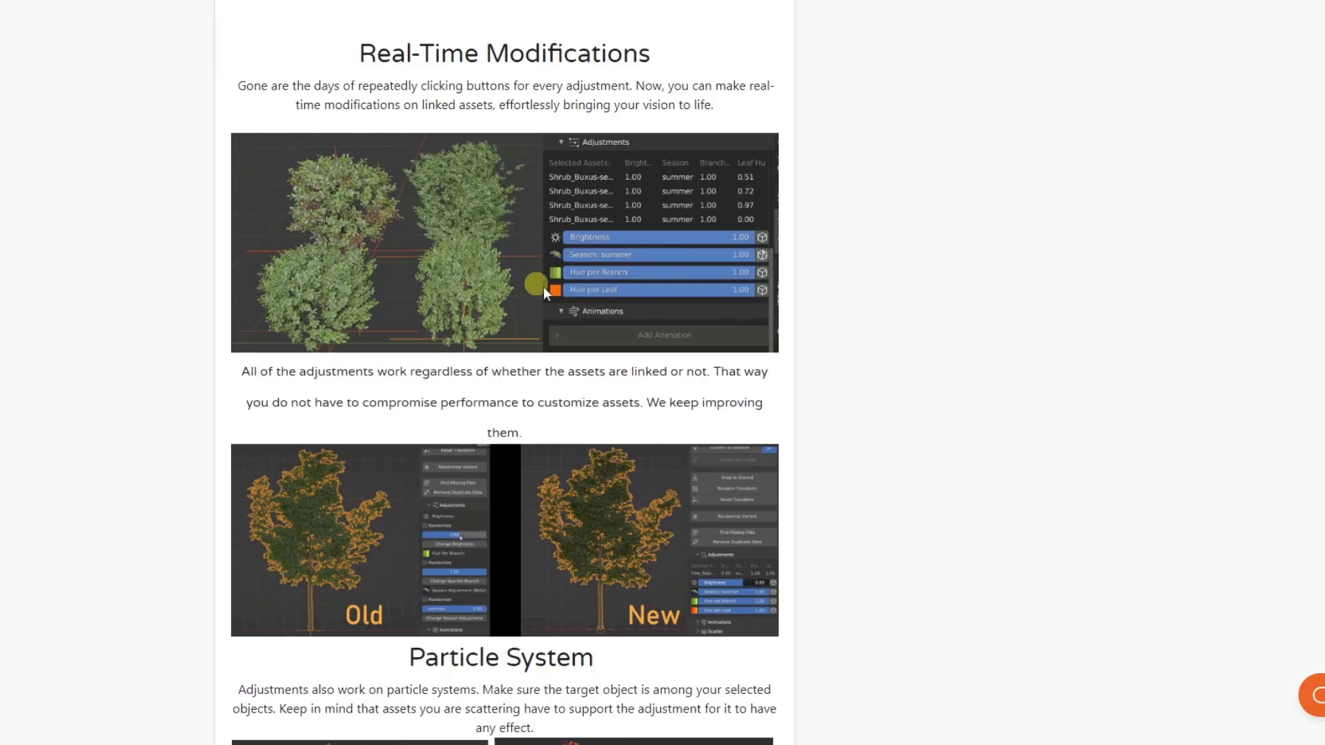
scroll(456, 227, "down", 5)
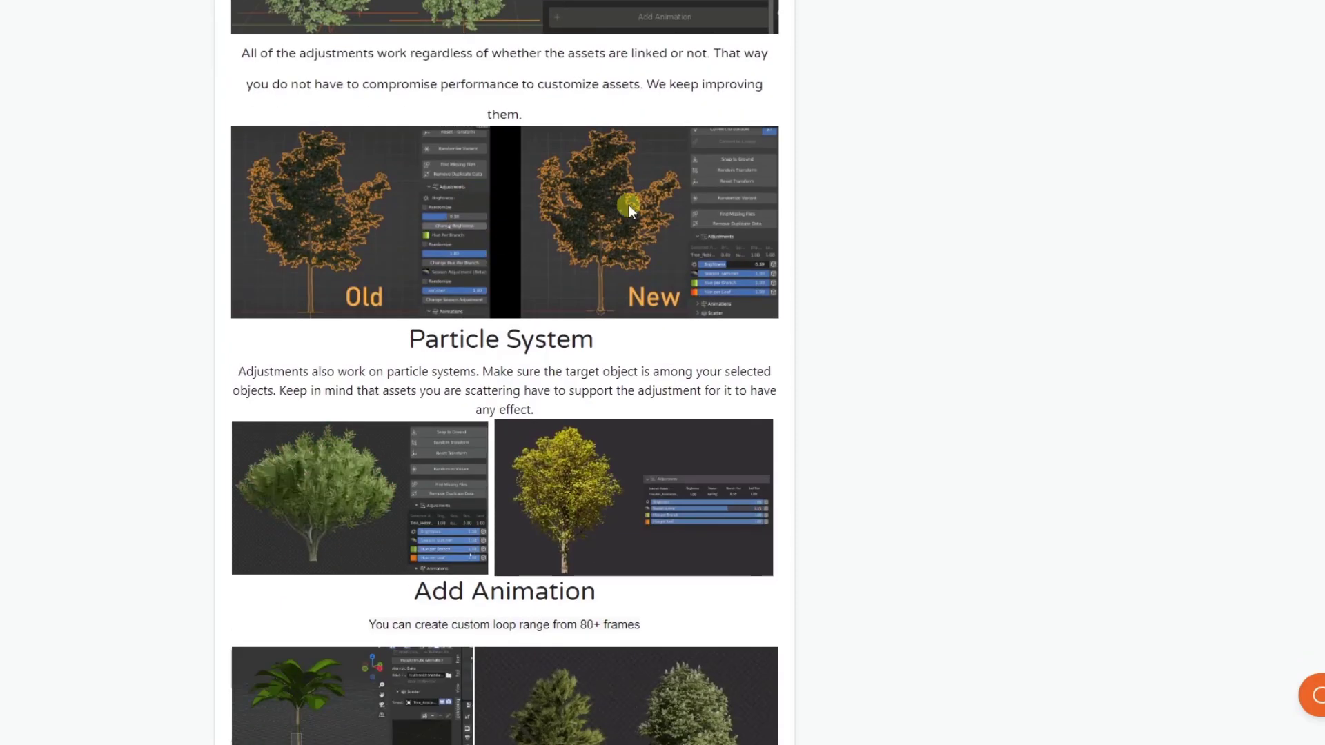
scroll(468, 338, "down", 1)
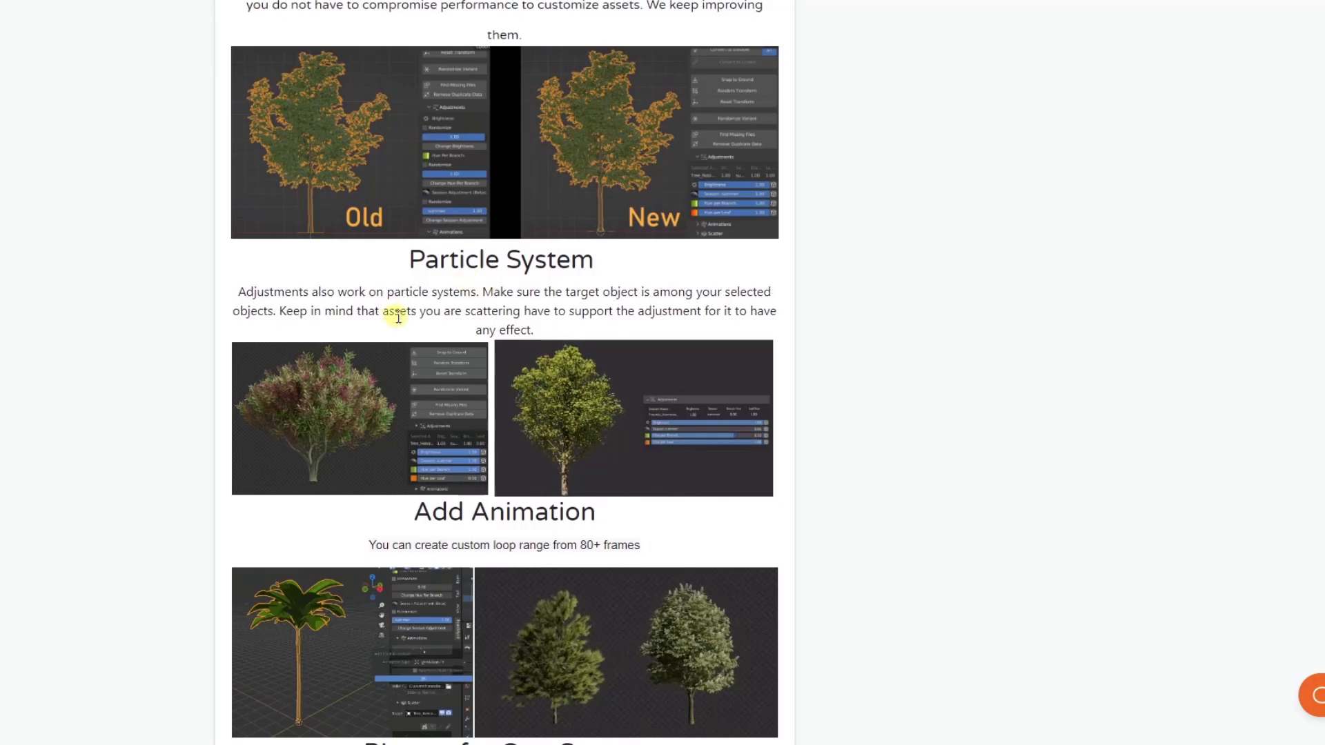
scroll(404, 436, "down", 10)
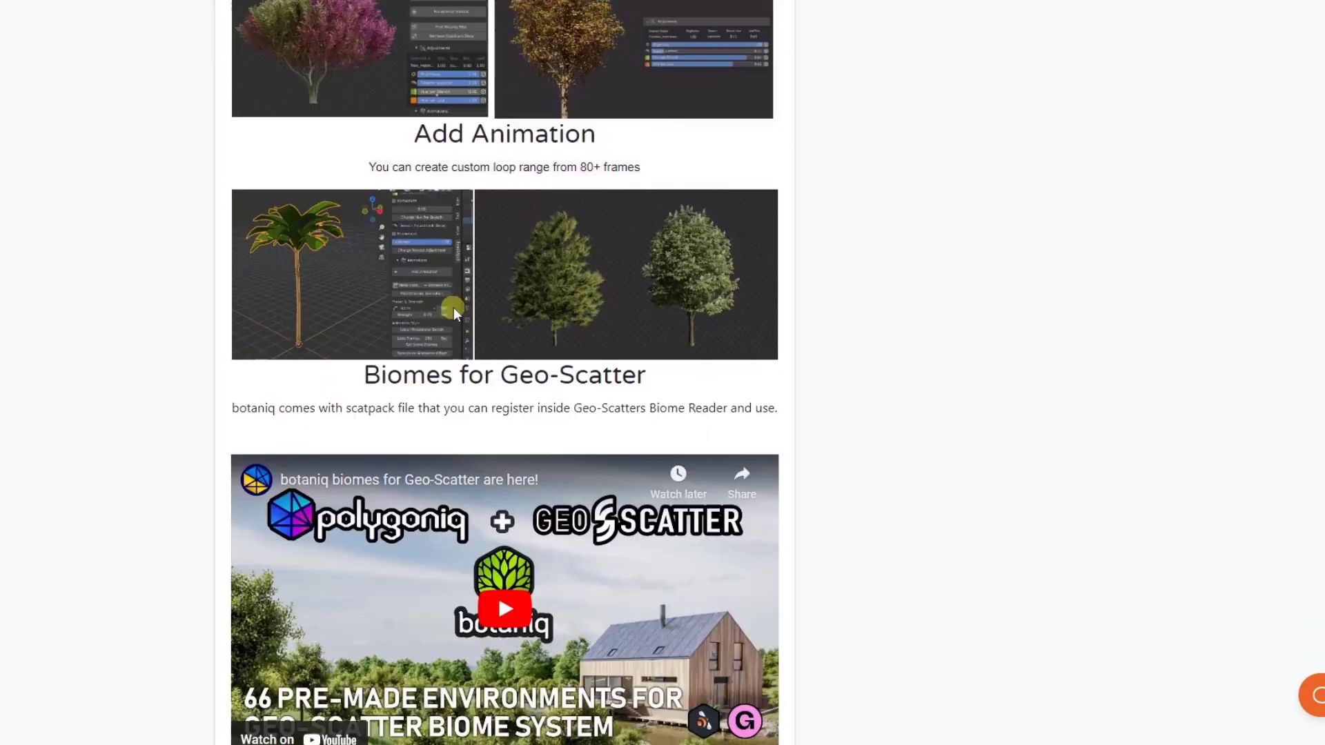
scroll(405, 339, "down", 10)
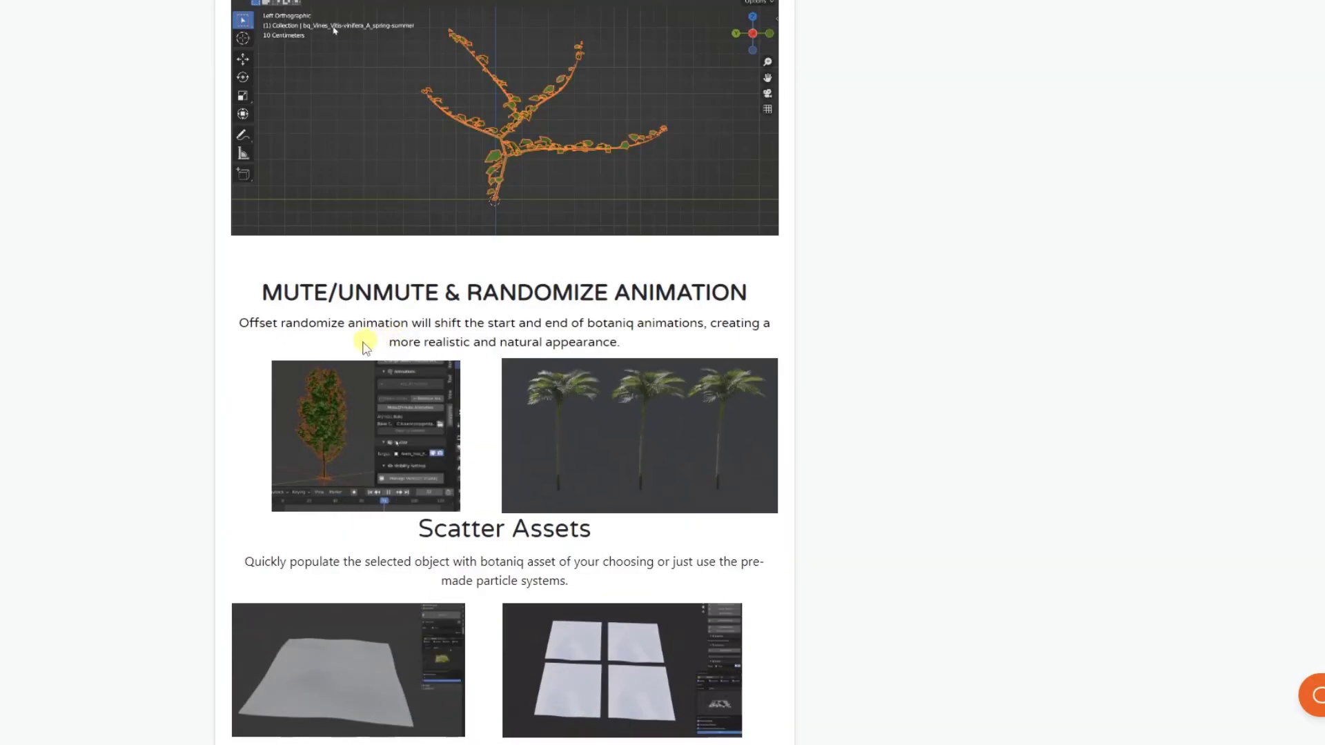
scroll(367, 343, "down", 3)
scroll(297, 366, "down", 7)
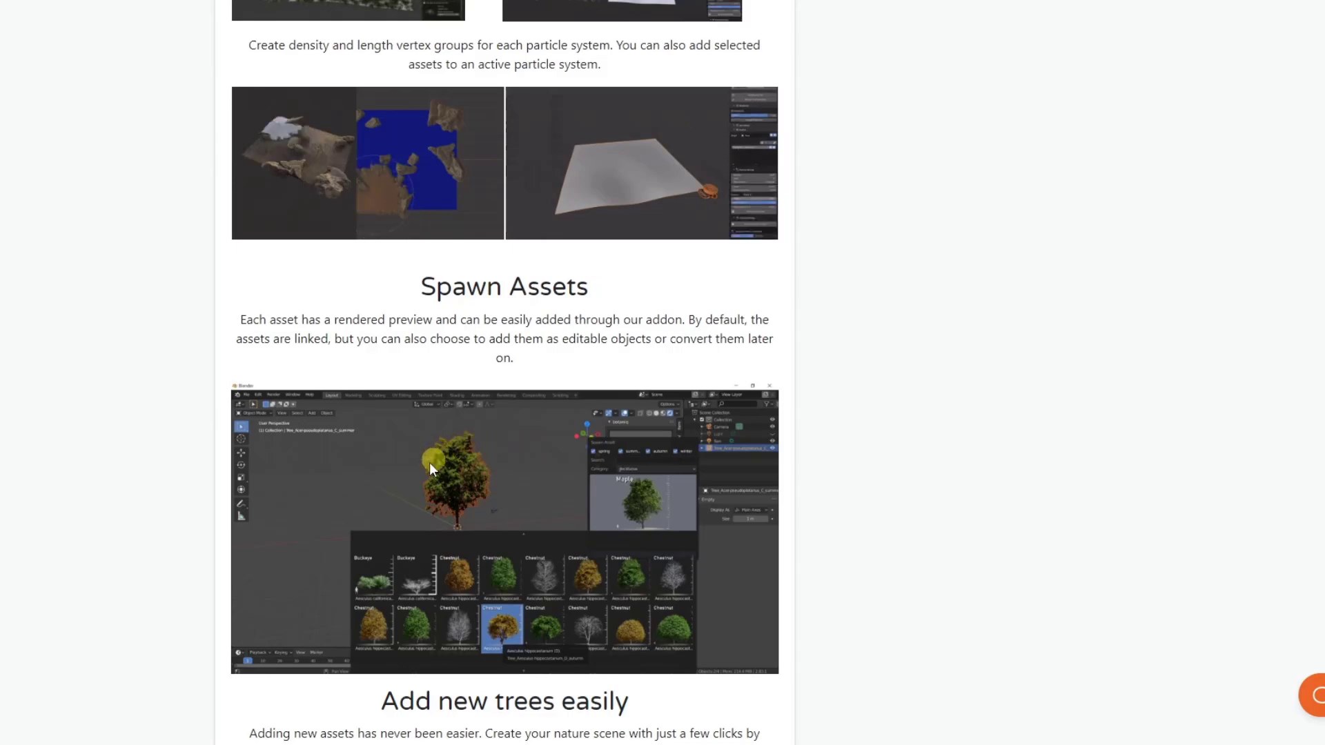
scroll(461, 432, "down", 9)
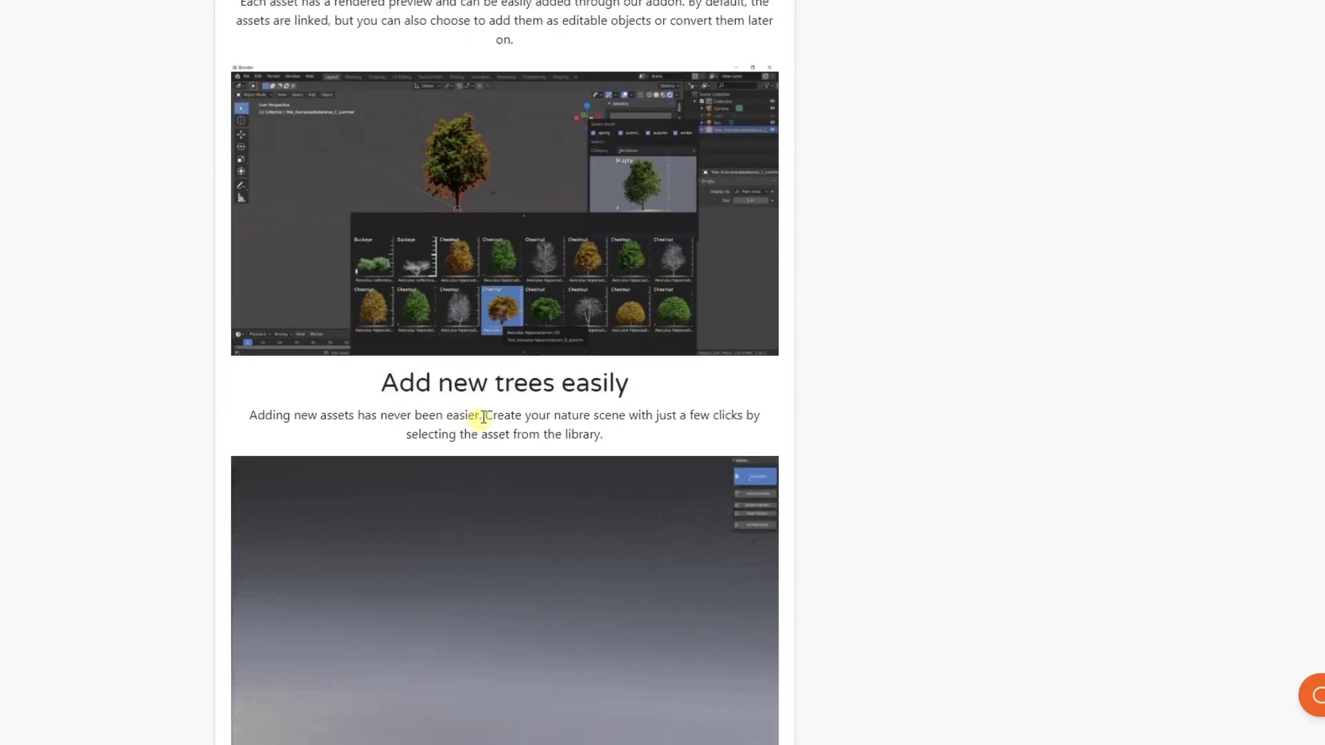
scroll(528, 367, "down", 1)
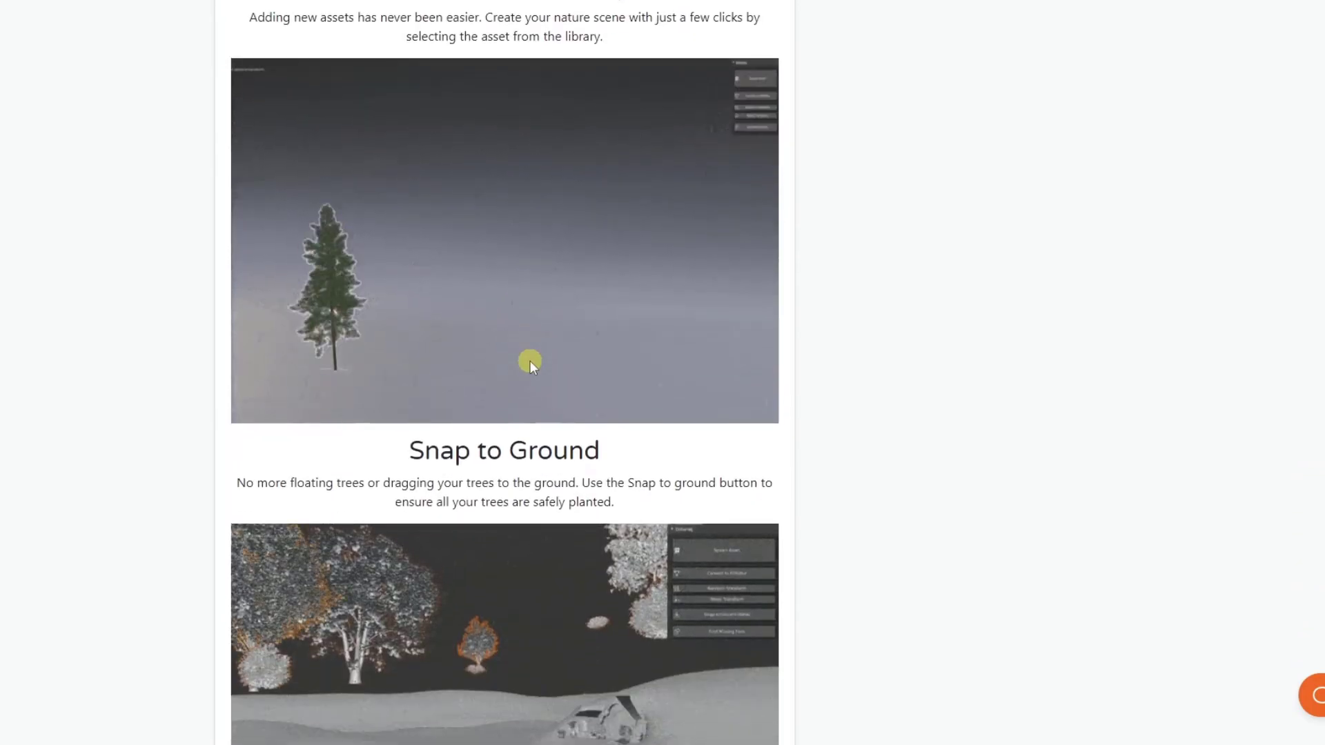
scroll(529, 365, "down", 14)
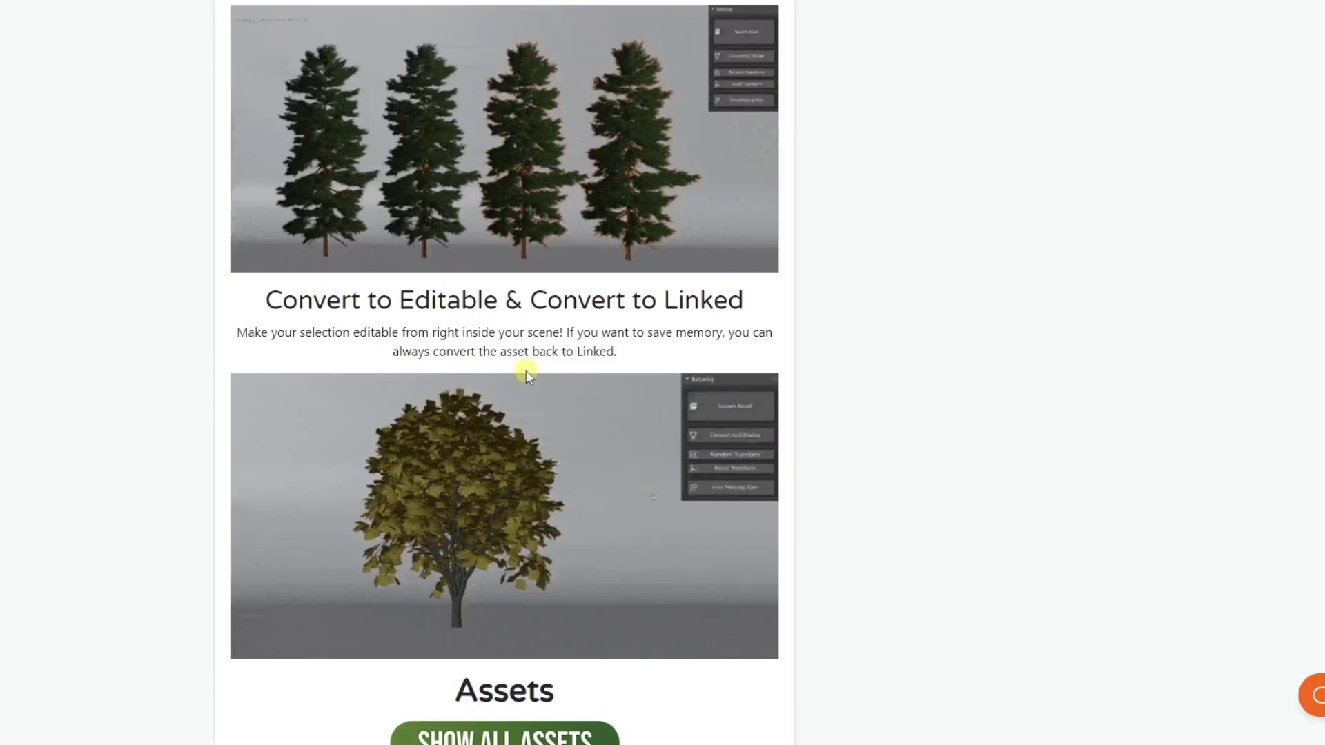
Browse the Assets section of the Botaniq page through the Mediterranean, deciduous, shrub and tropical categories.
scroll(524, 370, "down", 2)
scroll(538, 379, "down", 6)
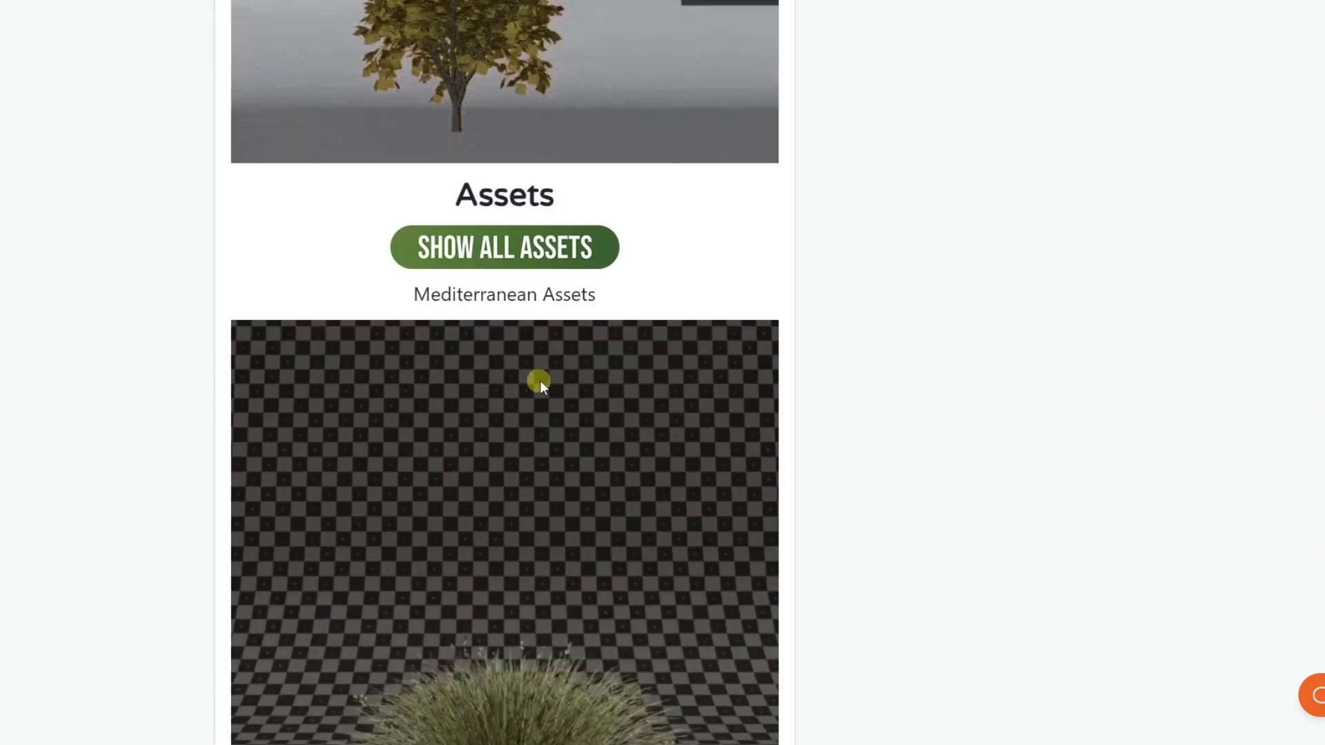
scroll(689, 412, "down", 20)
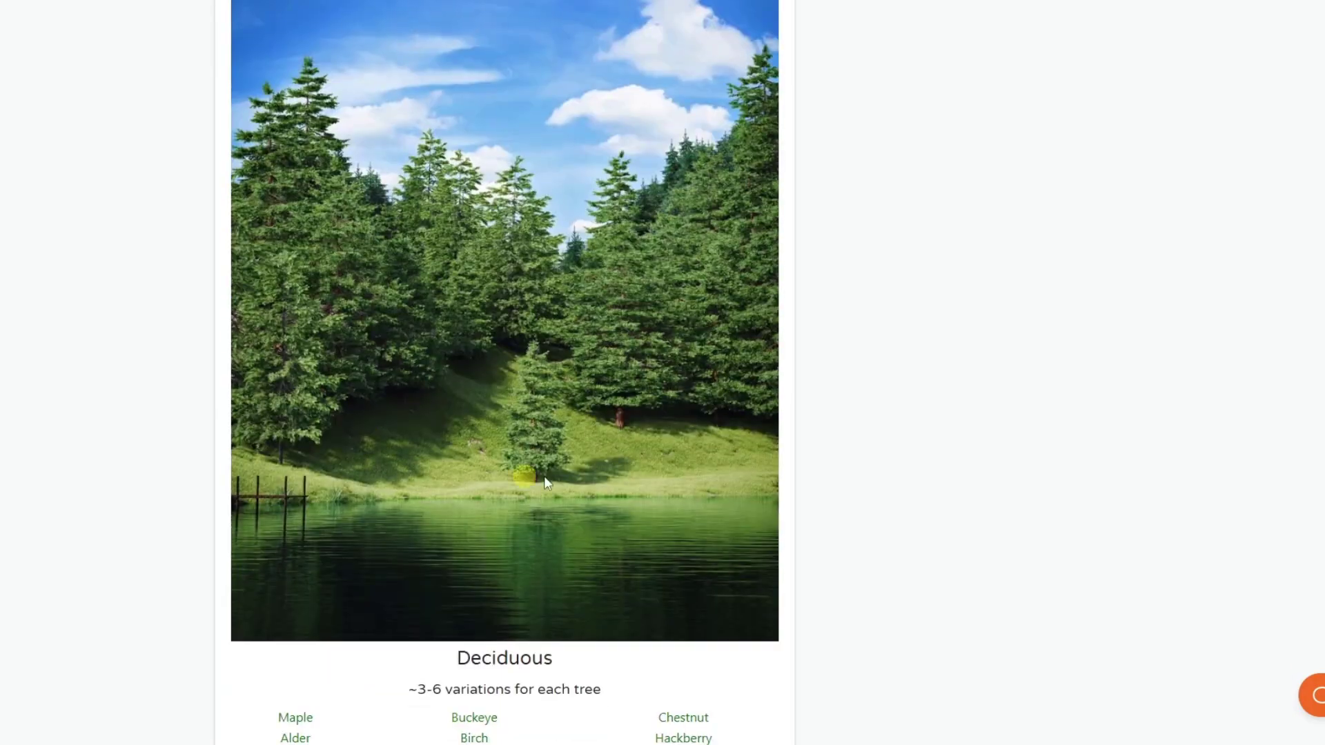
scroll(424, 234, "down", 20)
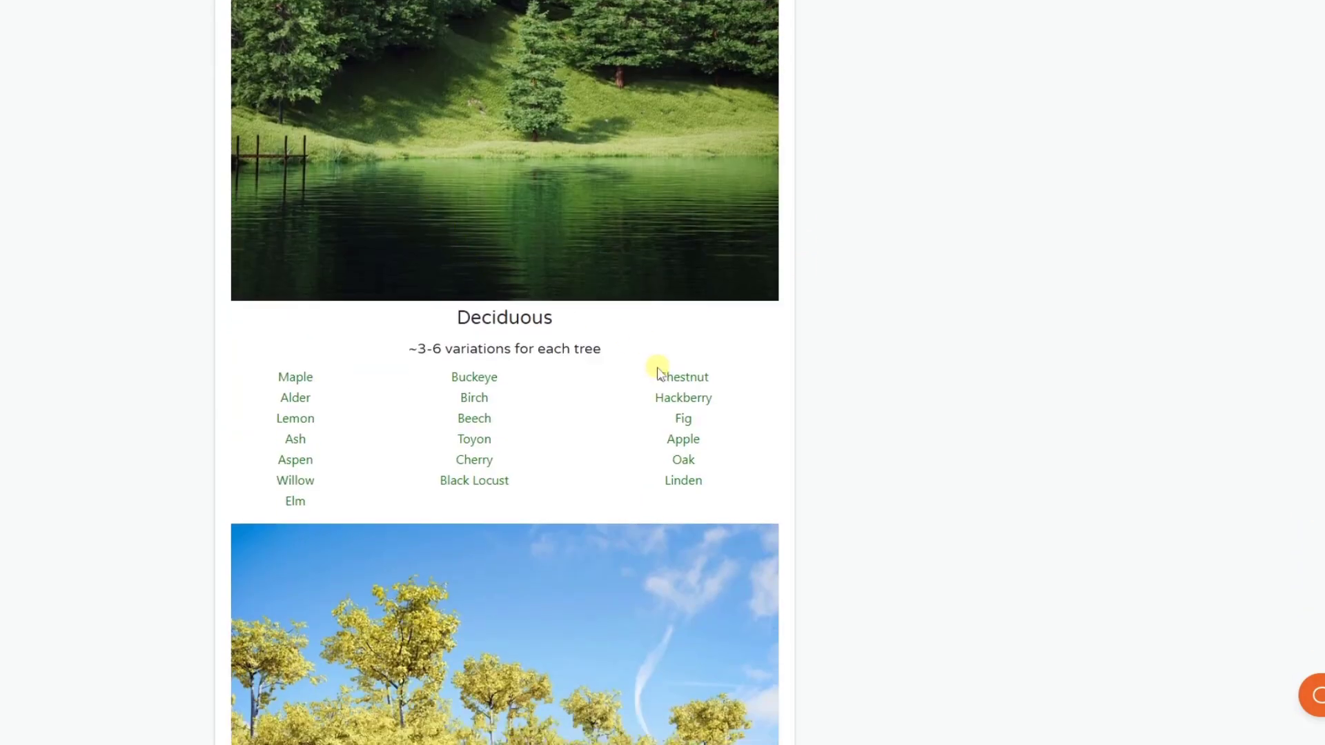
scroll(445, 287, "down", 7)
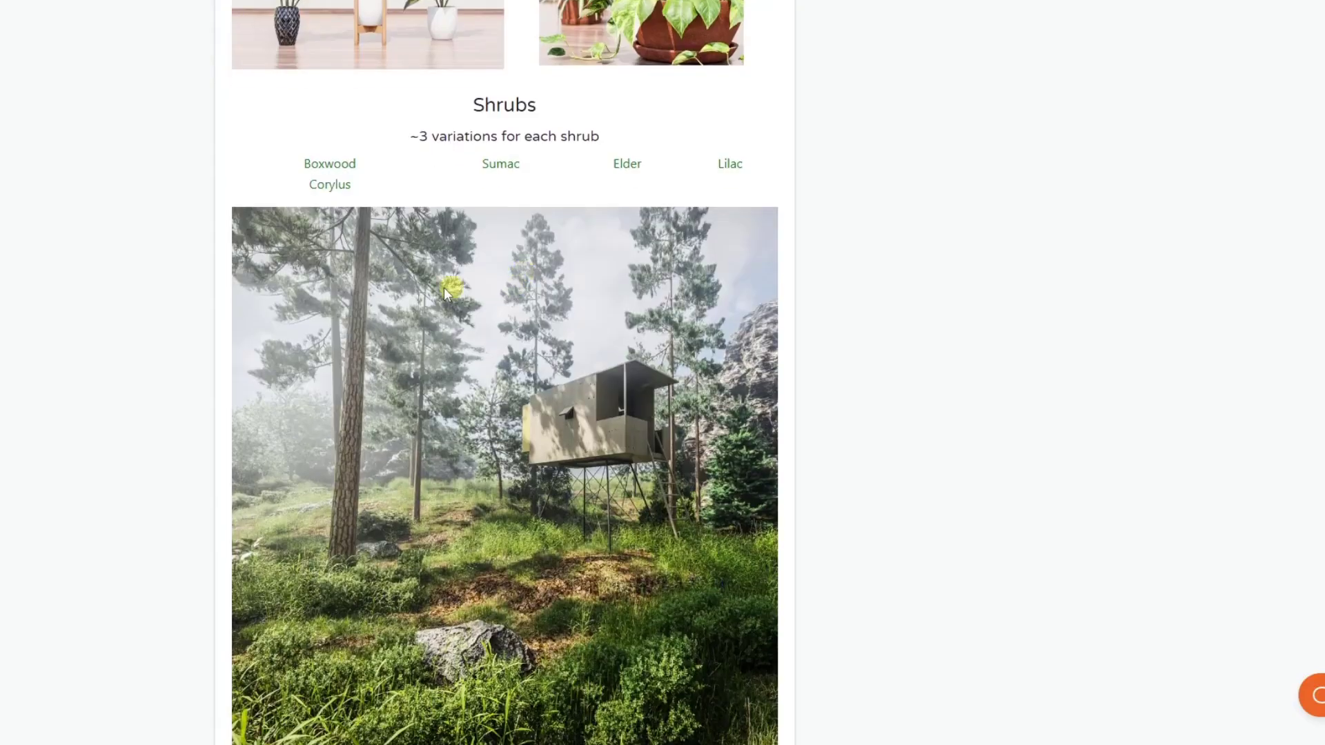
scroll(390, 593, "down", 20)
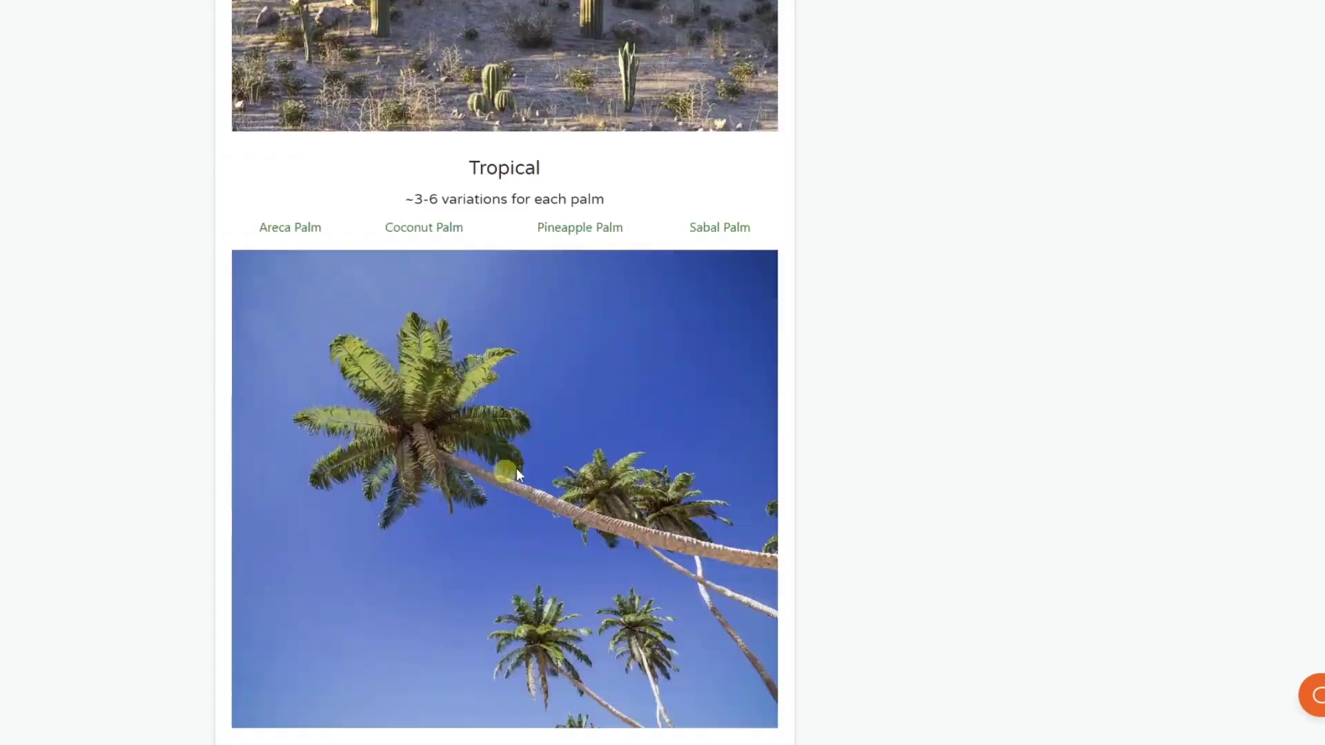
Finish viewing the Botaniq asset list, switch to Blender and display the polygoniq engon tools beside the 3D viewport.
scroll(627, 409, "down", 5)
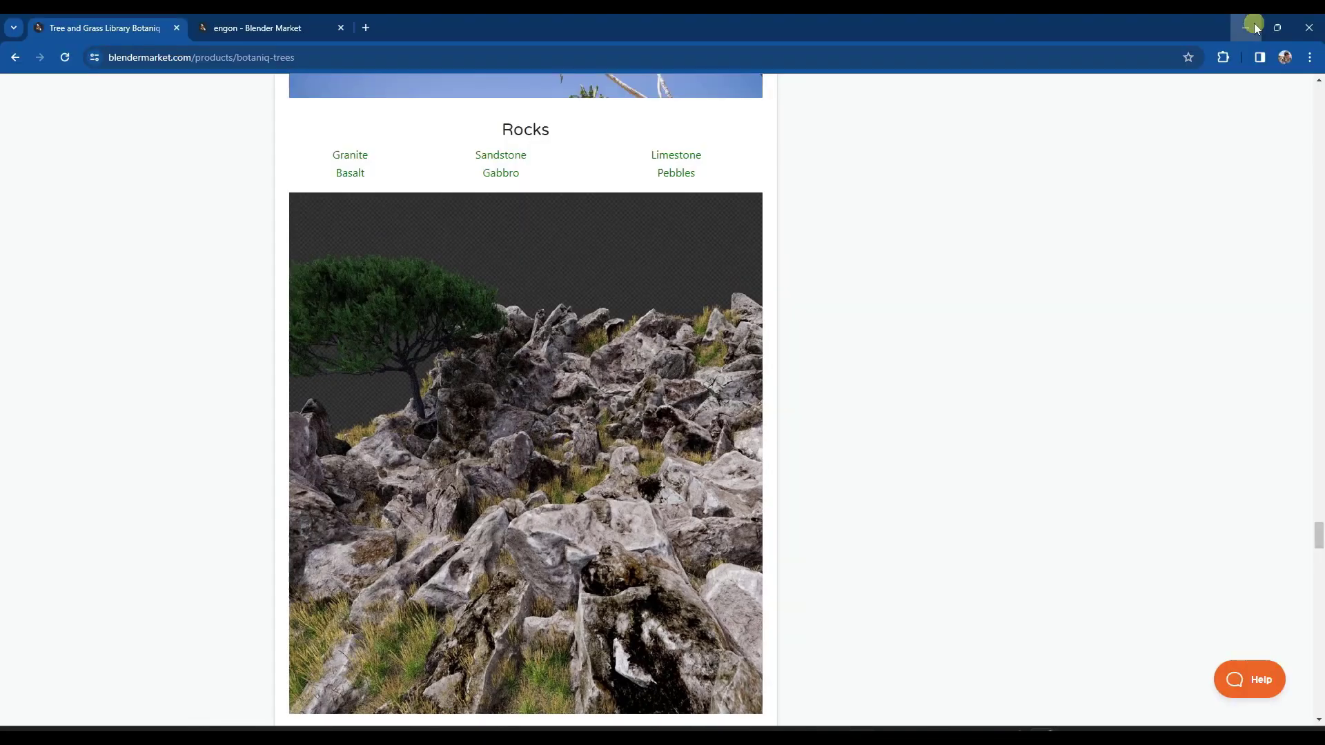
left_click(1257, 24)
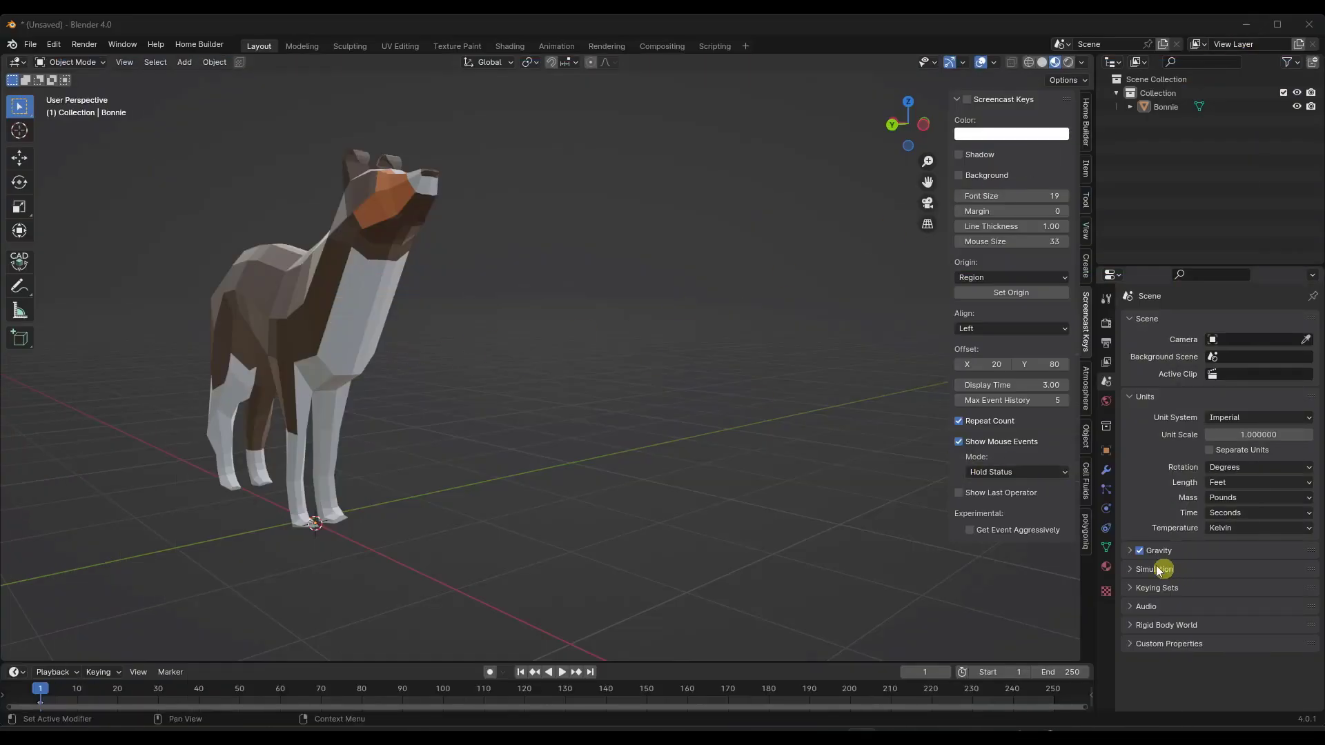
left_click(1084, 535)
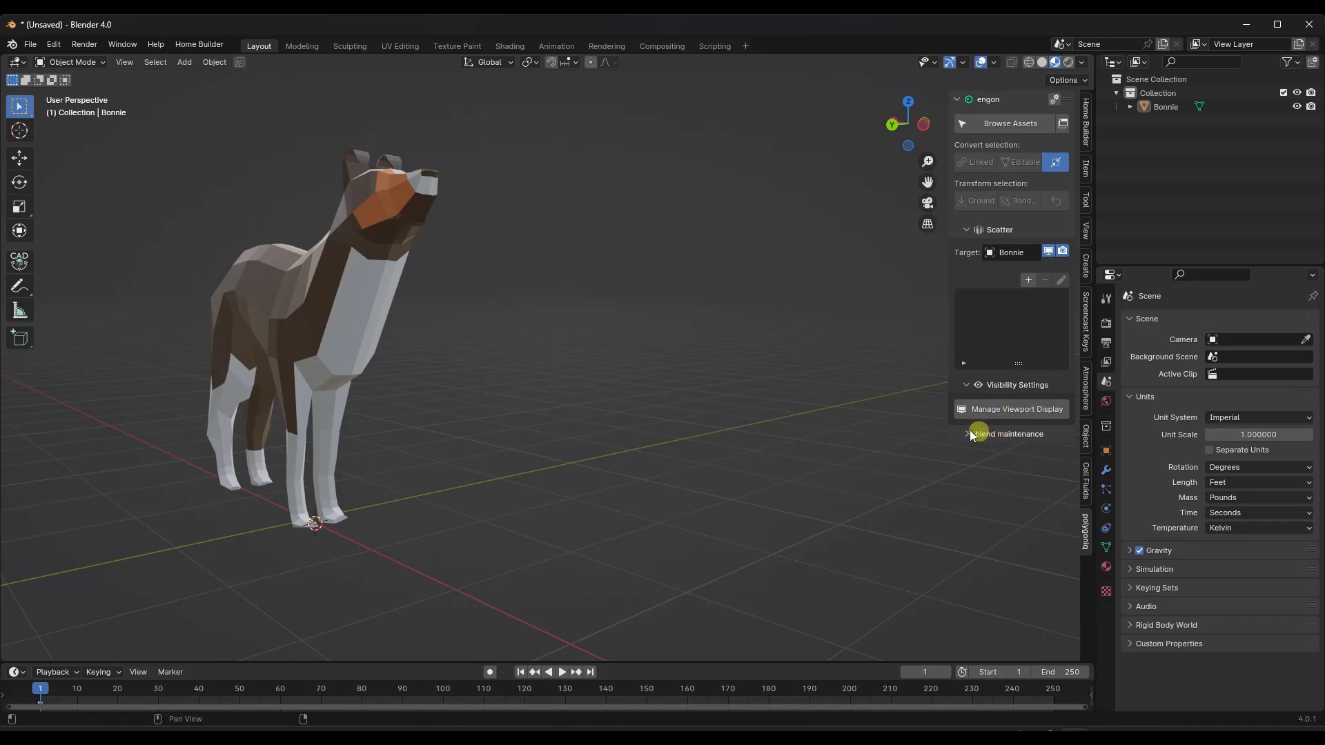
Open the add-on preferences, search for "engon" and expand the add-on's details to reach its asset pack settings.
left_click(48, 44)
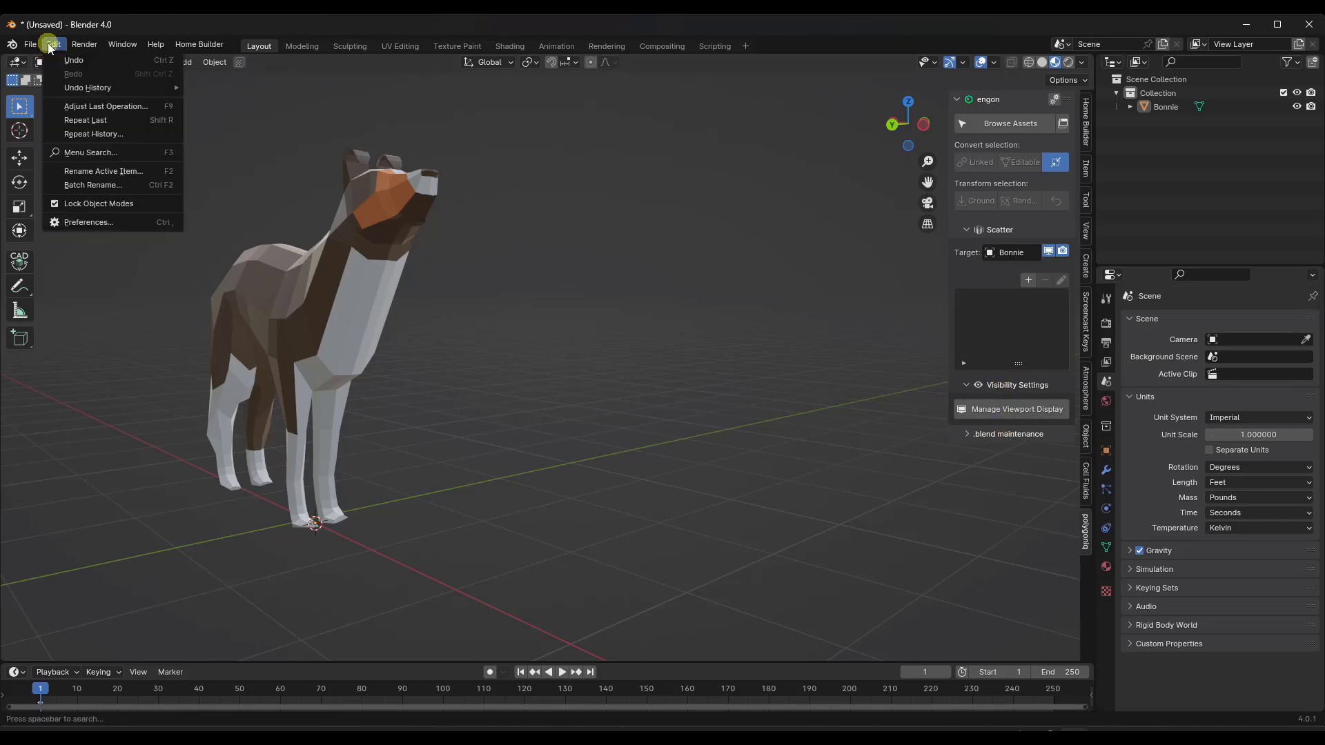
left_click(89, 222)
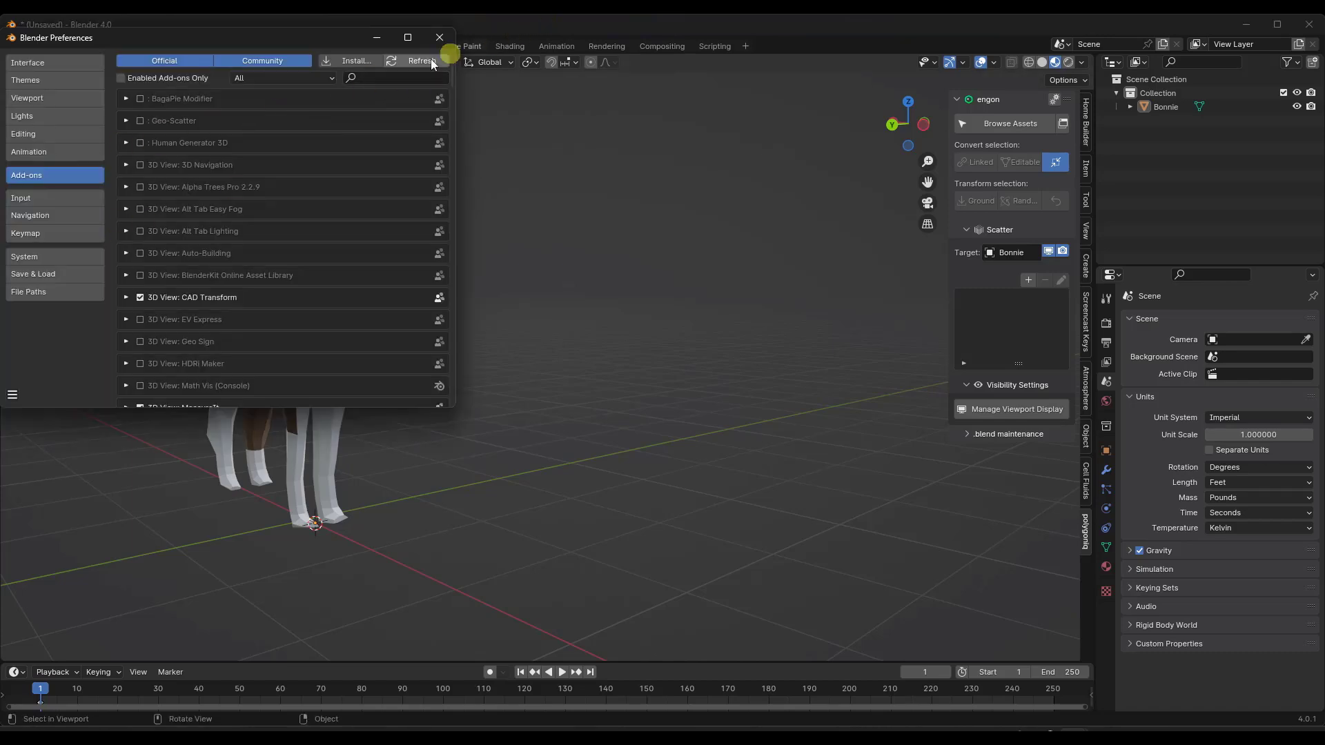
left_click(385, 77)
type("engon")
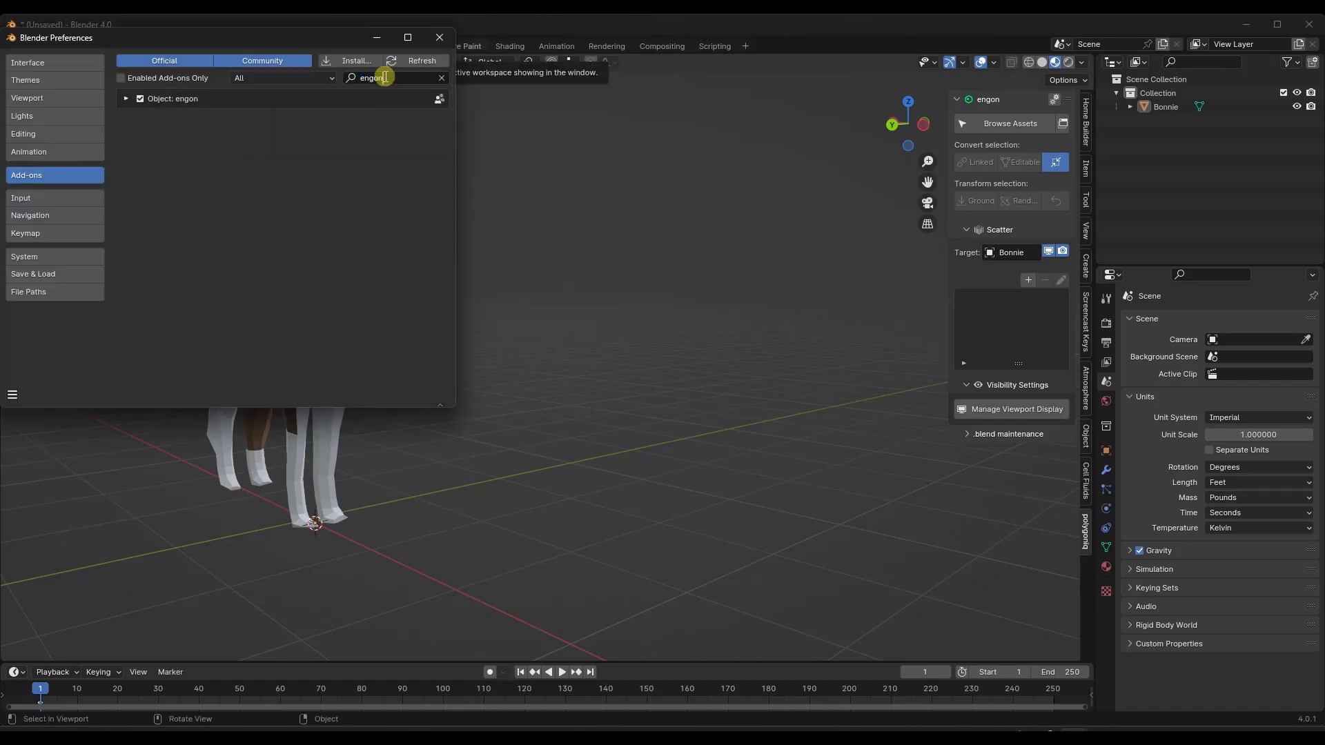
left_click(124, 100)
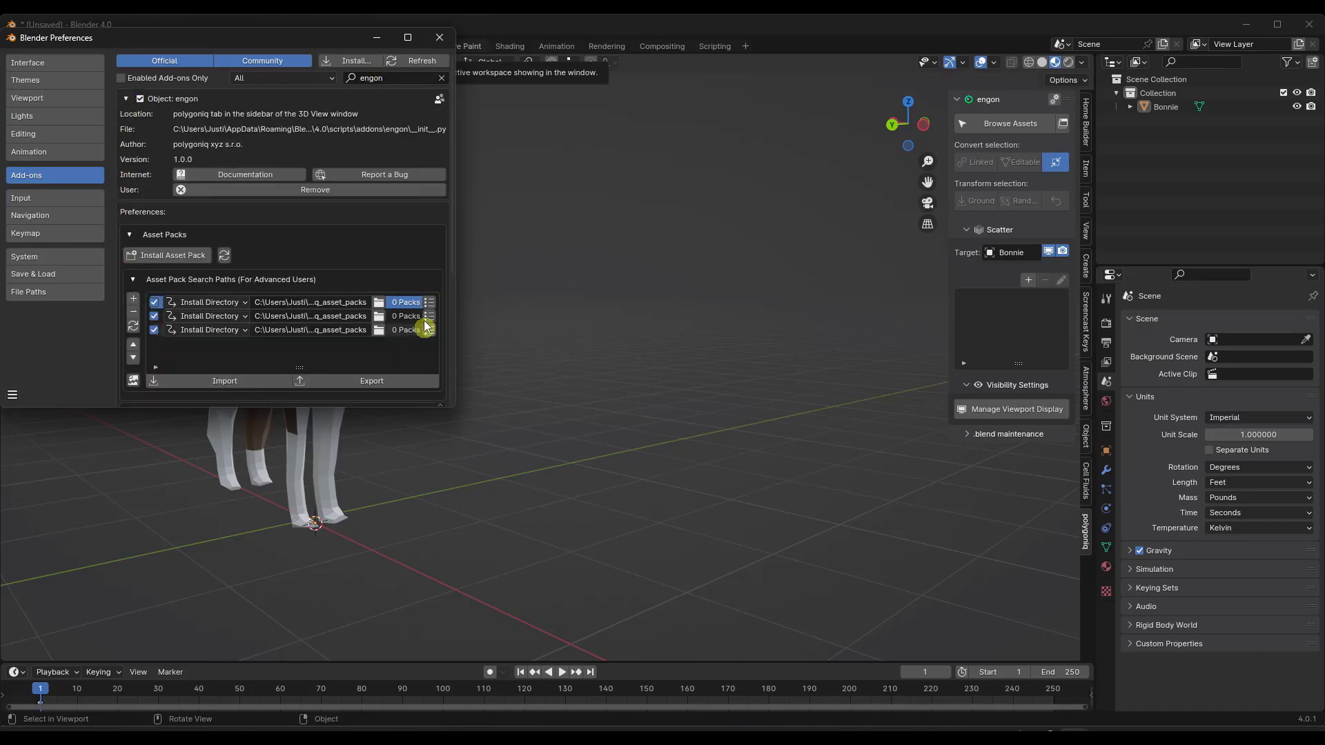
scroll(284, 258, "down", 3)
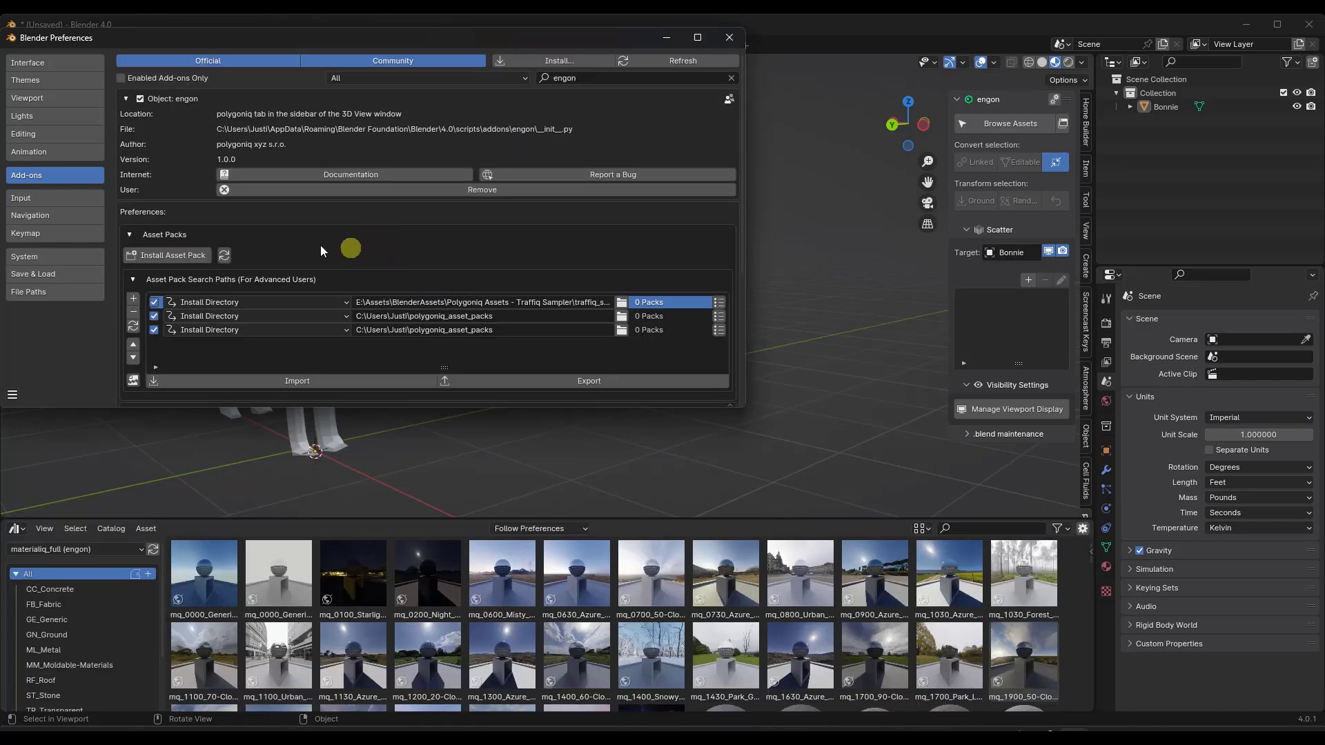
Install the asset pack botaniq_full-7.0.0.paq into the directory E:\Assets\BlenderAssets\Polygoniq Assets - Botaniq Full.
left_click(176, 259)
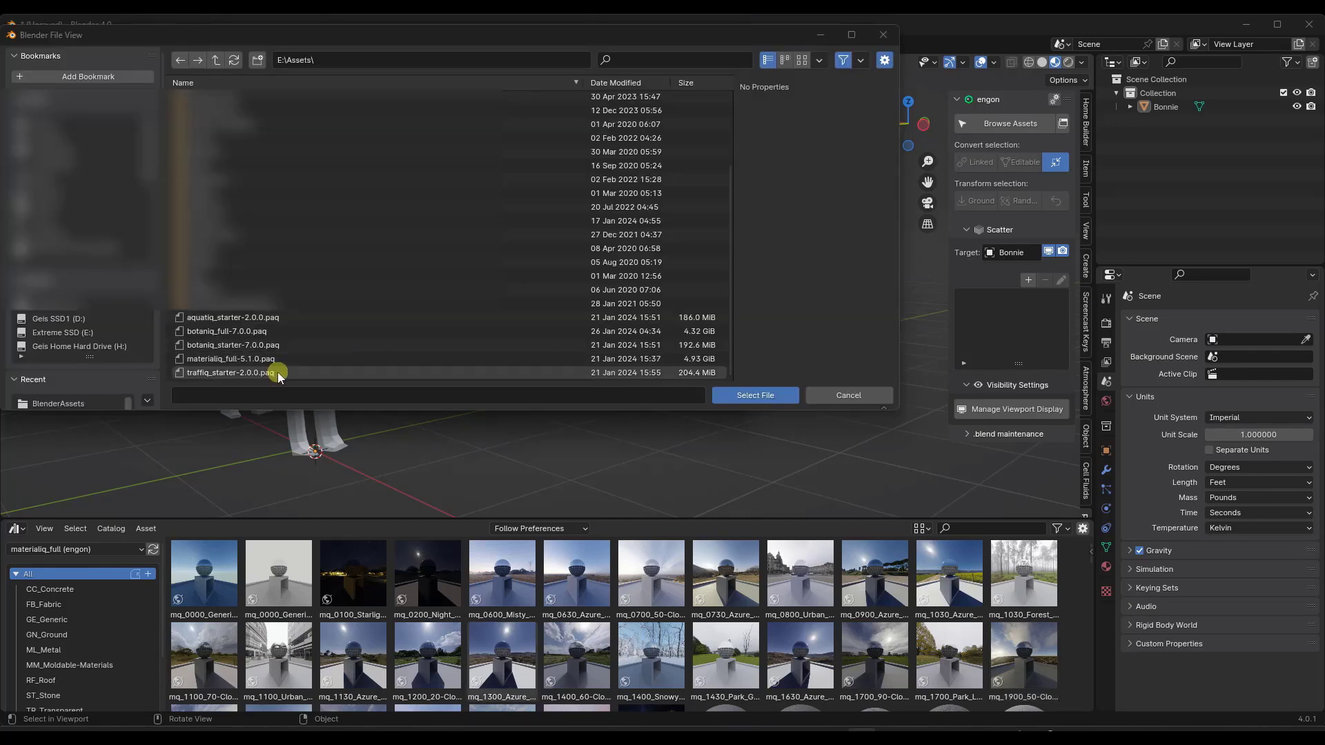
left_click(270, 332)
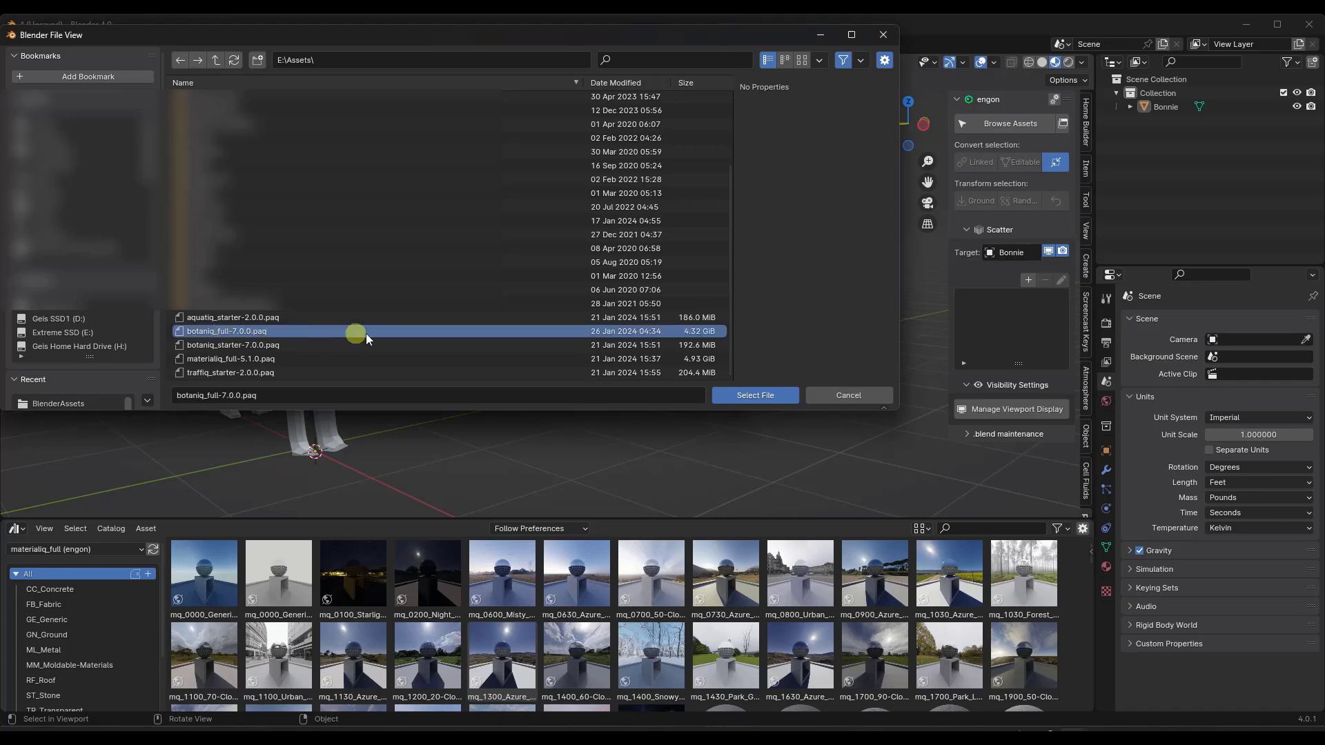
left_click(788, 397)
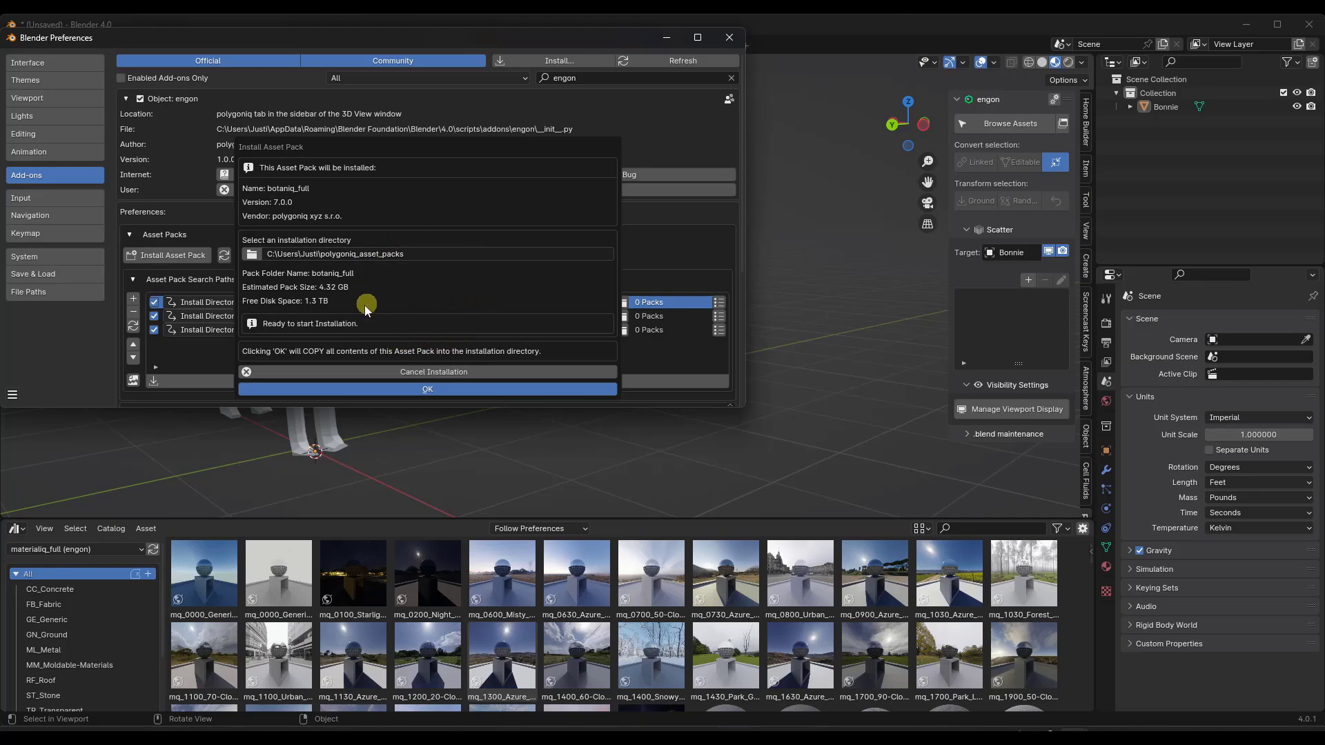
left_click(250, 257)
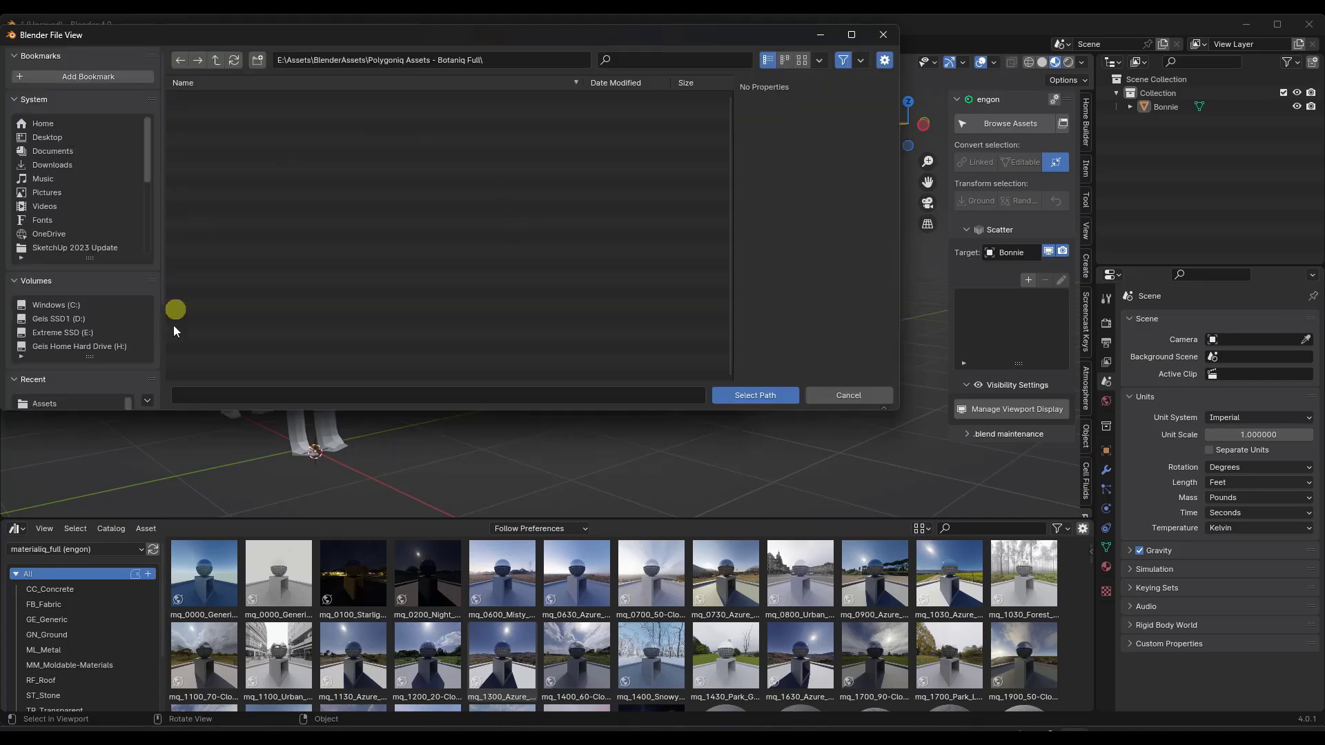
left_click(741, 399)
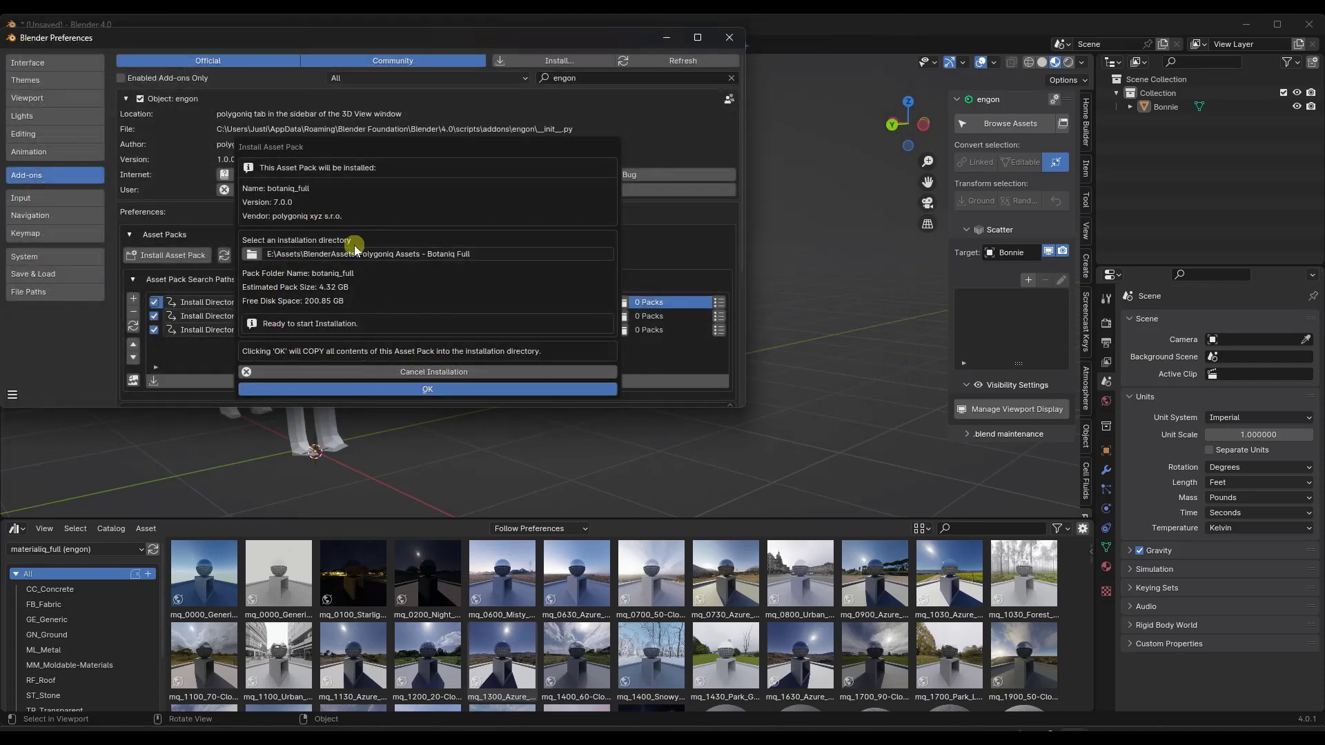
left_click(428, 391)
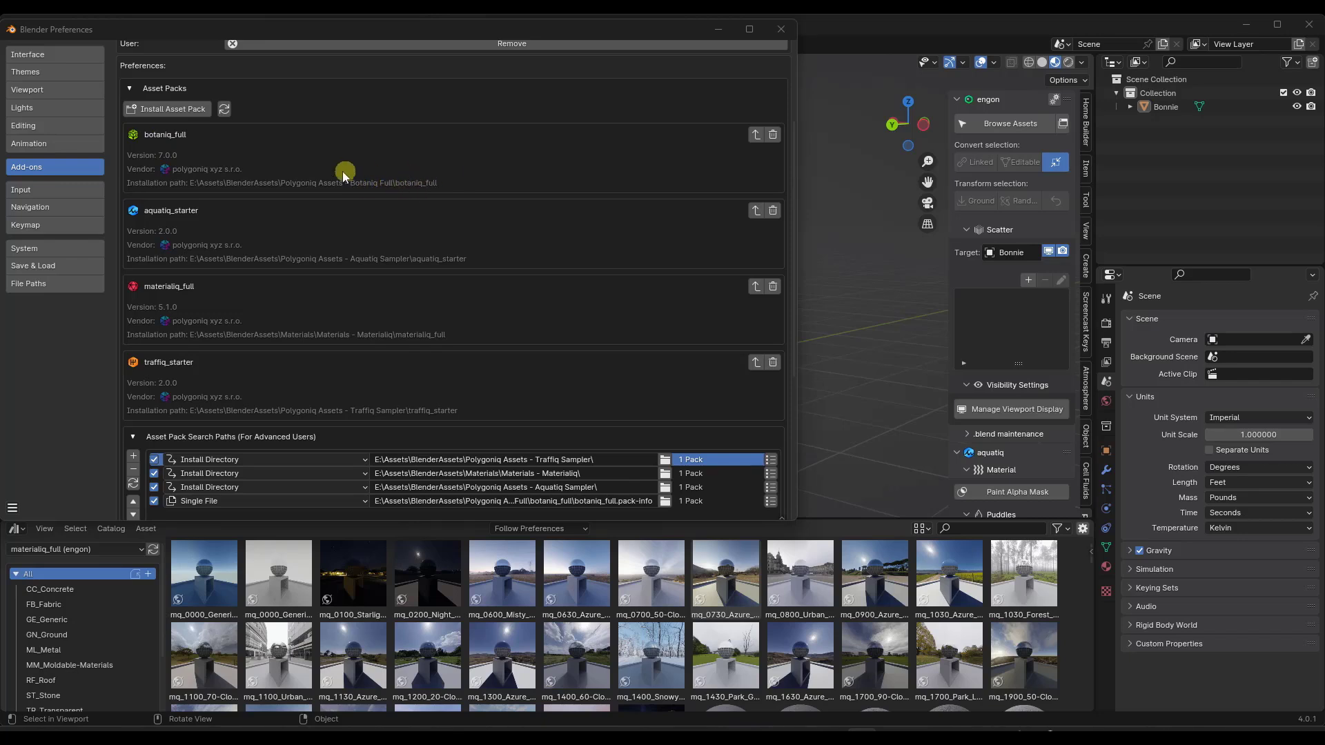
Review the installed polygoniq asset packs and the tools they add to the viewport, and close the preferences.
scroll(1030, 150, "down", 10)
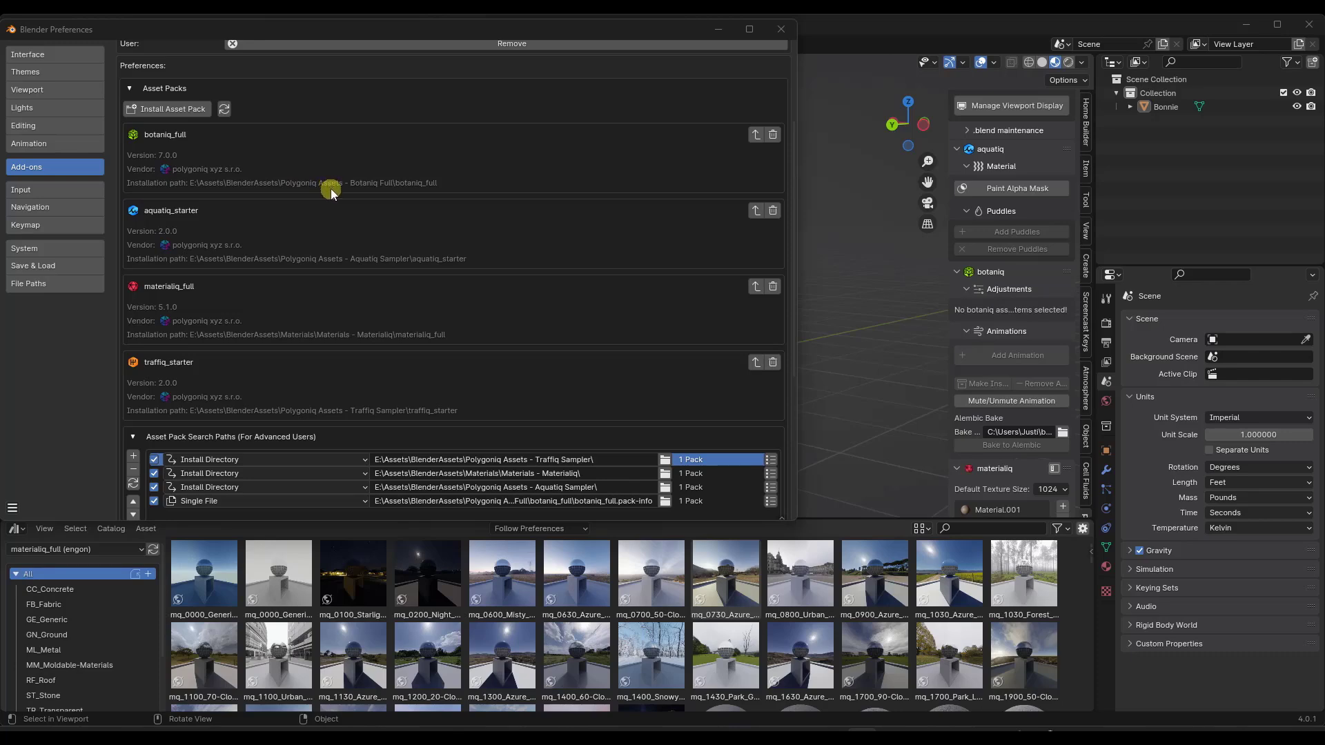
scroll(330, 188, "down", 3)
scroll(301, 188, "up", 3)
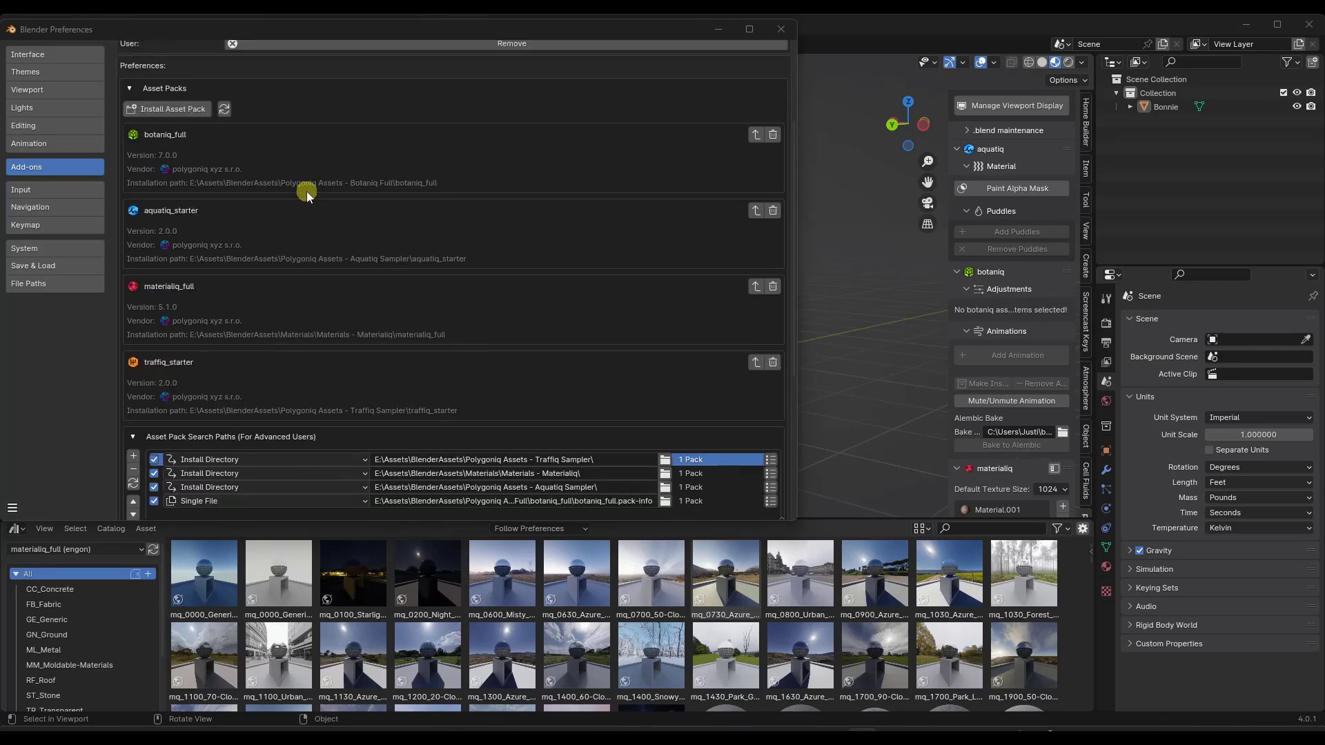
left_click(780, 28)
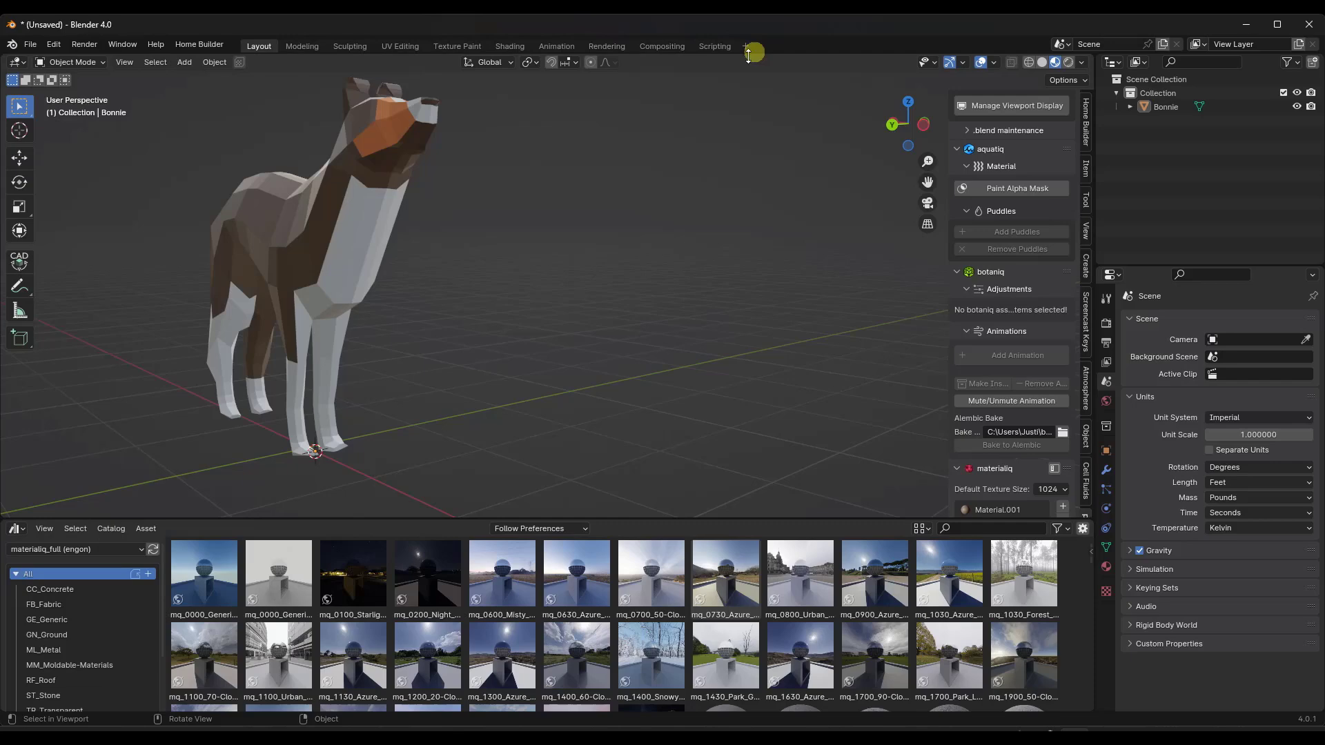
Switch the Asset Browser to the botaniq_full (engon) library and make its area slightly taller.
left_click(98, 548)
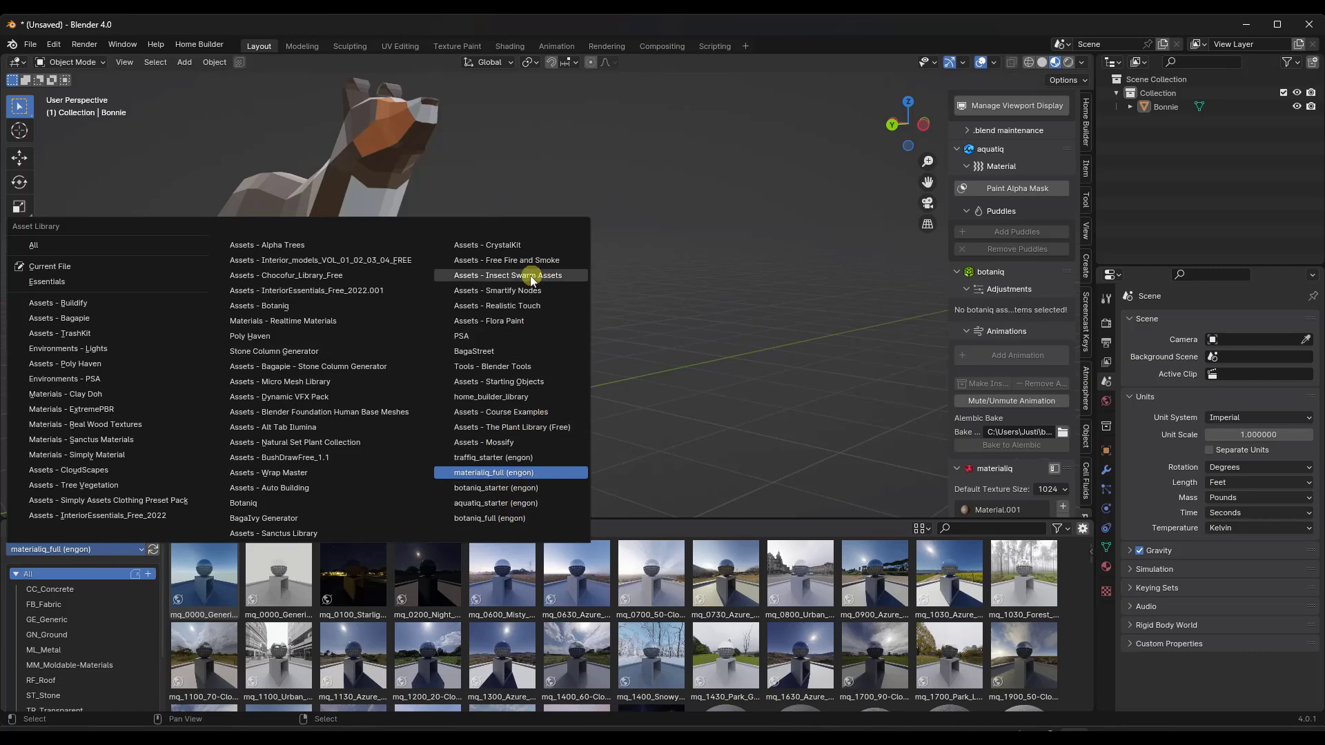
key("Escape")
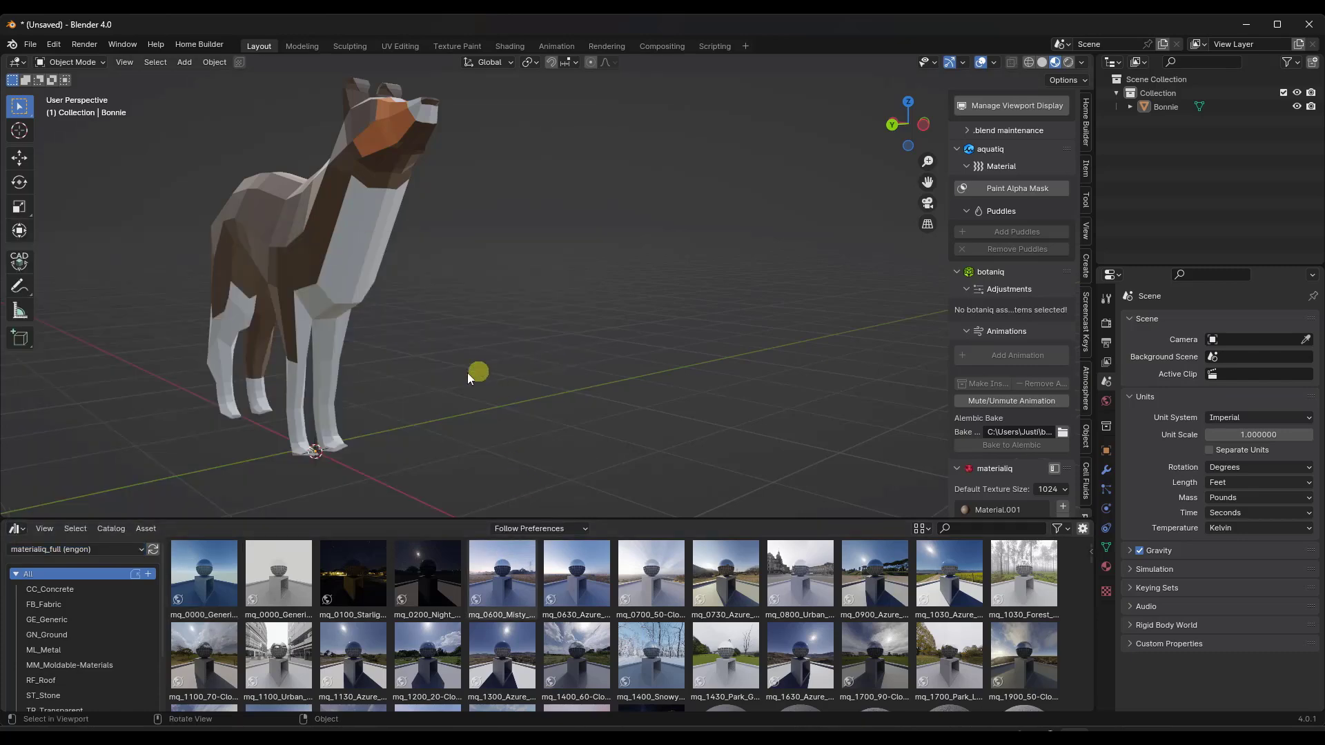
left_click(68, 554)
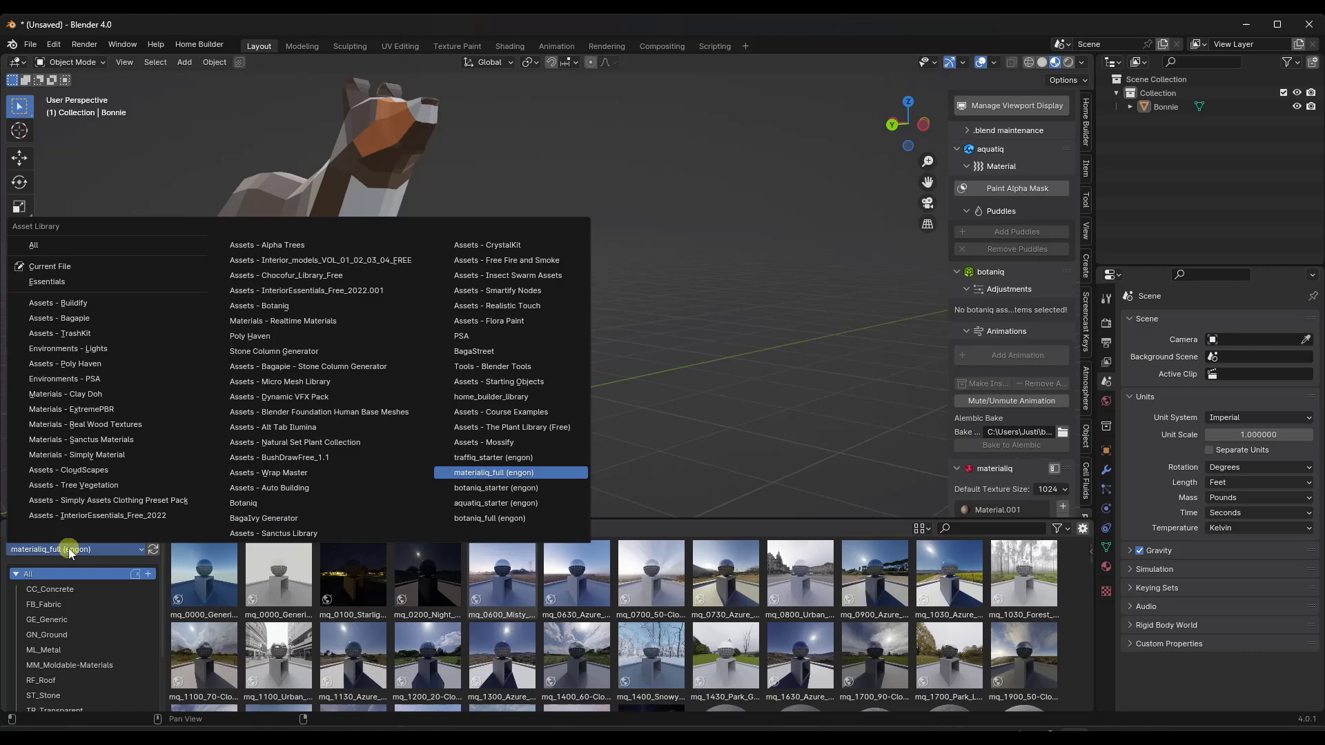
left_click(511, 522)
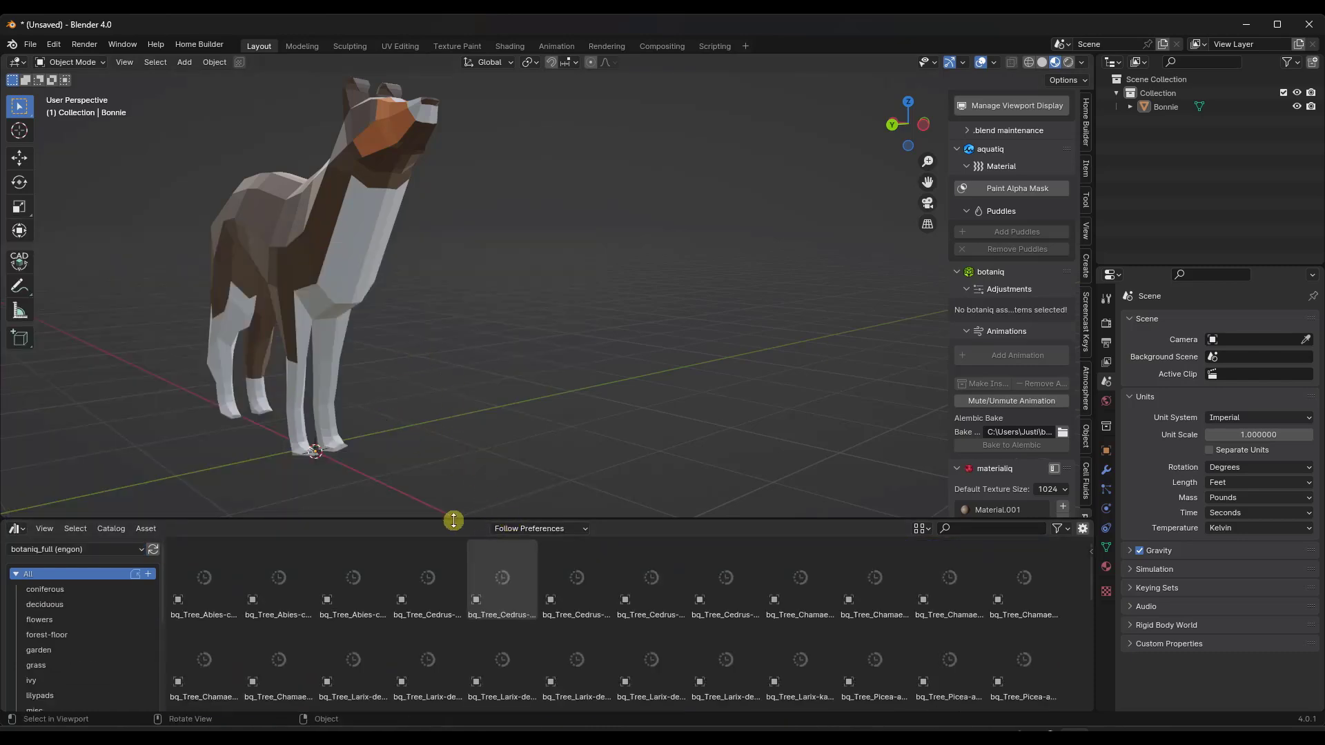
left_click_drag(453, 520, 441, 404)
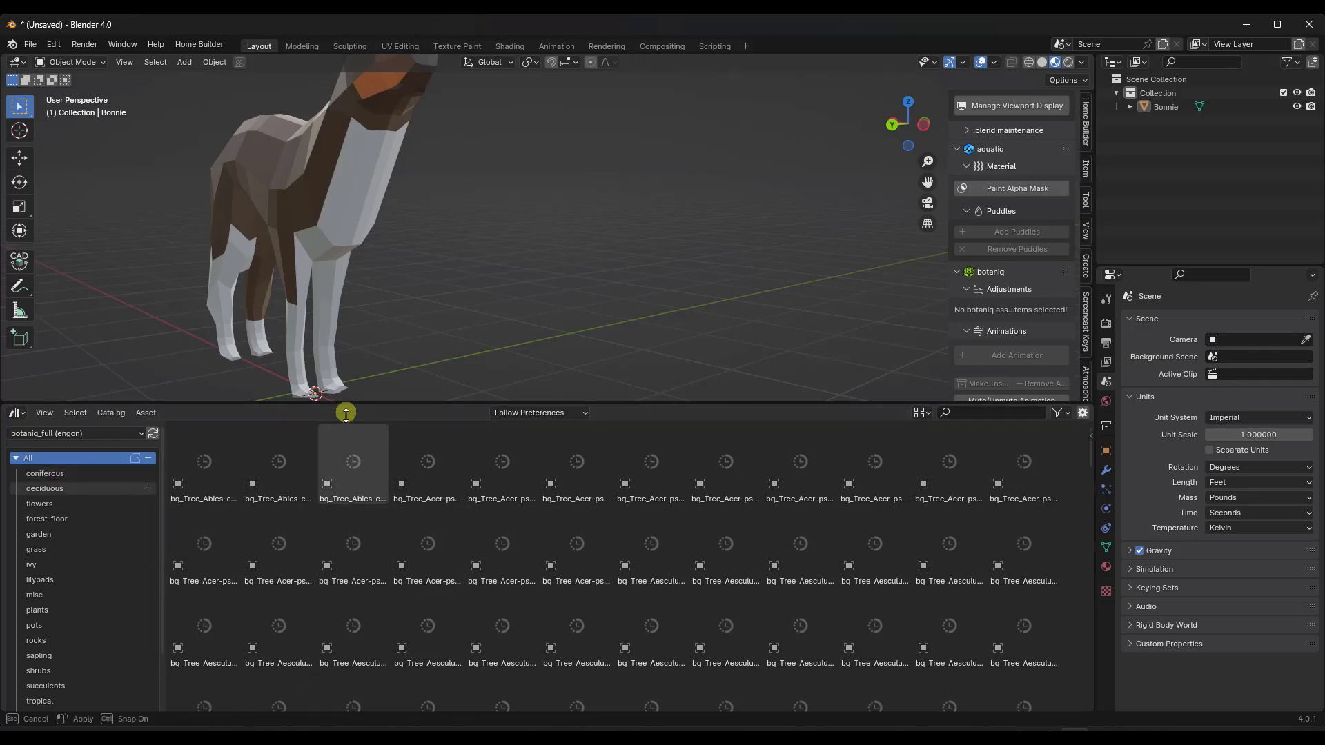
left_click_drag(343, 405, 346, 482)
Browse the complete botaniq_full collection through its flower, garden and grass assets.
scroll(599, 560, "down", 3)
scroll(599, 560, "down", 12)
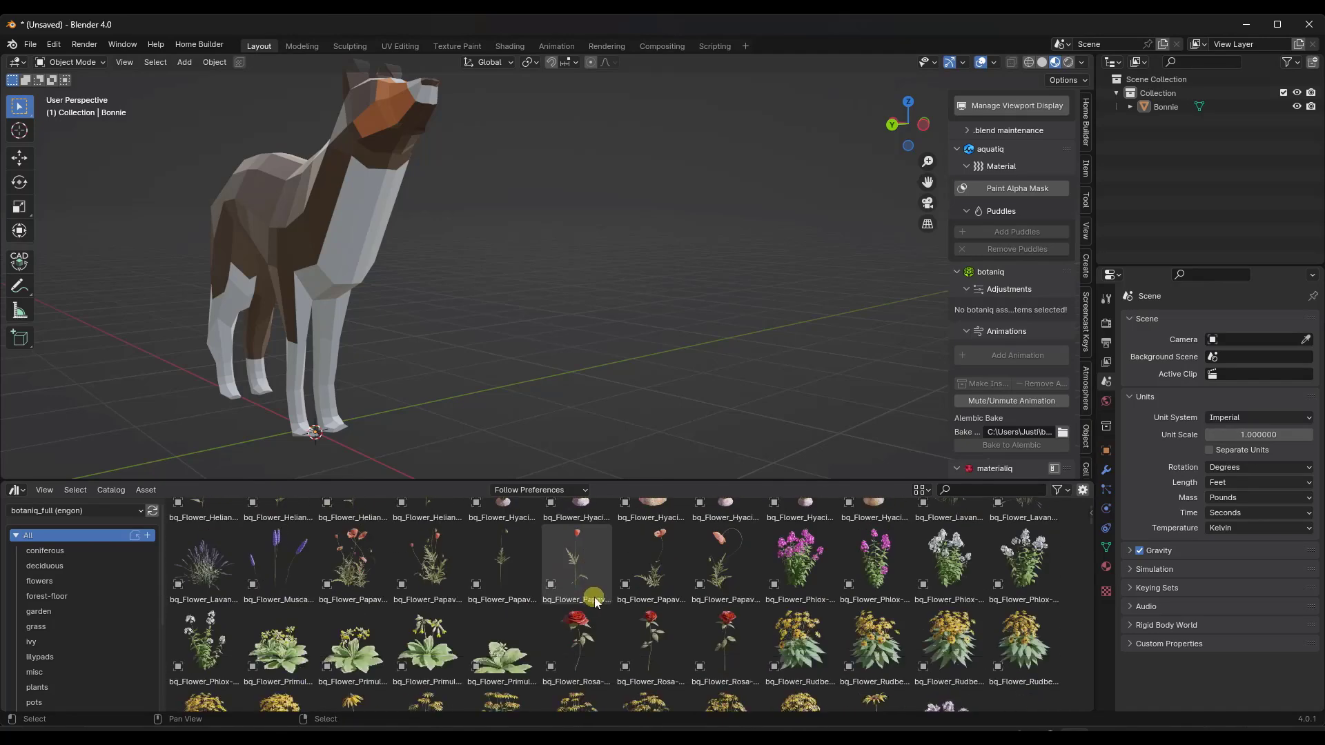
scroll(591, 605, "down", 3)
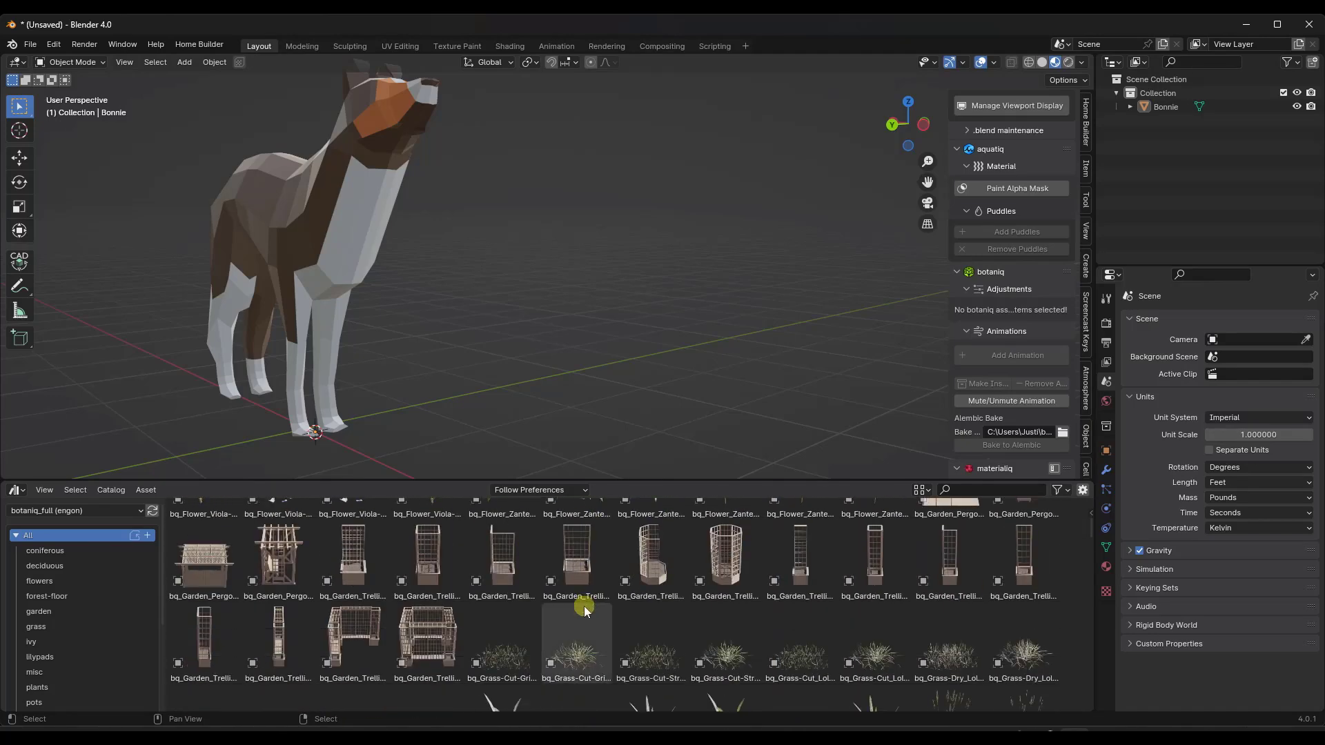
scroll(585, 608, "up", 5)
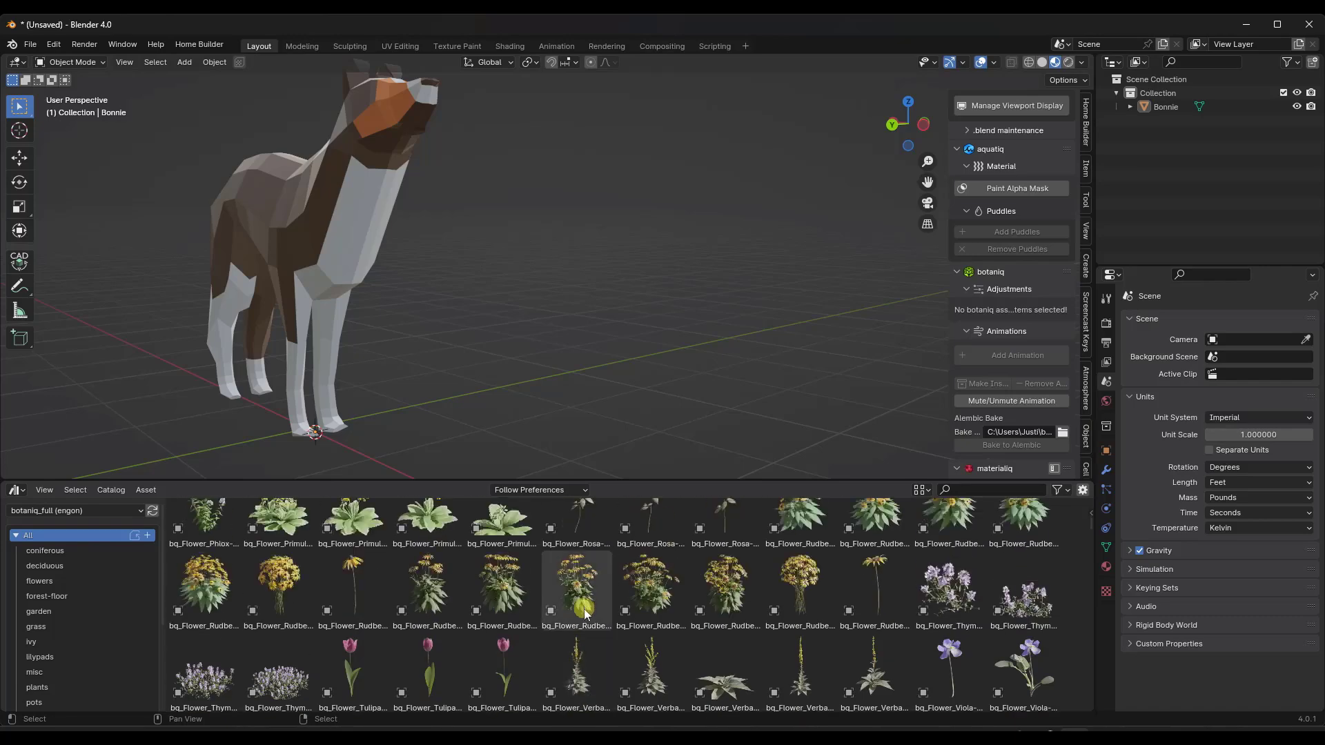
scroll(478, 577, "down", 15)
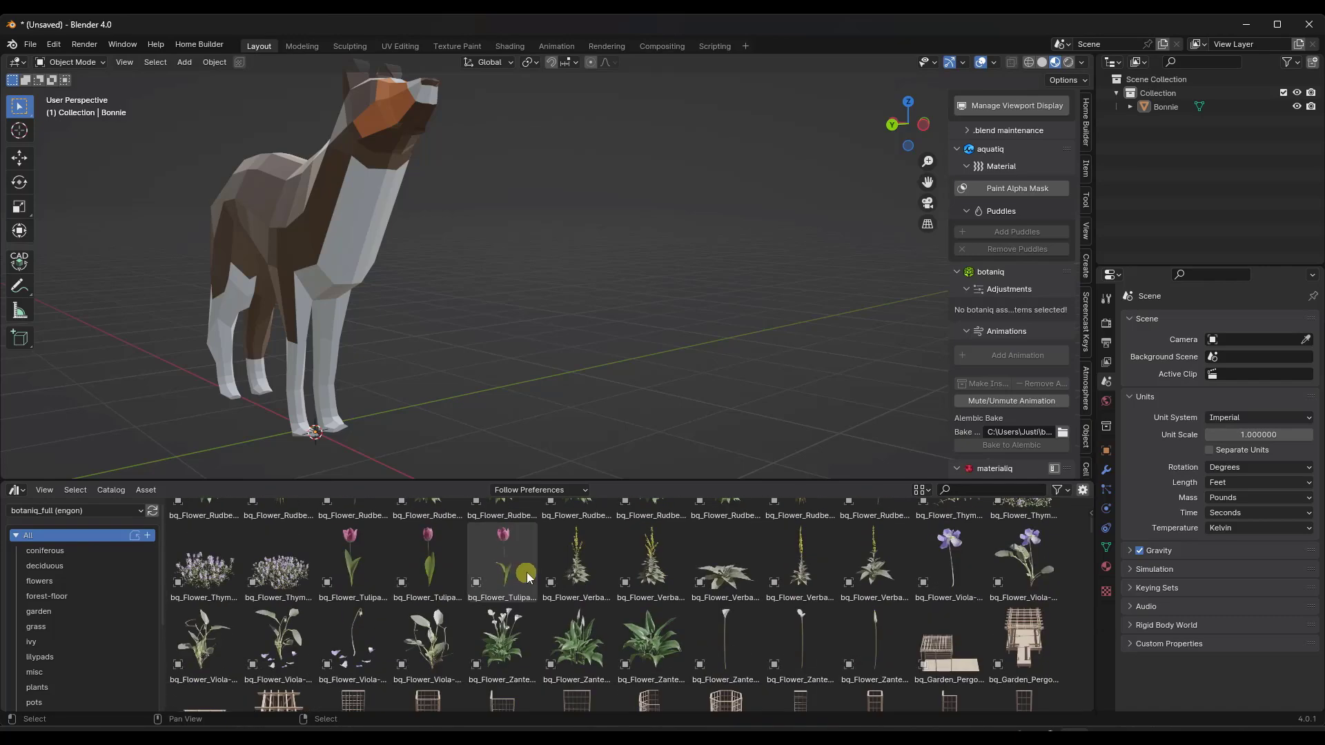
Look through the botaniq_full categories, including coniferous, deciduous, flowers, forest-floor, garden, grass, ivy, lilypads, pots, sapling and rocks.
left_click(67, 551)
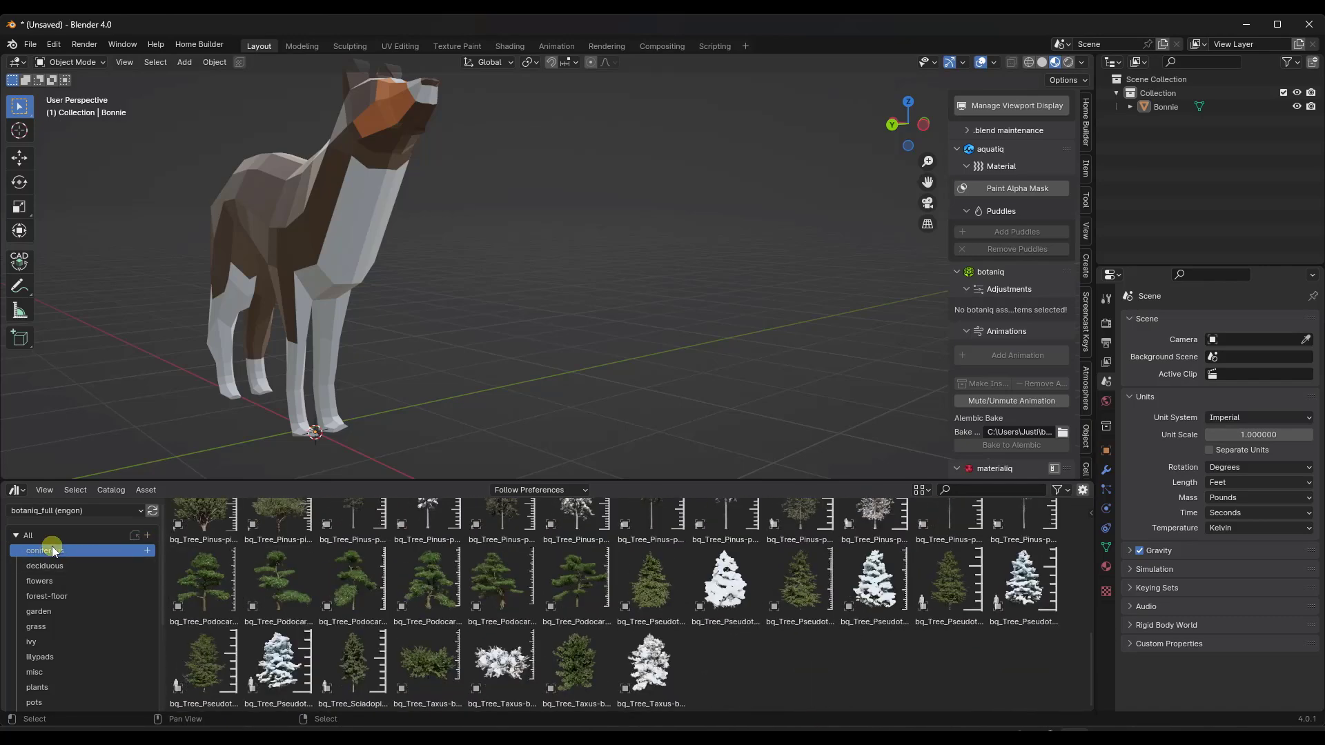
left_click(54, 573)
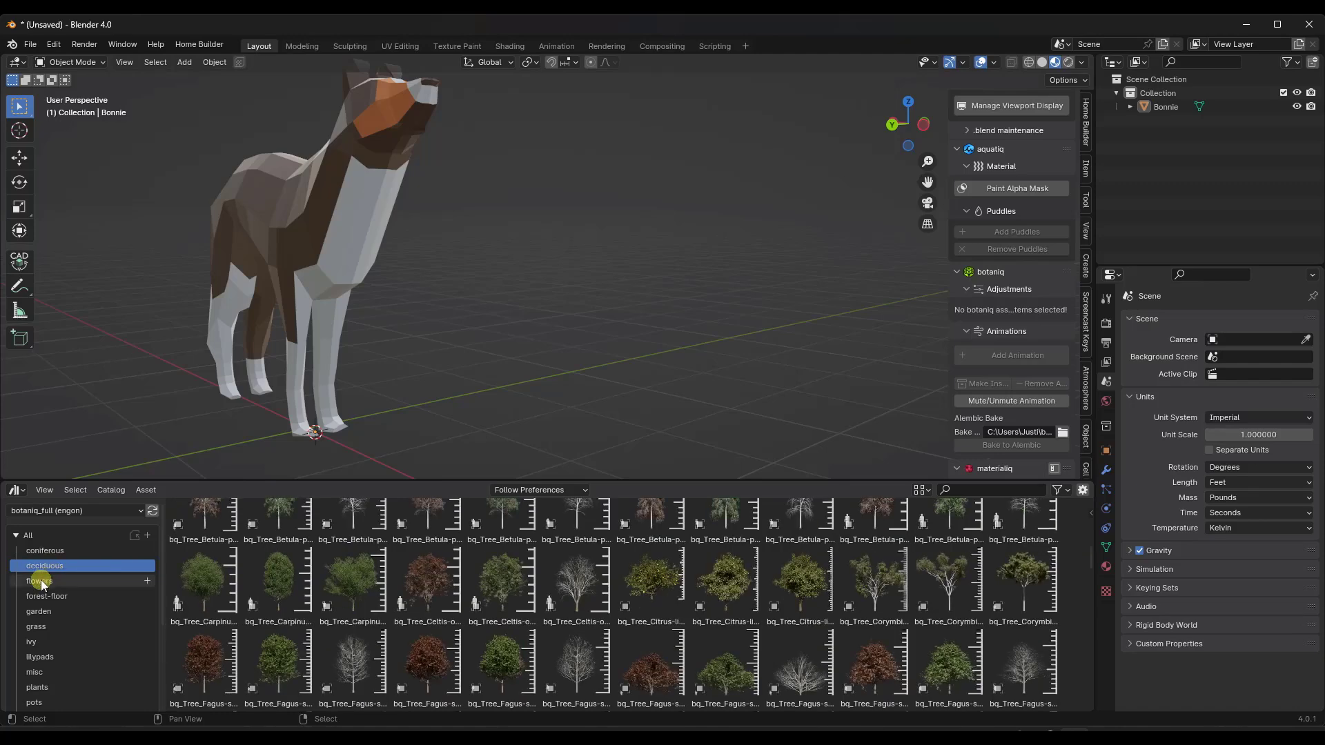
left_click(41, 582)
left_click(45, 596)
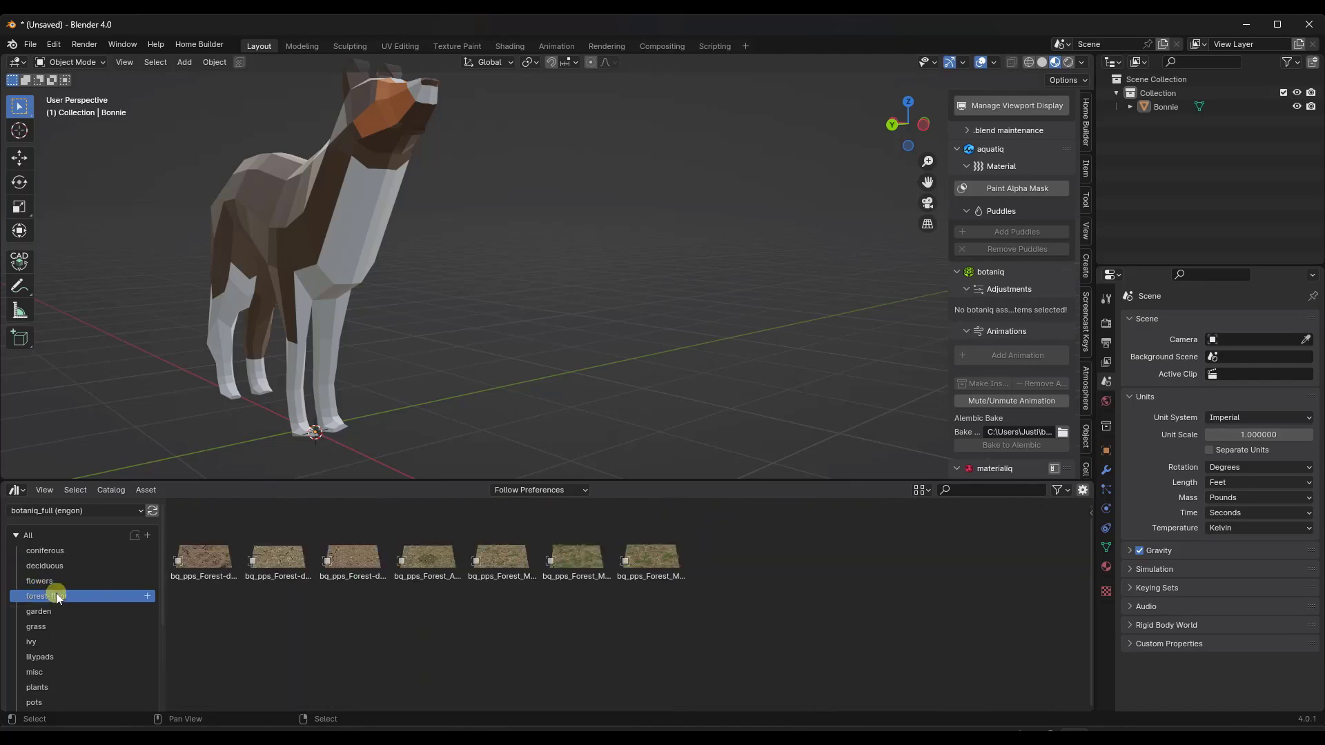
left_click(45, 607)
left_click(39, 626)
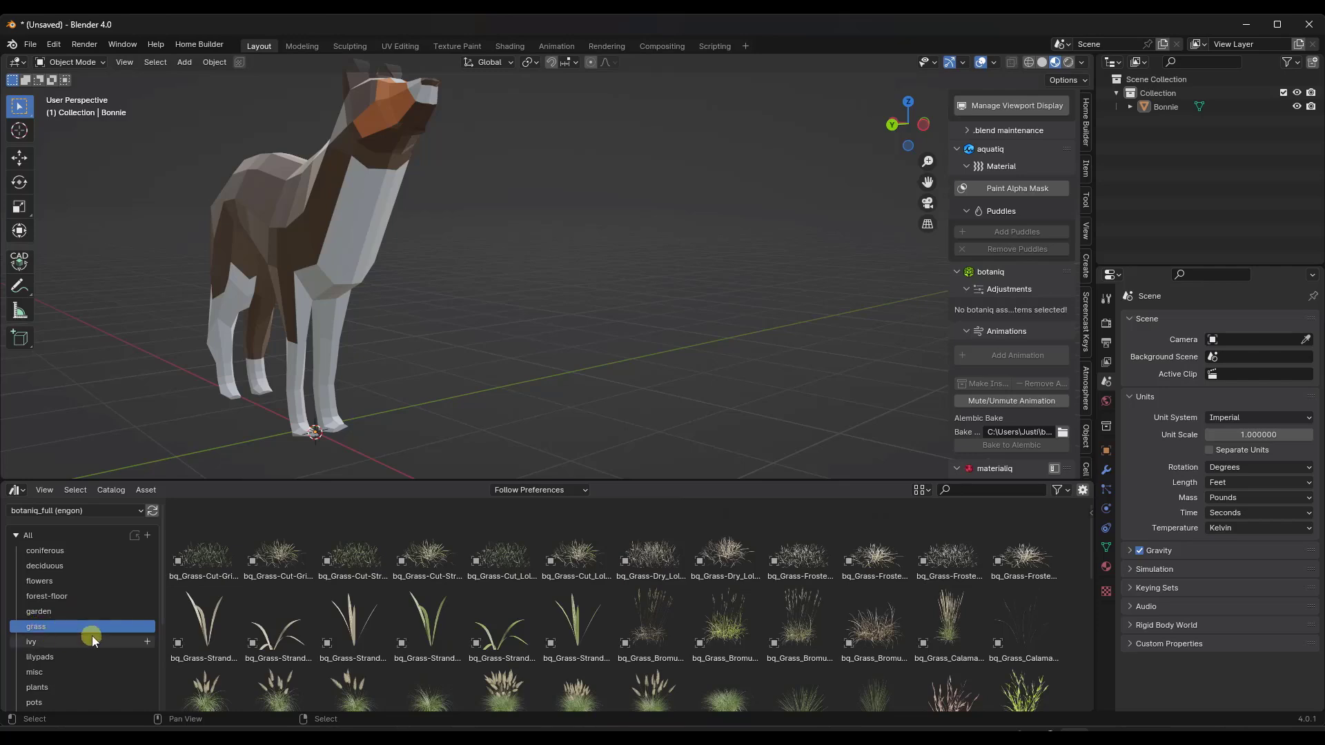
left_click(40, 637)
left_click(47, 657)
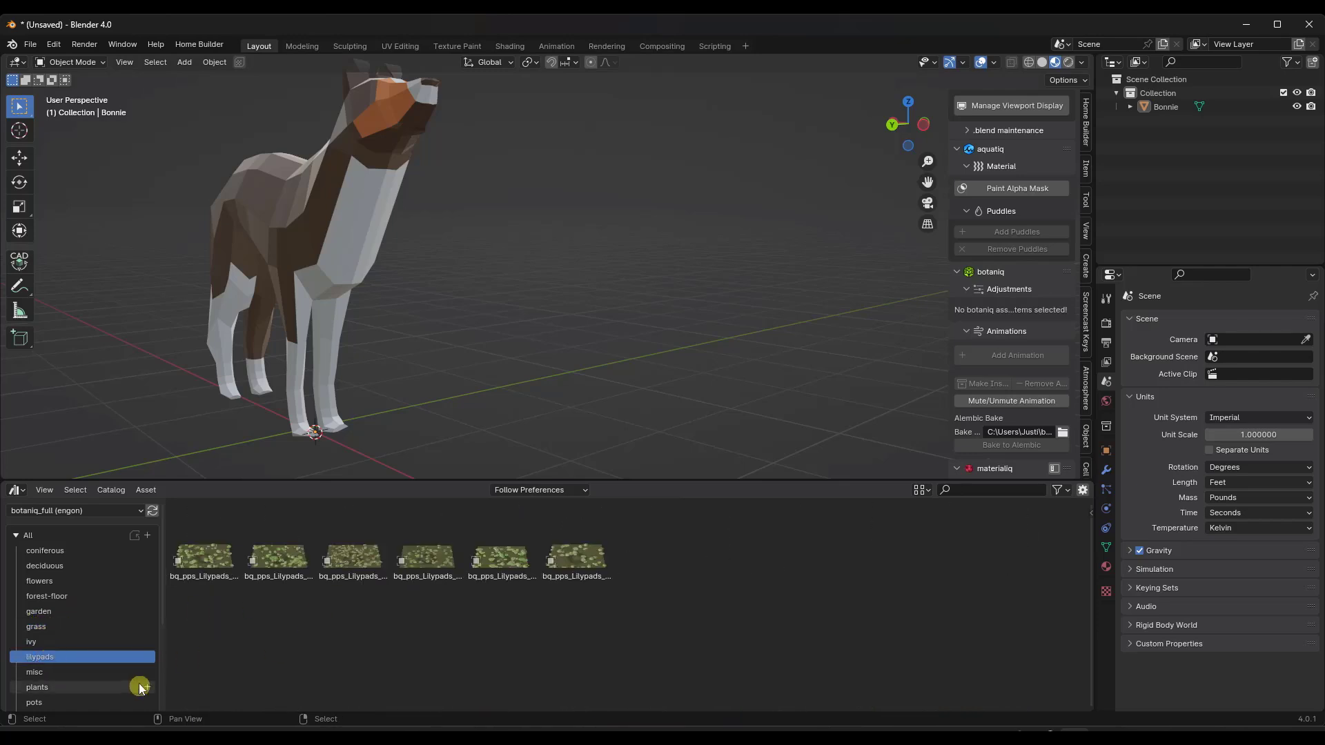
scroll(87, 646, "down", 3)
left_click(47, 620)
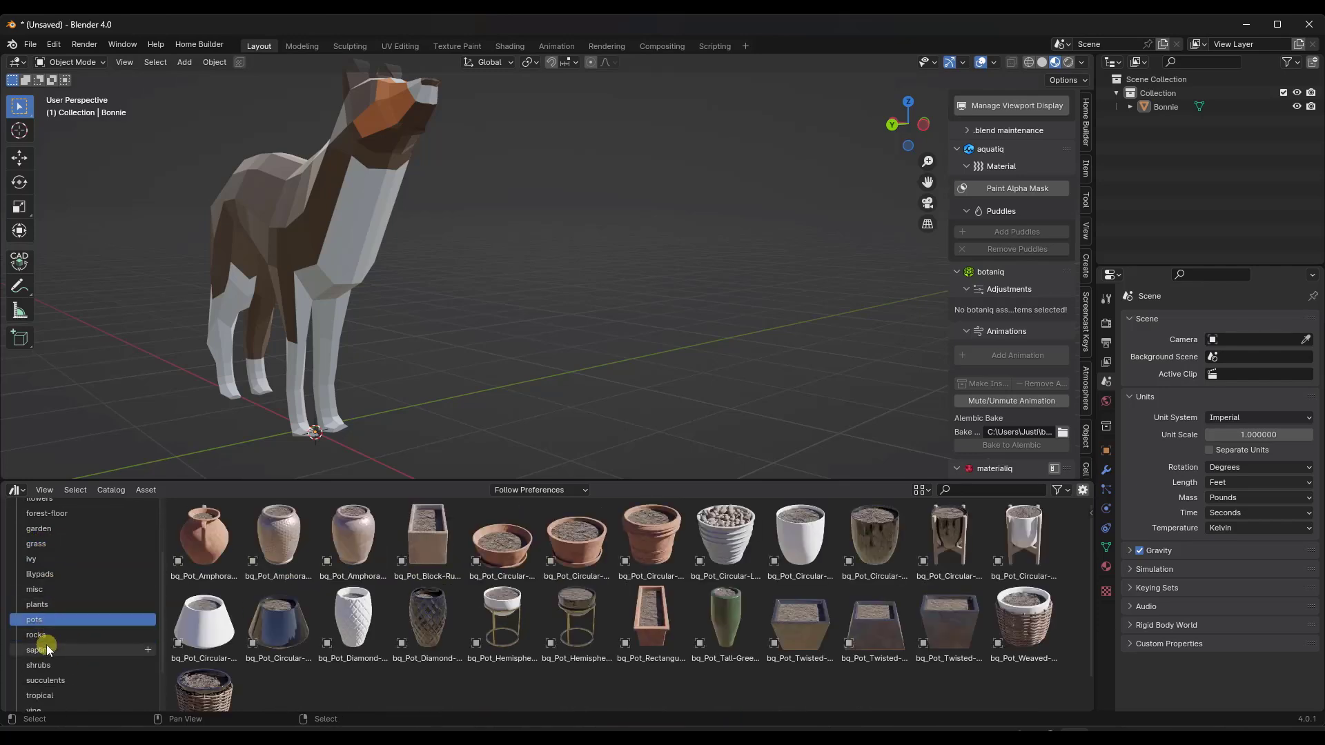
left_click(47, 649)
left_click(43, 635)
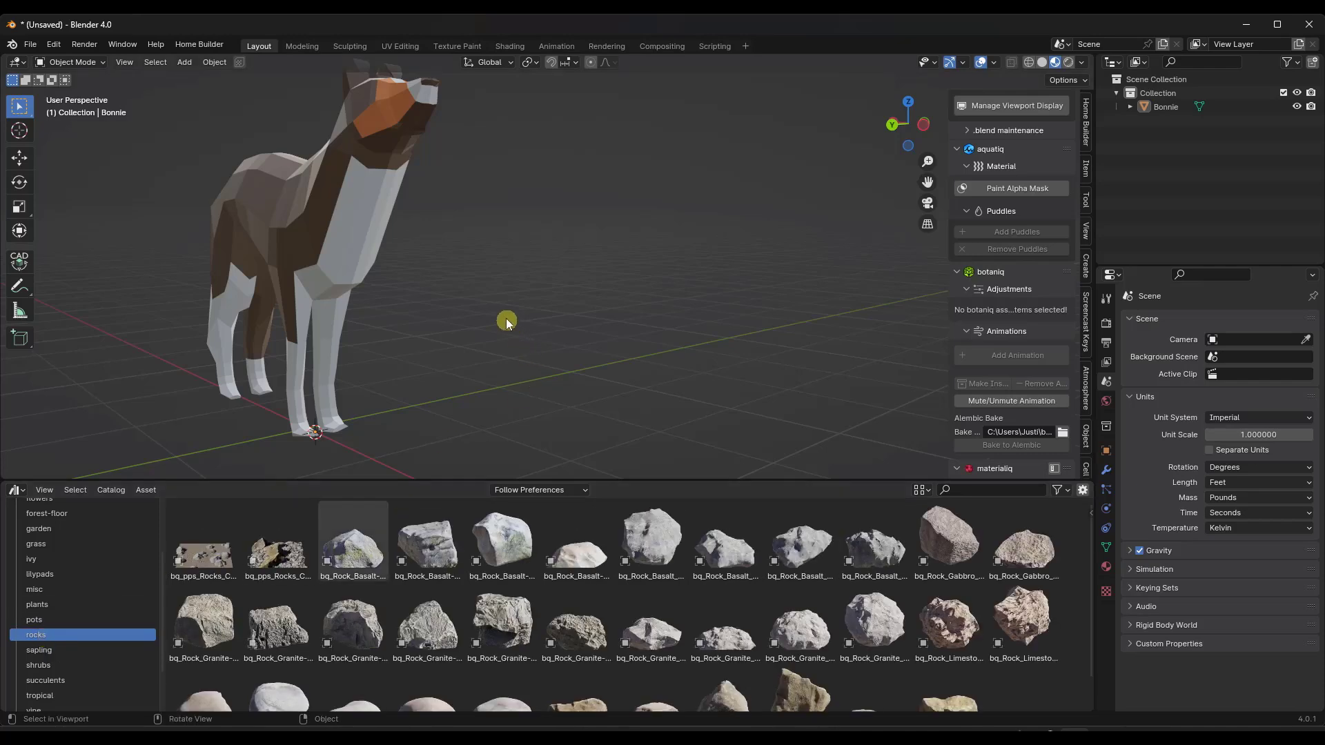
Return to the main engon tools and split the 3D viewport vertically, giving the new area about a third of the width.
scroll(1042, 270, "up", 10)
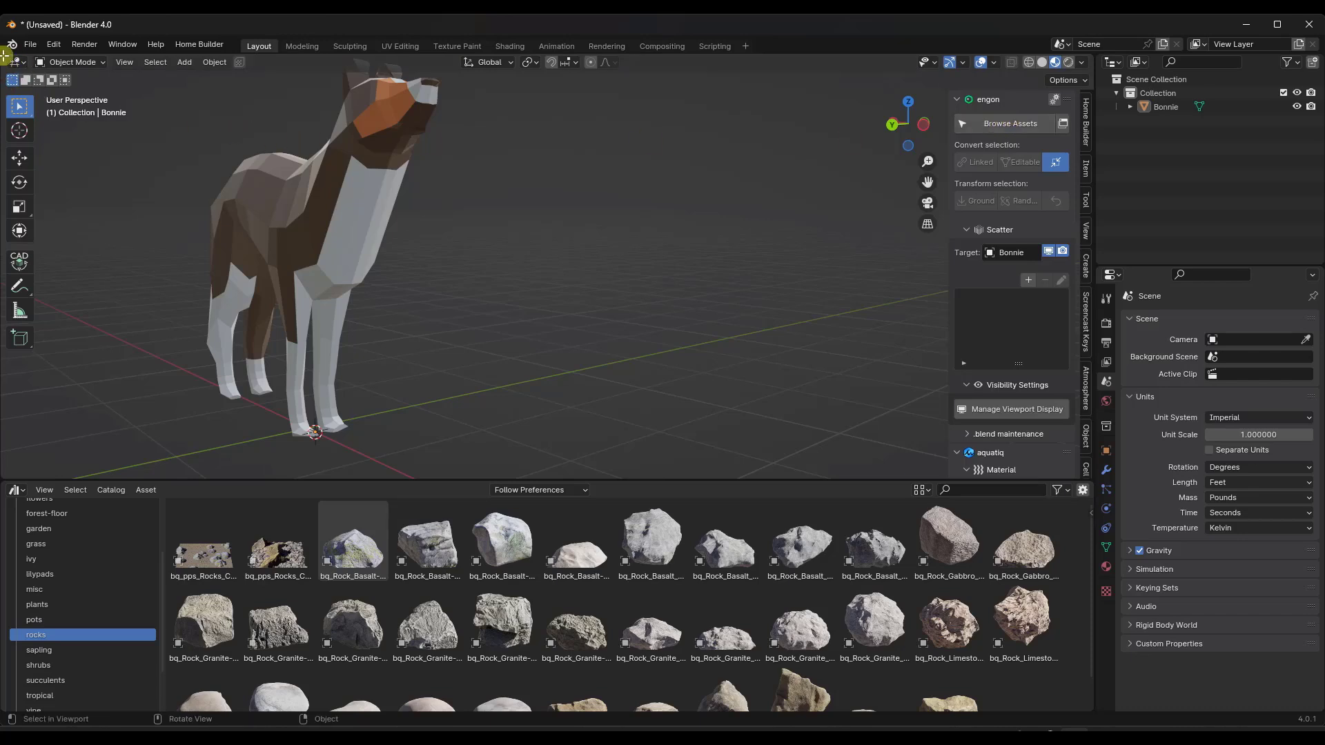
left_click(963, 111)
left_click_drag(4, 59, 372, 61)
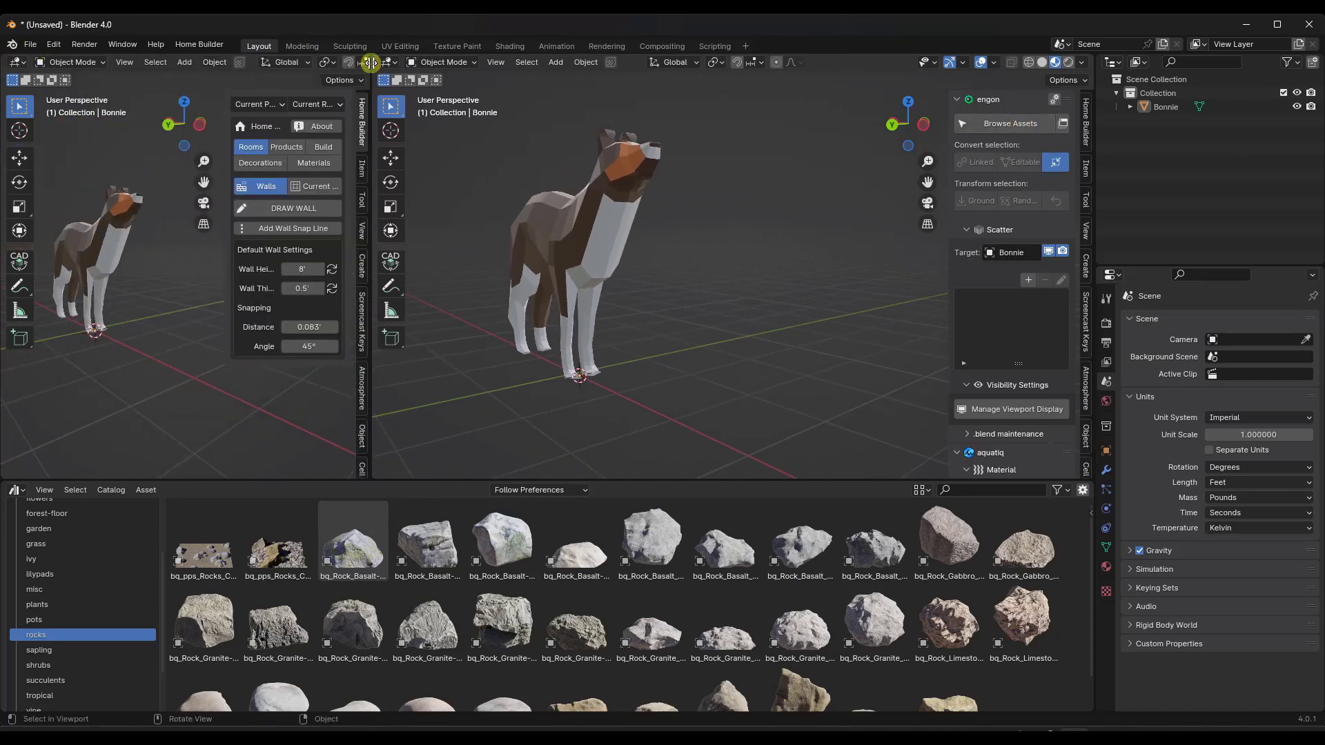
Open the engon asset browser in the narrow viewport area and look over its complete asset list and filters.
left_click(1004, 124)
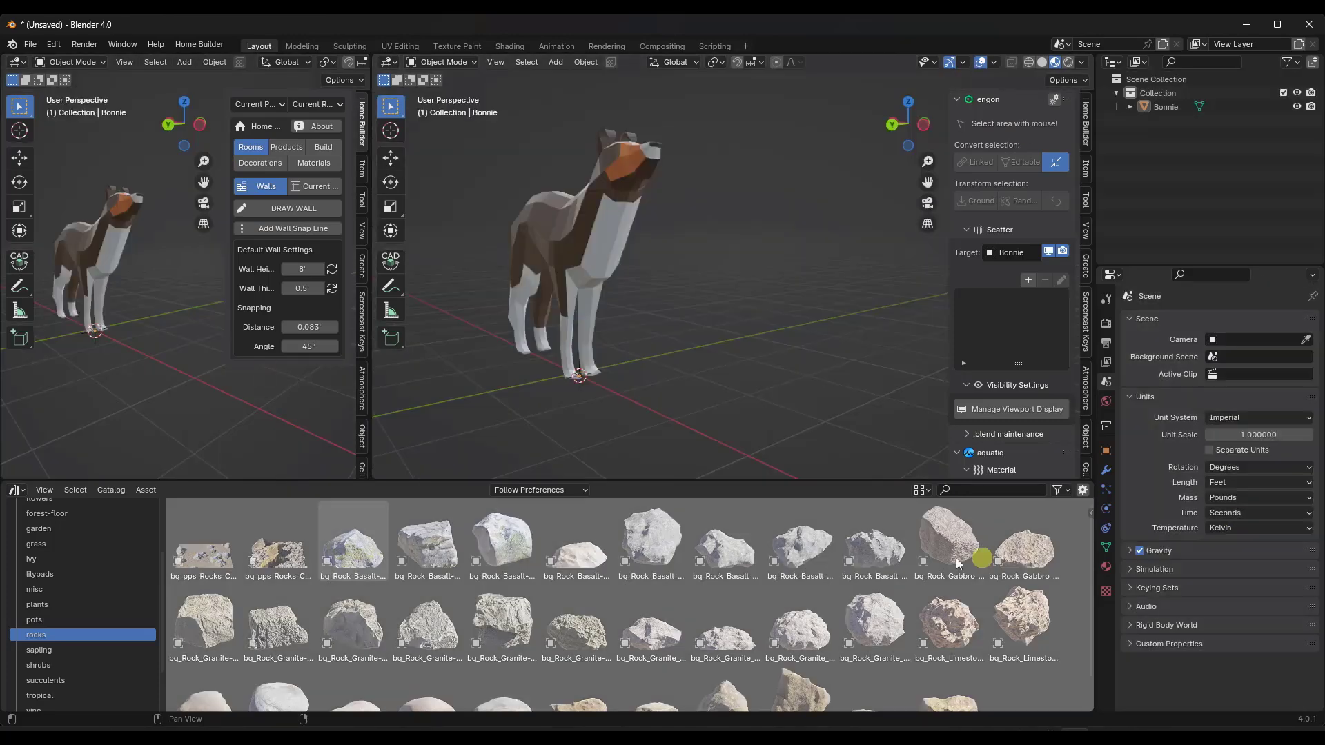
left_click(125, 213)
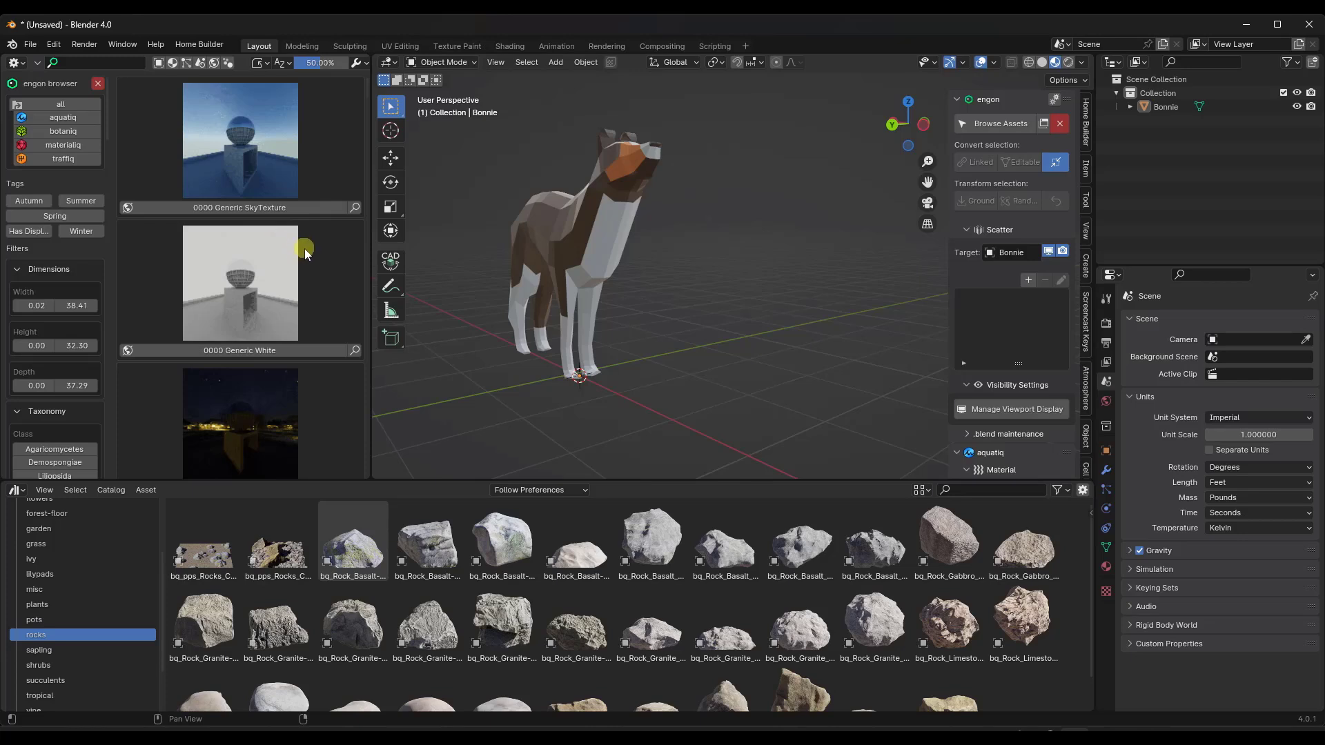
scroll(308, 254, "down", 5)
scroll(103, 293, "down", 3)
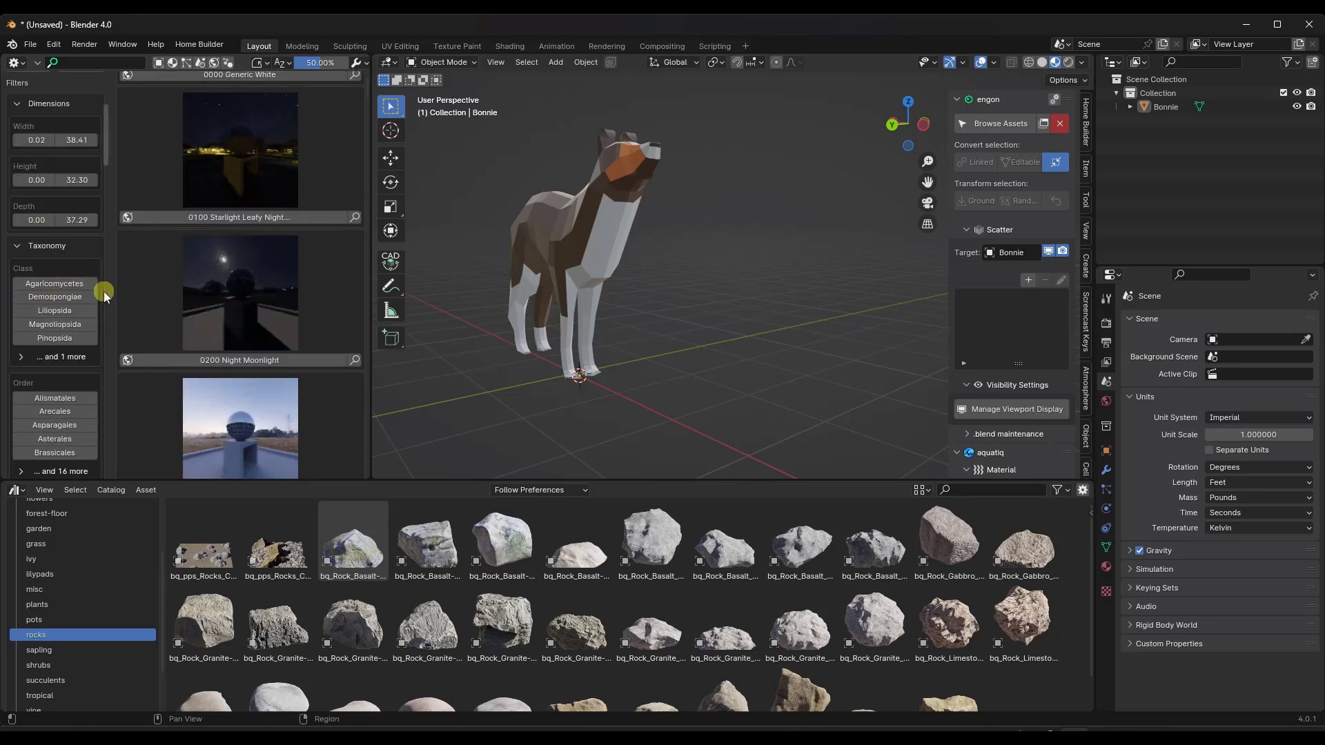
scroll(56, 294, "up", 5)
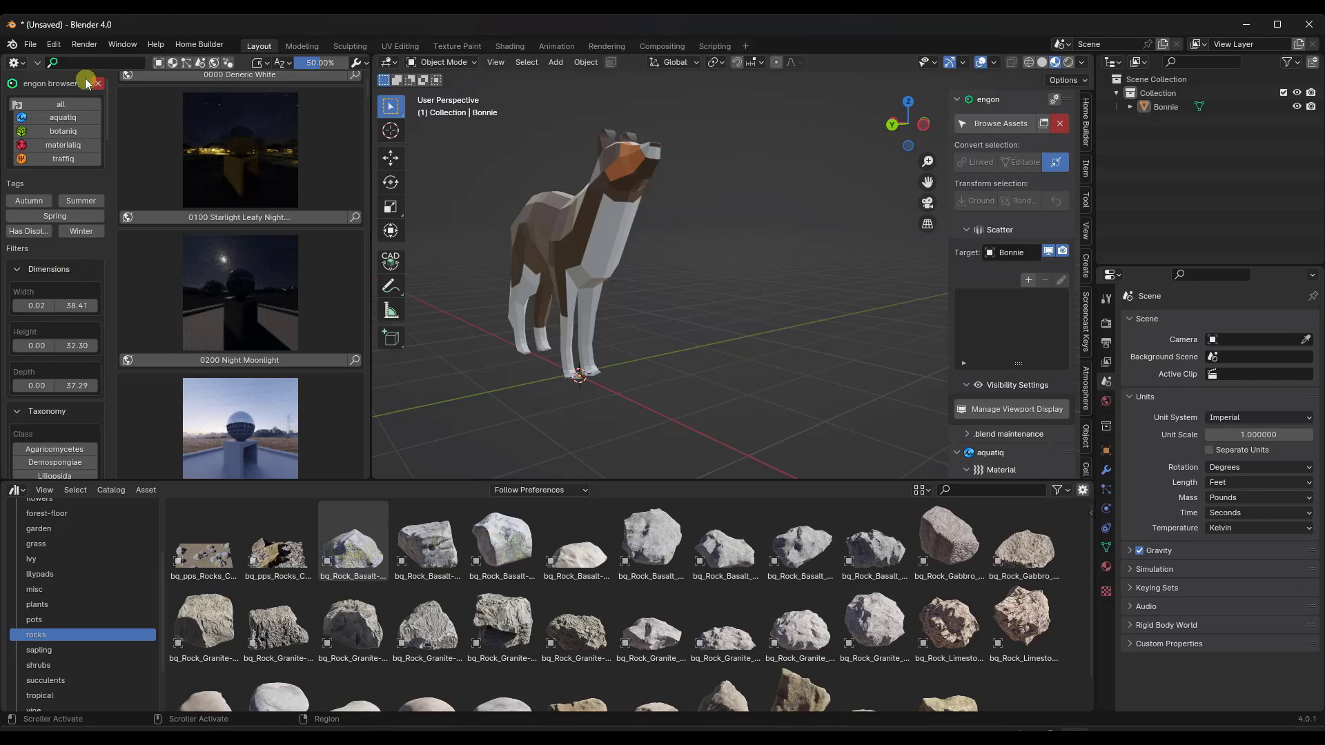
Limit the engon browser to the botaniq assets.
left_click(92, 131)
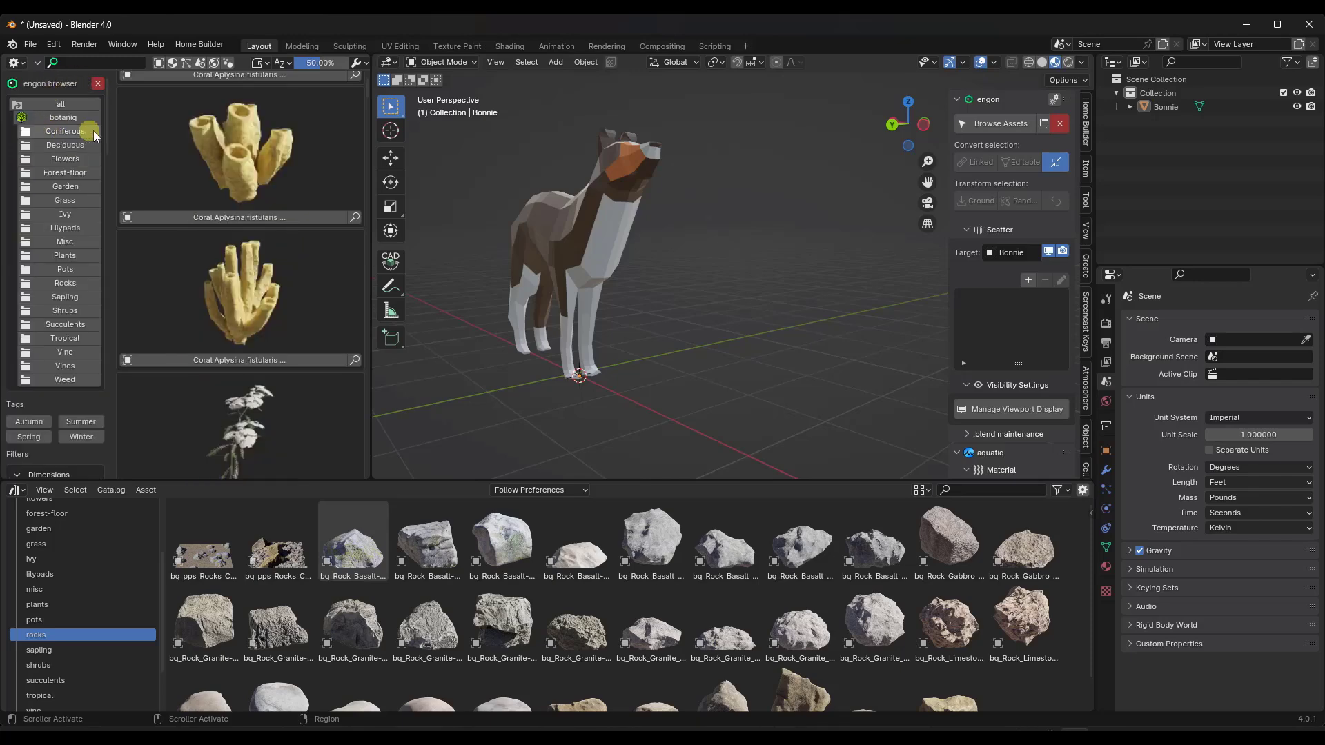
left_click(66, 107)
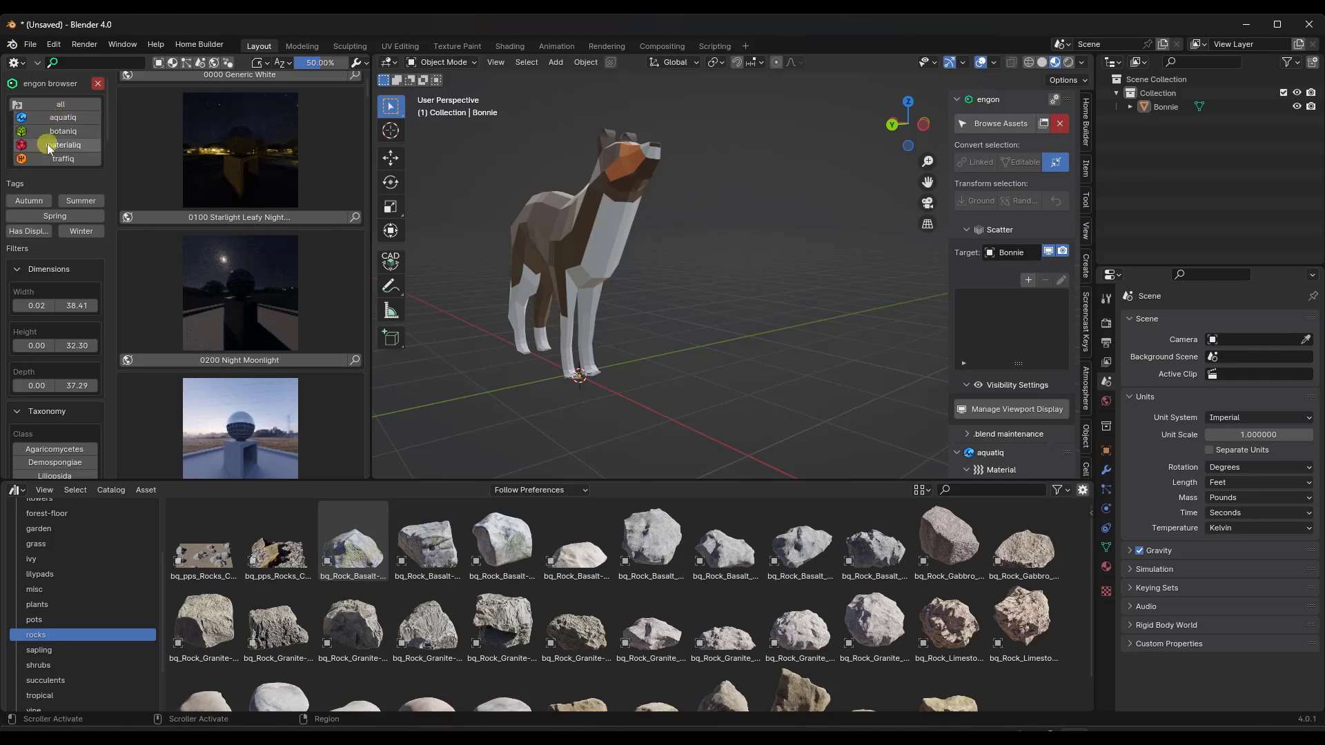
left_click(52, 133)
Examine the botaniq filters for tags, dimensions, taxonomy, data count, conservation status and license, and view the Grass category.
scroll(79, 332, "down", 3)
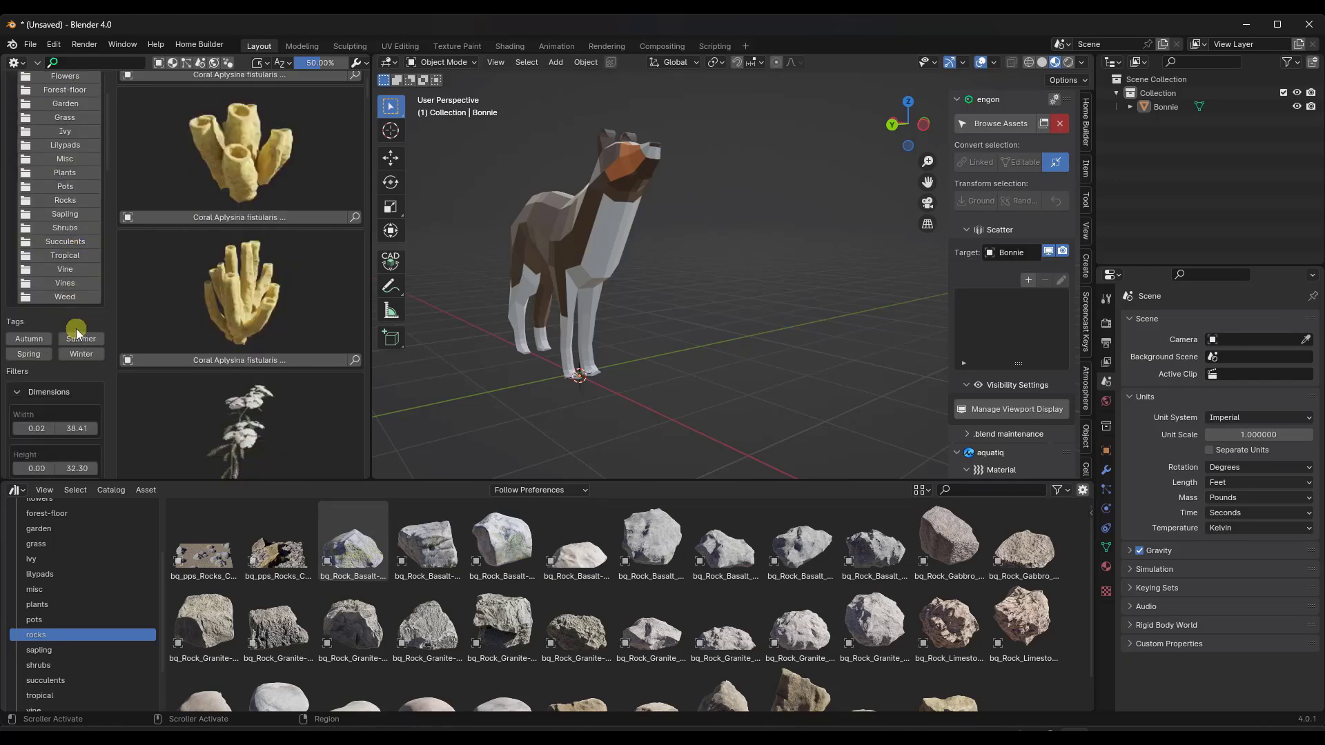
middle_click_drag(76, 332, 82, 245)
scroll(76, 325, "down", 10)
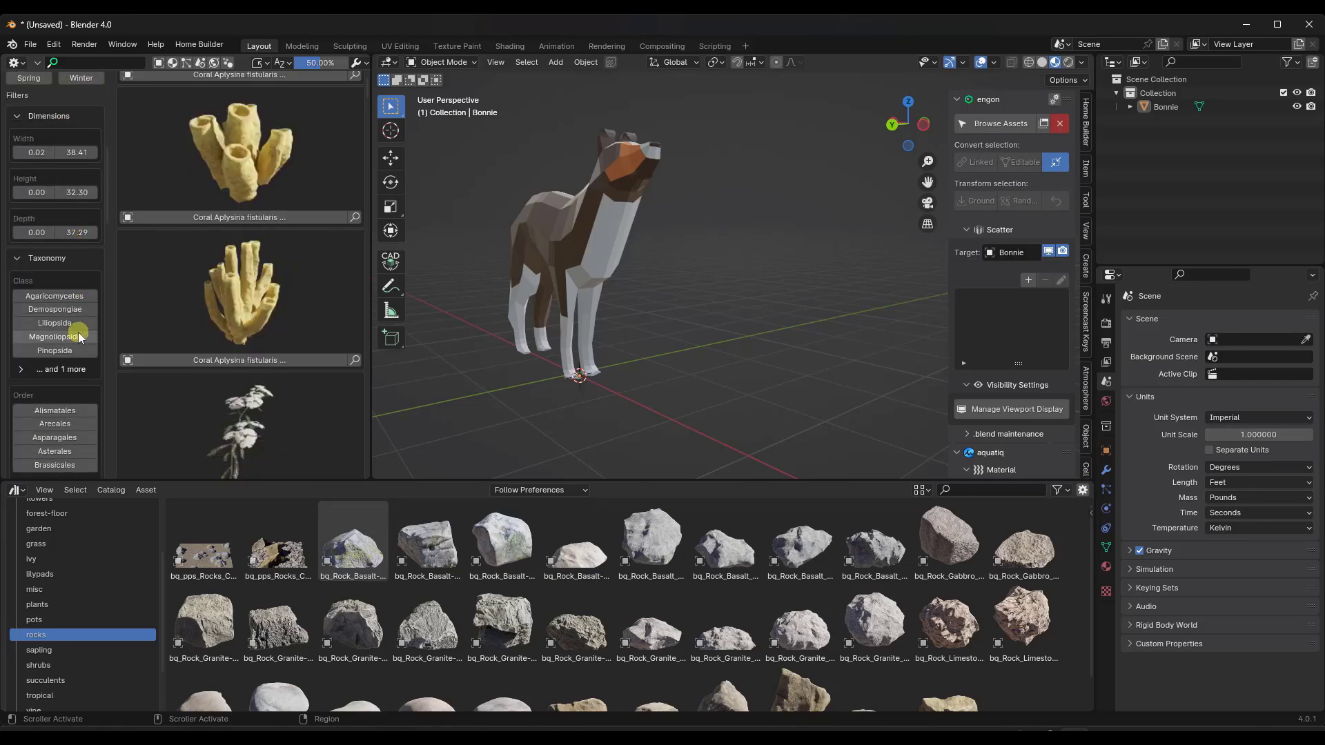
scroll(78, 345, "down", 15)
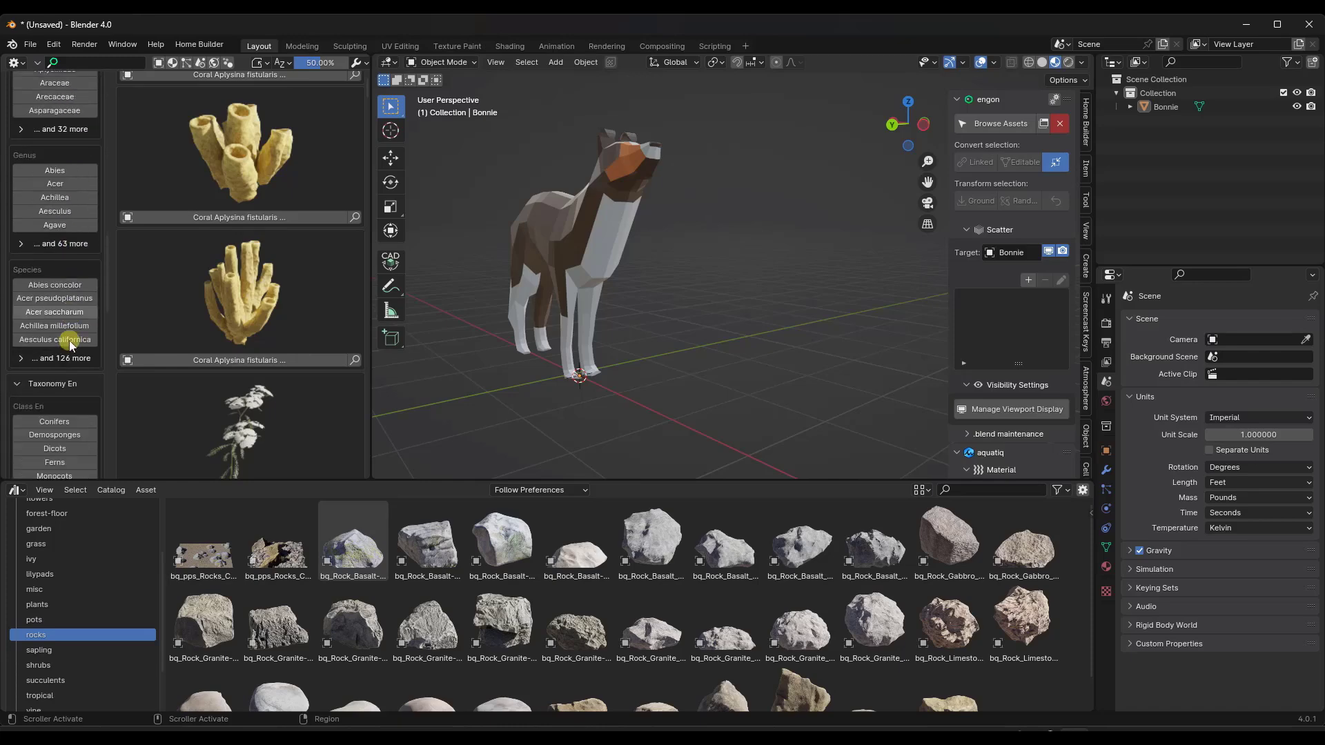
scroll(73, 310, "down", 6)
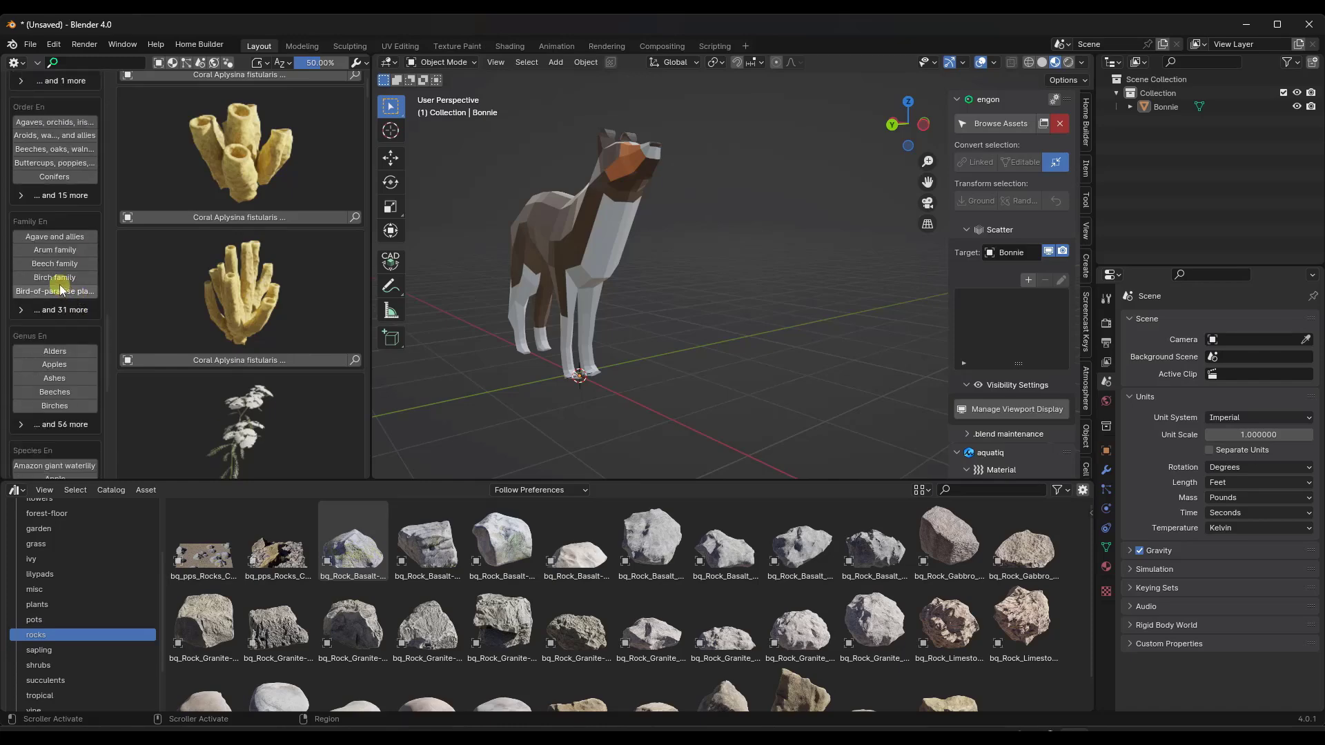
scroll(60, 285, "down", 7)
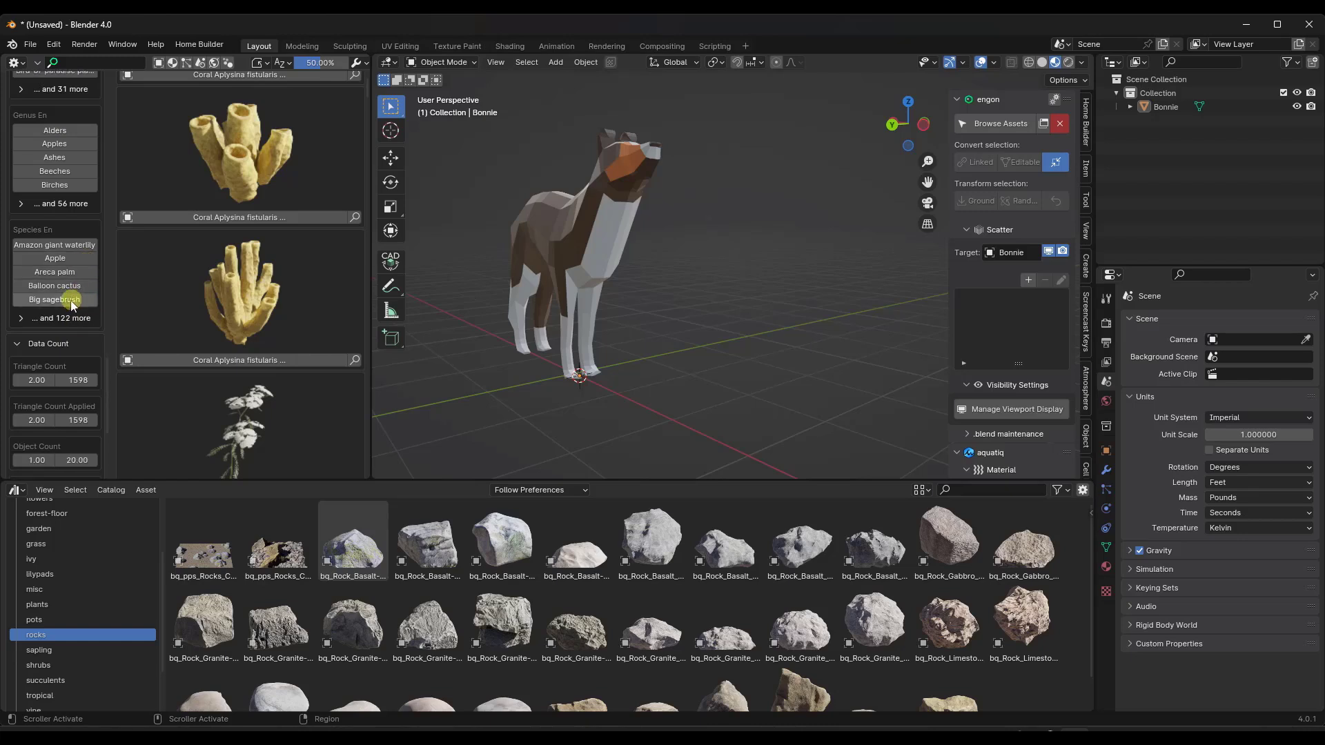
scroll(73, 303, "down", 4)
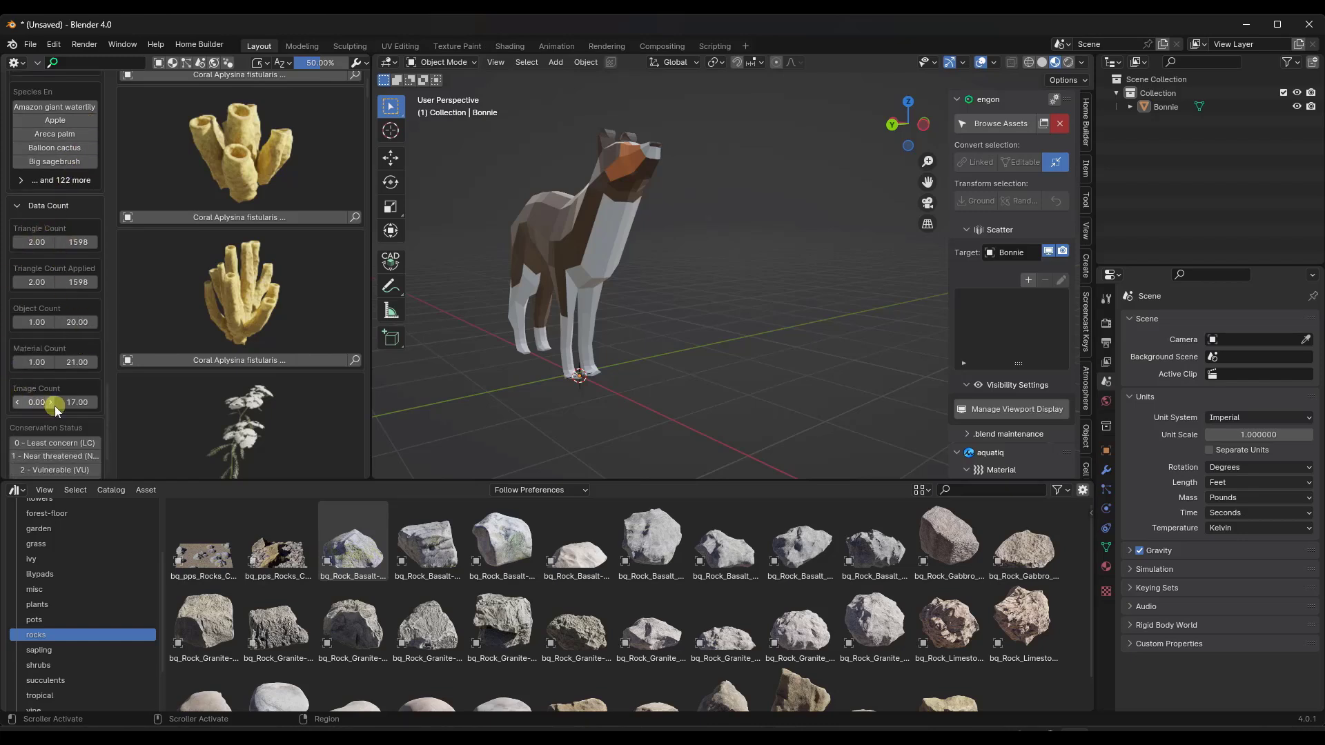
scroll(55, 406, "down", 2)
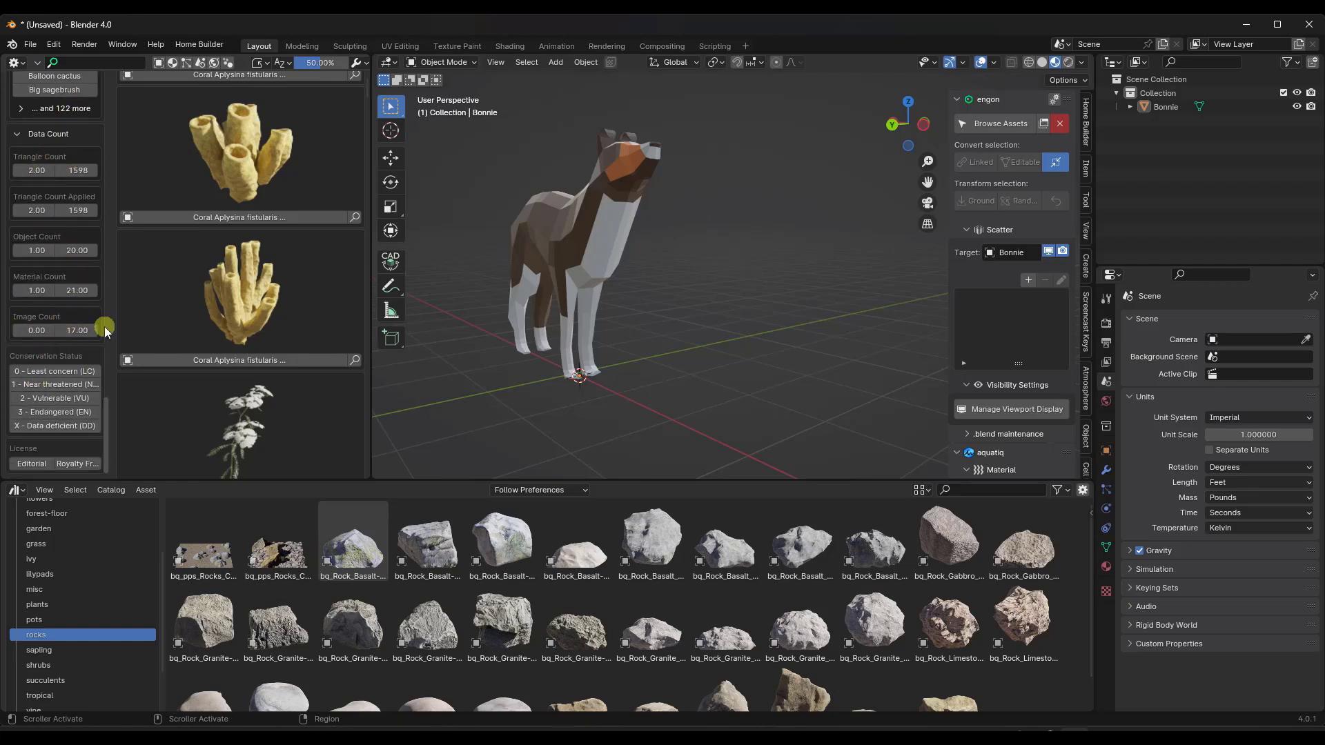
scroll(65, 290, "down", 10)
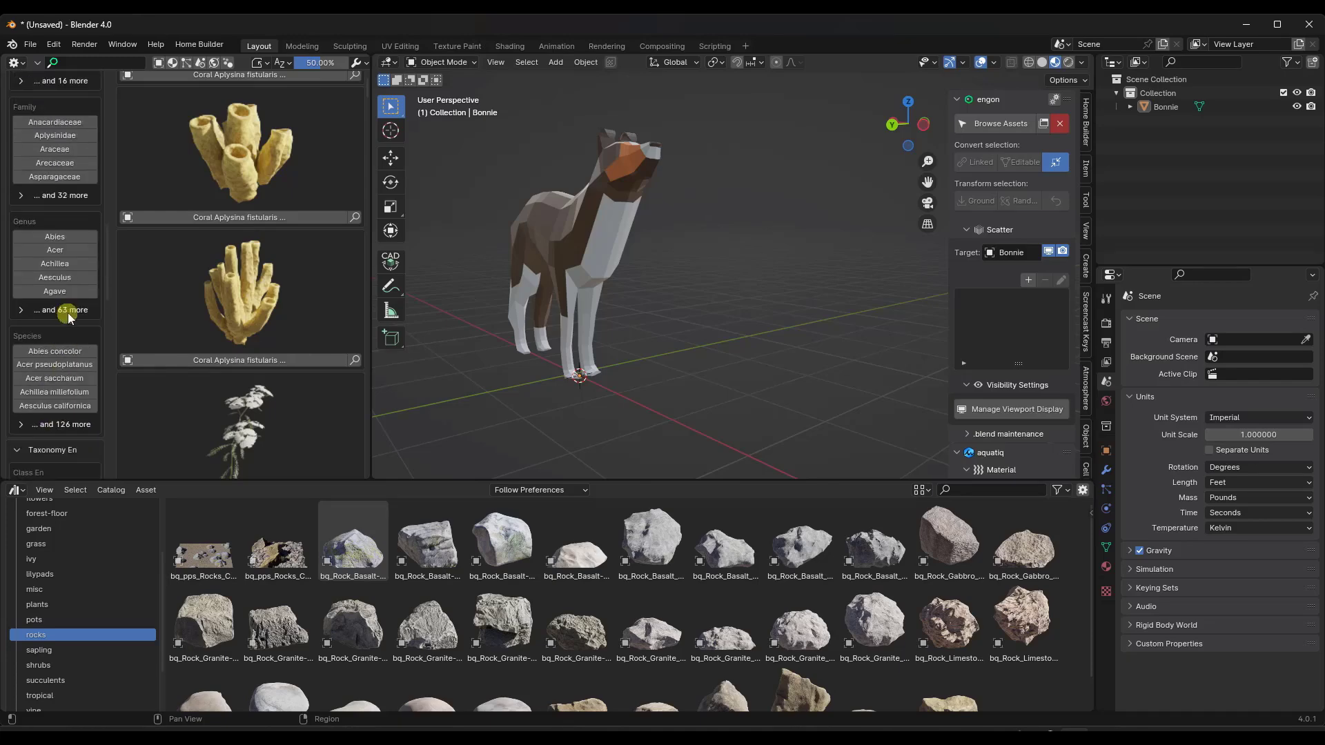
scroll(66, 300, "up", 15)
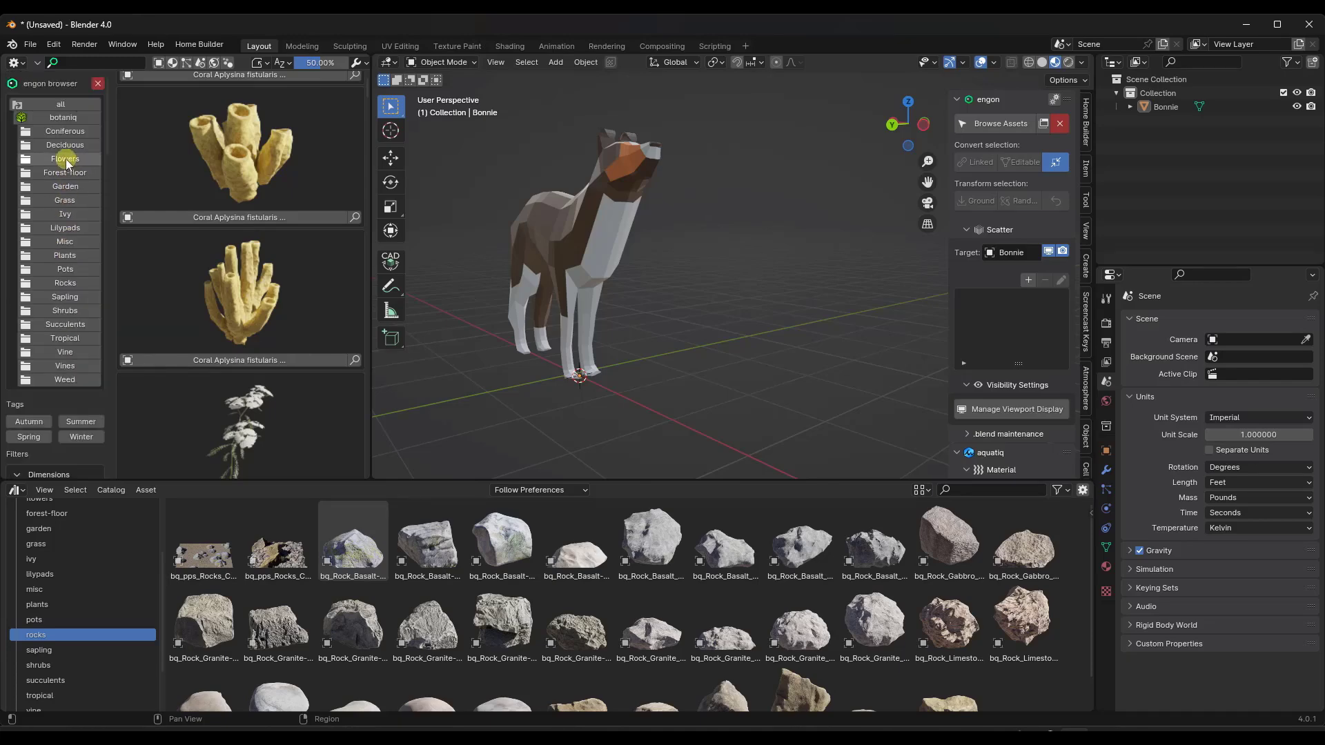
left_click(65, 200)
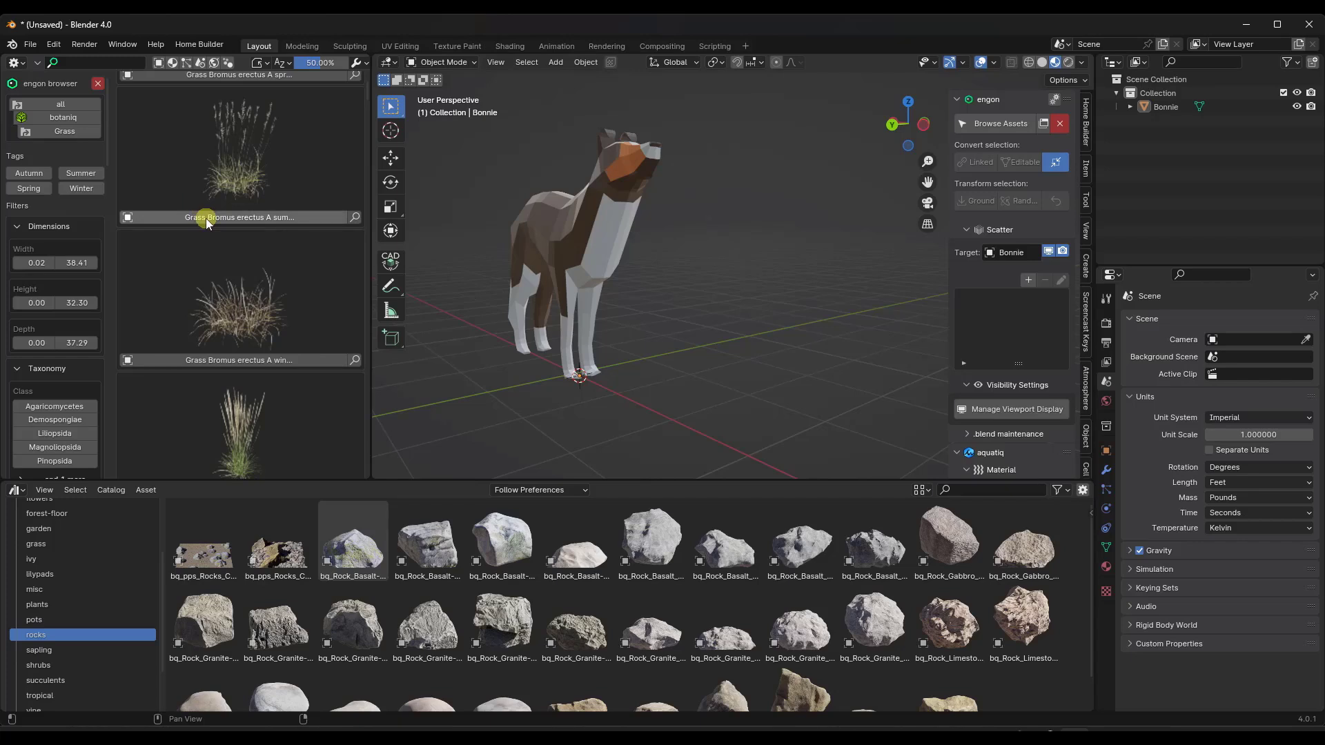
Place the bq_Rock_Basalt-Photoscan_C rock beside the dog as a trial and delete it again.
left_click_drag(494, 537, 760, 308)
scroll(760, 308, "down", 5)
mouse_move(760, 308)
middle_mouse_down()
mouse_move(744, 326)
mouse_move(805, 324)
mouse_move(756, 314)
mouse_move(773, 309)
mouse_move(764, 300)
middle_mouse_up()
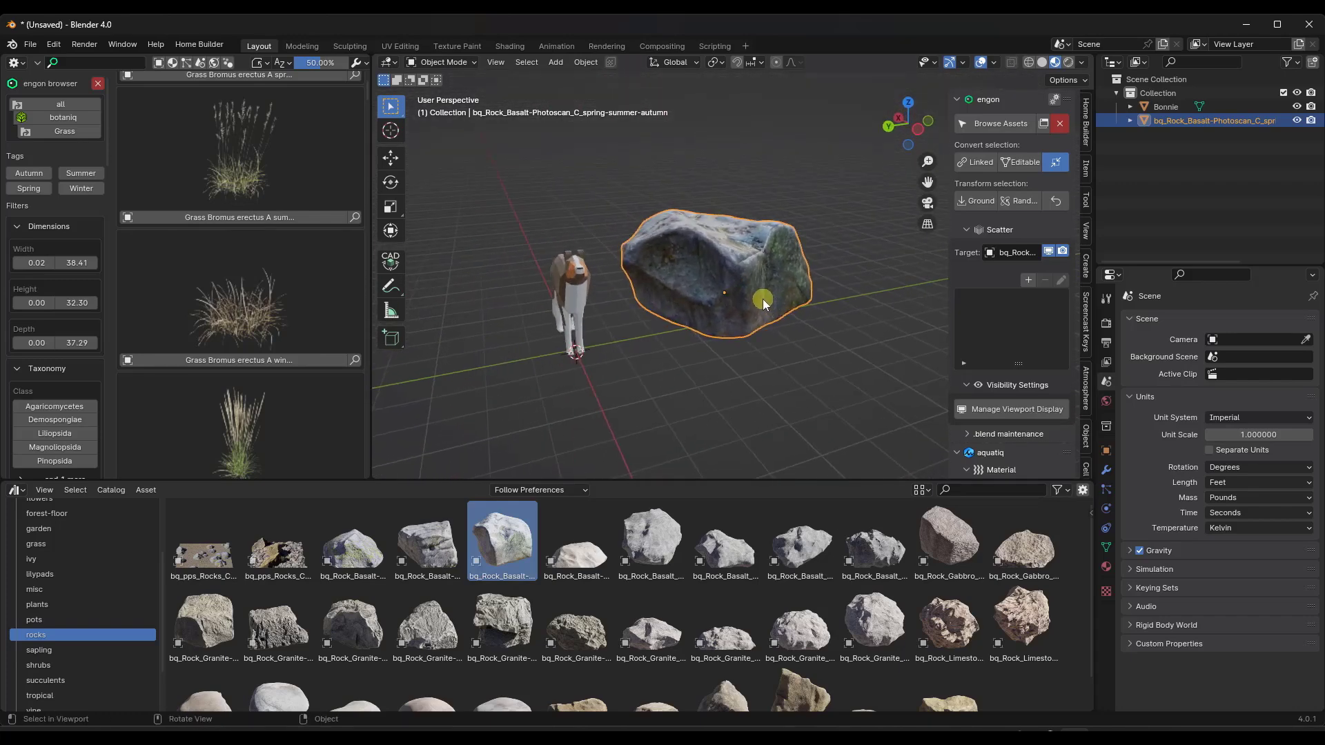
key("Delete")
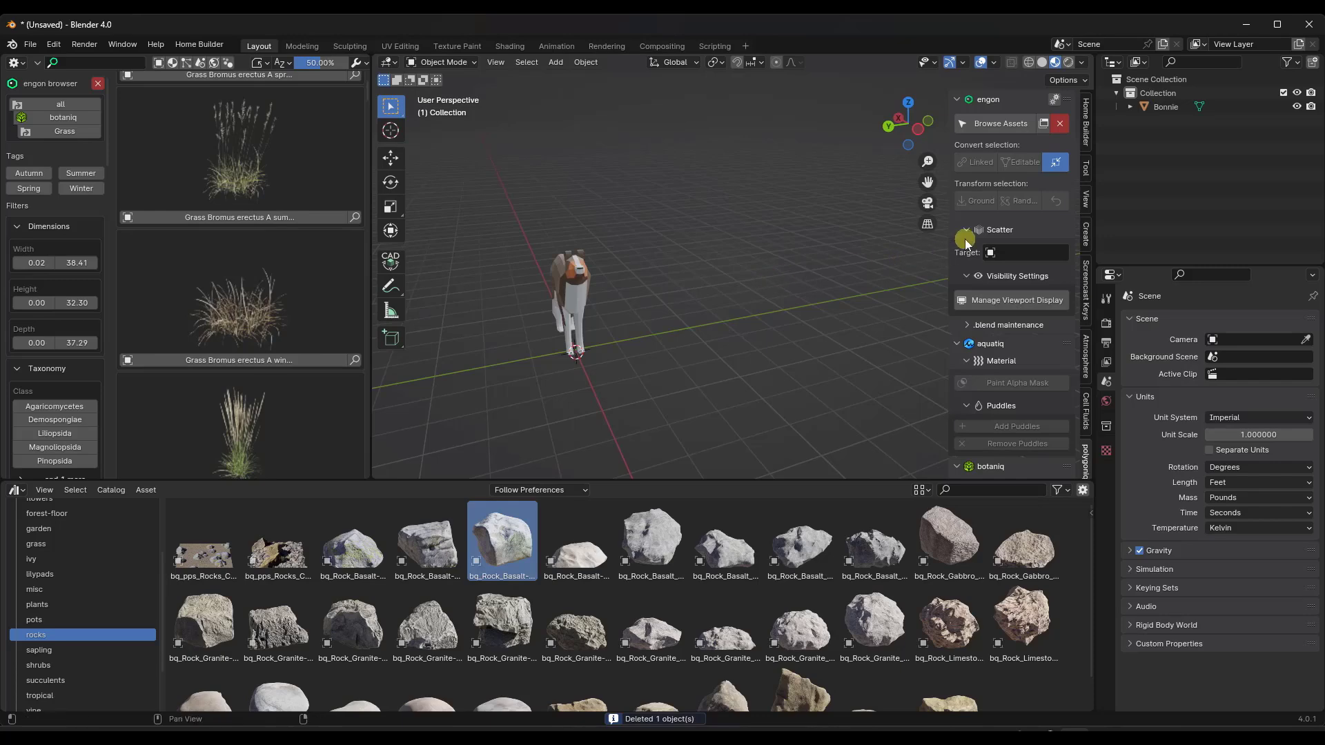
Collapse the aquatiq section and the botaniq Animations settings in the engon tools.
scroll(604, 303, "down", 2)
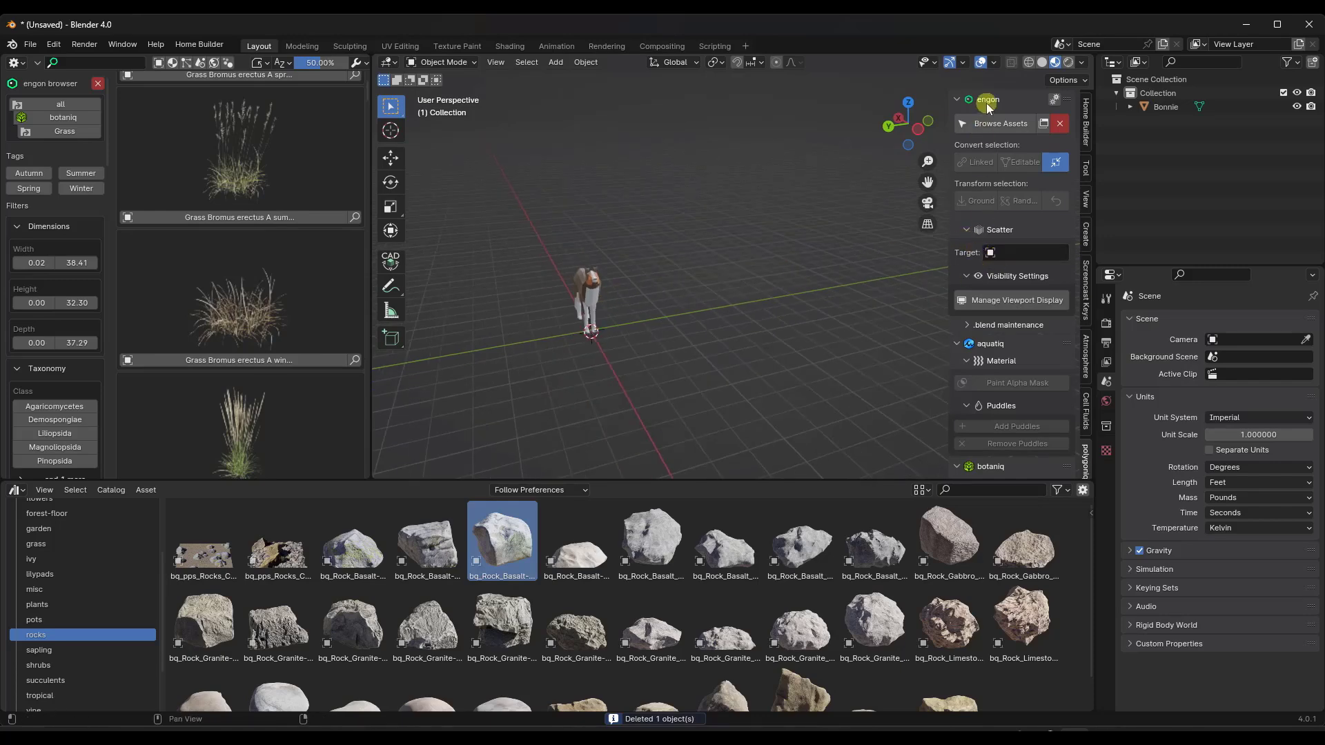
left_click(959, 344)
scroll(963, 341, "down", 4)
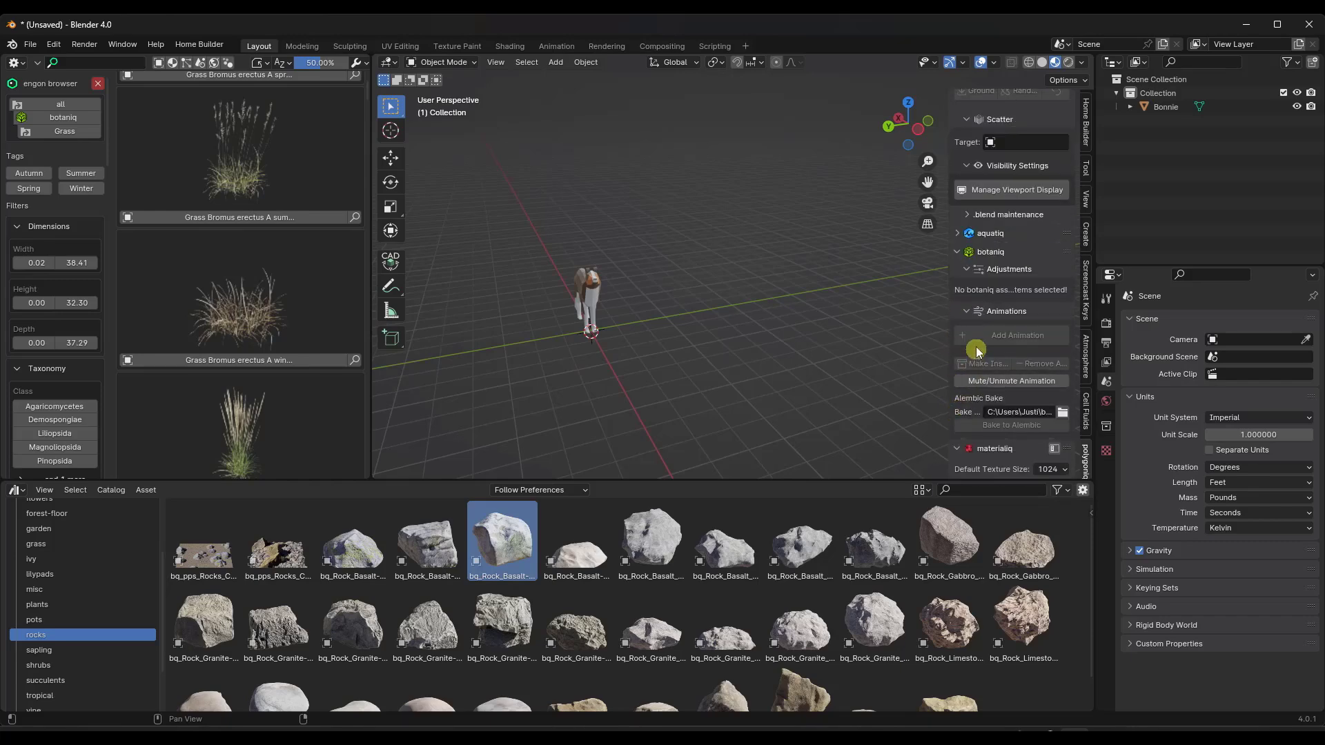
left_click(958, 312)
middle_click_drag(847, 334, 800, 317)
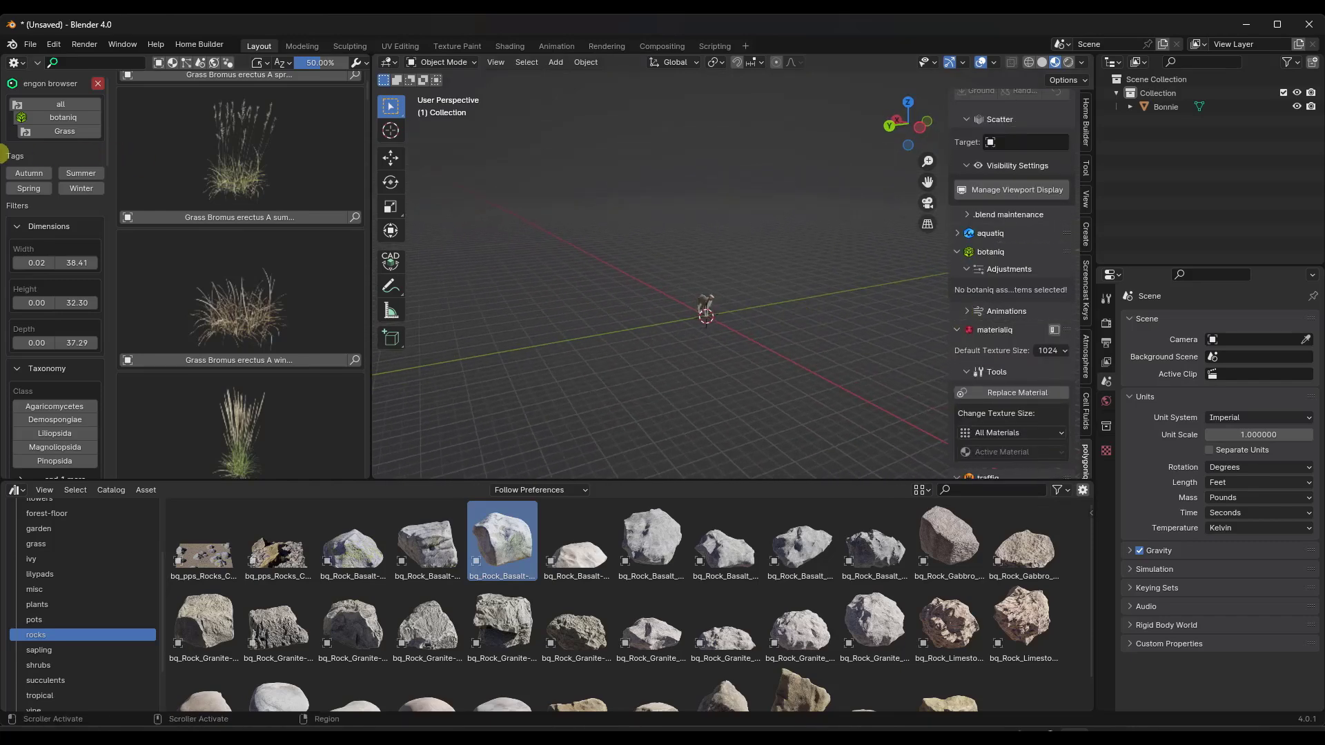
Add the green summer Tree Acer pseudoplatanus B from botaniq's Deciduous category to the scene.
left_click(60, 118)
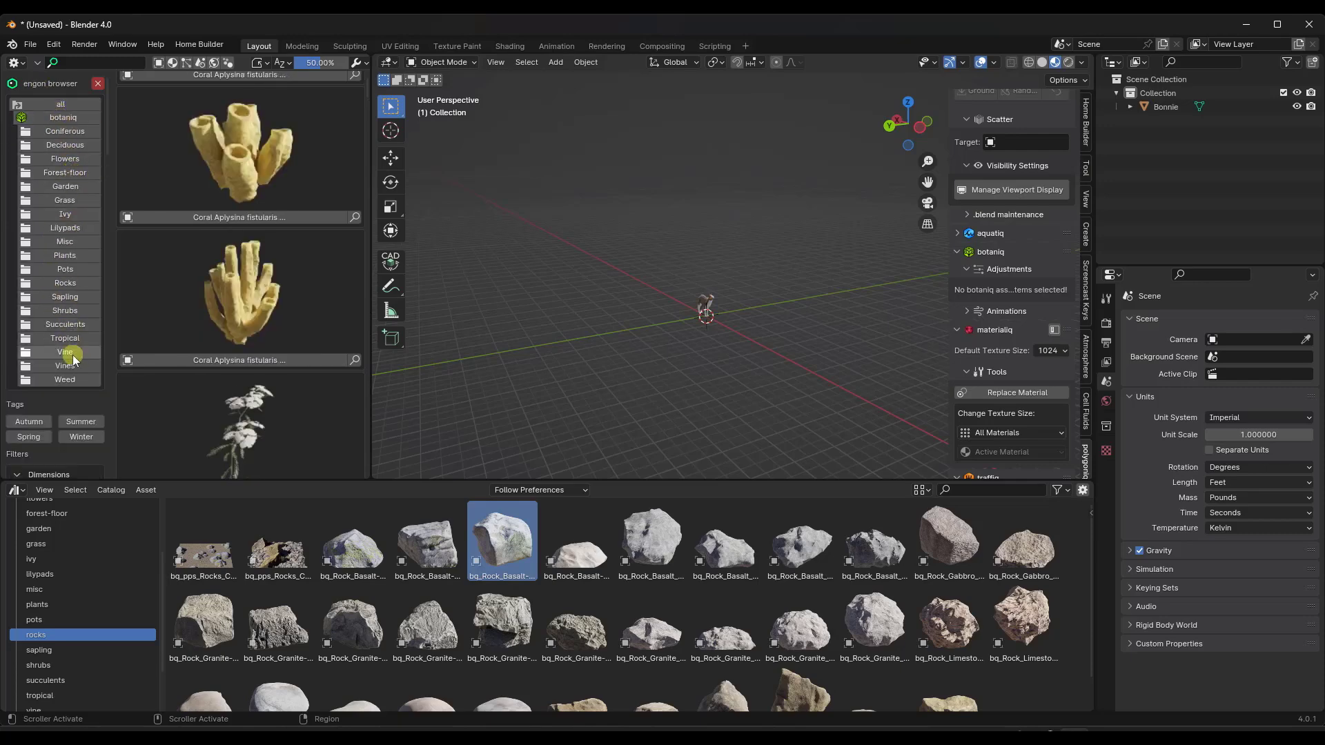
left_click(62, 147)
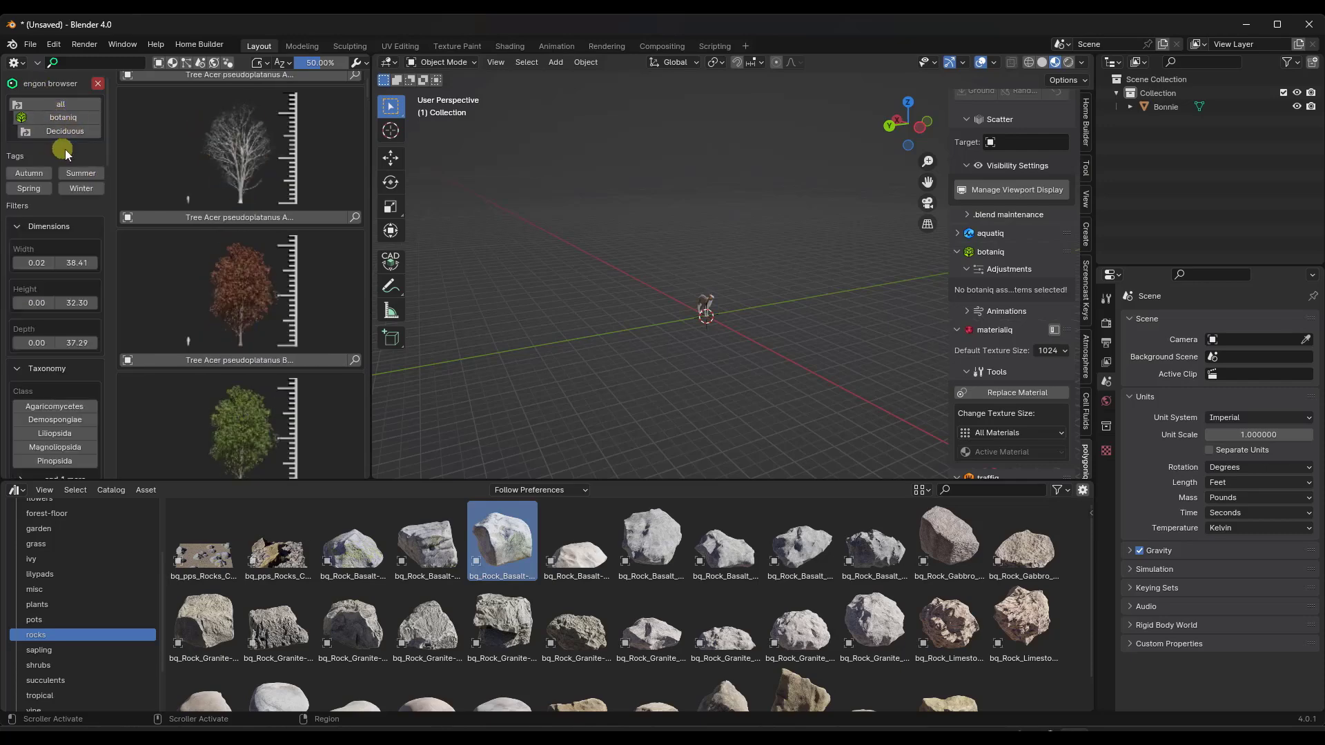
scroll(249, 304, "down", 5)
left_click(234, 231)
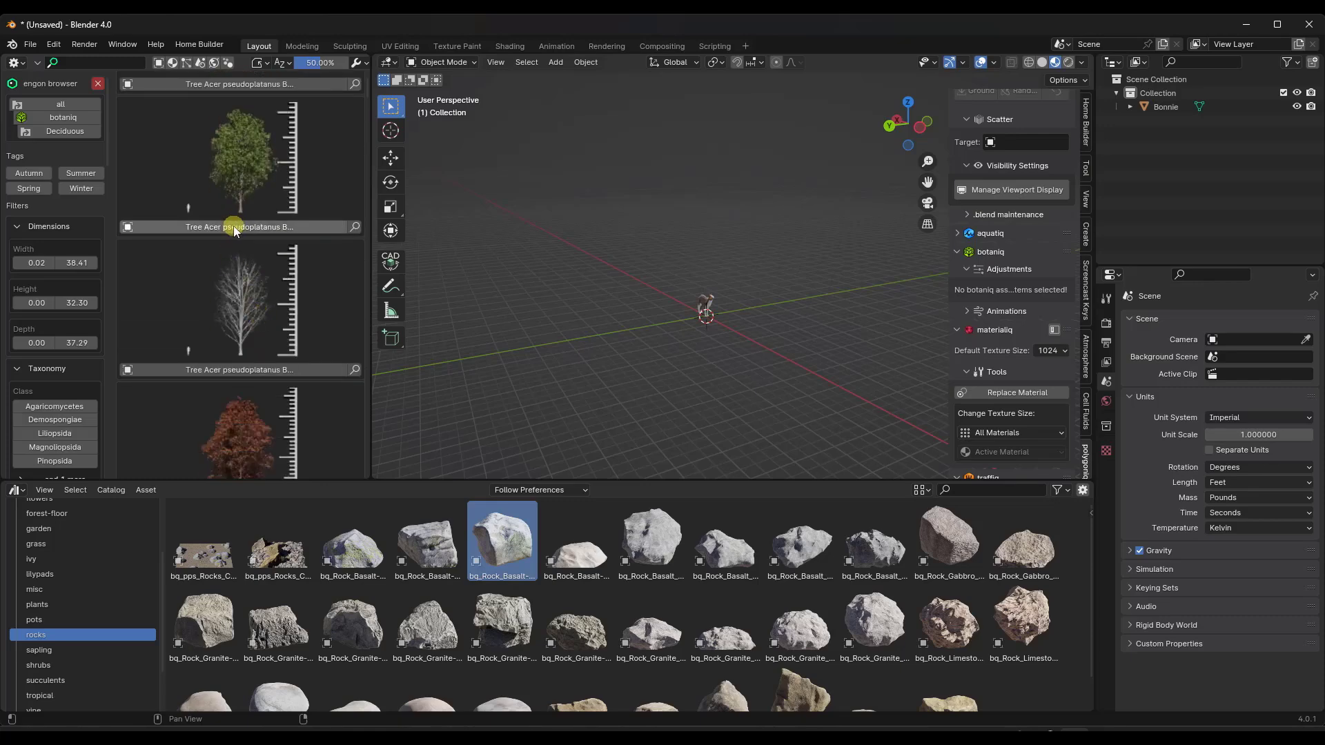
middle_click_drag(700, 274, 738, 269)
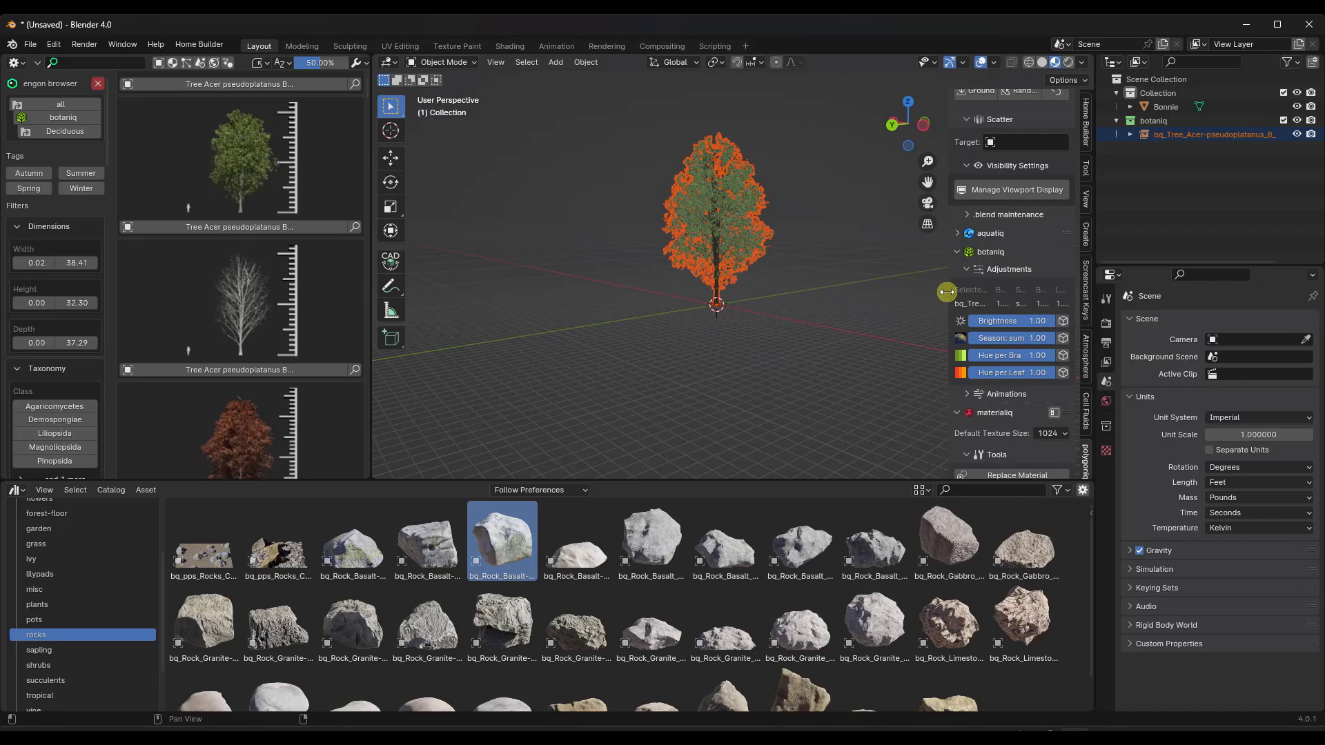
Widen the engon sidebar so the selected tree's botaniq Adjustments are fully readable.
left_click_drag(947, 292, 871, 297)
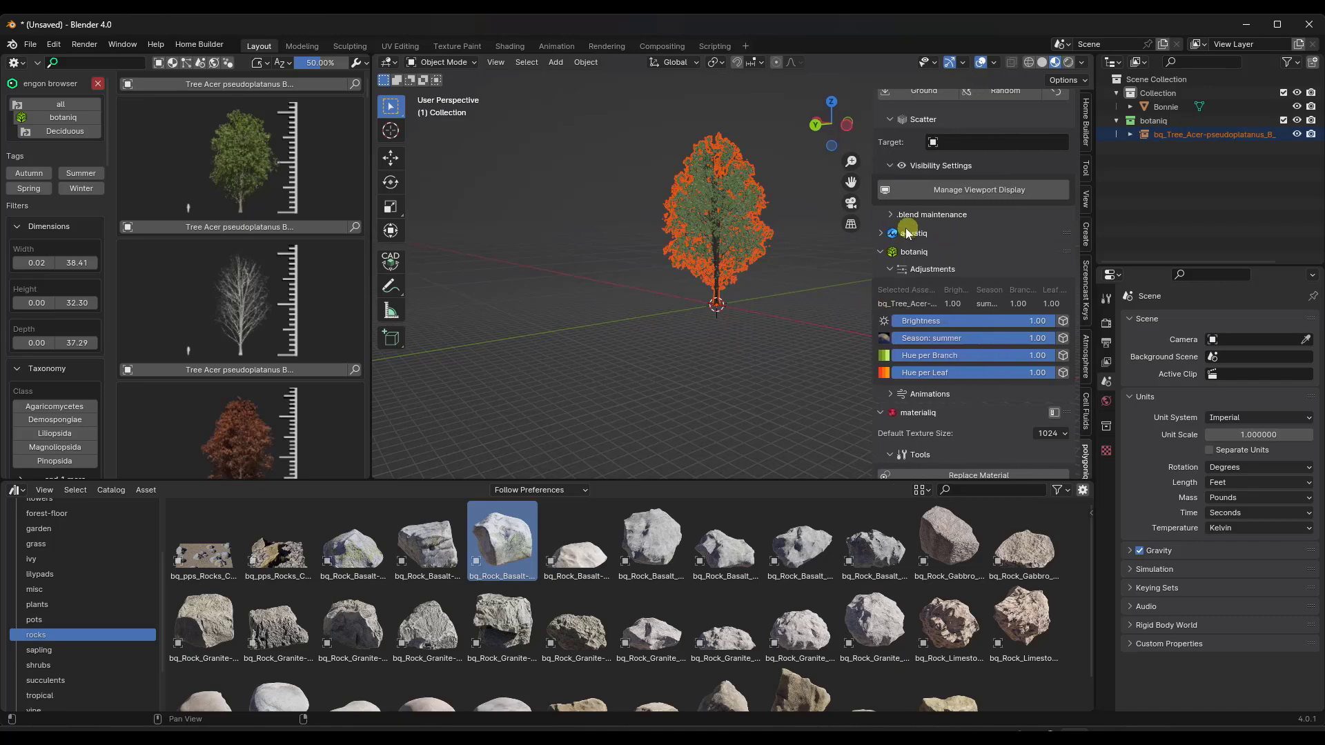
left_click(893, 270)
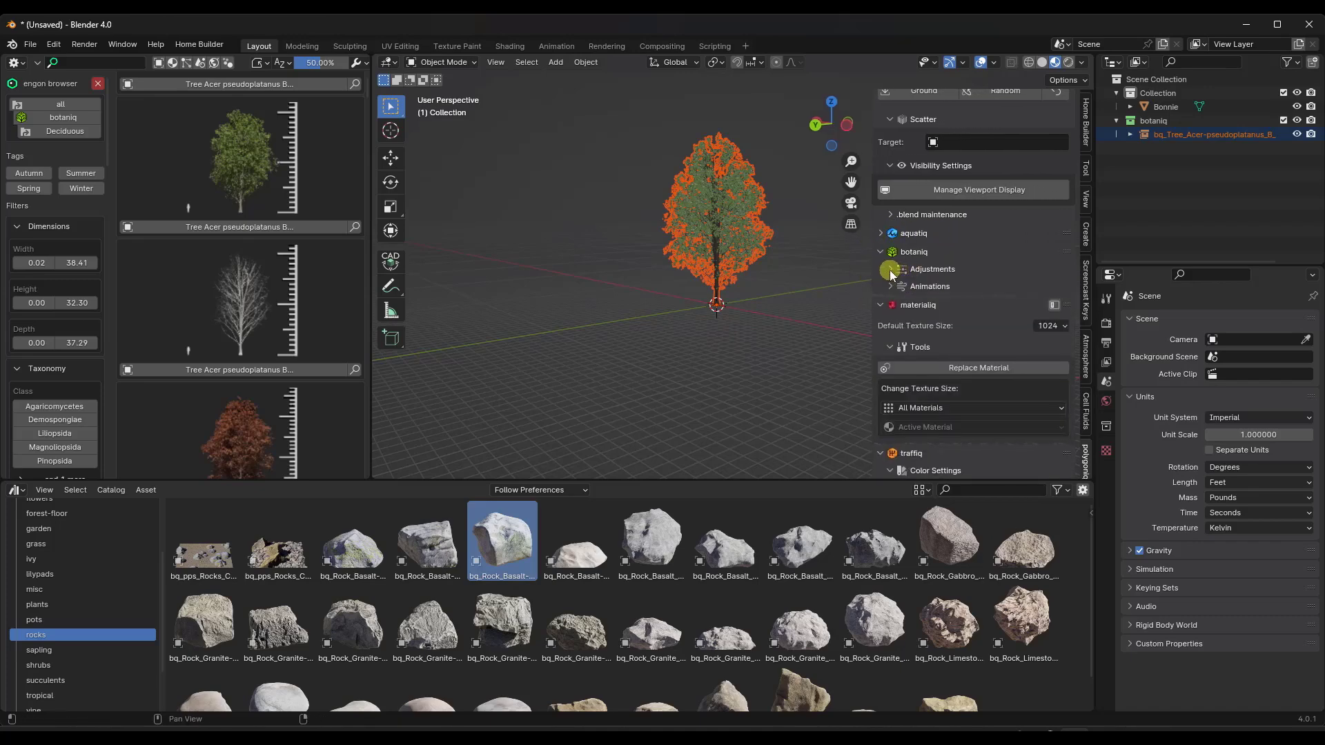
left_click(890, 270)
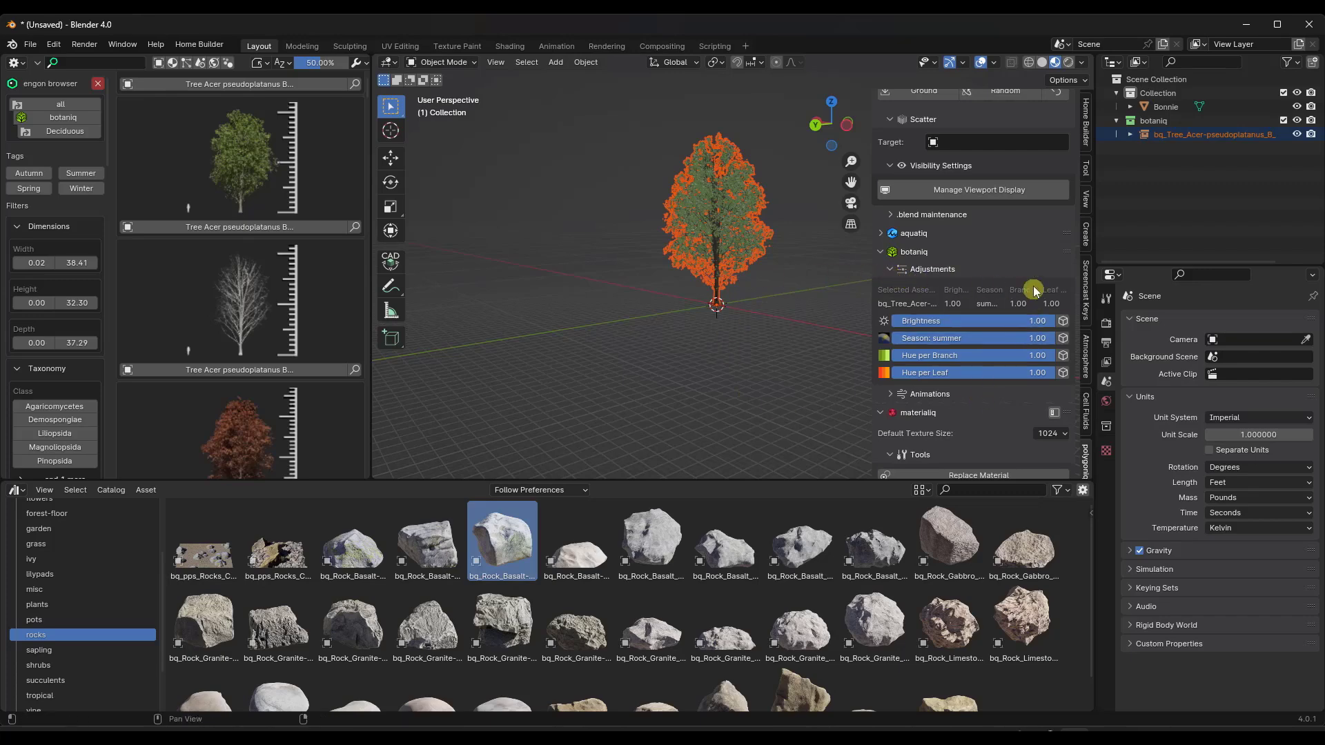
scroll(1005, 207, "up", 3)
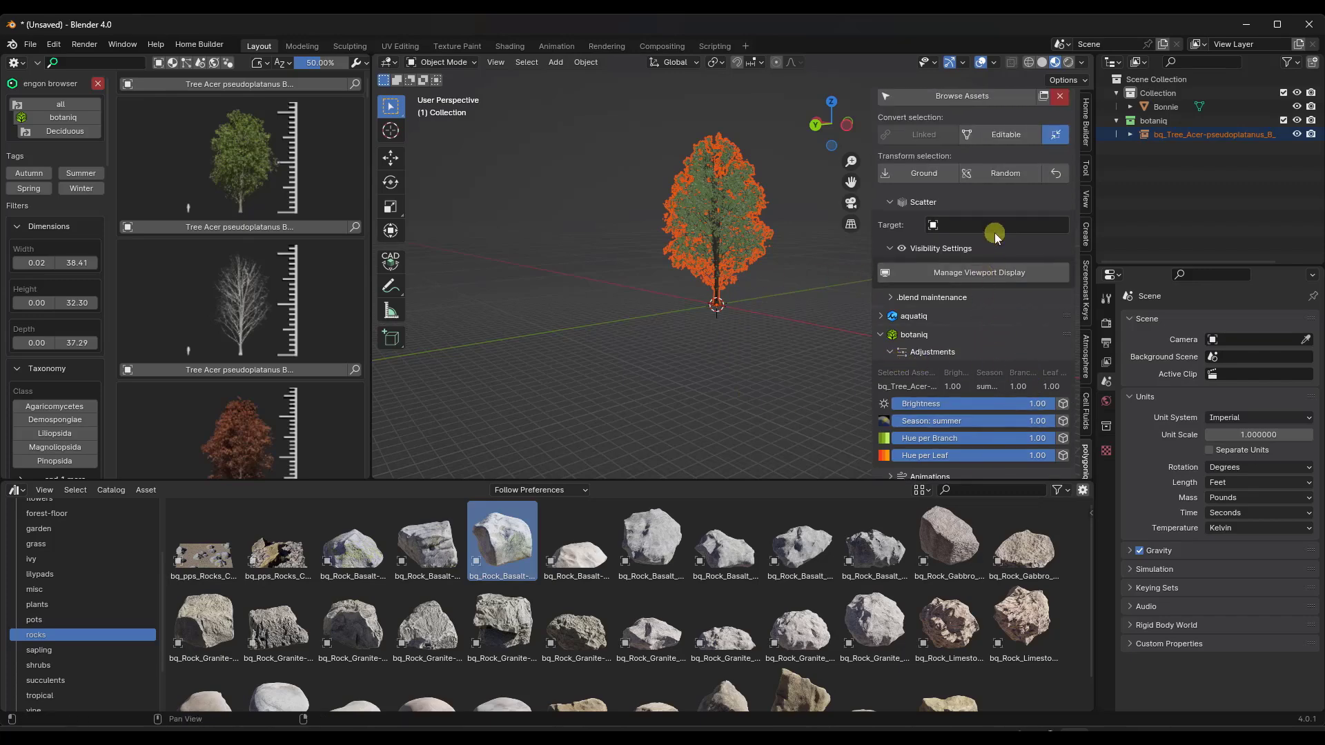
Inspect the maple tree from several sides along with its brightness, season and hue adjustments, and expand the botaniq Animations settings.
key("KP_Decimal")
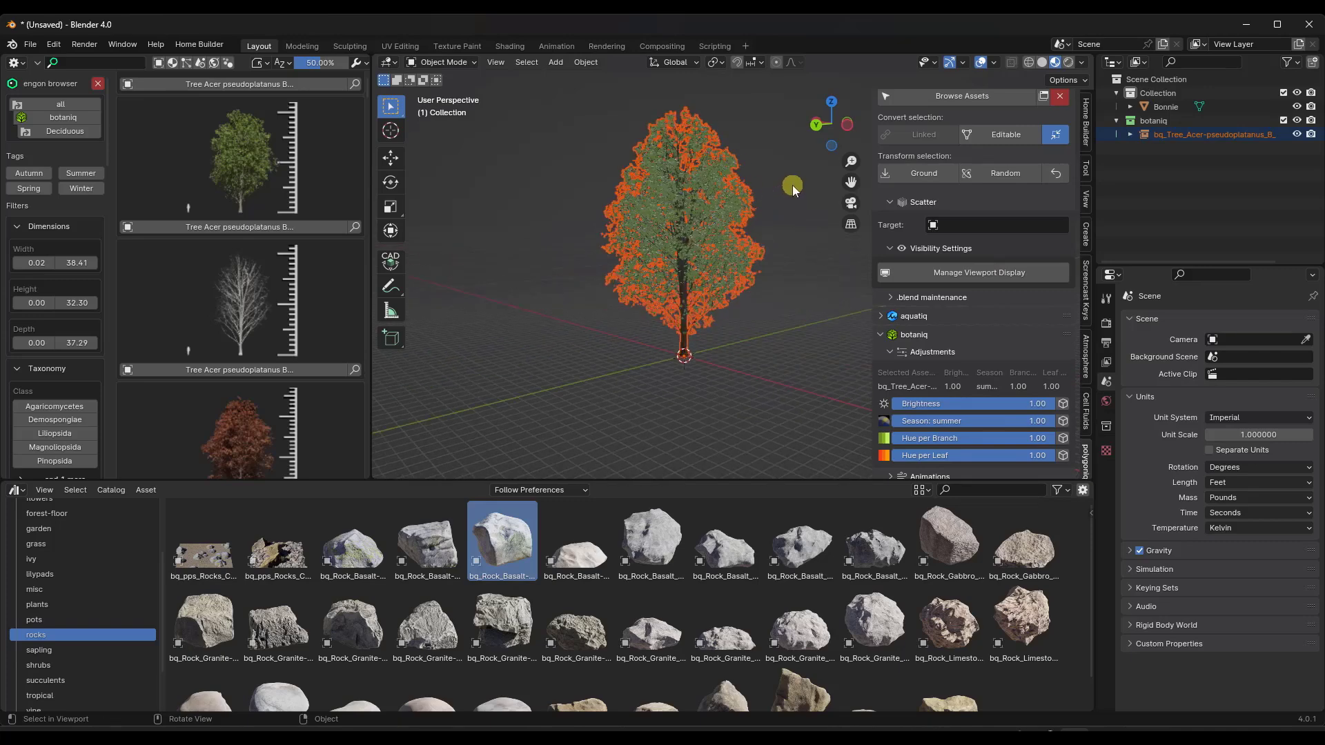
left_click_drag(1012, 406, 992, 437)
scroll(980, 400, "down", 6)
scroll(1008, 276, "up", 1)
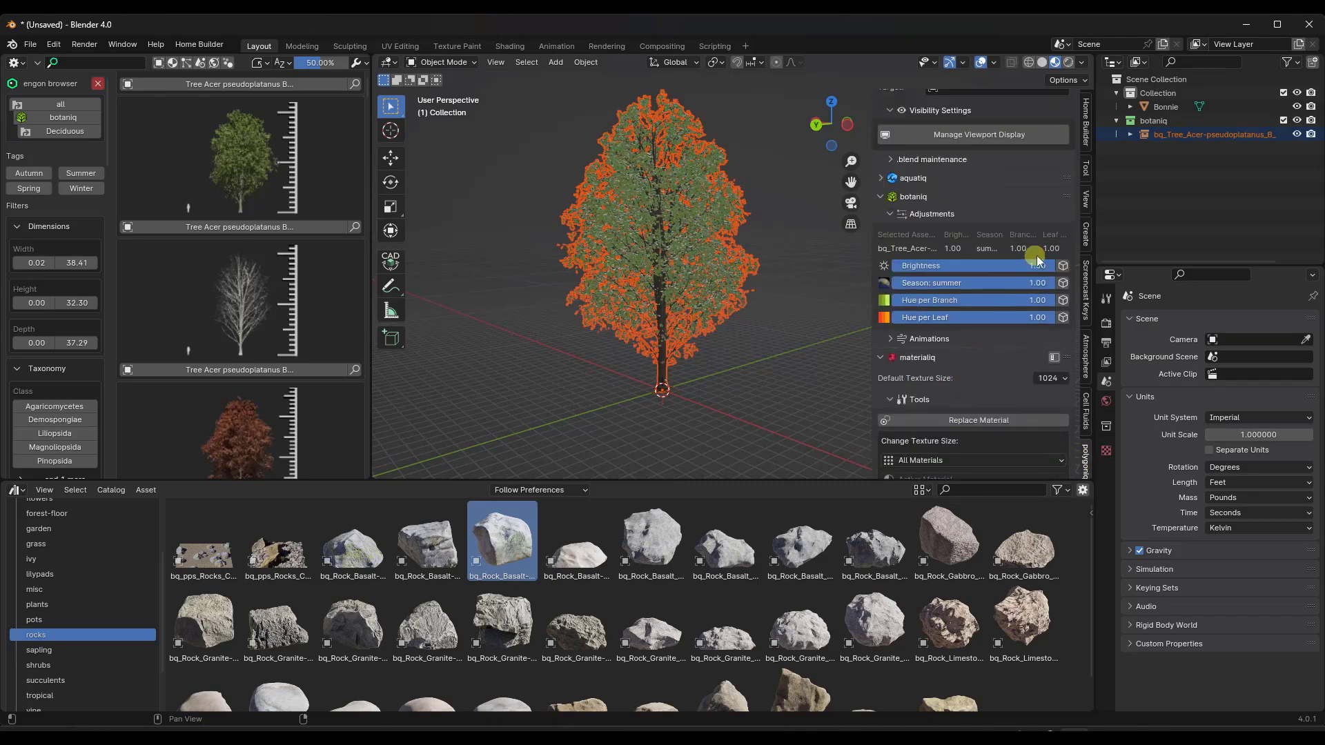
scroll(627, 206, "up", 3)
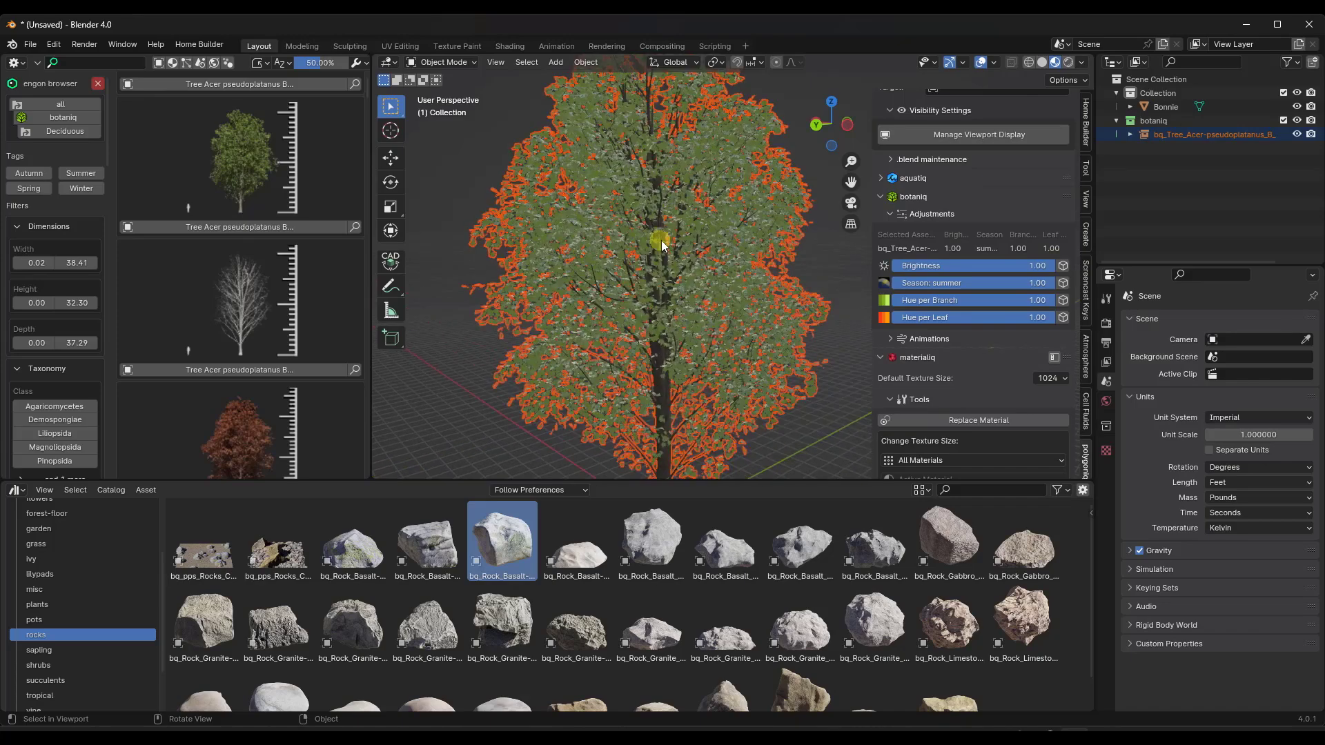
middle_click_drag(661, 240, 709, 258)
scroll(698, 247, "down", 5)
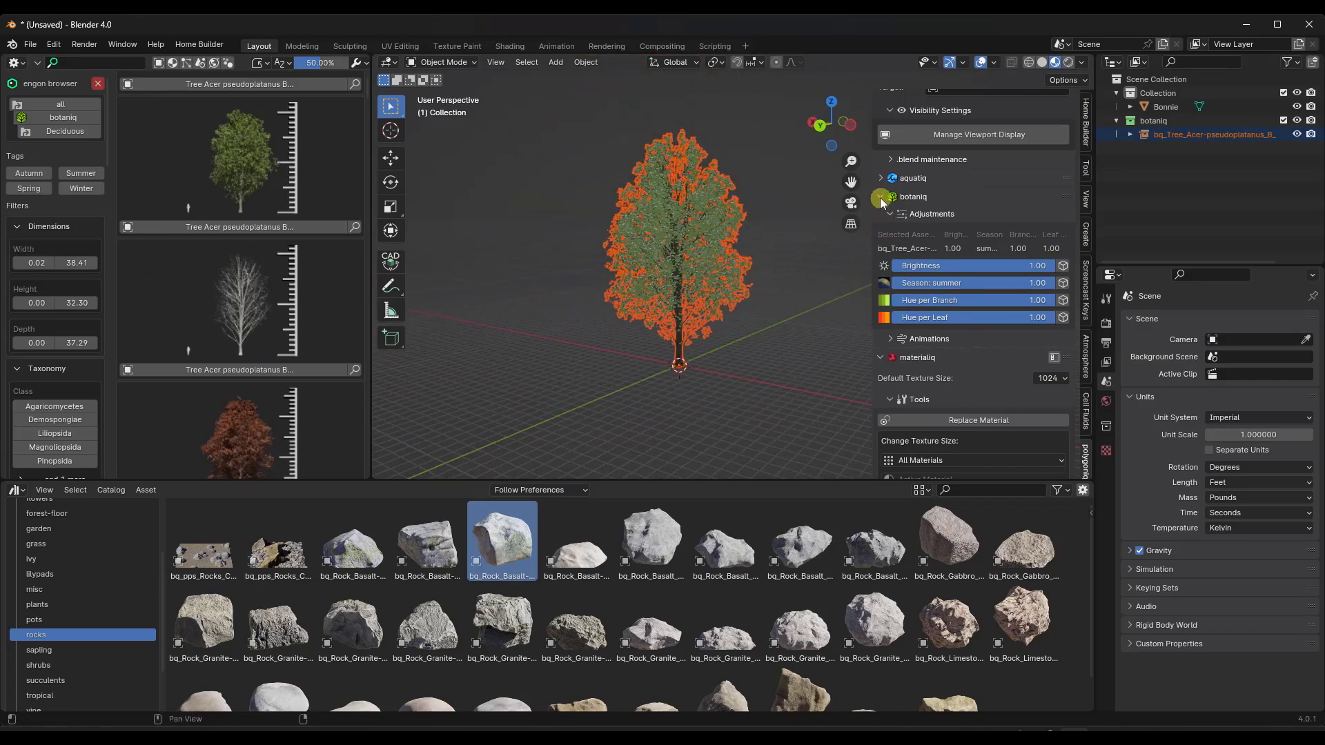
middle_click_drag(792, 237, 810, 253)
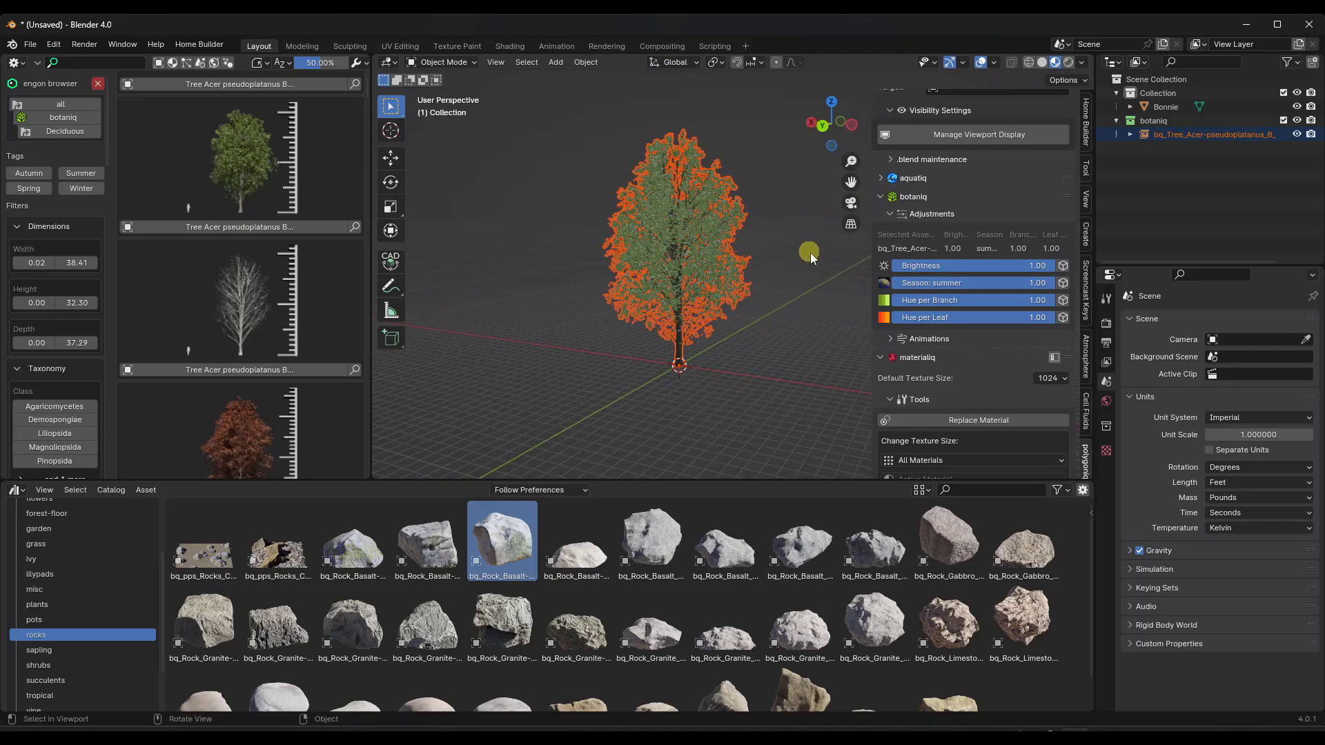
left_click(887, 342)
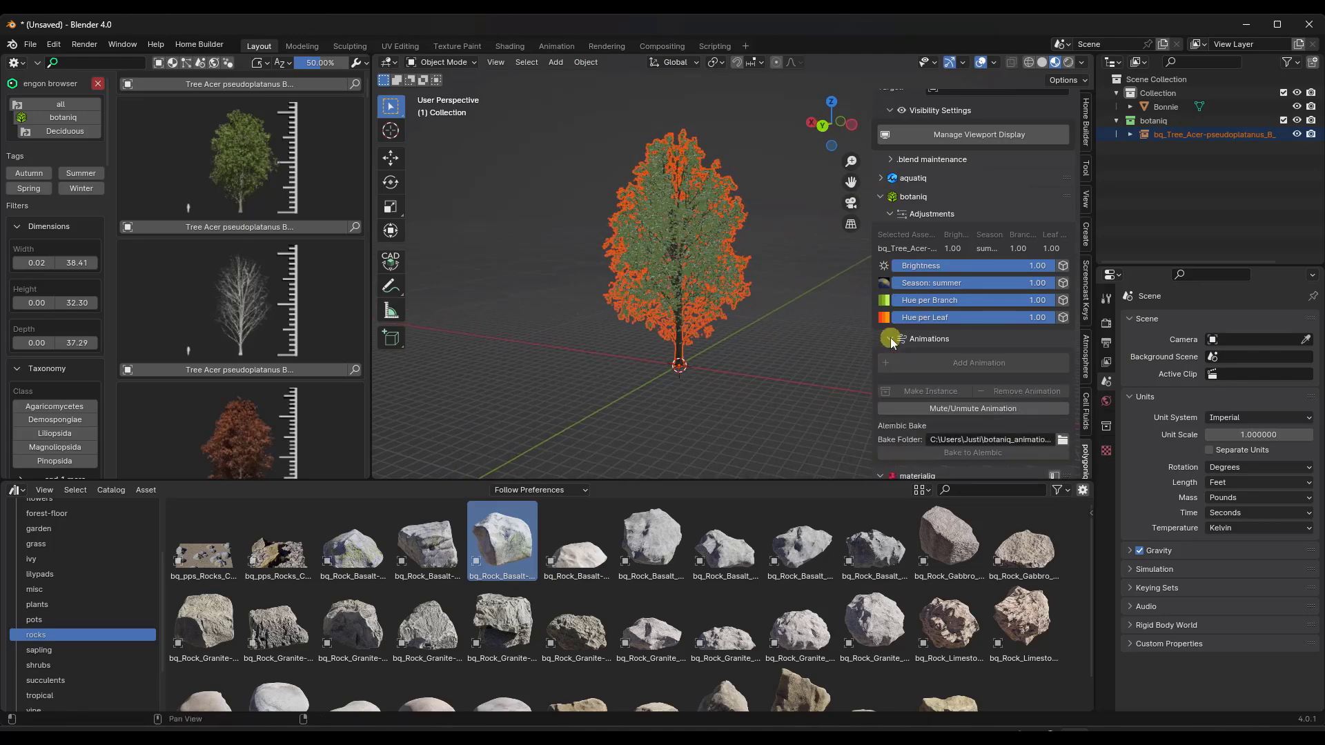
Convert the selected maple tree to an editable asset.
scroll(986, 260, "up", 6)
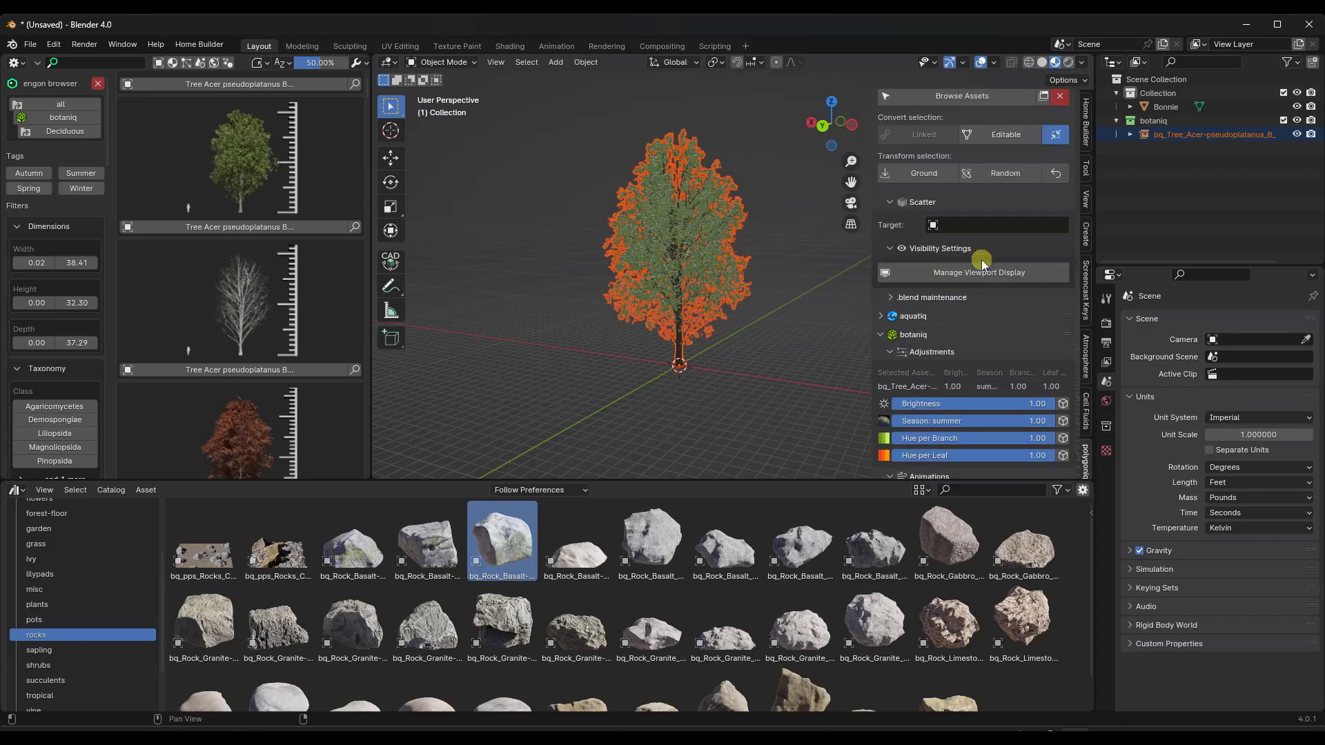
middle_click_drag(812, 258, 820, 234)
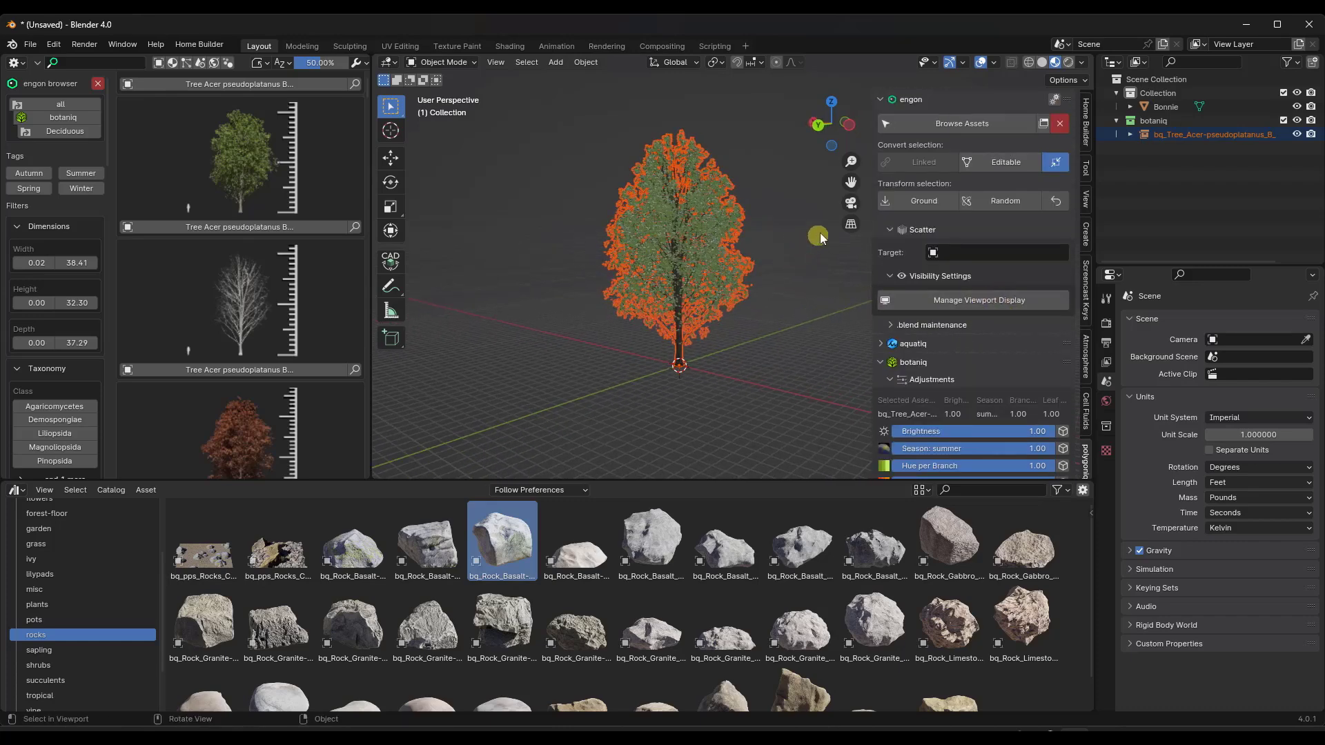
scroll(820, 234, "up", 2)
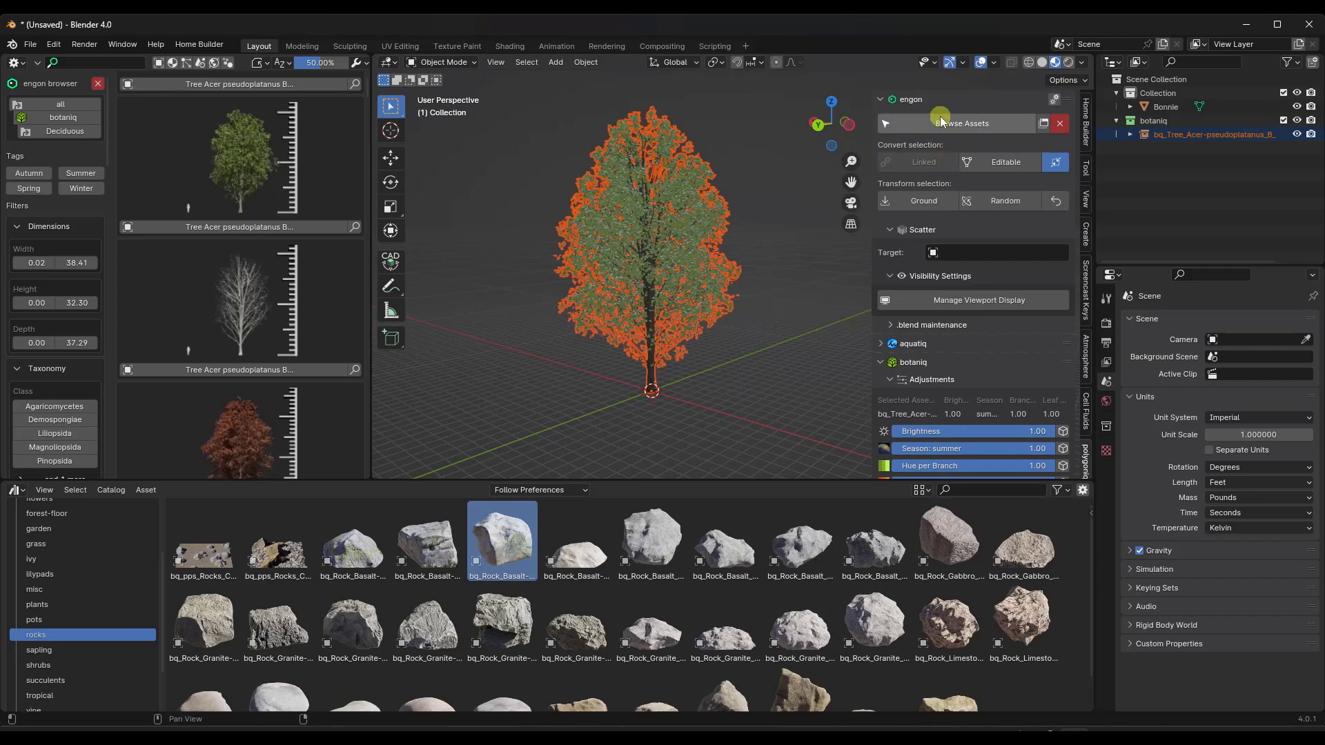
left_click(1009, 166)
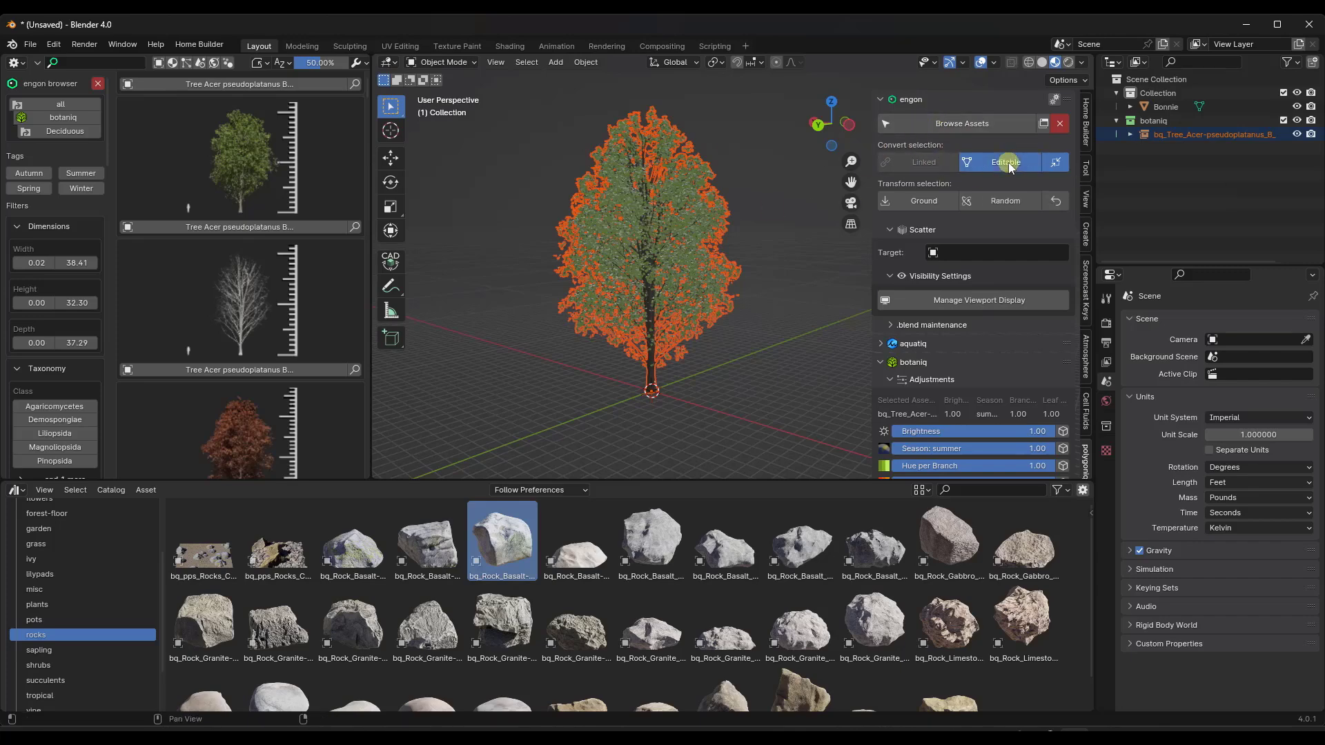
Add a Wind-Tree animation to the maple tree without Automatic Make Instance and play it in the viewport.
scroll(1008, 166, "down", 8)
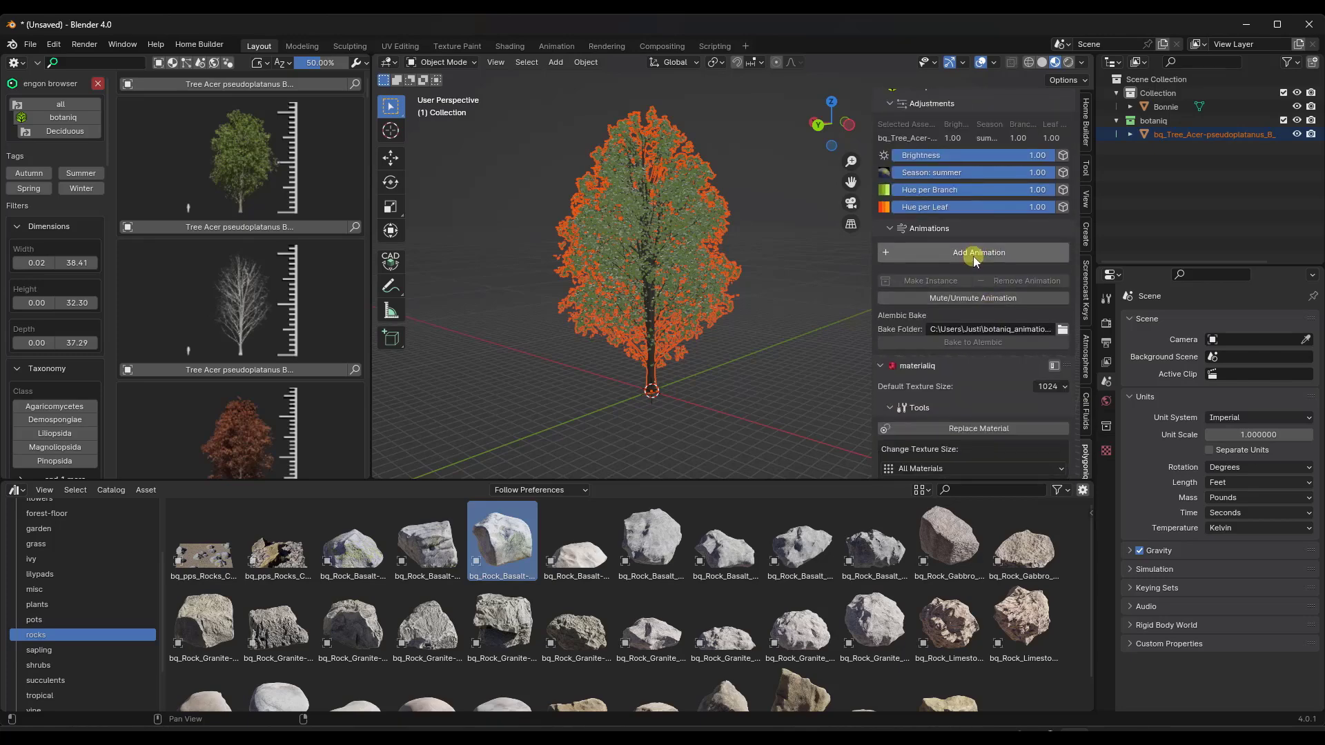
left_click(975, 254)
left_click(994, 282)
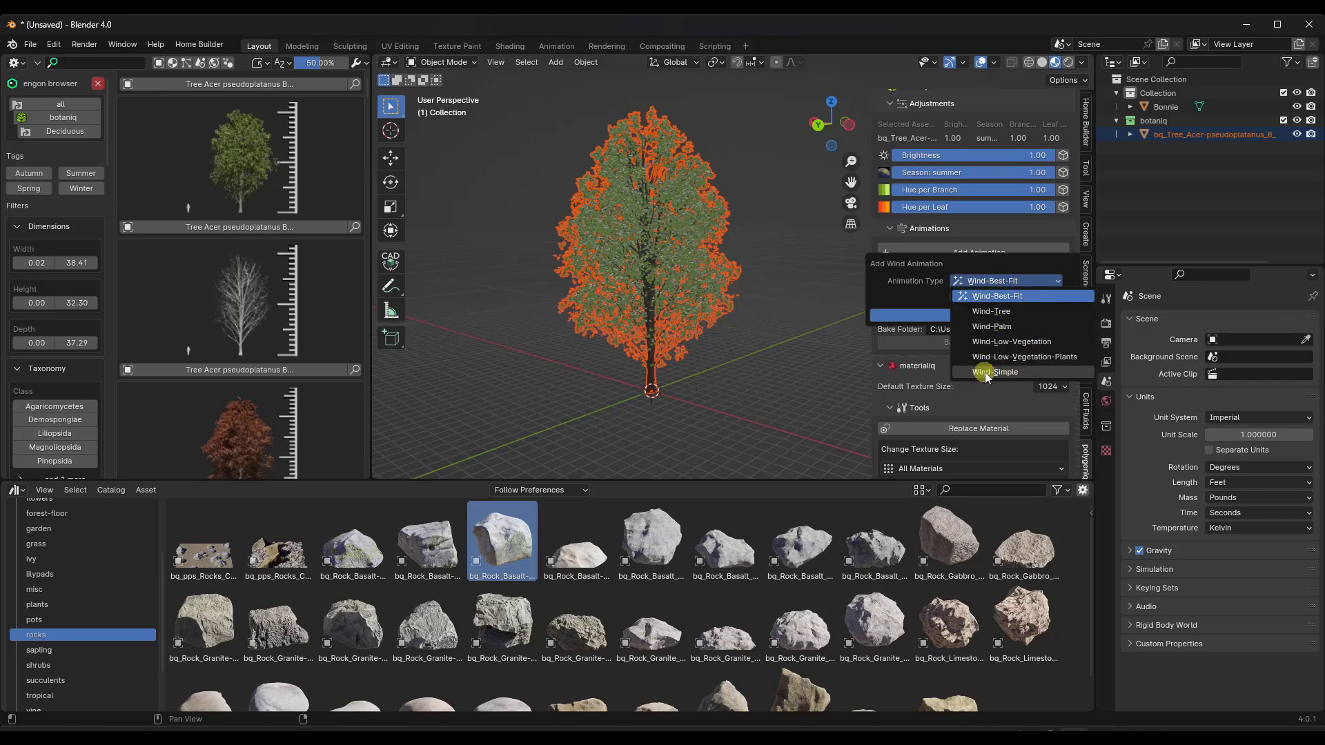
left_click(1019, 296)
left_click(994, 283)
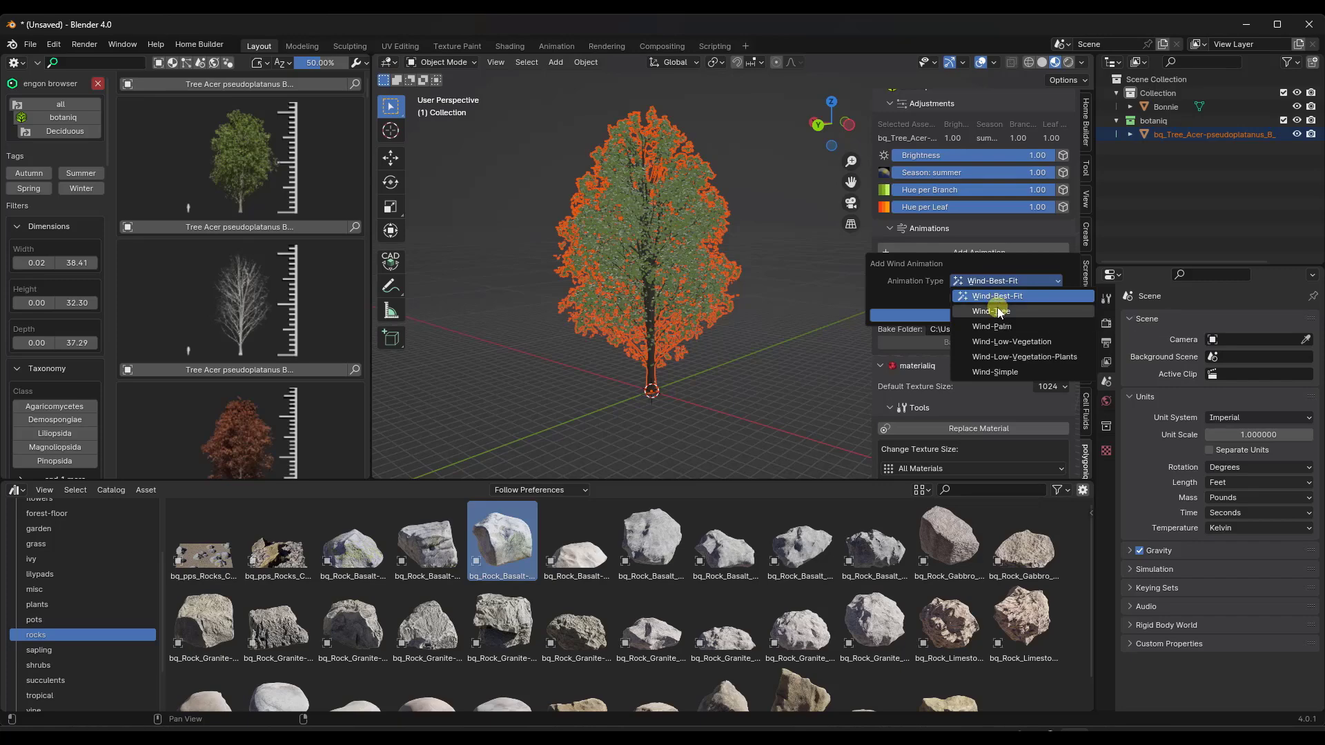
left_click(996, 314)
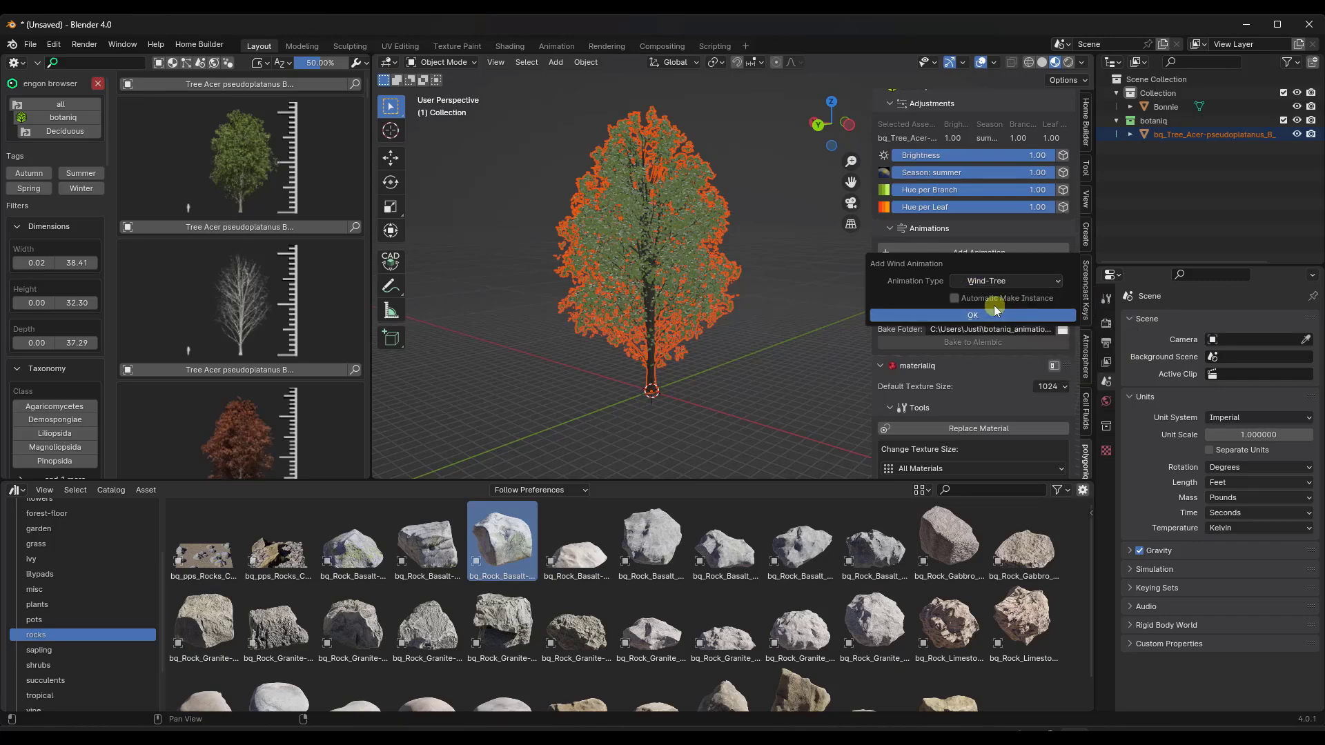
left_click(976, 314)
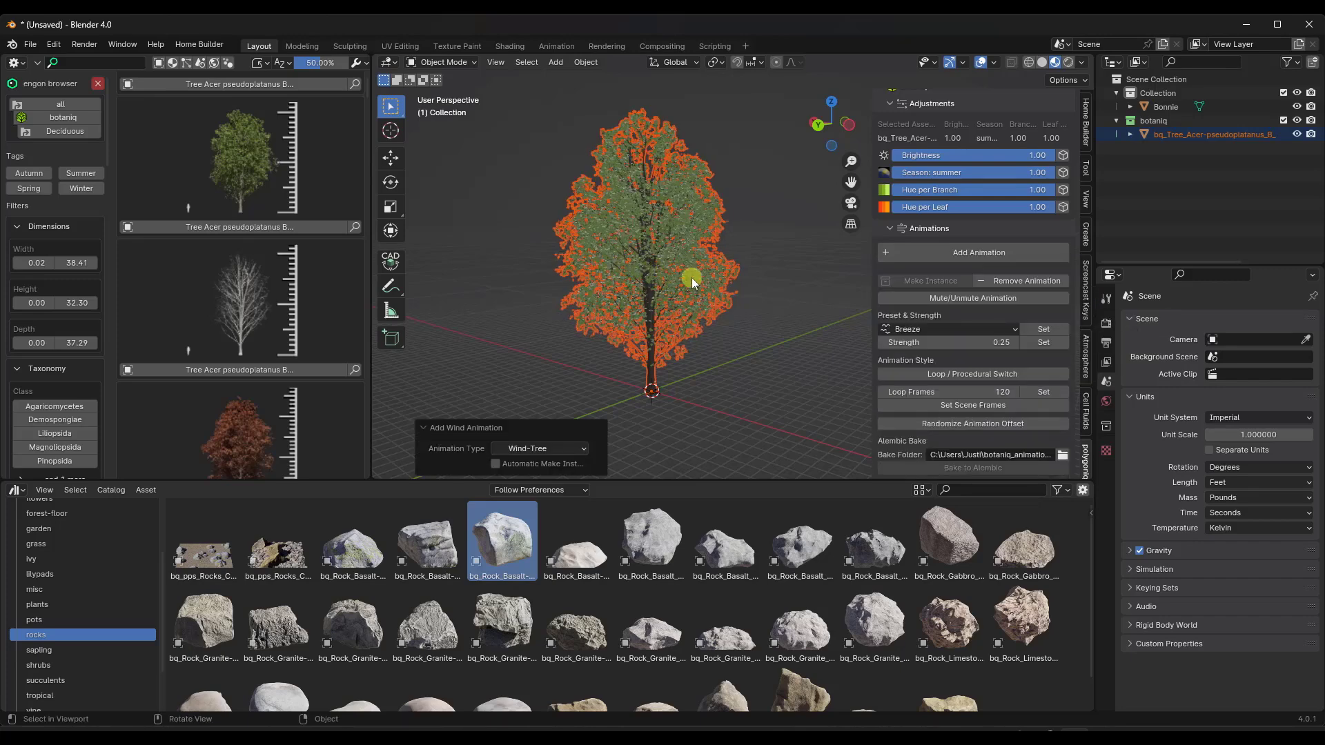
key("space")
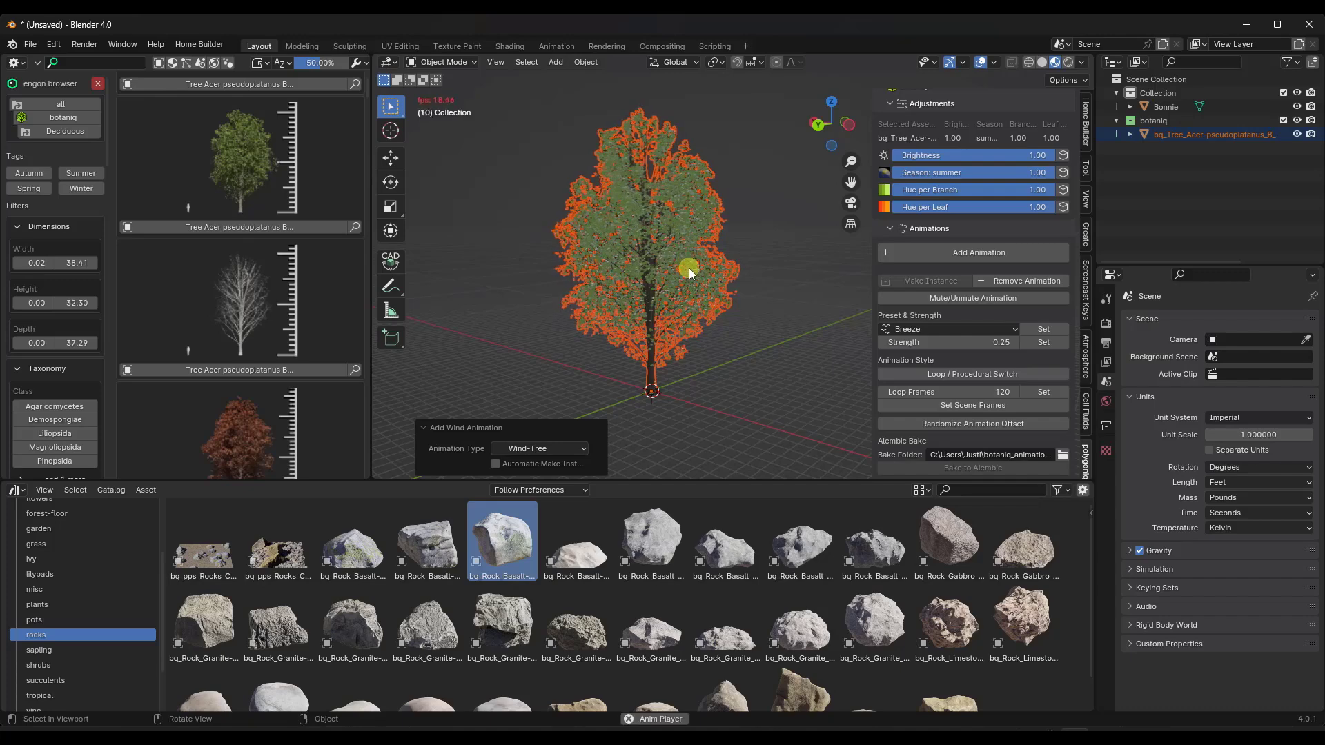
mouse_move(730, 261)
middle_mouse_down()
mouse_move(697, 254)
mouse_move(747, 258)
mouse_move(641, 257)
mouse_move(753, 260)
middle_mouse_up()
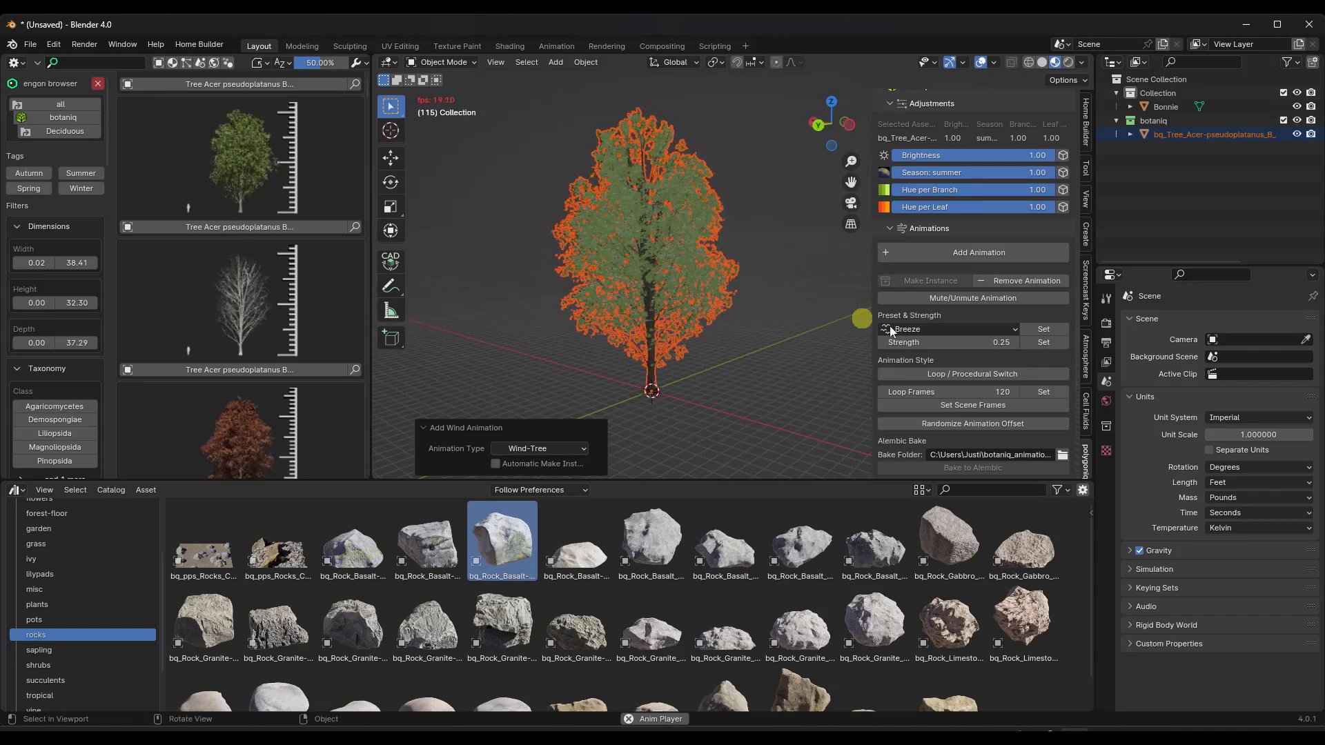
Choose the Wind preset for the tree's animation and set its Strength to 1.
left_click(944, 330)
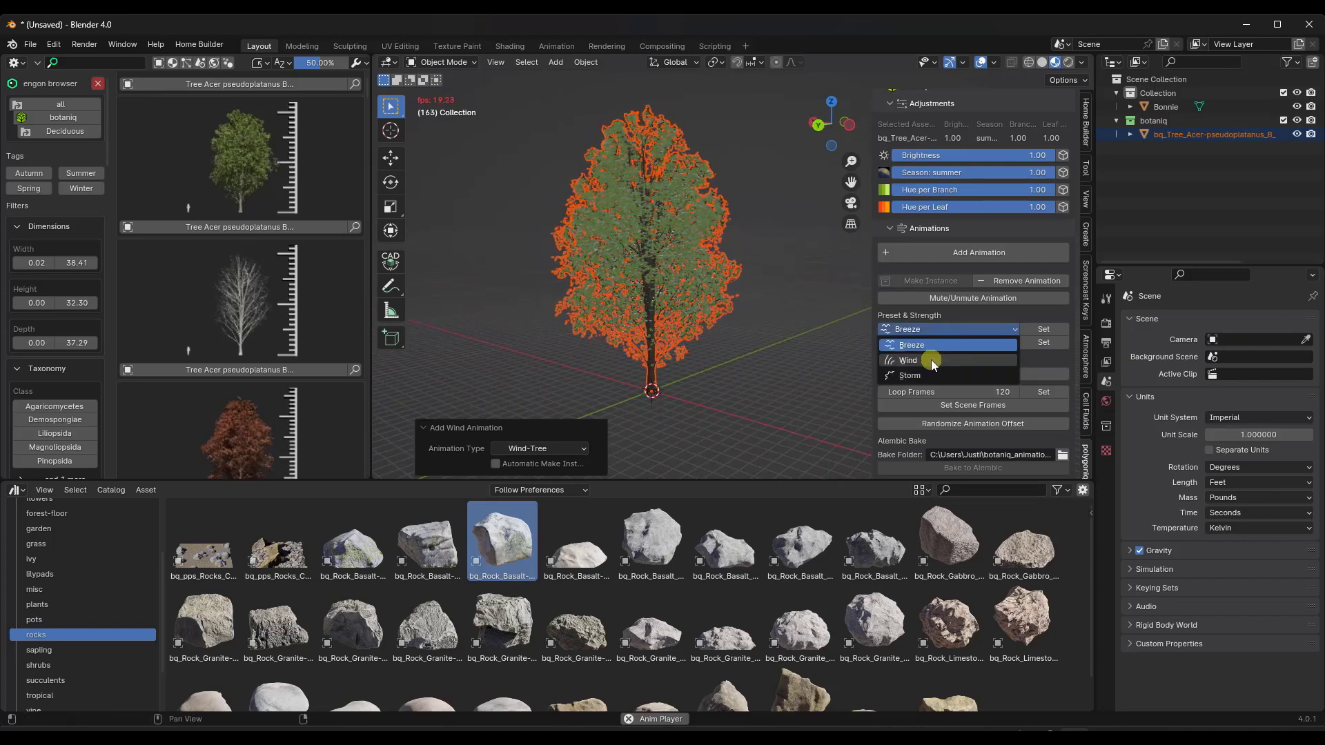
left_click(931, 359)
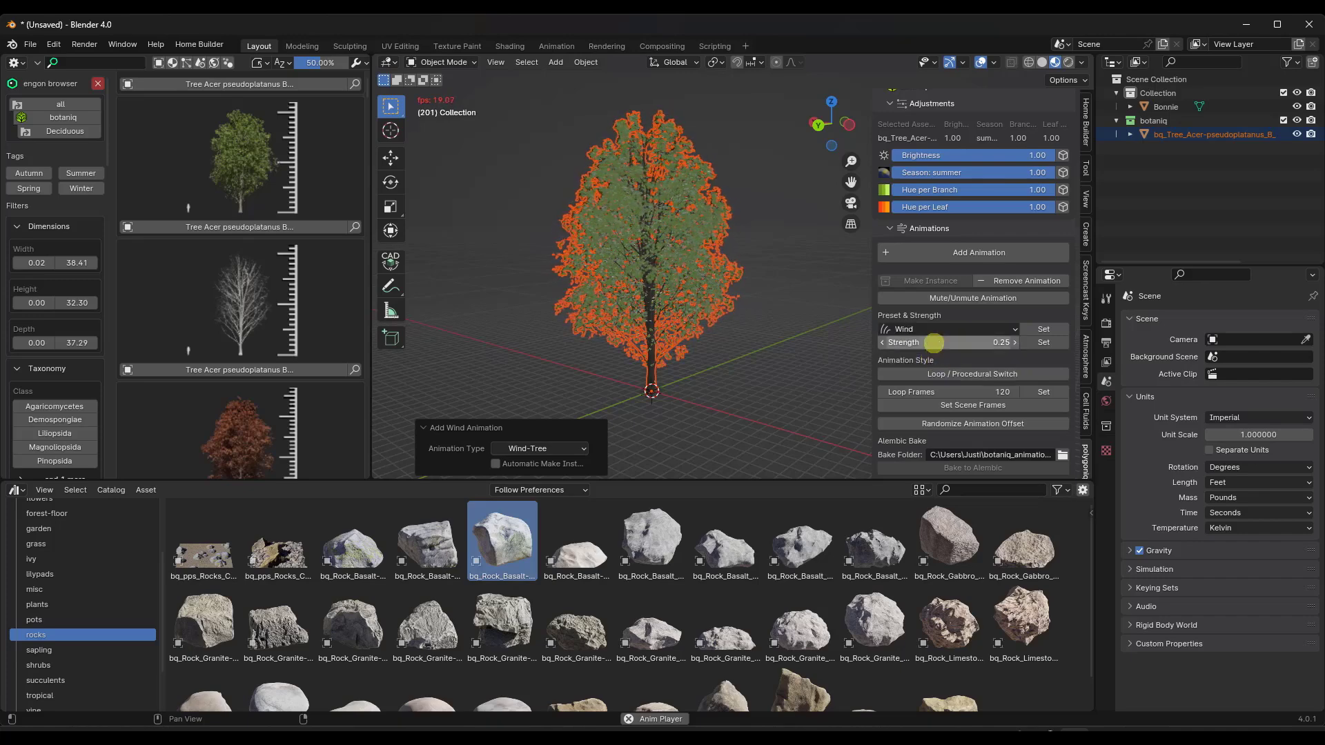
left_click(960, 341)
type("1")
key("Return")
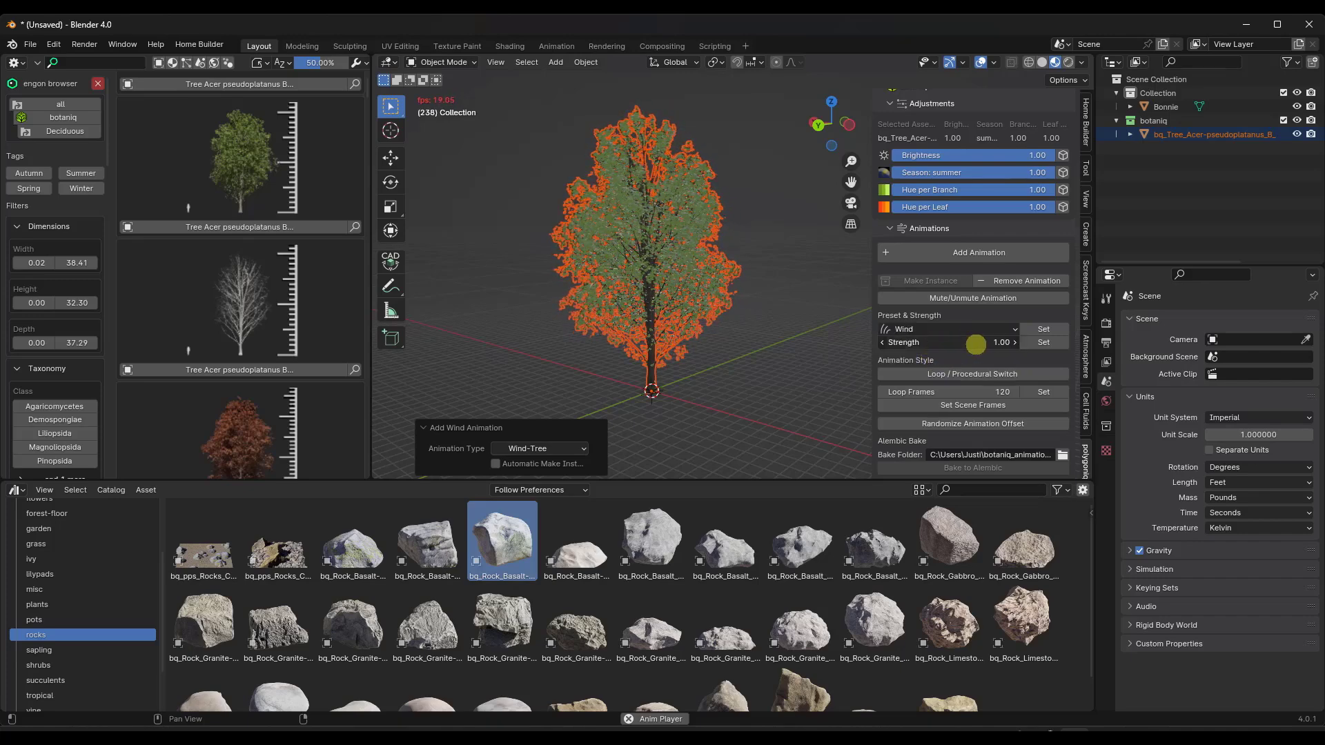
key("Return")
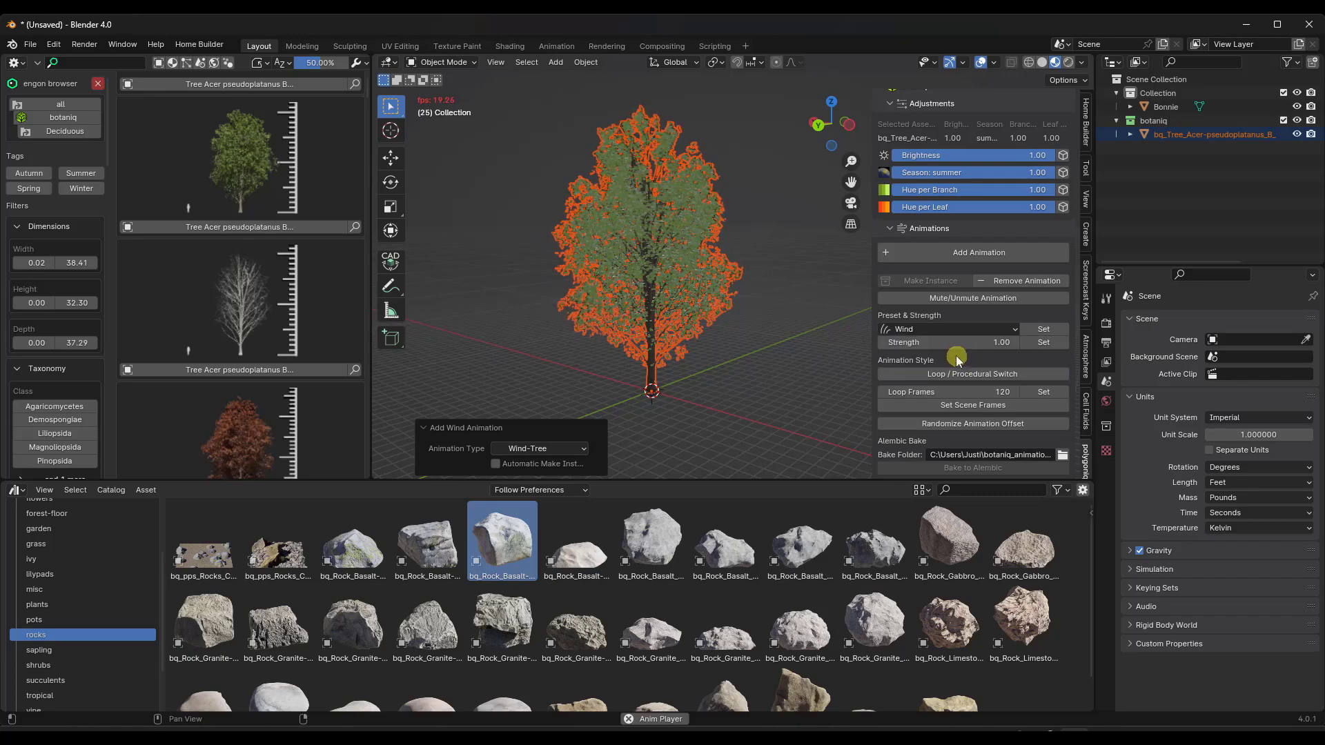
Lower the animation Strength to 0.16, apply it to Scene Objects, and watch the tree's motion.
left_click_drag(953, 341, 904, 342)
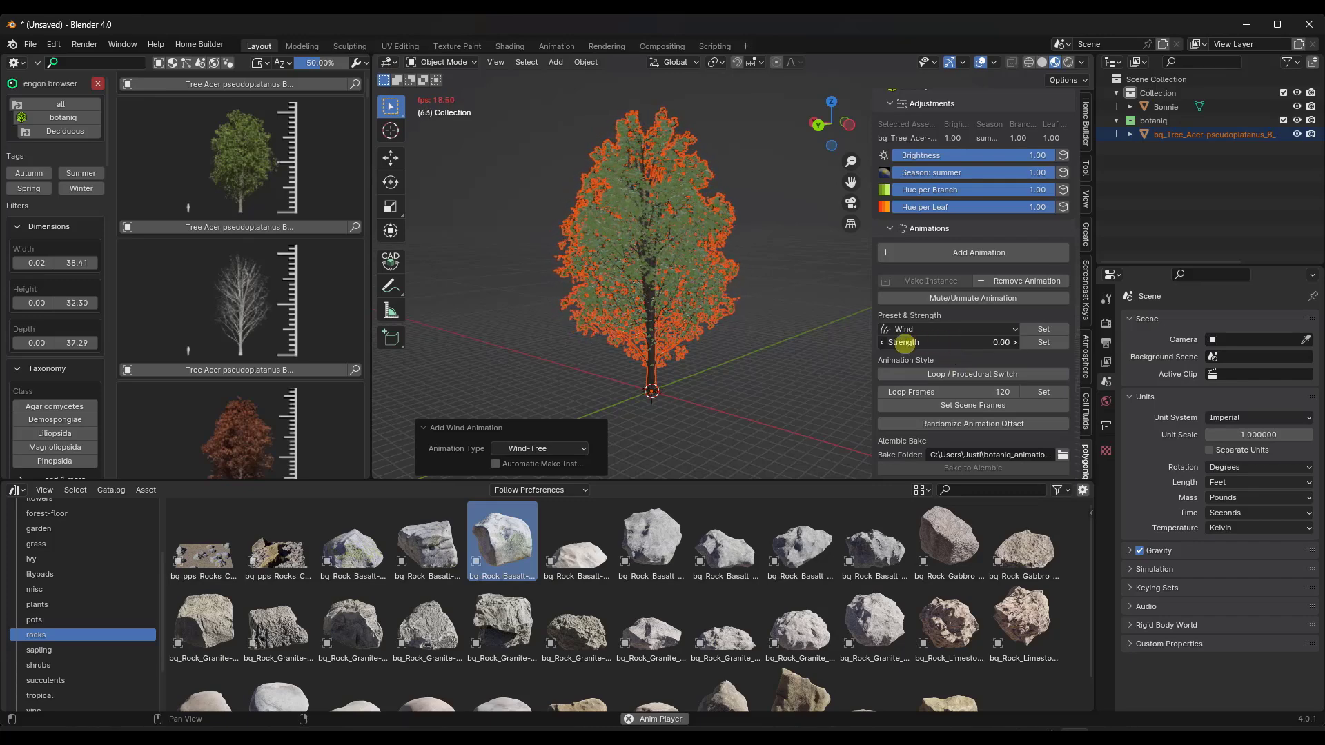
left_click(1043, 342)
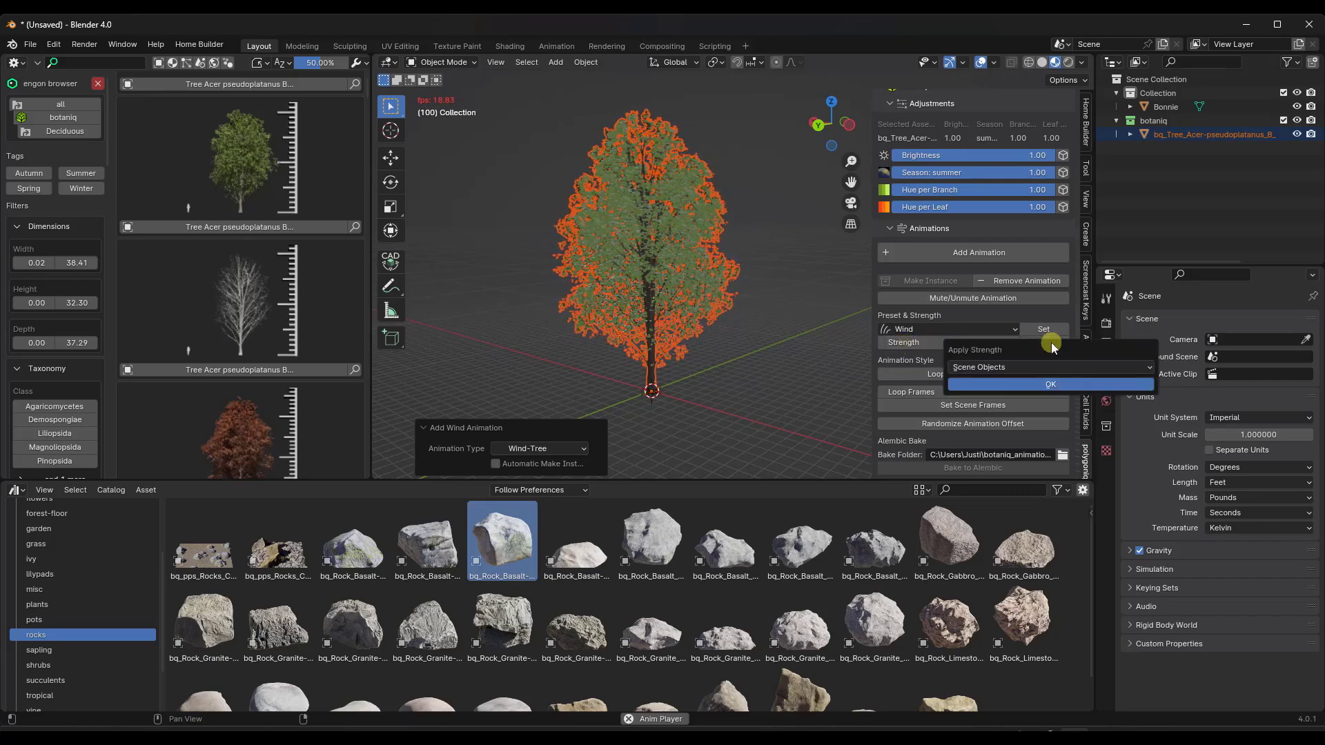
left_click(1058, 387)
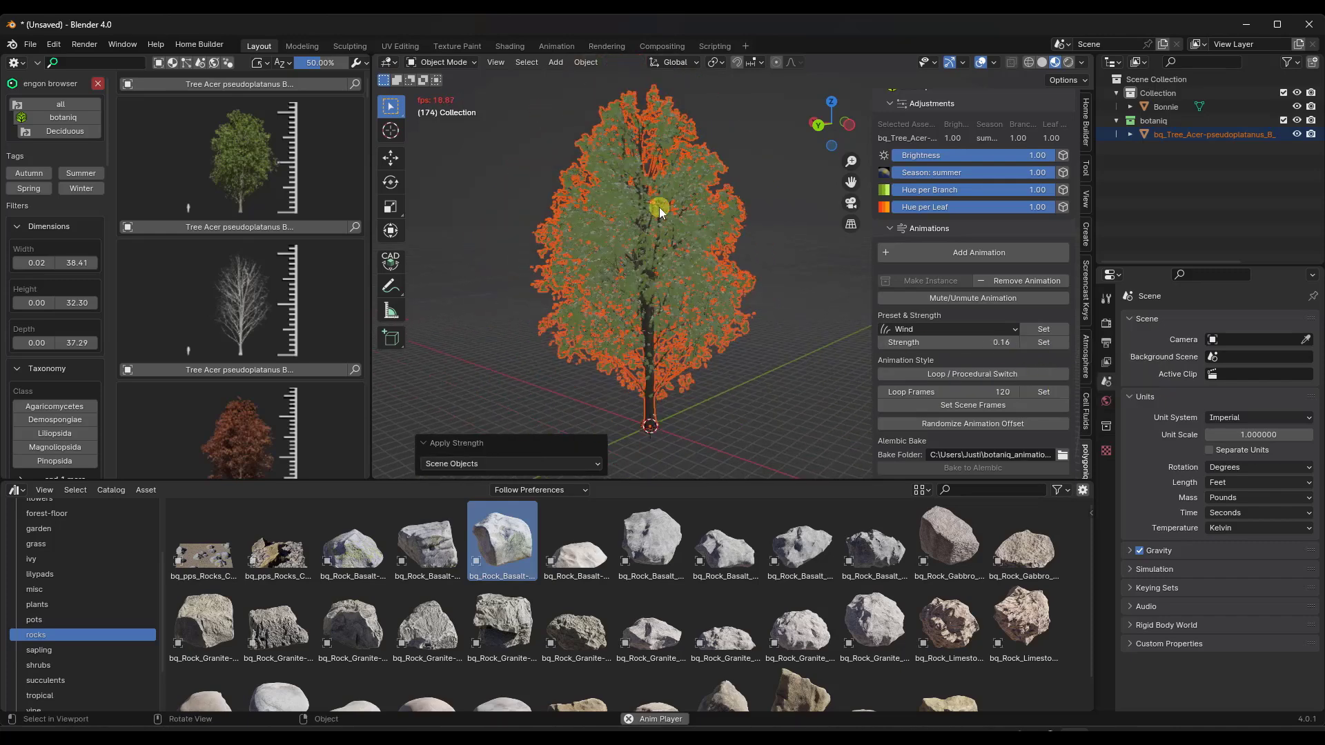
mouse_move(665, 228)
middle_mouse_down()
mouse_move(740, 237)
mouse_move(644, 239)
middle_mouse_up()
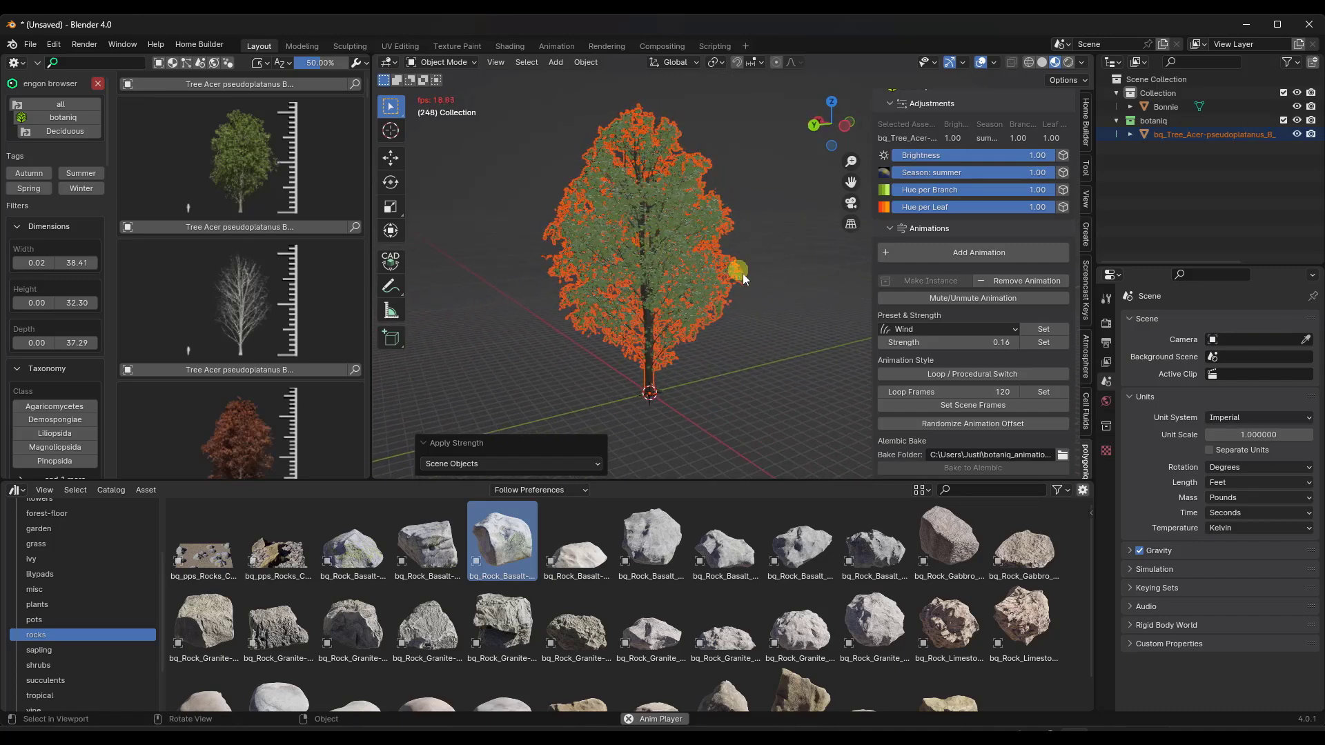
scroll(983, 368, "down", 2)
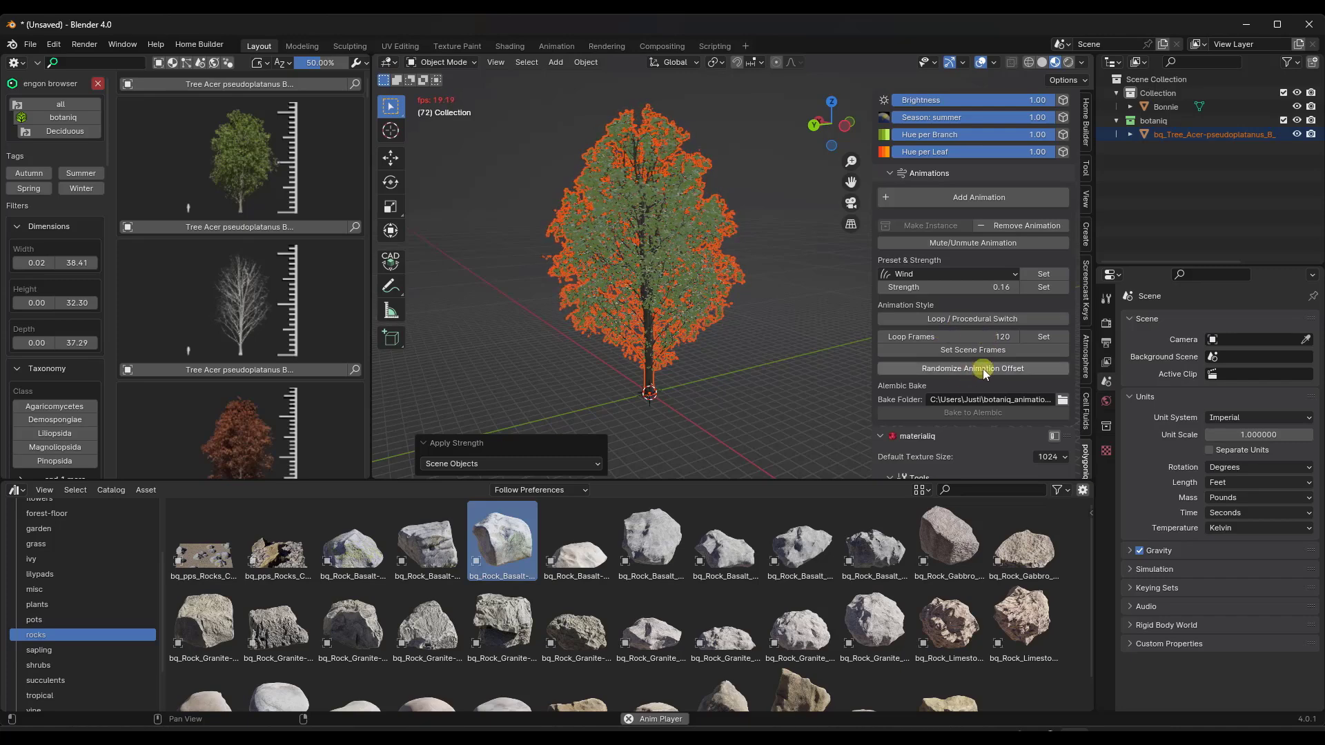
middle_click_drag(615, 251, 654, 256)
scroll(656, 260, "down", 3)
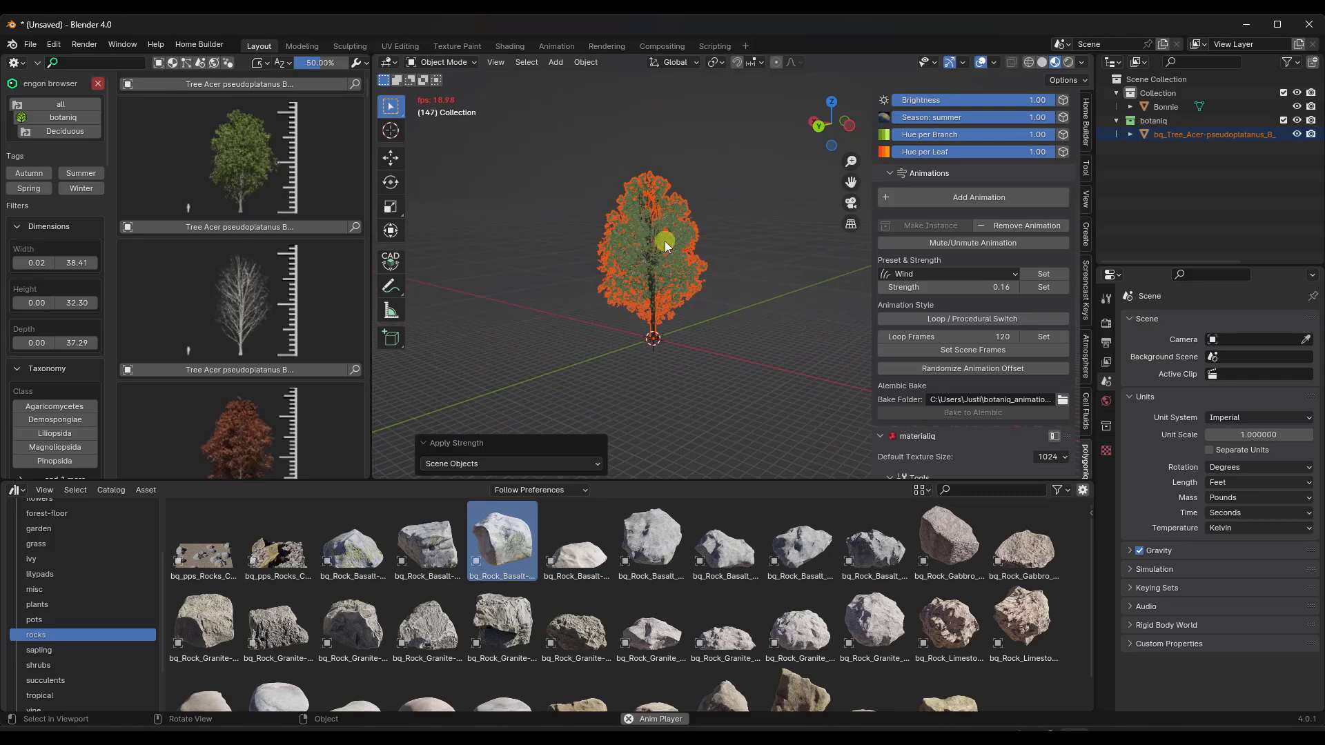
scroll(668, 252, "up", 2)
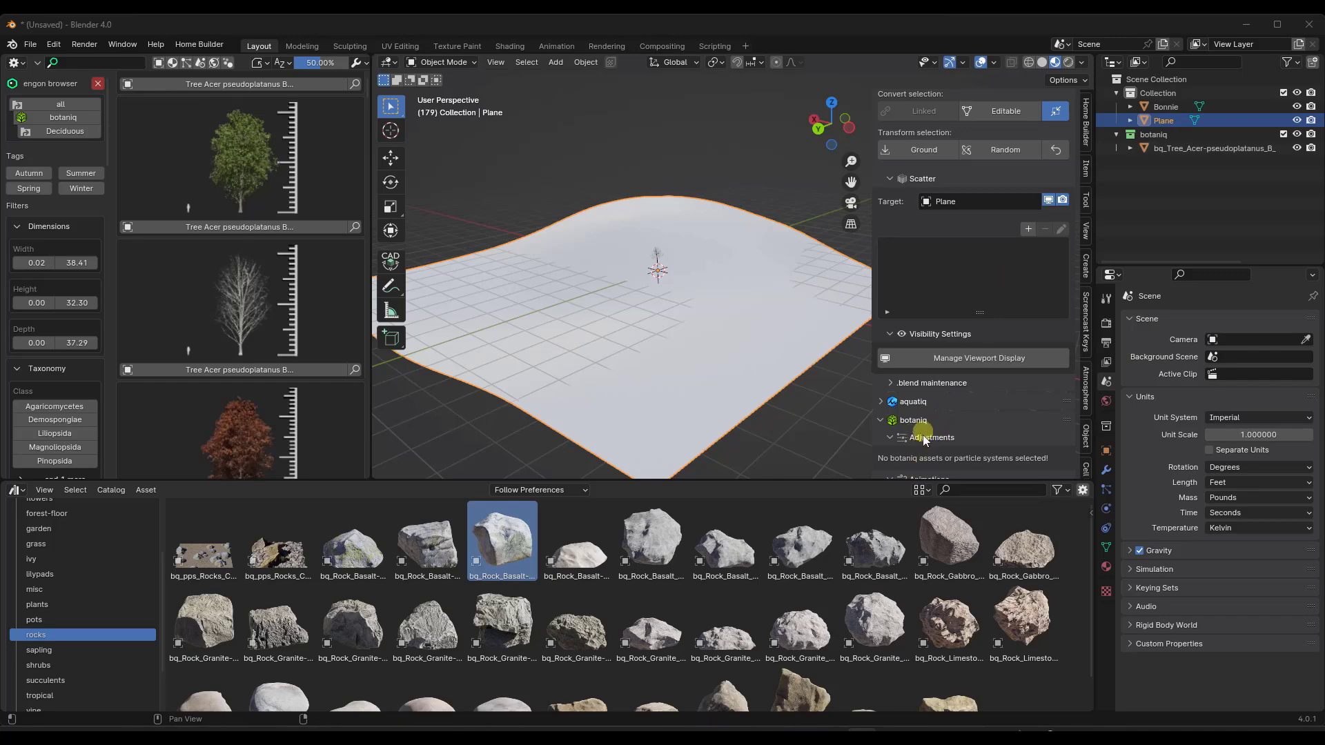
Delete the object placed on the hilly plane and show botaniq's Coniferous assets in the engon browser.
scroll(987, 280, "up", 2)
scroll(1003, 269, "down", 1)
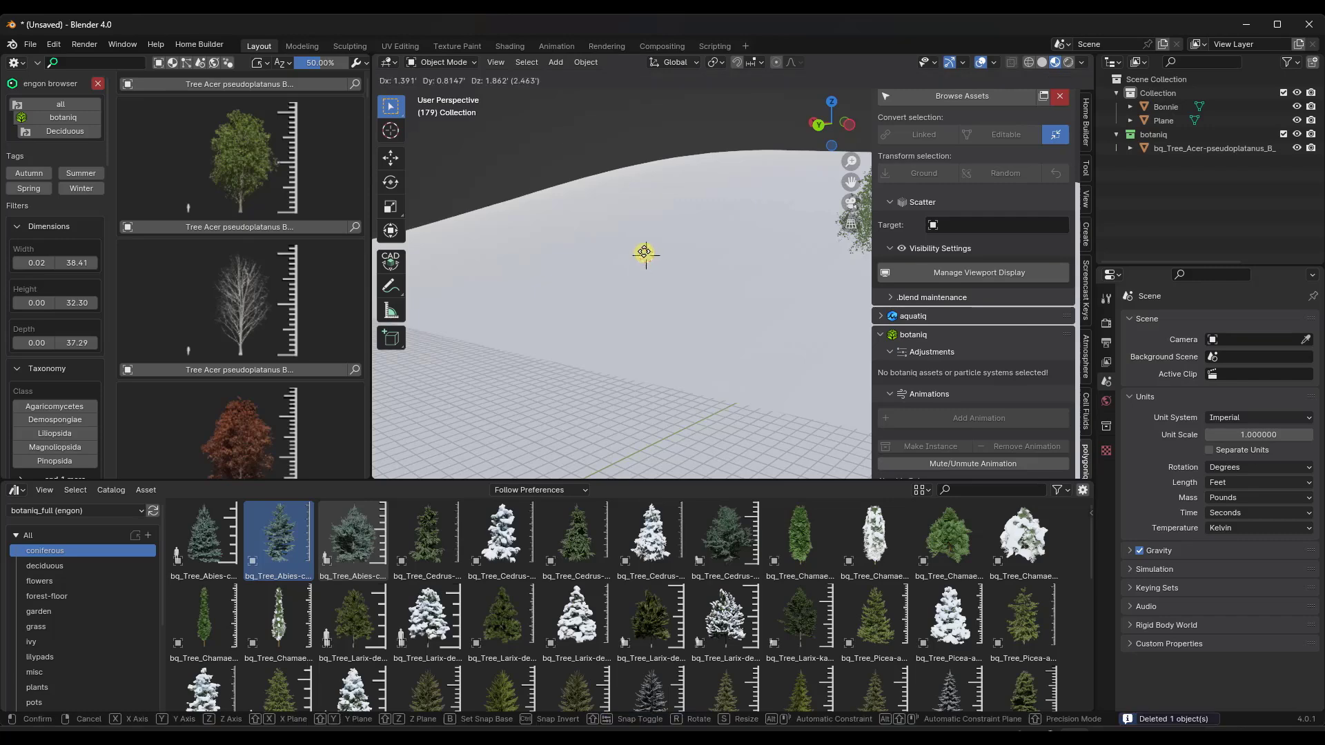
key("Delete")
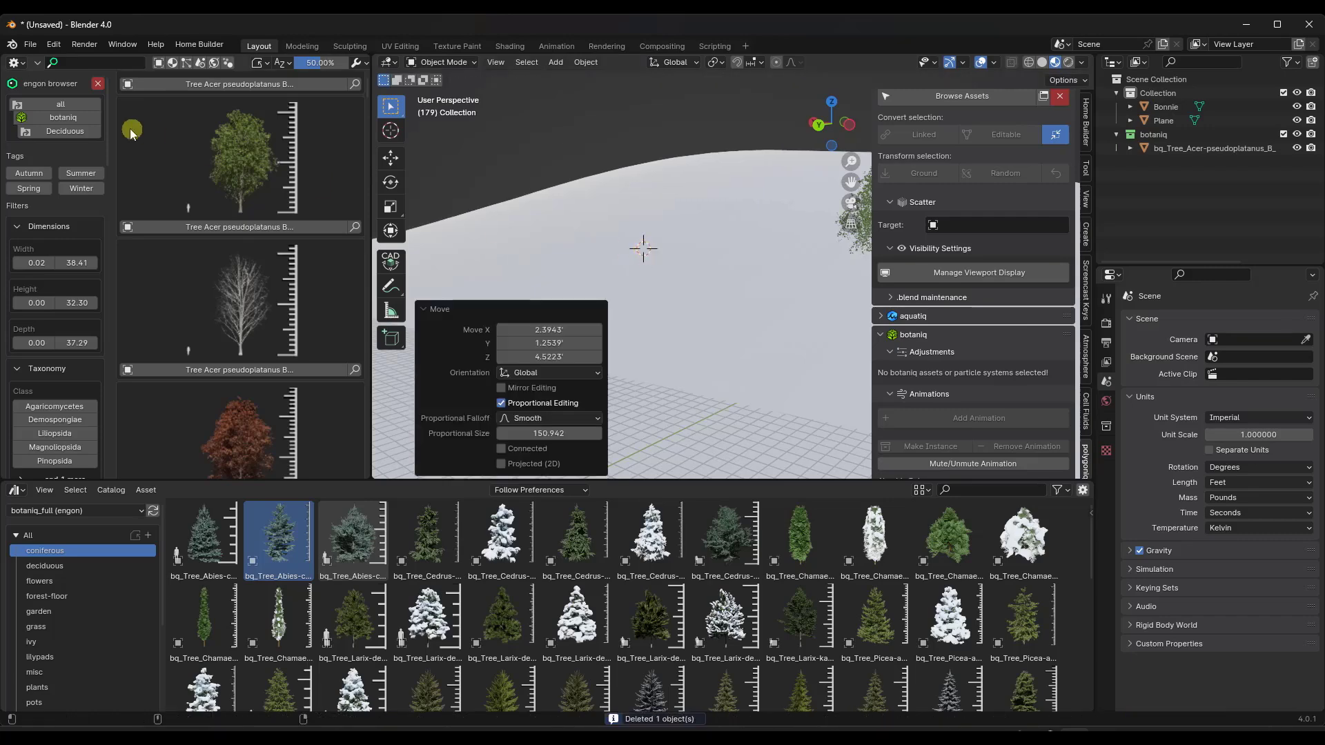
left_click(56, 119)
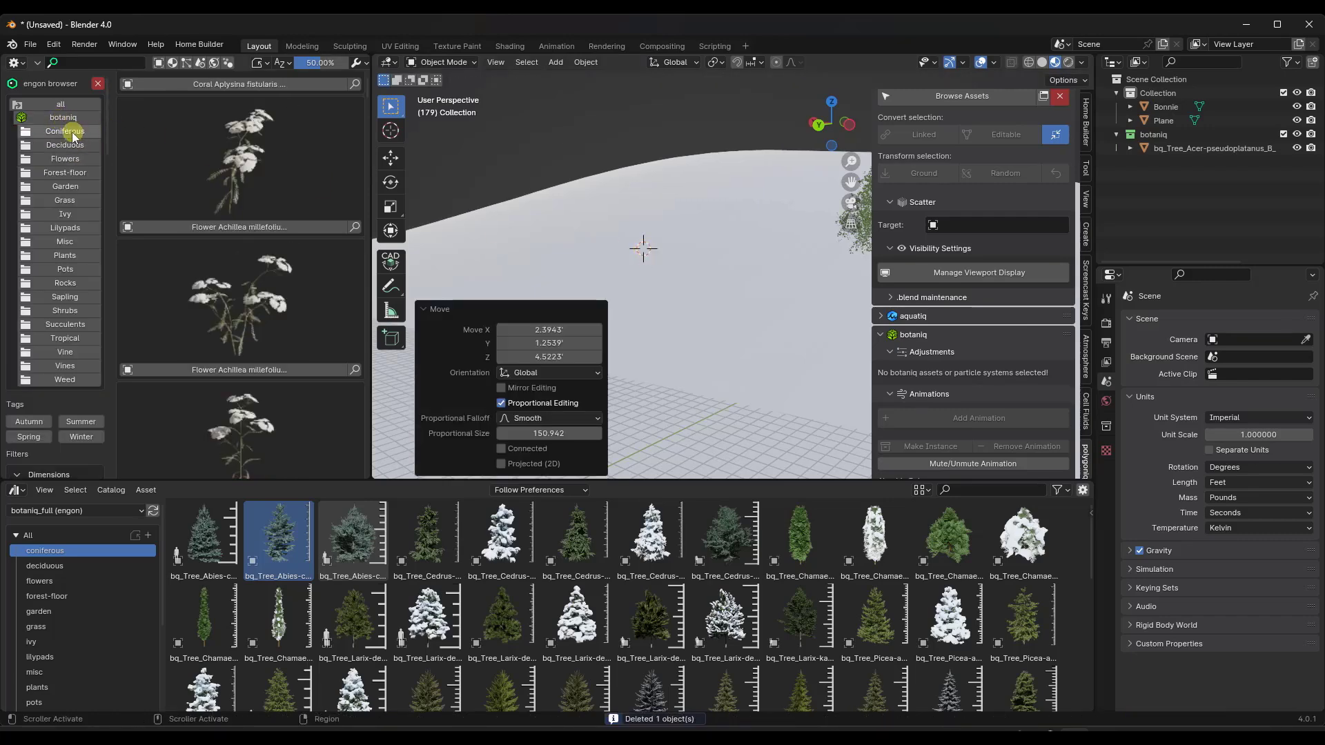
left_click(69, 135)
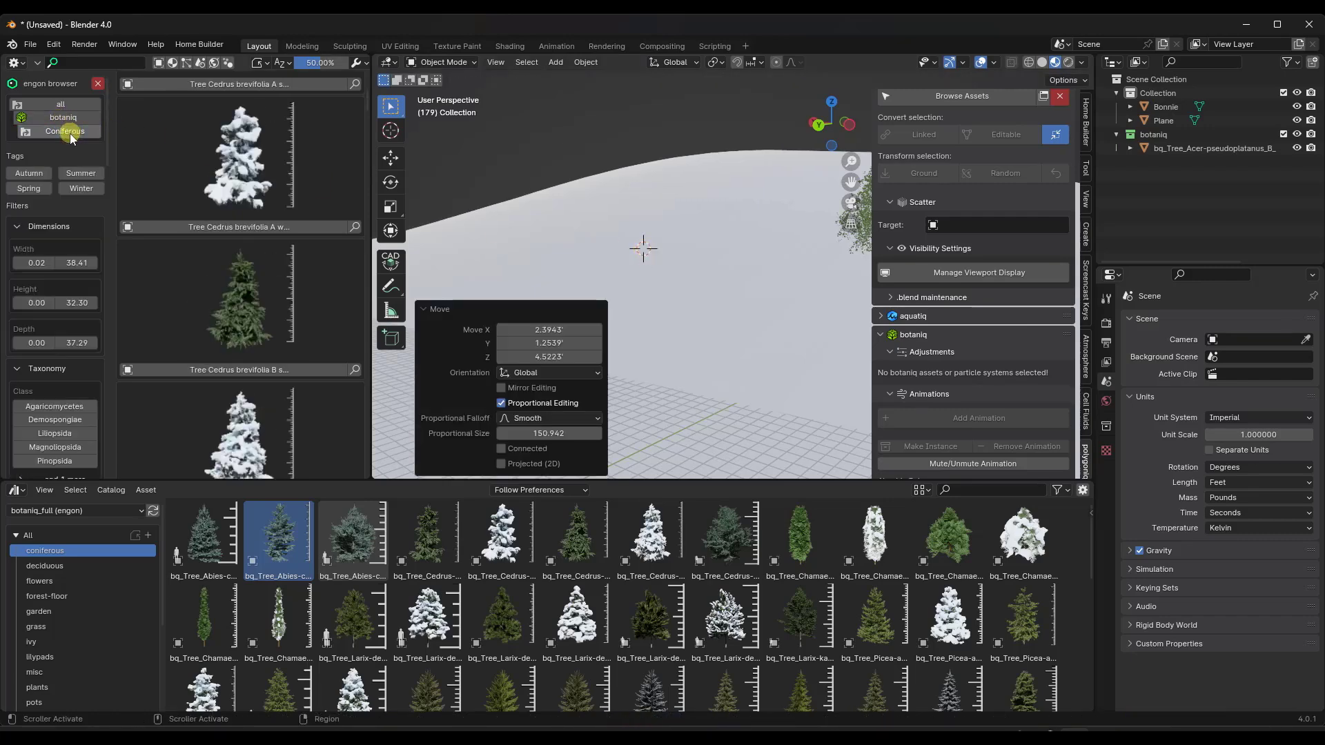
Add the green Tree Cedrus brevifolia B to the hillside and collapse the Move settings.
left_click(250, 359)
scroll(652, 218, "up", 6)
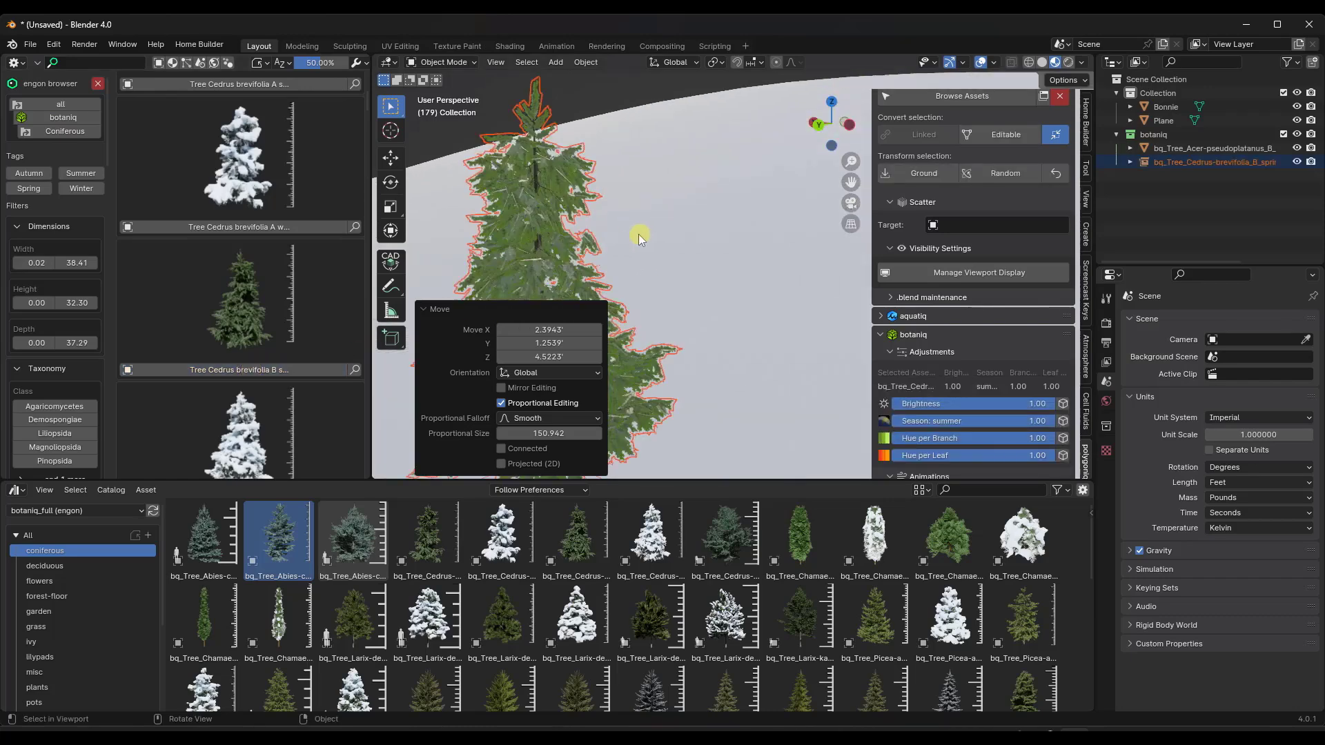
scroll(639, 234, "down", 5)
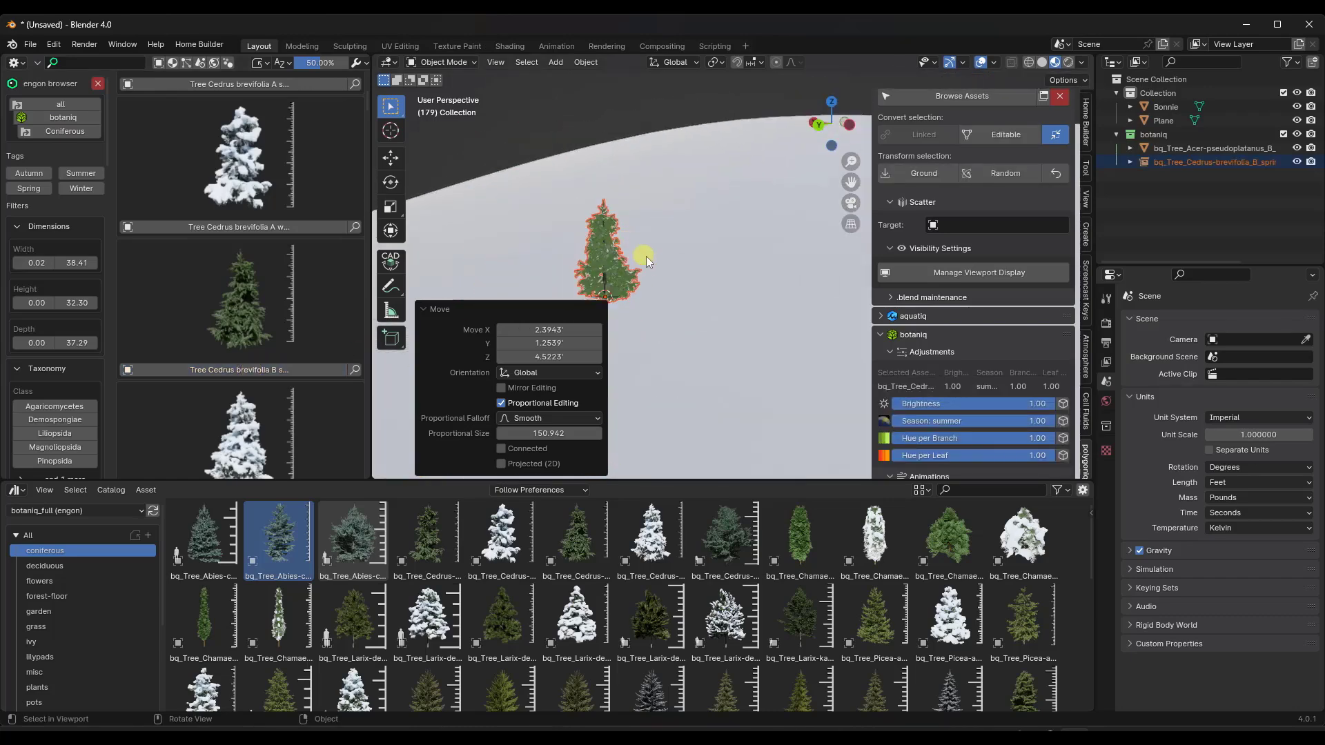
left_click(421, 311)
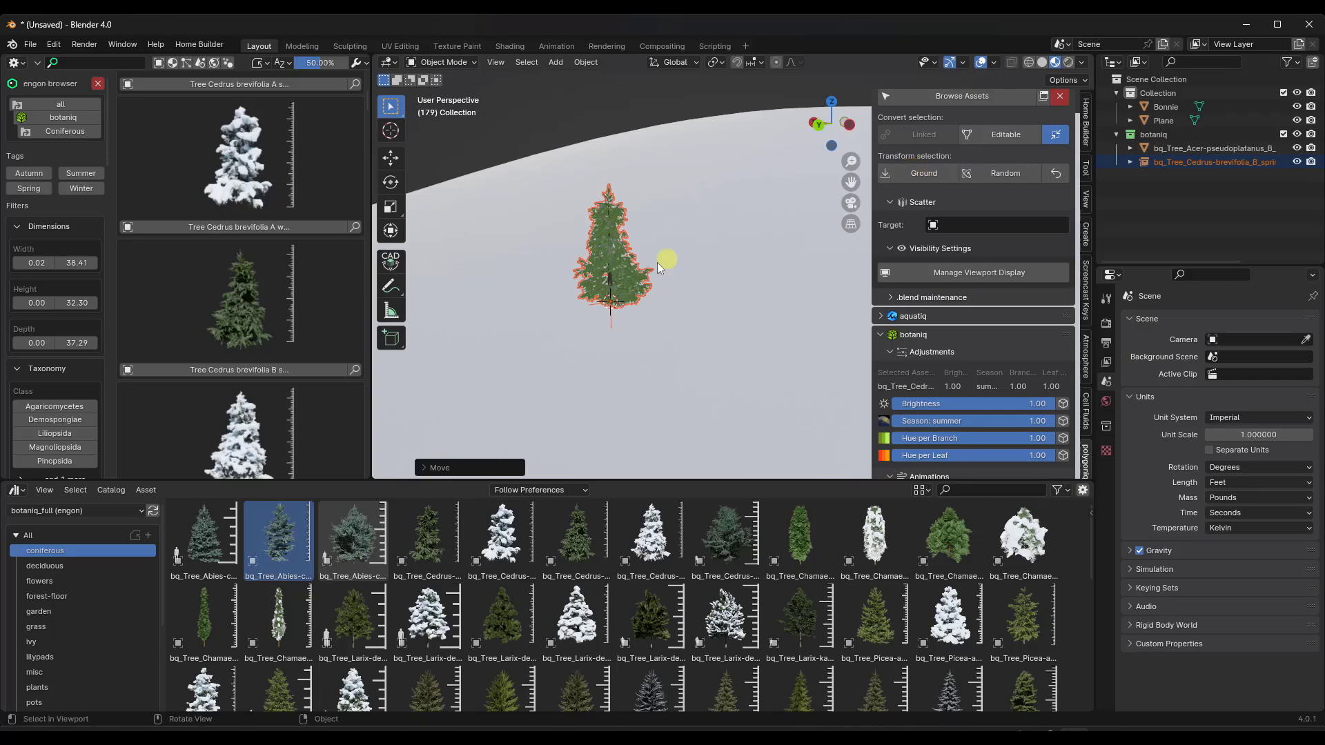
Raise the cedar along the Z axis above the hill, then delete it.
scroll(609, 288, "down", 3)
middle_click_drag(610, 287, 616, 261)
key("g")
key("z")
left_click(635, 160)
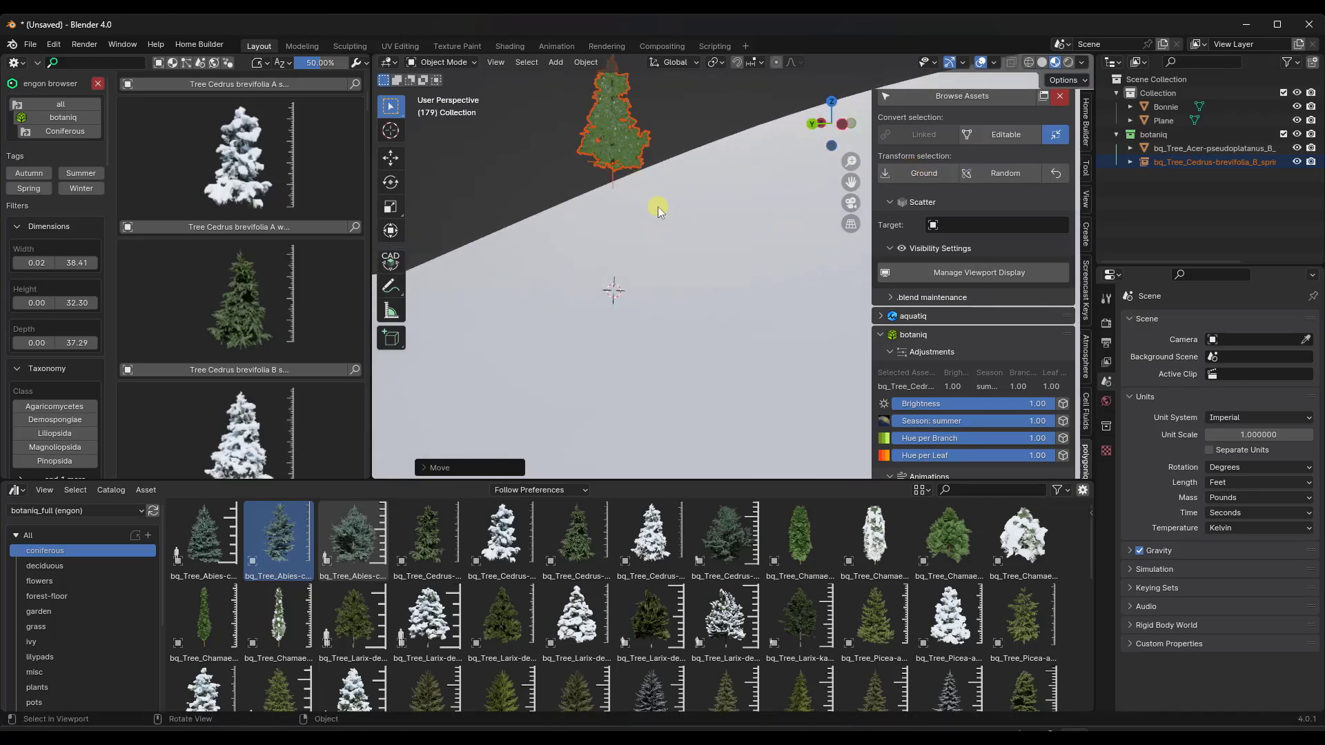
key("Delete")
Add a new green Tree Cedrus brevifolia B to the scene, positioned above the hill's surface.
left_click(666, 273)
mouse_move(665, 274)
middle_mouse_down()
mouse_move(657, 287)
mouse_move(676, 292)
middle_mouse_up()
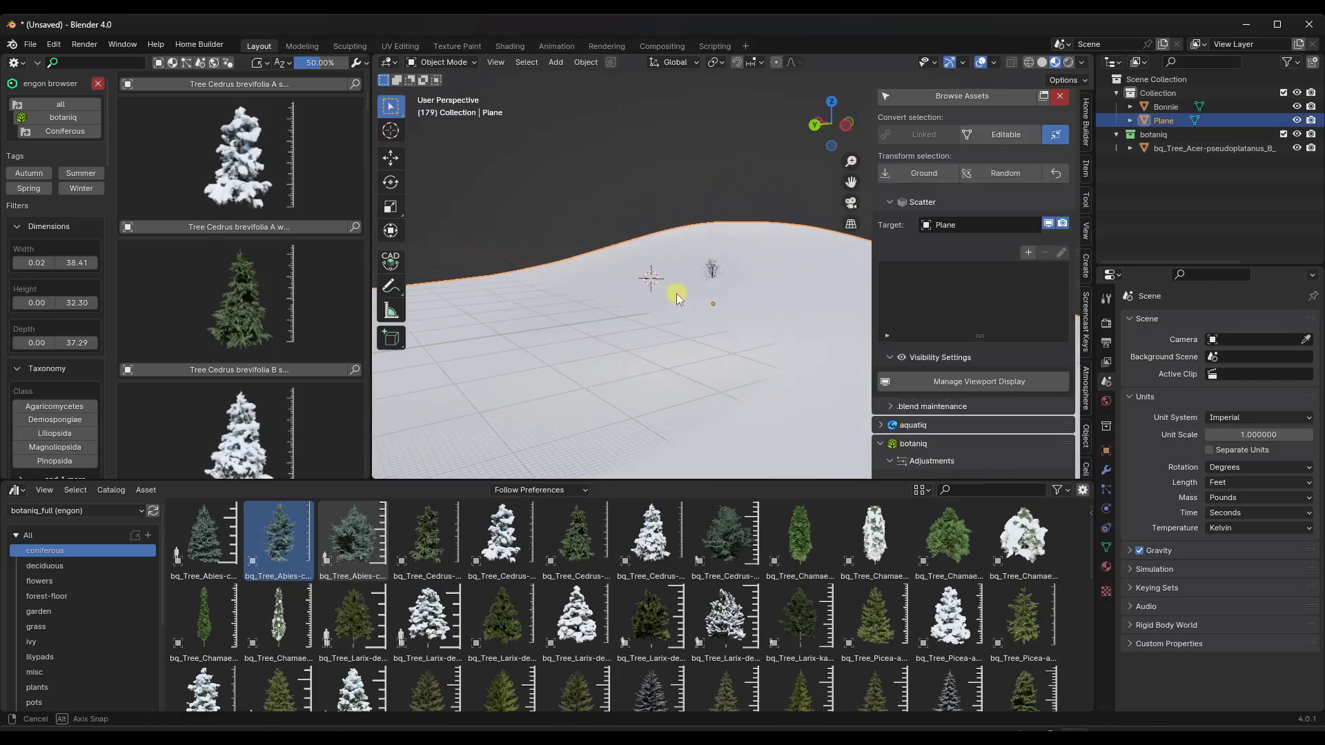
left_click_drag(207, 367, 657, 221)
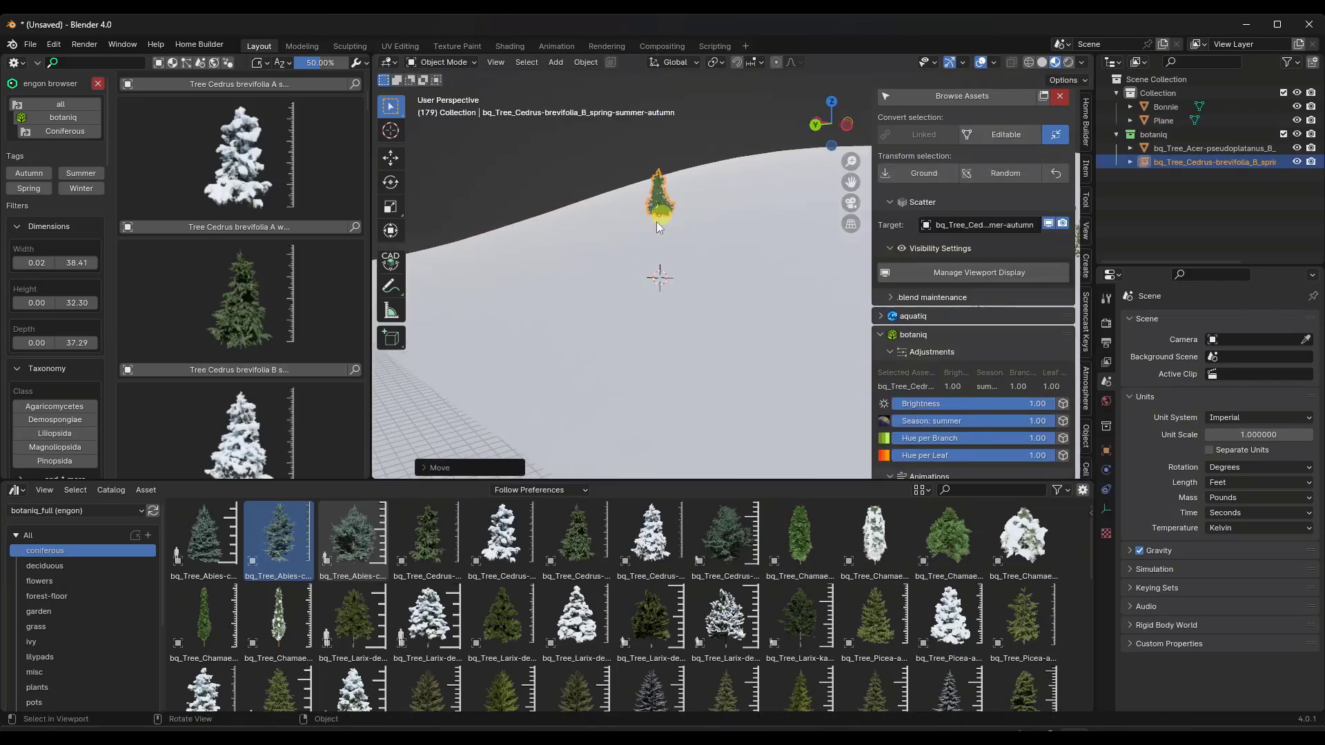
Check the gap beneath the floating cedar and ground the tree onto the hilly plane.
scroll(661, 195, "up", 4)
middle_click_drag(660, 195, 686, 230)
scroll(686, 231, "up", 4)
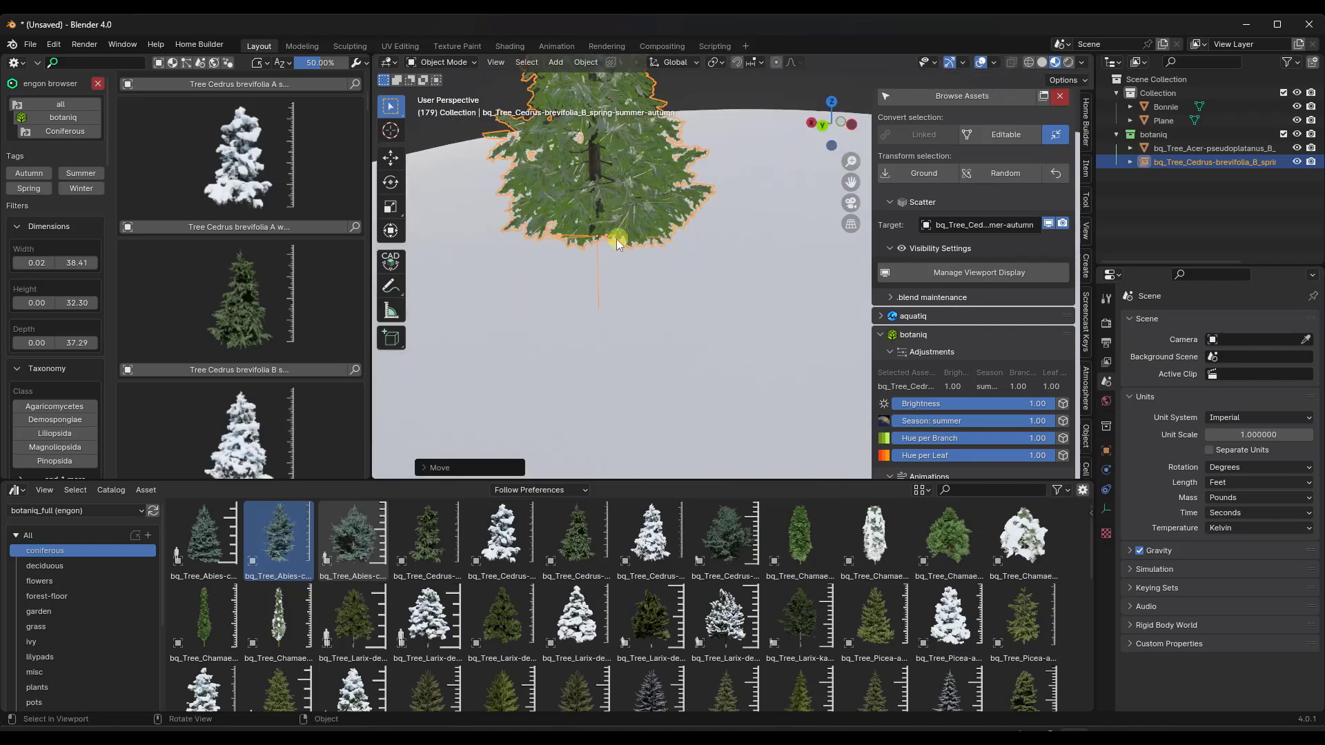
scroll(598, 240, "down", 7)
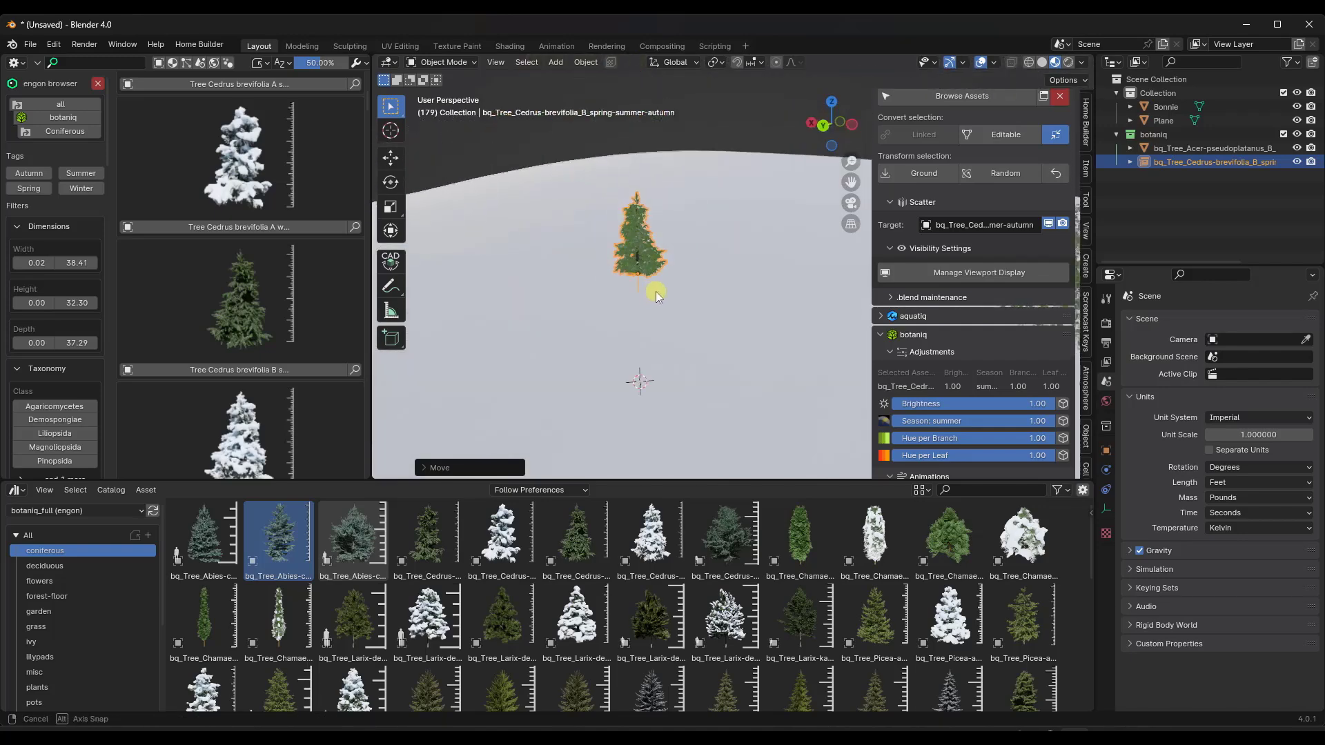
left_click(925, 176)
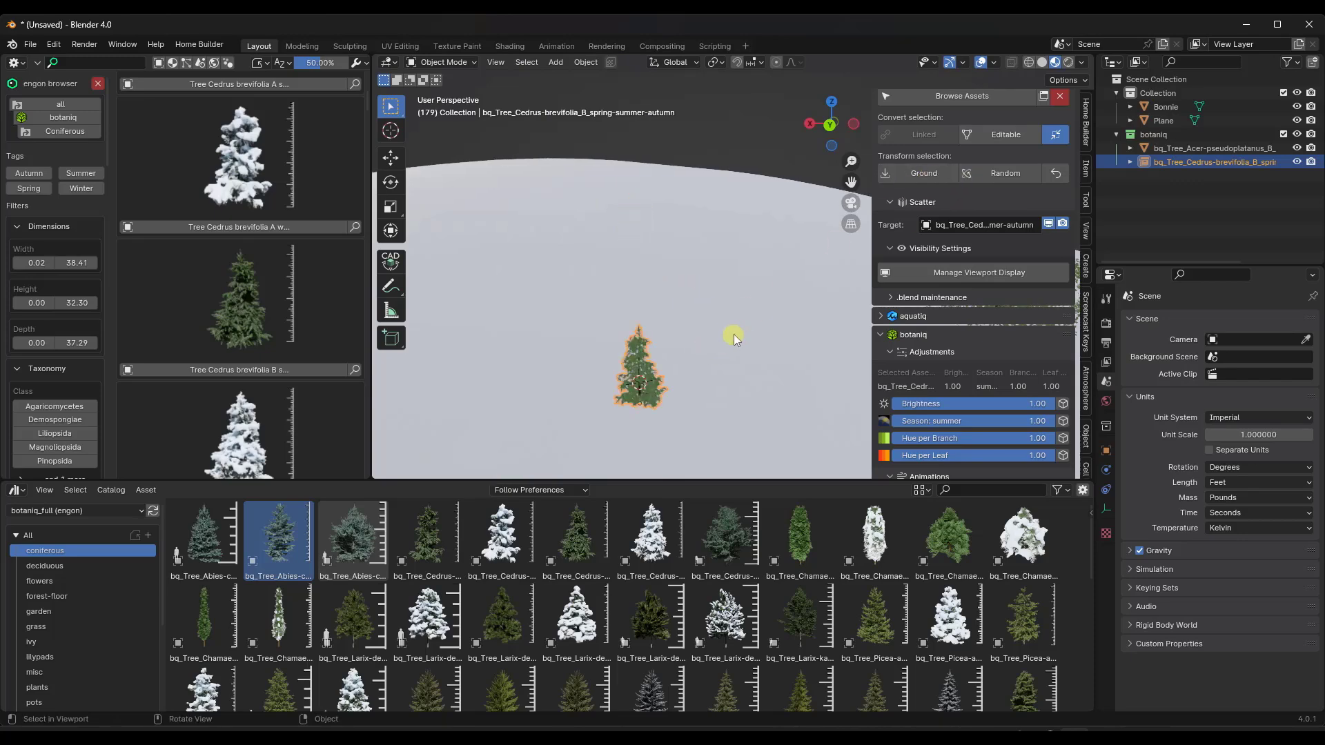
Randomize the transform of the cedar on the hillside repeatedly to try different sizes and orientations.
middle_click_drag(730, 331, 696, 362)
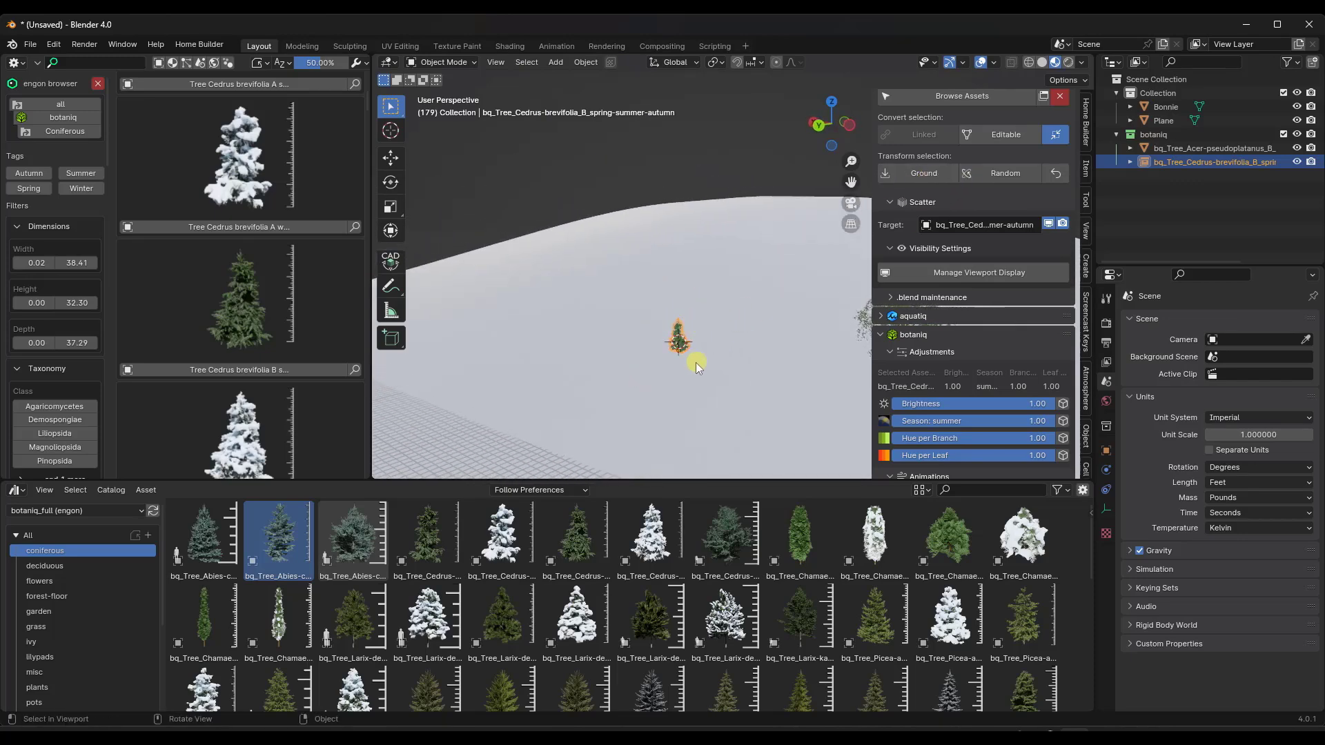
scroll(683, 331, "up", 5)
left_click(1001, 177)
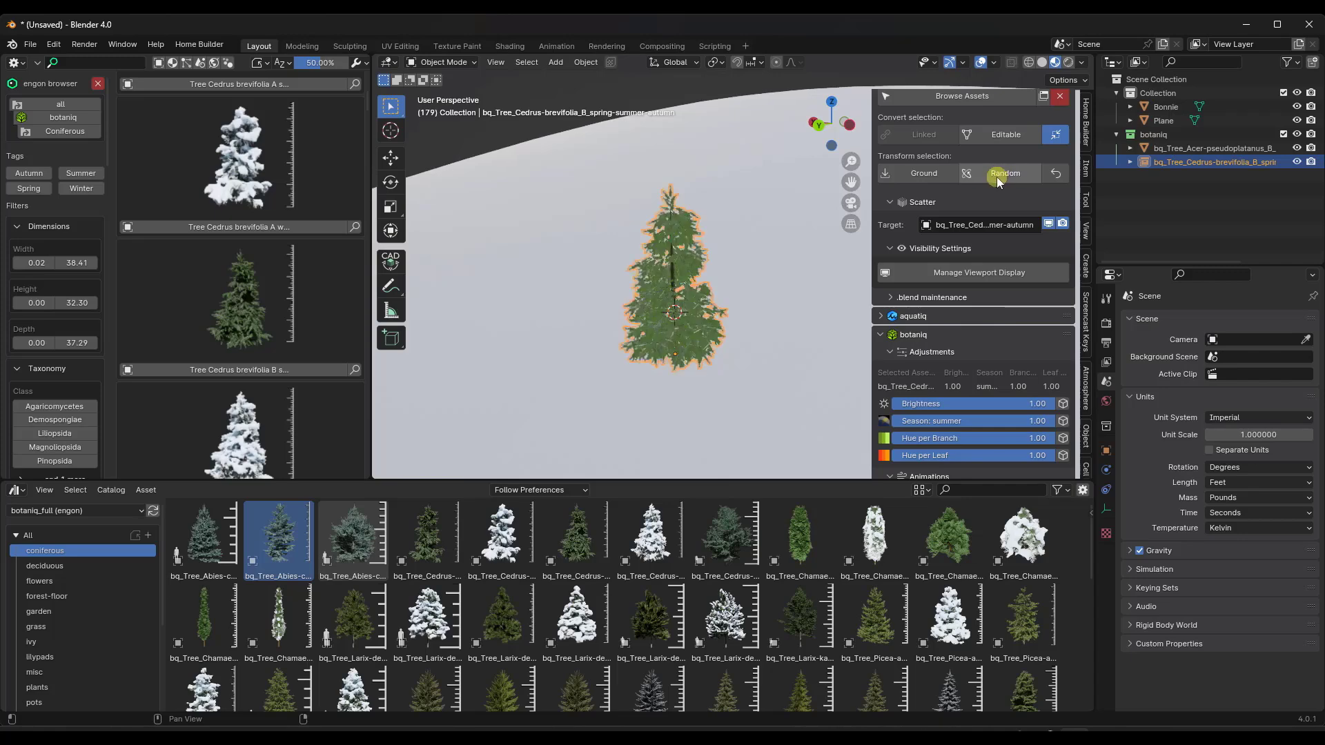
left_click(1001, 177)
left_click(1001, 176)
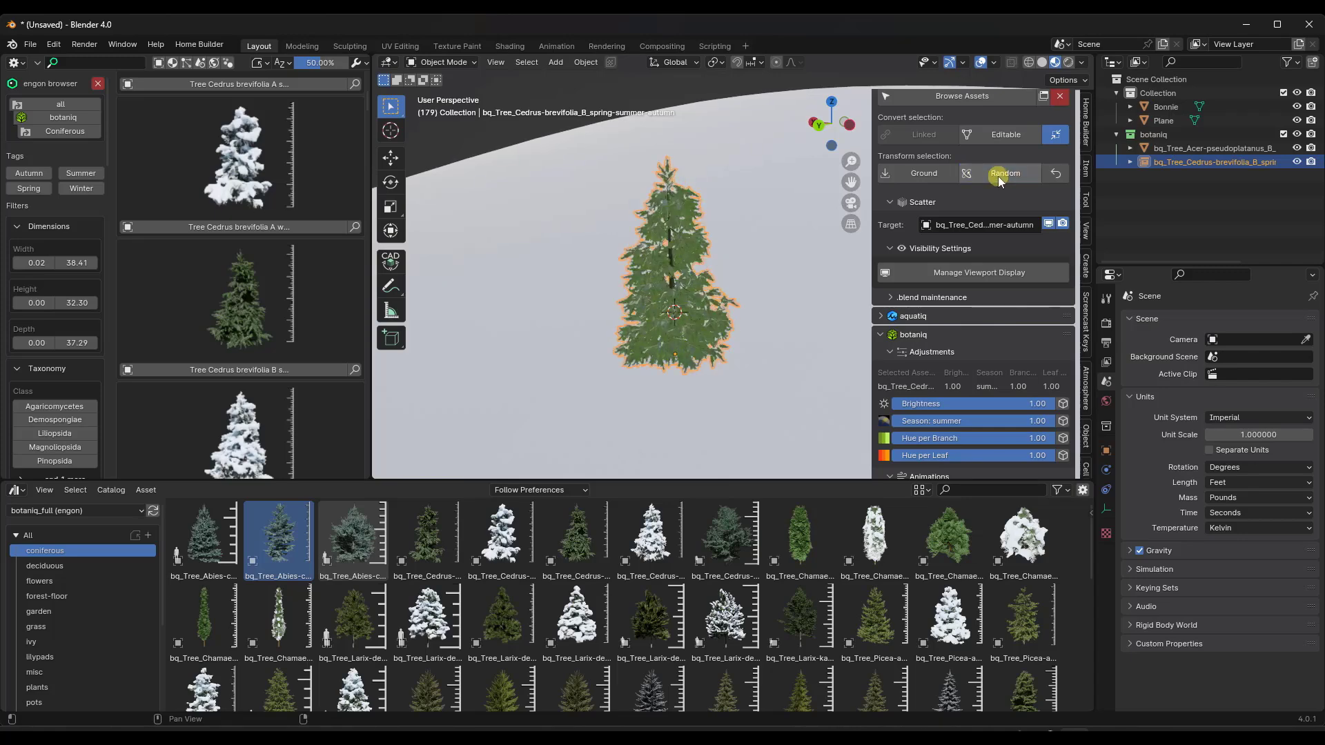
left_click(1000, 177)
left_click(1001, 177)
left_click(1001, 177)
left_click(1001, 176)
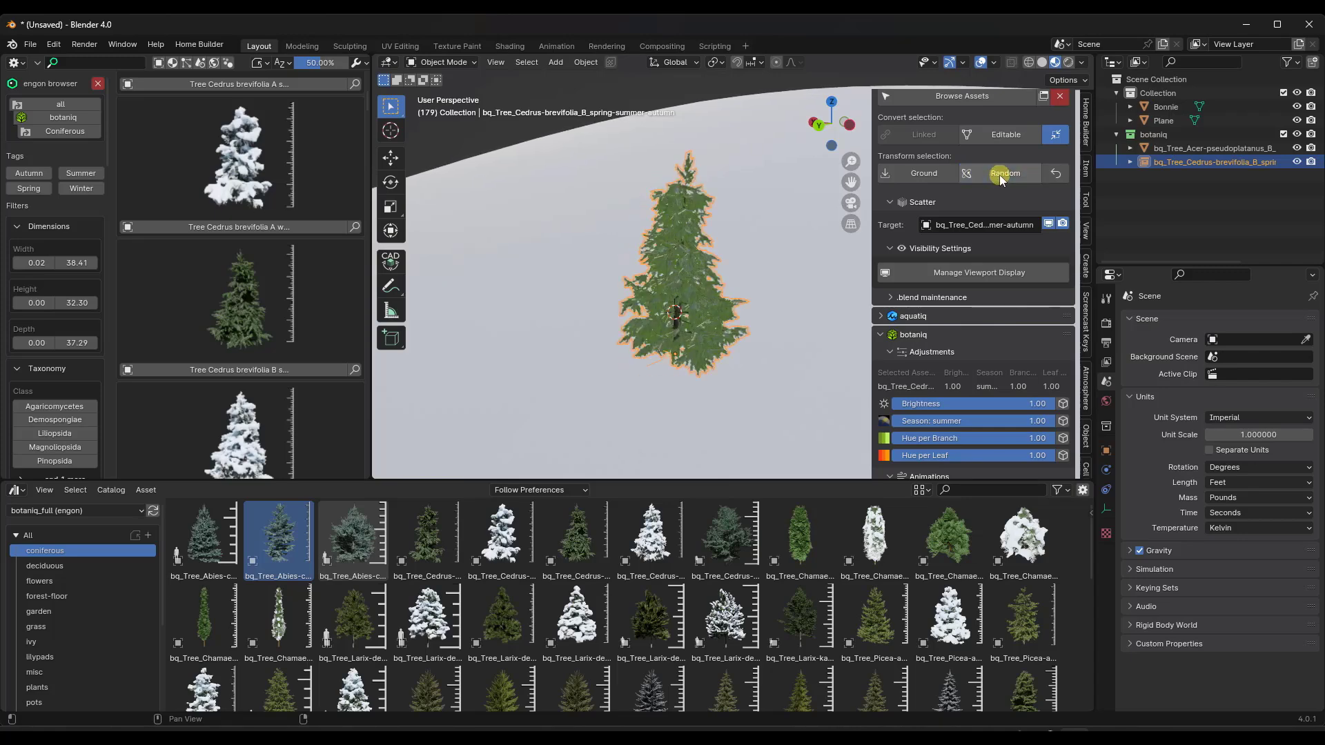
left_click(1001, 176)
left_click(1001, 177)
left_click(1000, 176)
left_click(1001, 177)
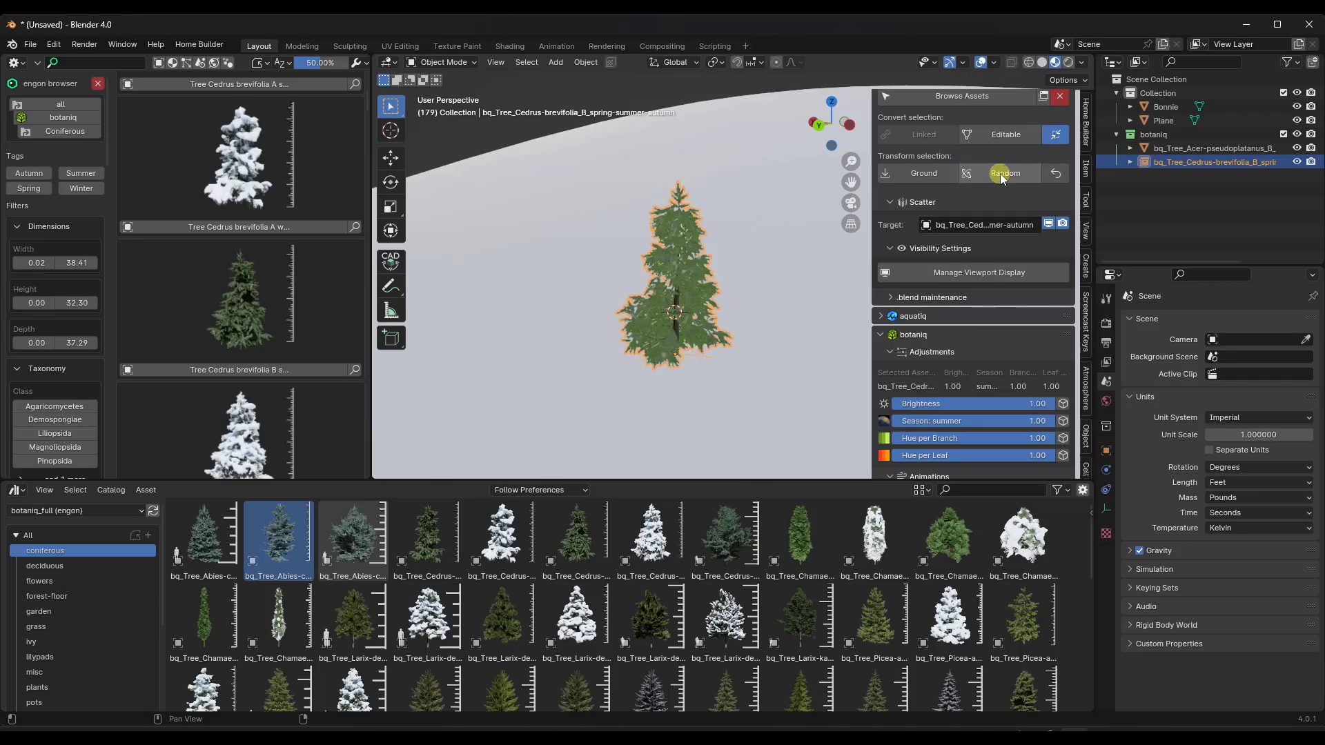
left_click(1001, 178)
left_click(1002, 177)
left_click(1003, 178)
left_click(1003, 178)
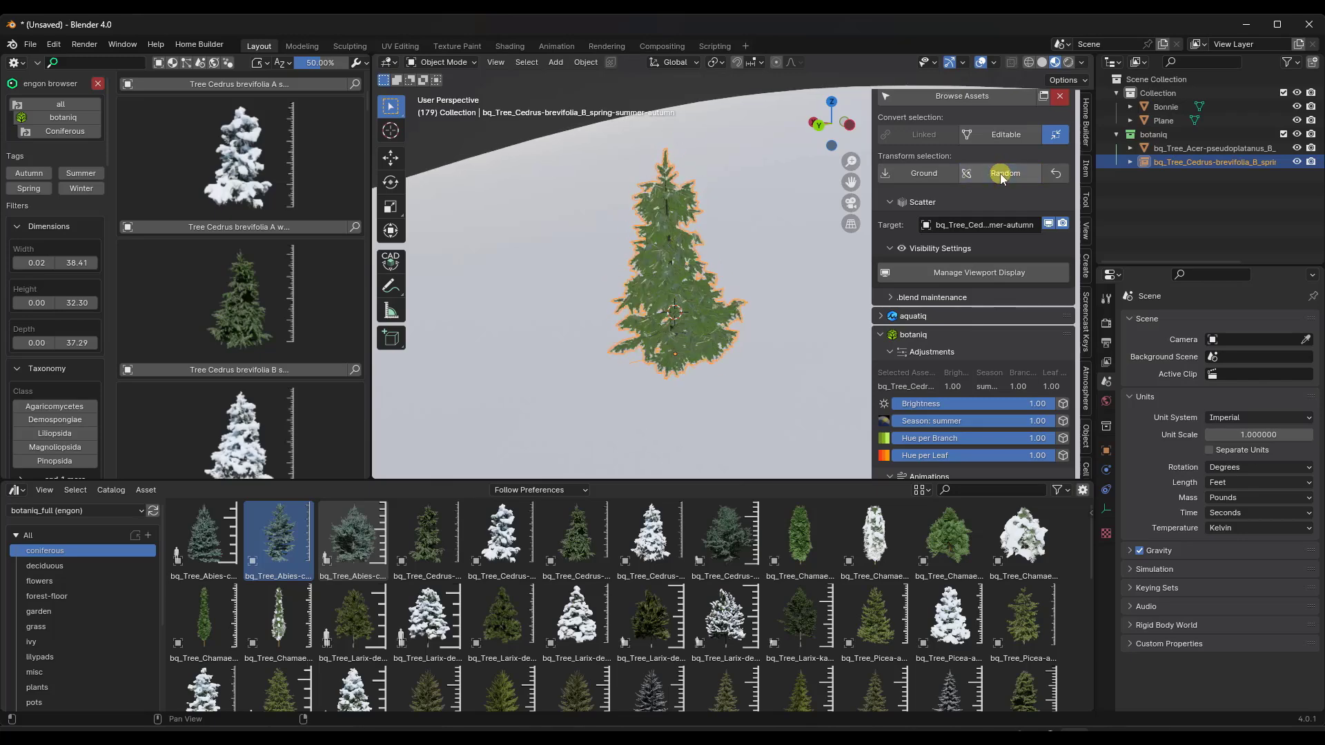
left_click(1003, 178)
left_click(1003, 178)
left_click(1003, 178)
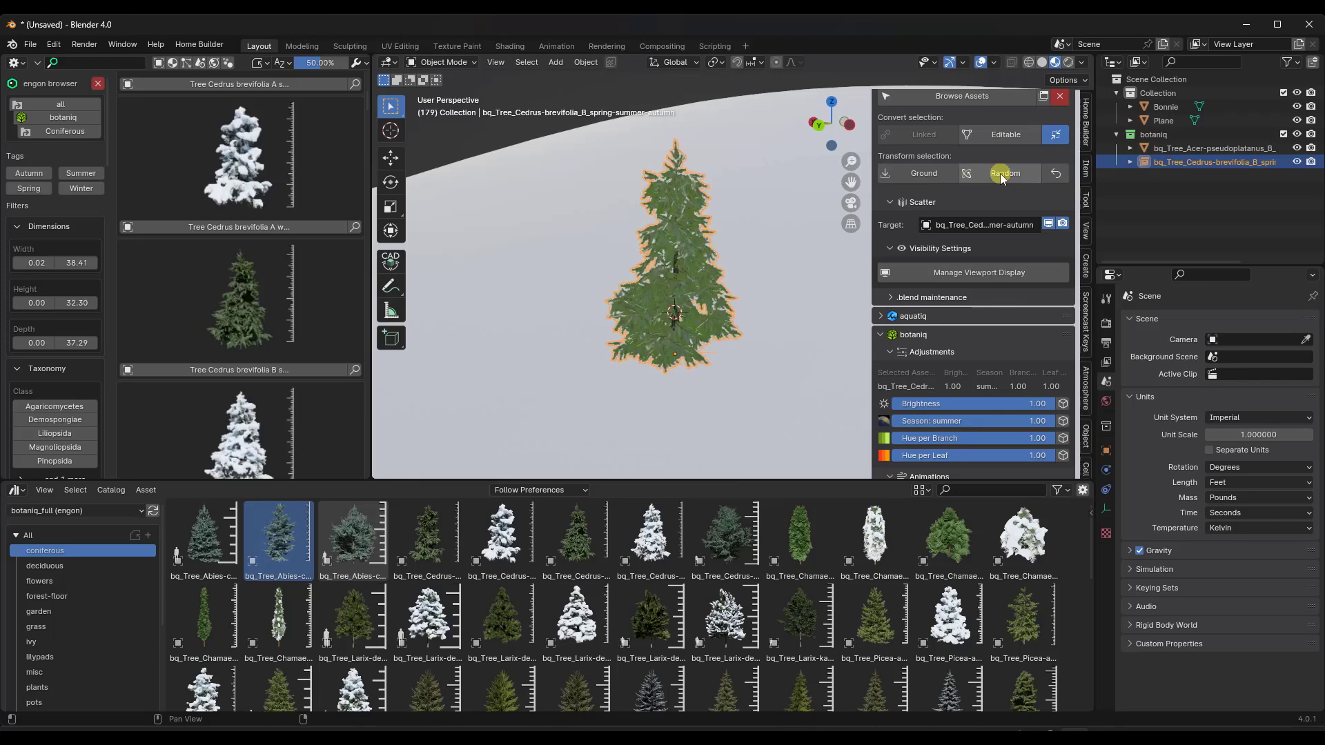
left_click(1003, 178)
Reset the cedar's randomized transform and inspect the tree up close.
middle_click_drag(716, 312, 846, 245)
scroll(1001, 207, "up", 1)
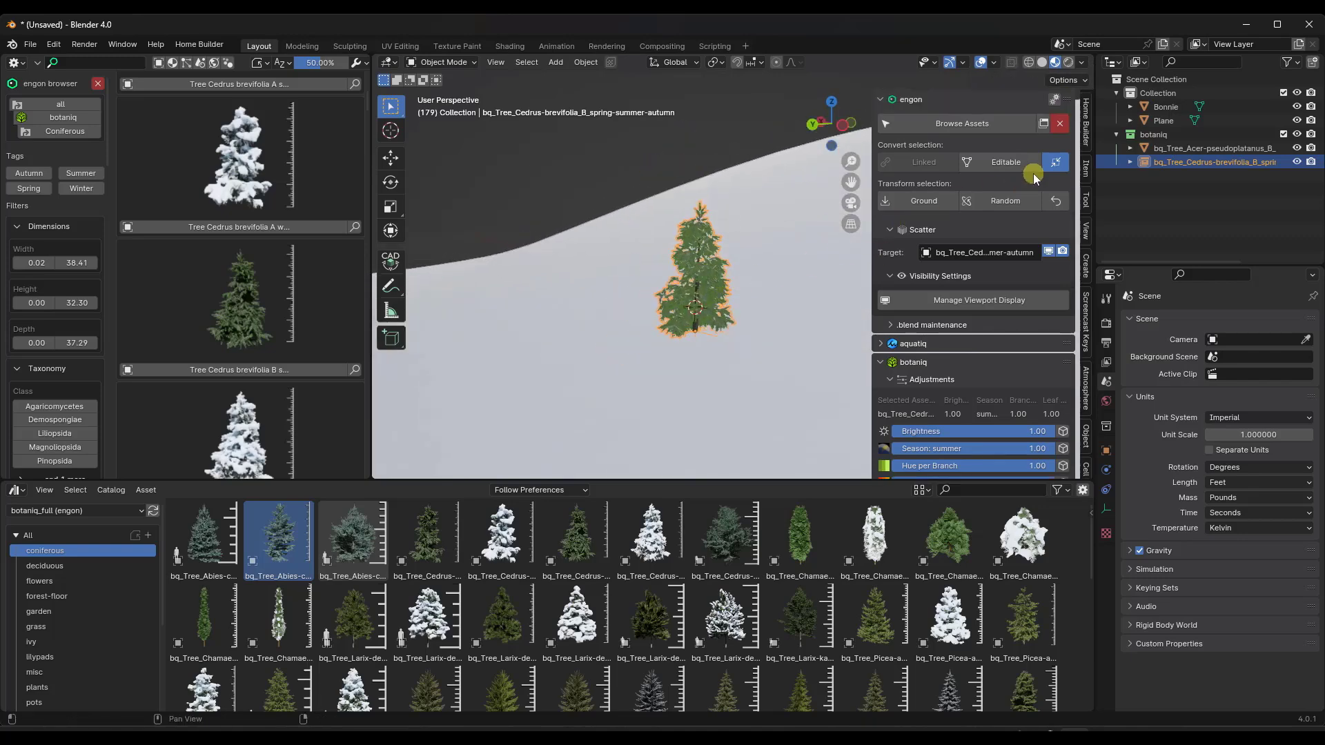
left_click(1058, 203)
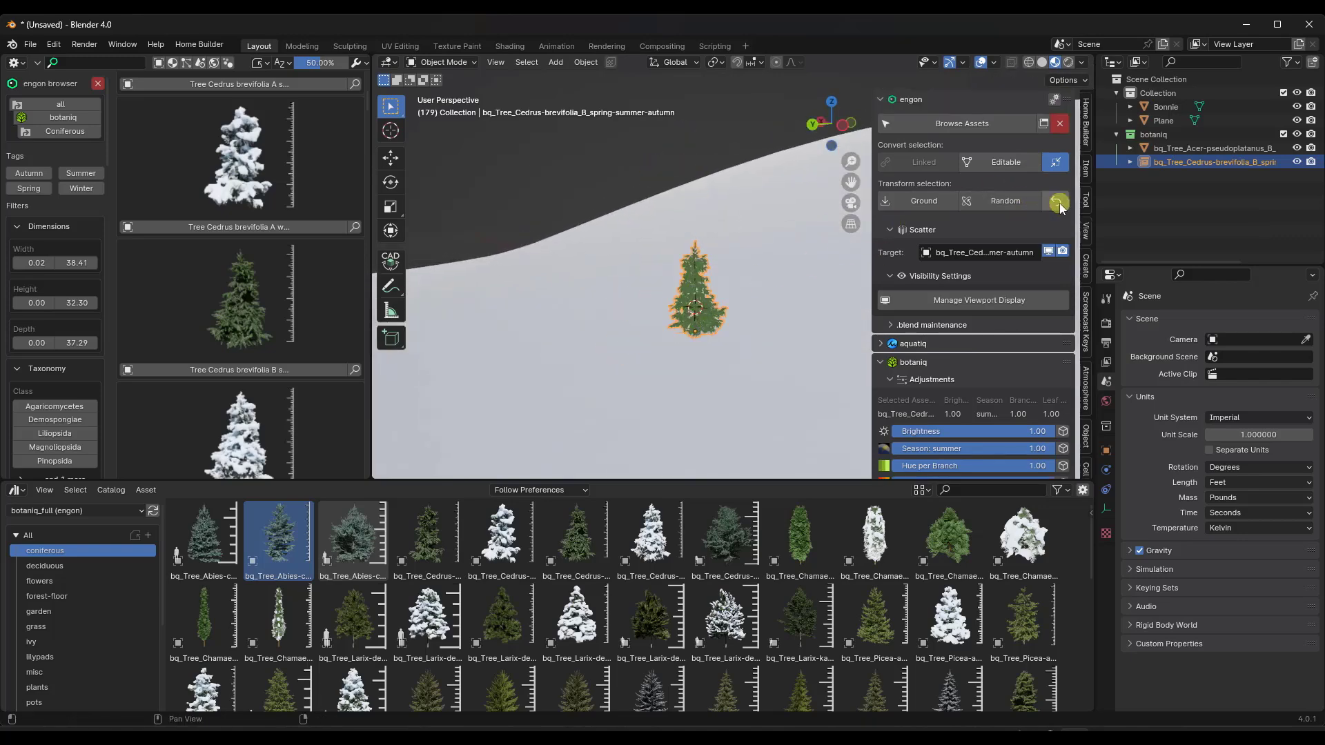
scroll(642, 330, "up", 3)
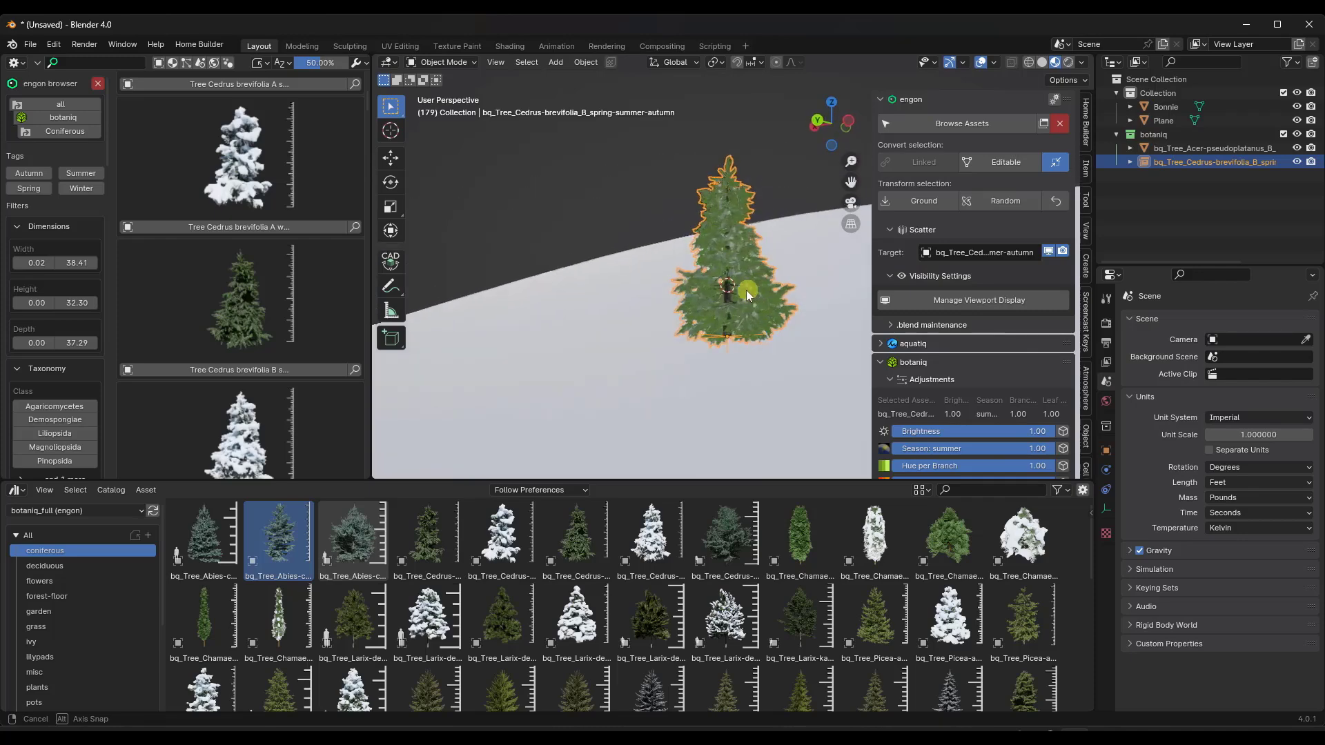
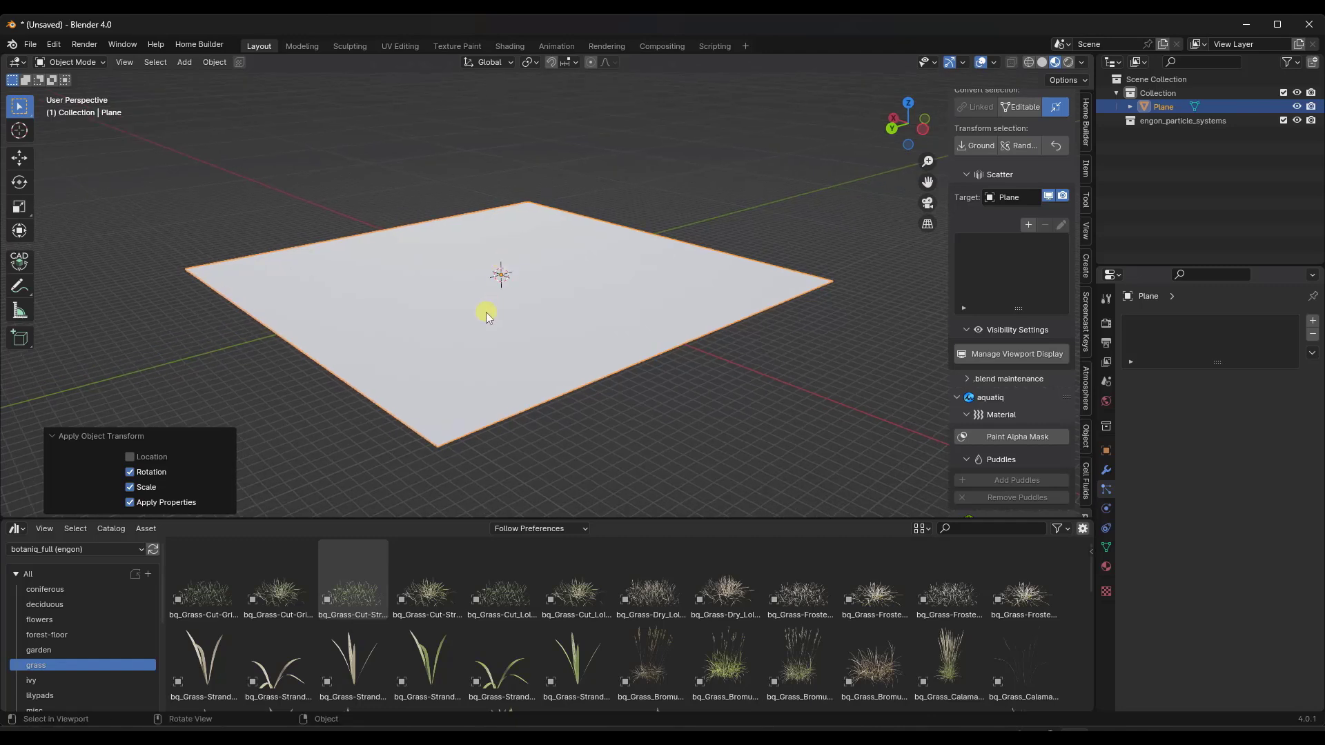
Add an empty scatter named Particle System to the plane with a count of 1000, textured display and 100% display percentage.
scroll(519, 256, "down", 2)
middle_click_drag(519, 256, 609, 281)
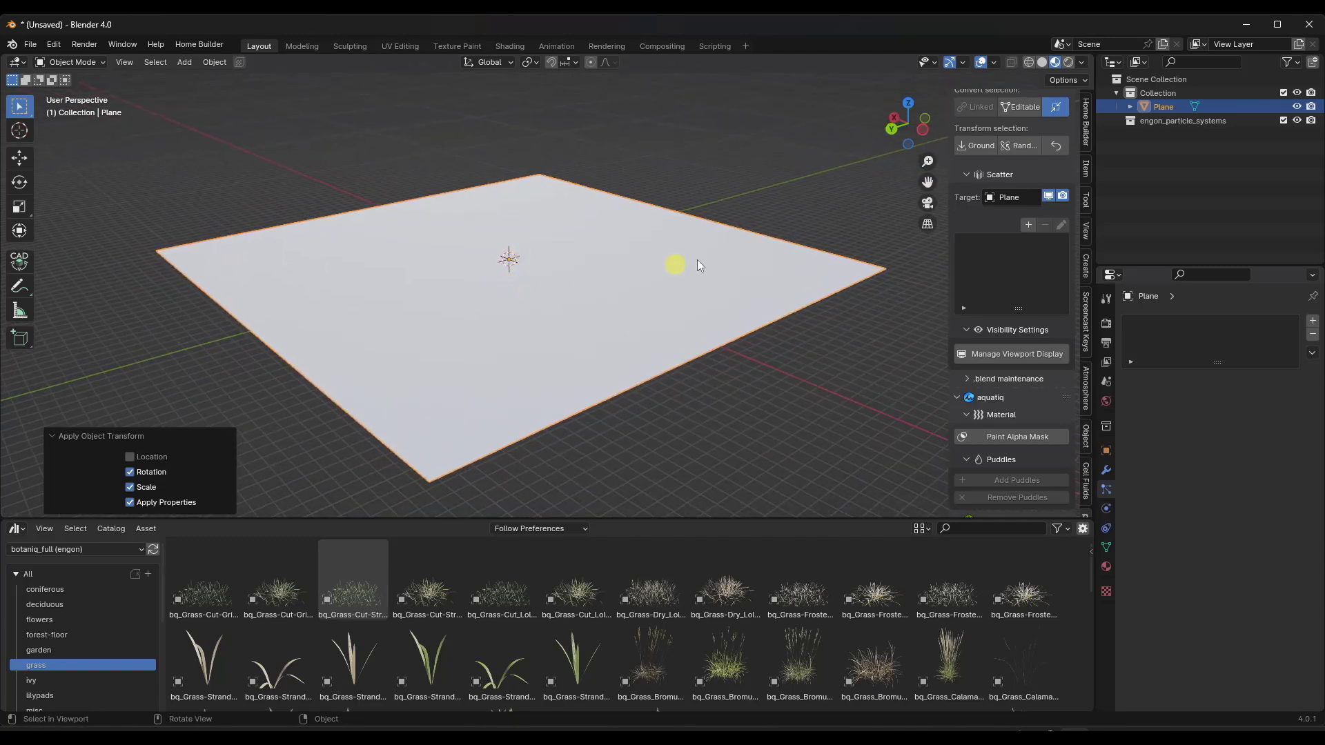
left_click(1028, 227)
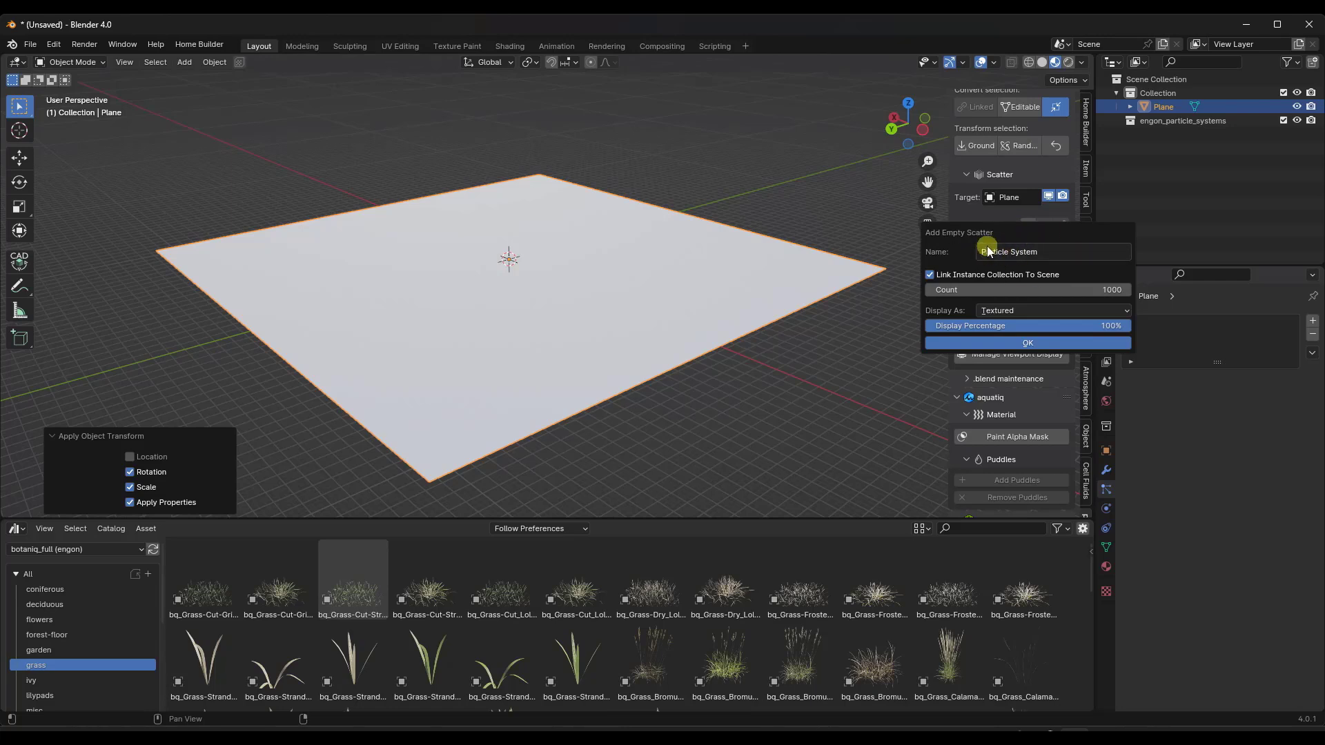
left_click(1006, 343)
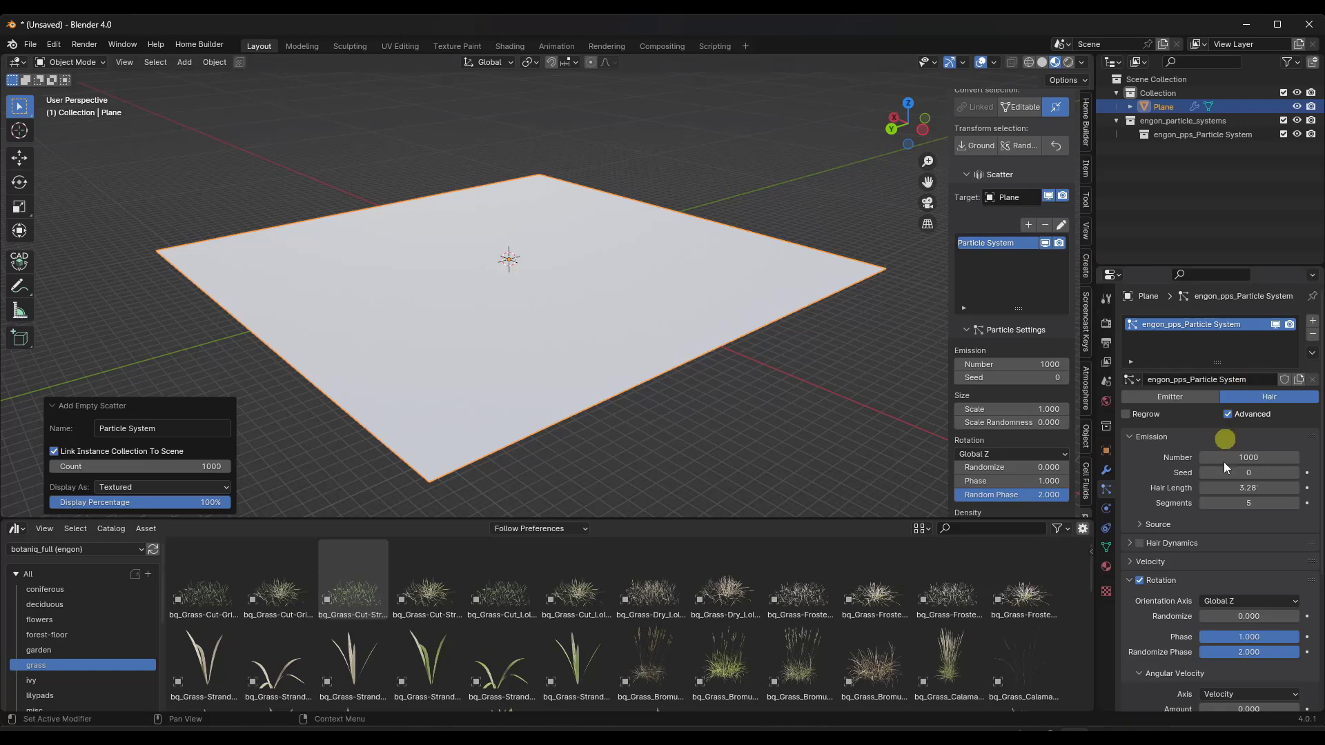
middle_click_drag(693, 233, 562, 267)
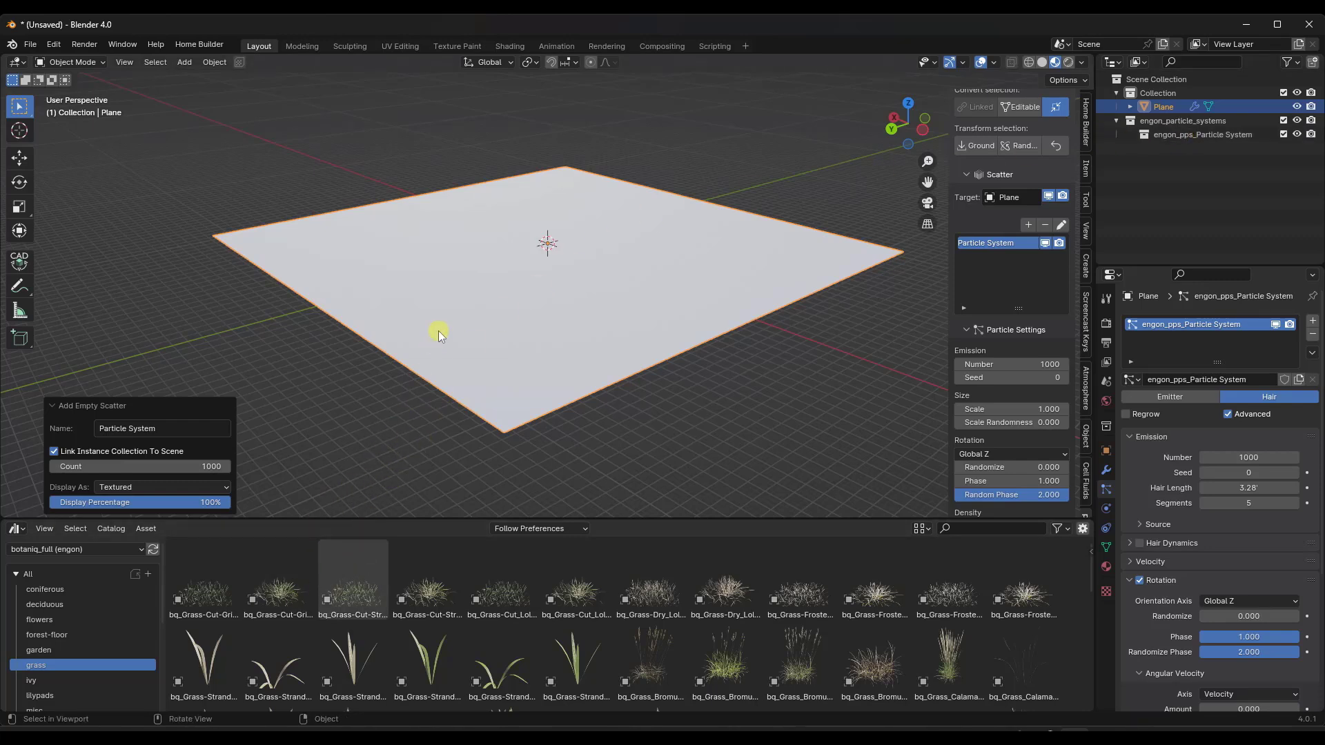
Place the Grass Lolium perenne F, G and H assets beside the plane, then select the plane.
scroll(456, 613, "down", 5)
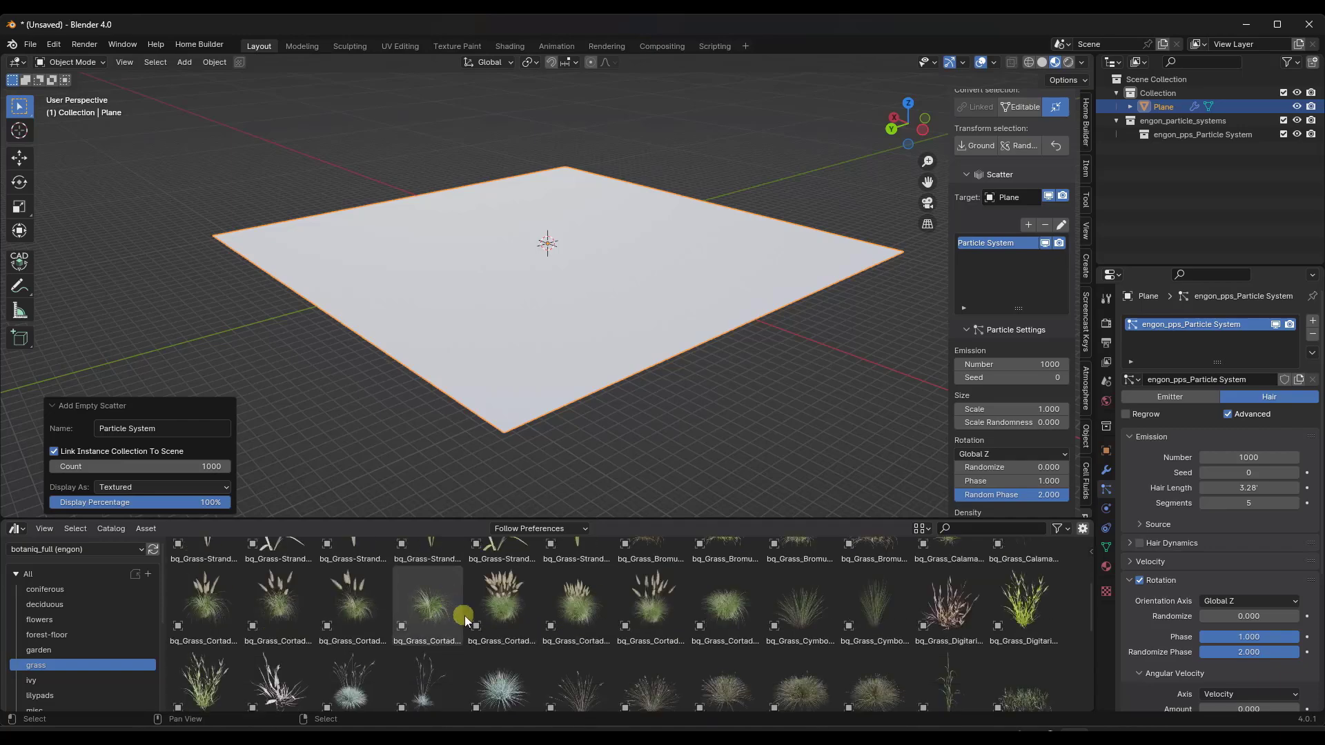
scroll(460, 618, "down", 5)
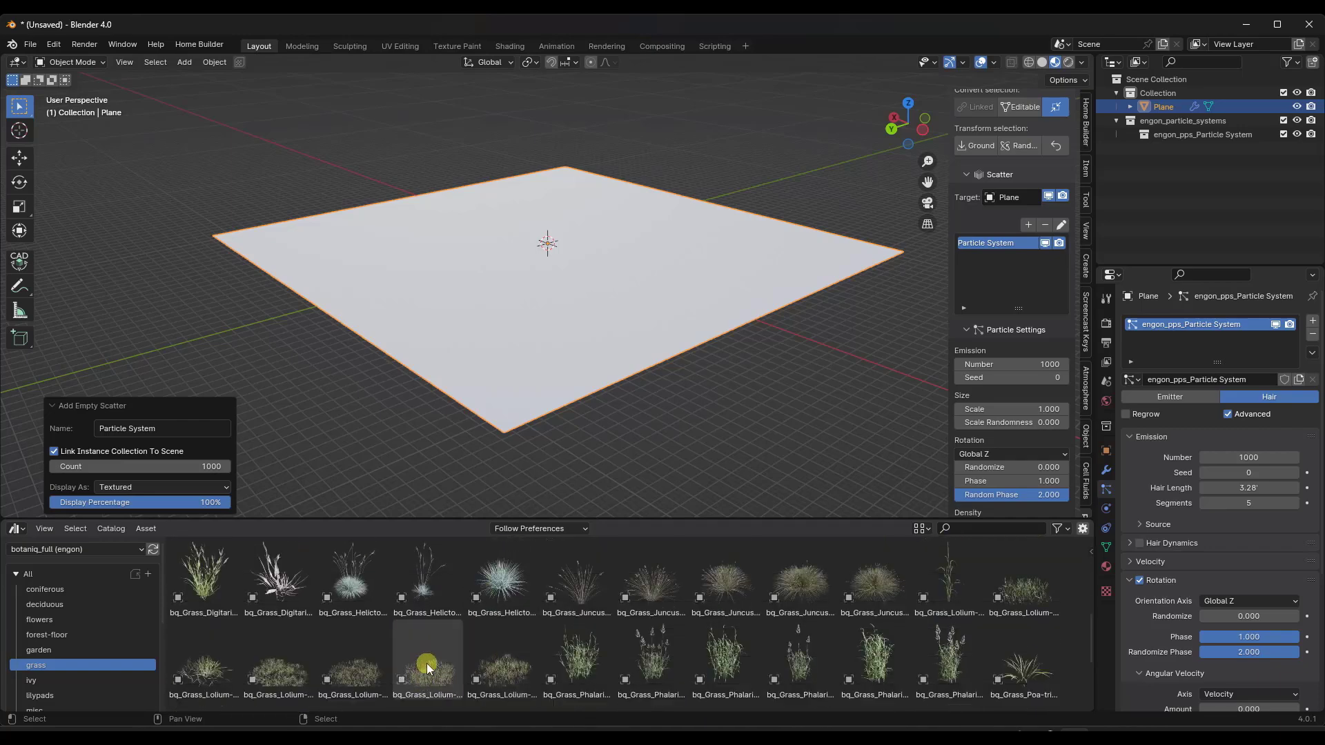
left_click_drag(383, 664, 288, 340)
left_click_drag(428, 663, 312, 349)
left_click_drag(503, 659, 345, 371)
left_click(507, 274)
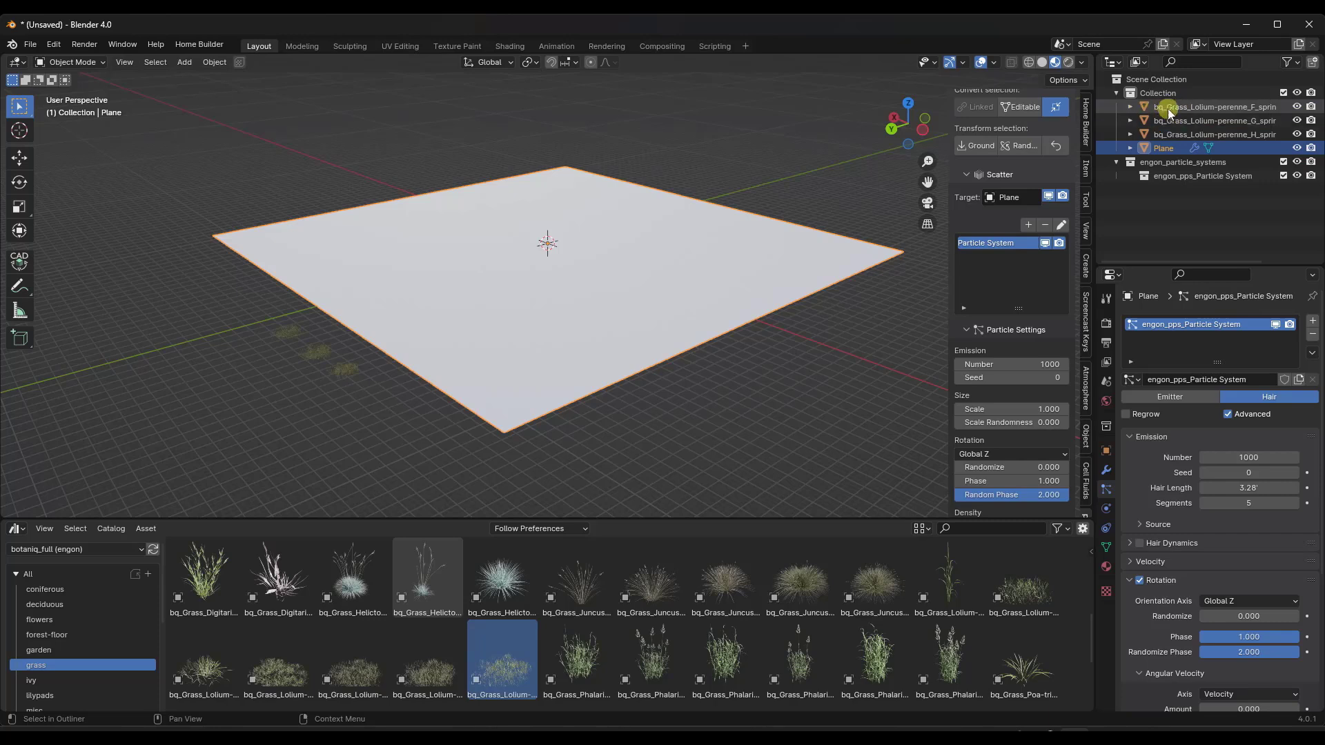
Convert the Lolium perenne F, G and H grass objects to linked assets one by one.
scroll(928, 219, "up", 4)
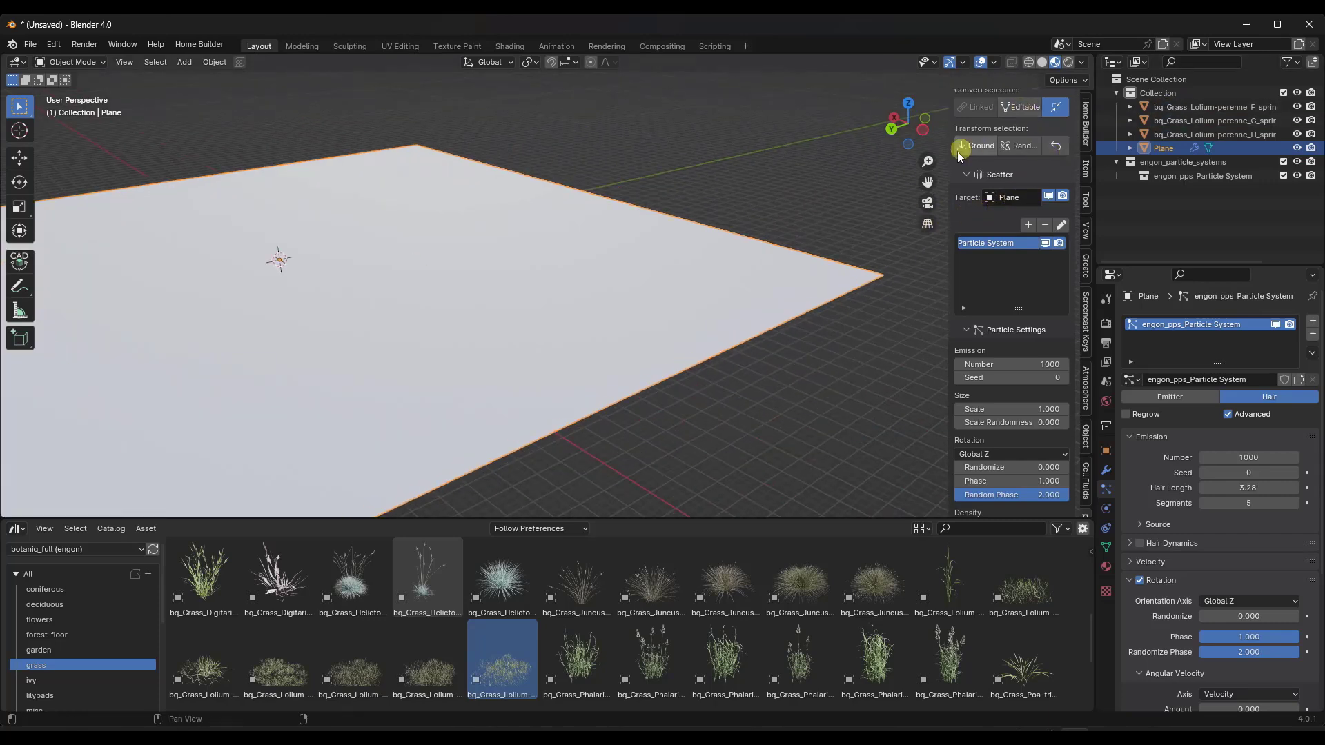
left_click_drag(946, 160, 870, 169)
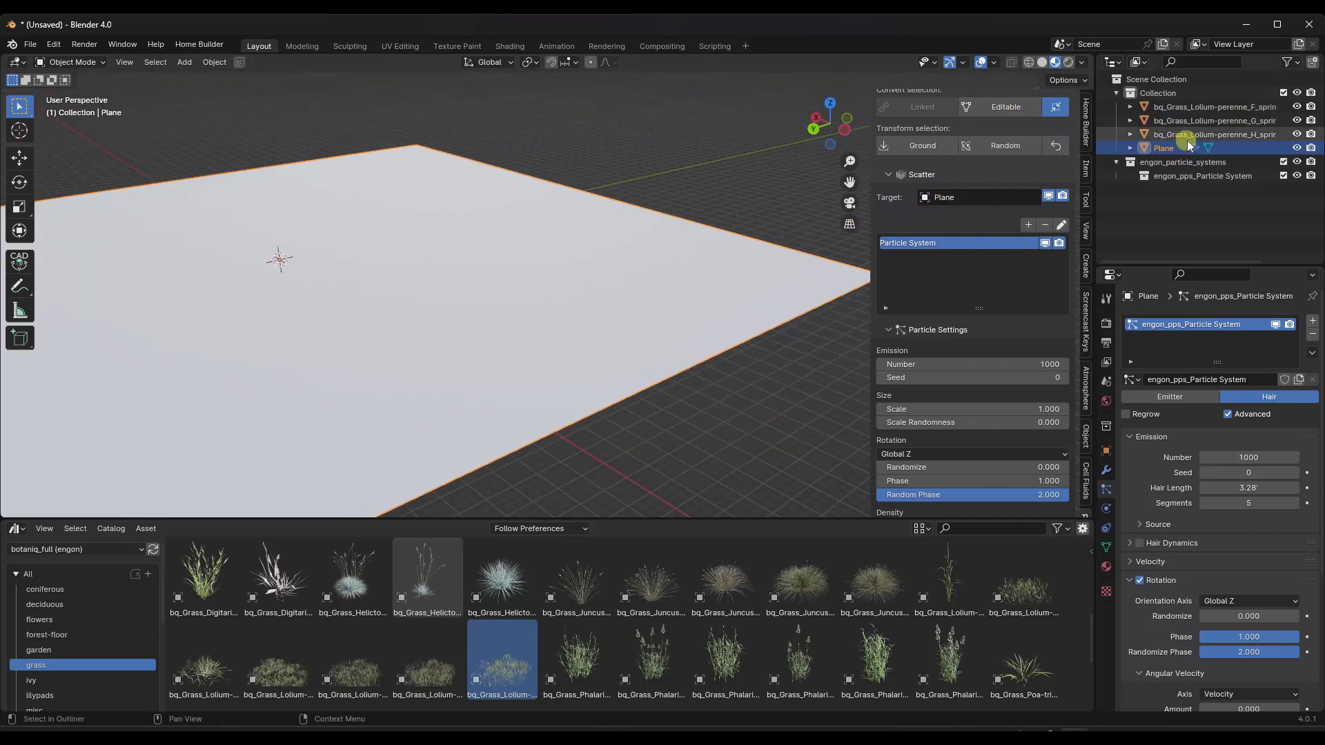
left_click(1186, 113)
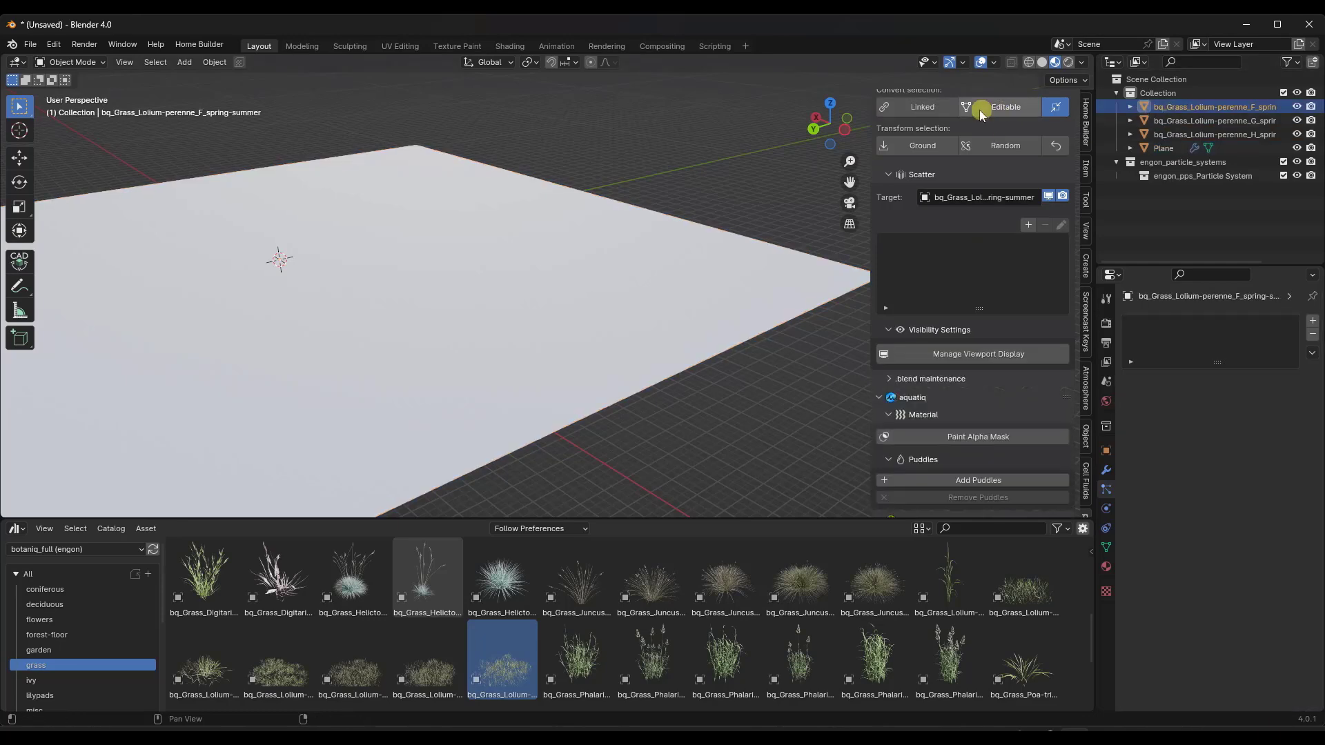
left_click(932, 110)
left_click(1166, 120)
left_click(923, 107)
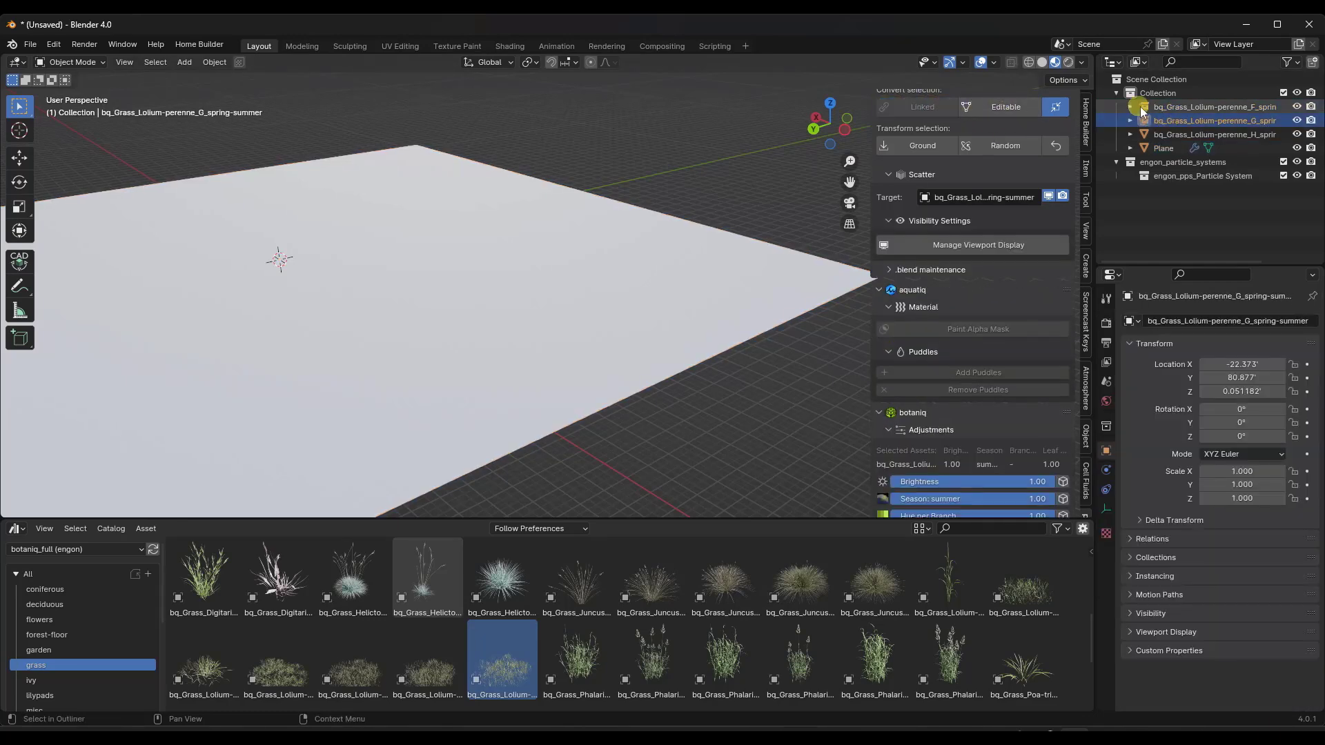
left_click(1156, 131)
left_click(895, 111)
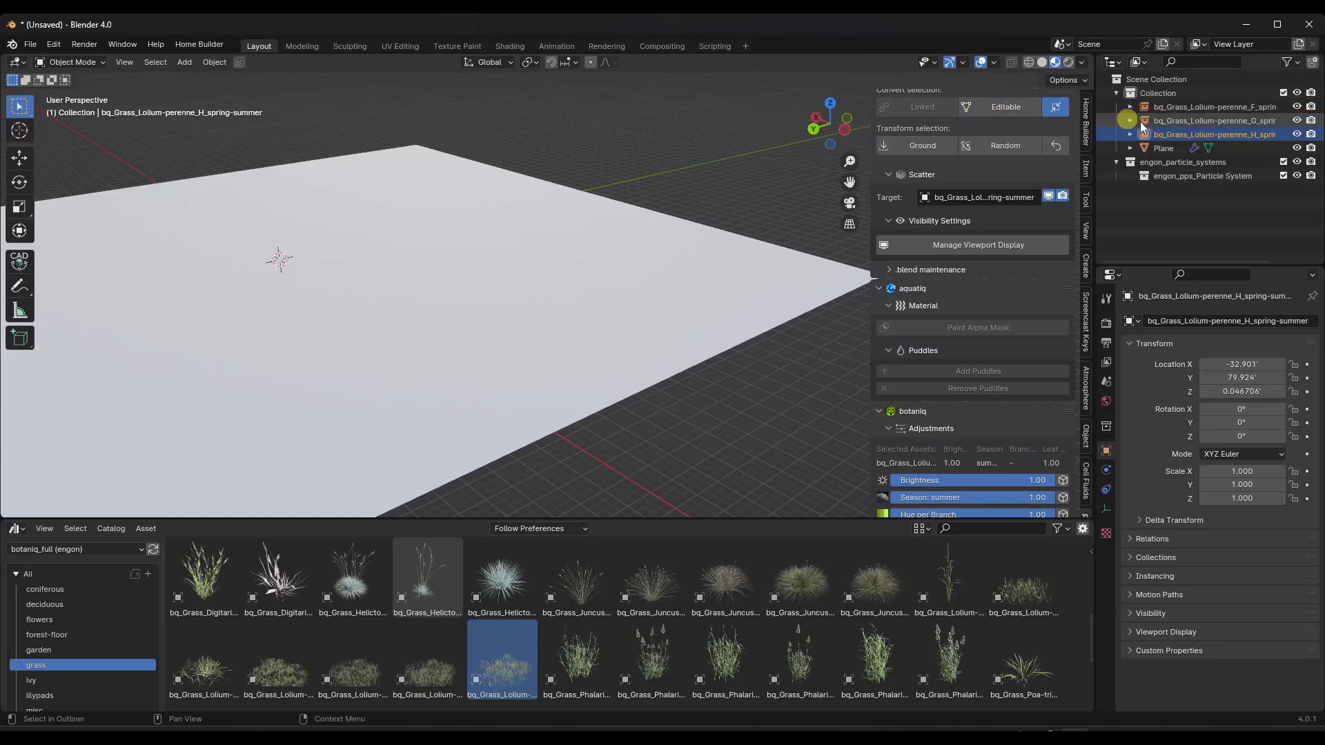
Convert the Lolium perenne H, G and F grasses back to editable objects.
left_click(998, 109)
left_click(1166, 121)
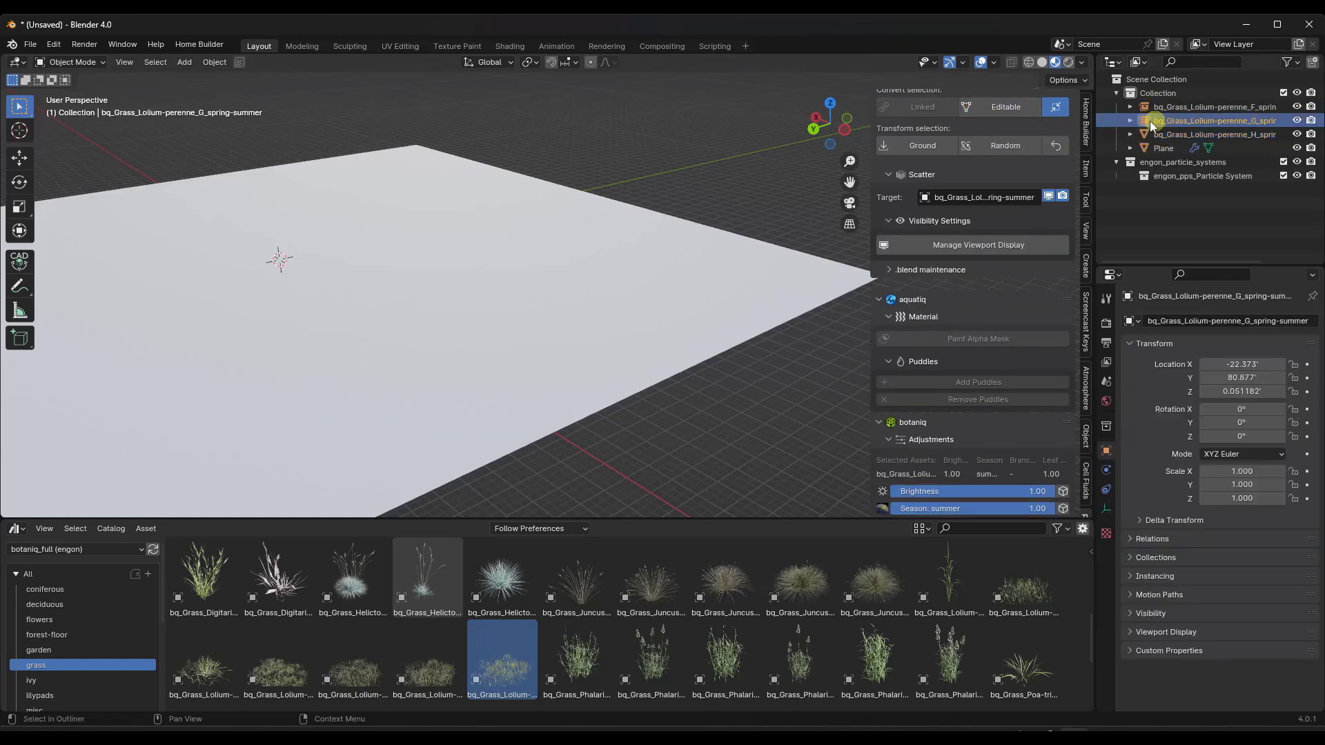
left_click(998, 107)
left_click(1141, 107)
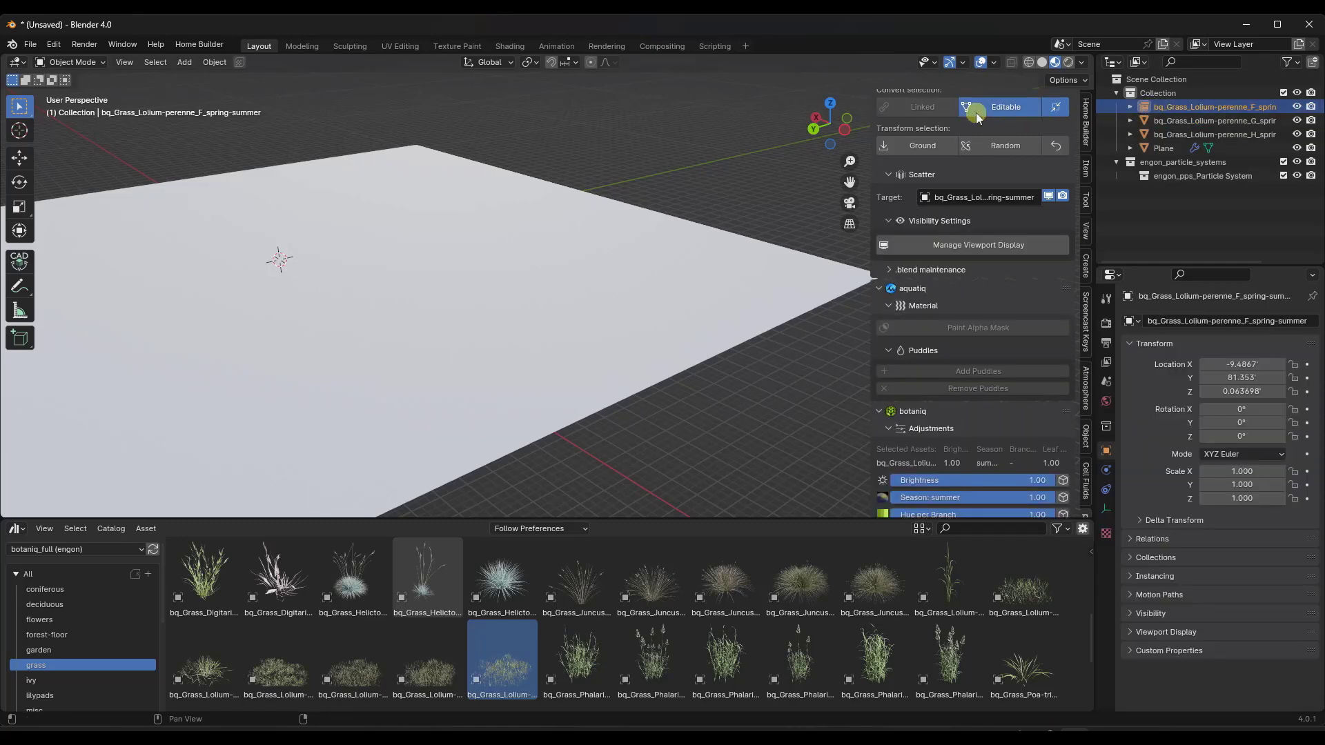
left_click(994, 108)
Move the three Lolium perenne grass objects into the engon_pps_Particle System collection and select the plane.
scroll(593, 307, "down", 6)
scroll(242, 372, "up", 1)
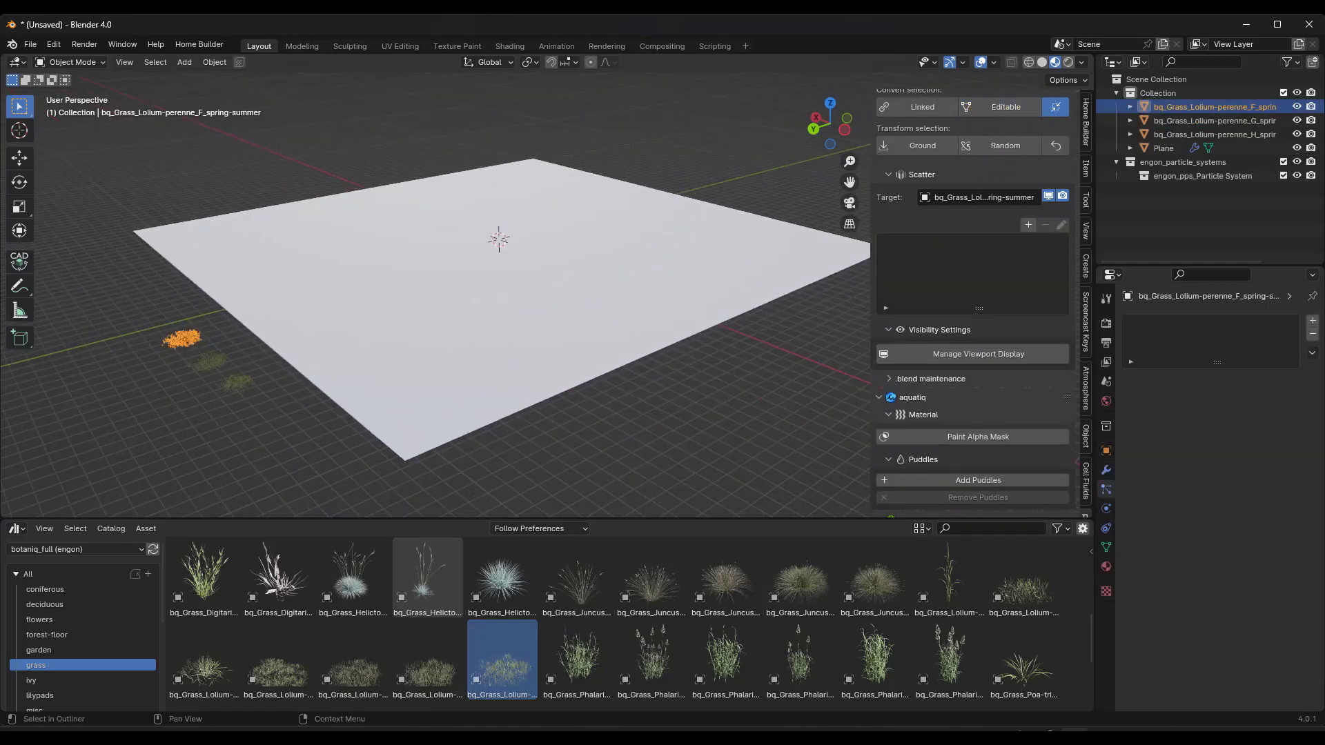
left_click_drag(1182, 110, 1178, 150)
left_click(773, 267)
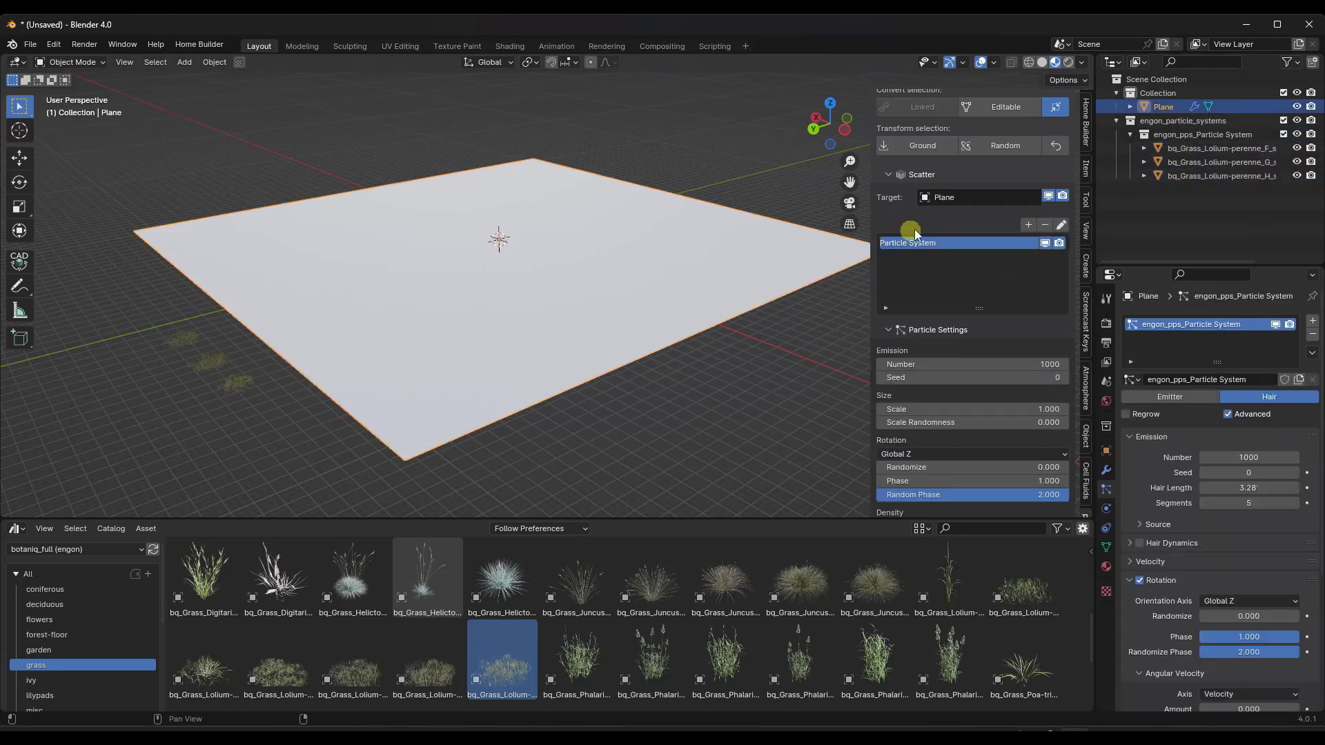
Subdivide the plane's mesh with 10 cuts and again with 4 cuts, then return to Object Mode.
scroll(1000, 265, "down", 6)
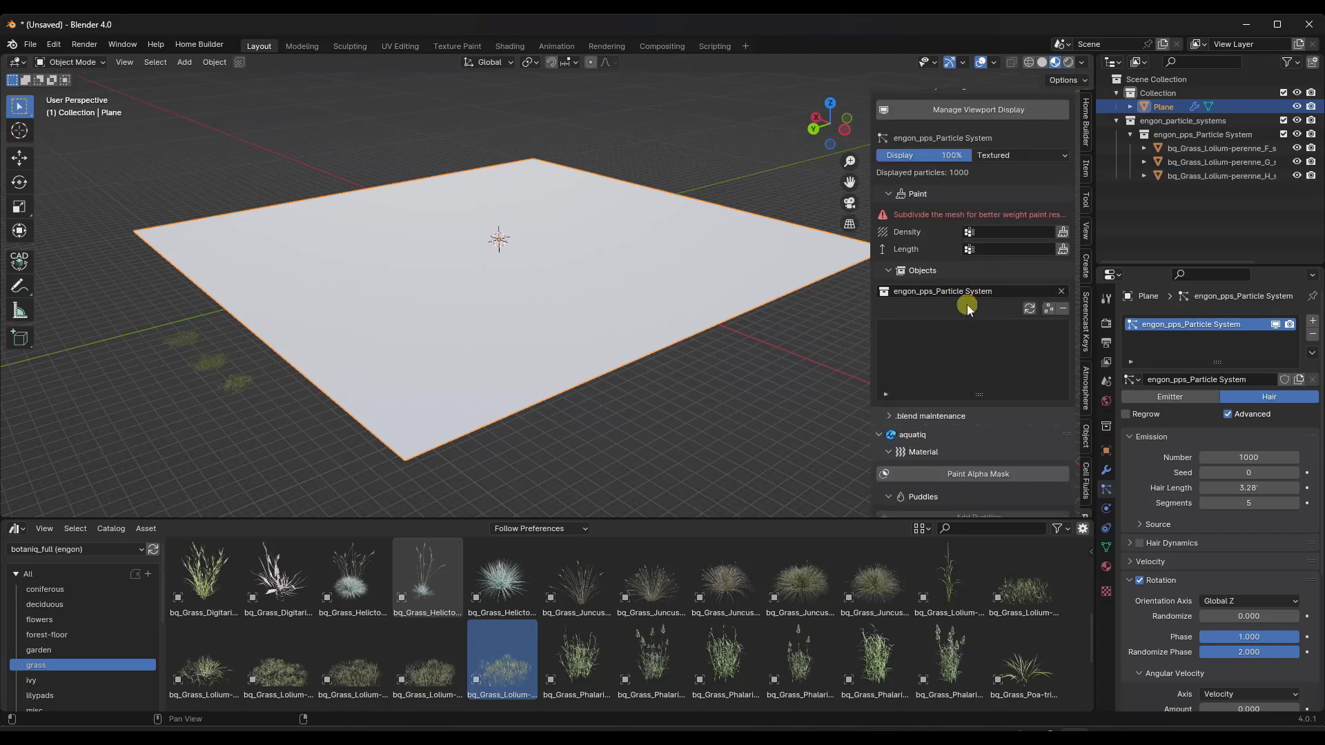
key("Tab")
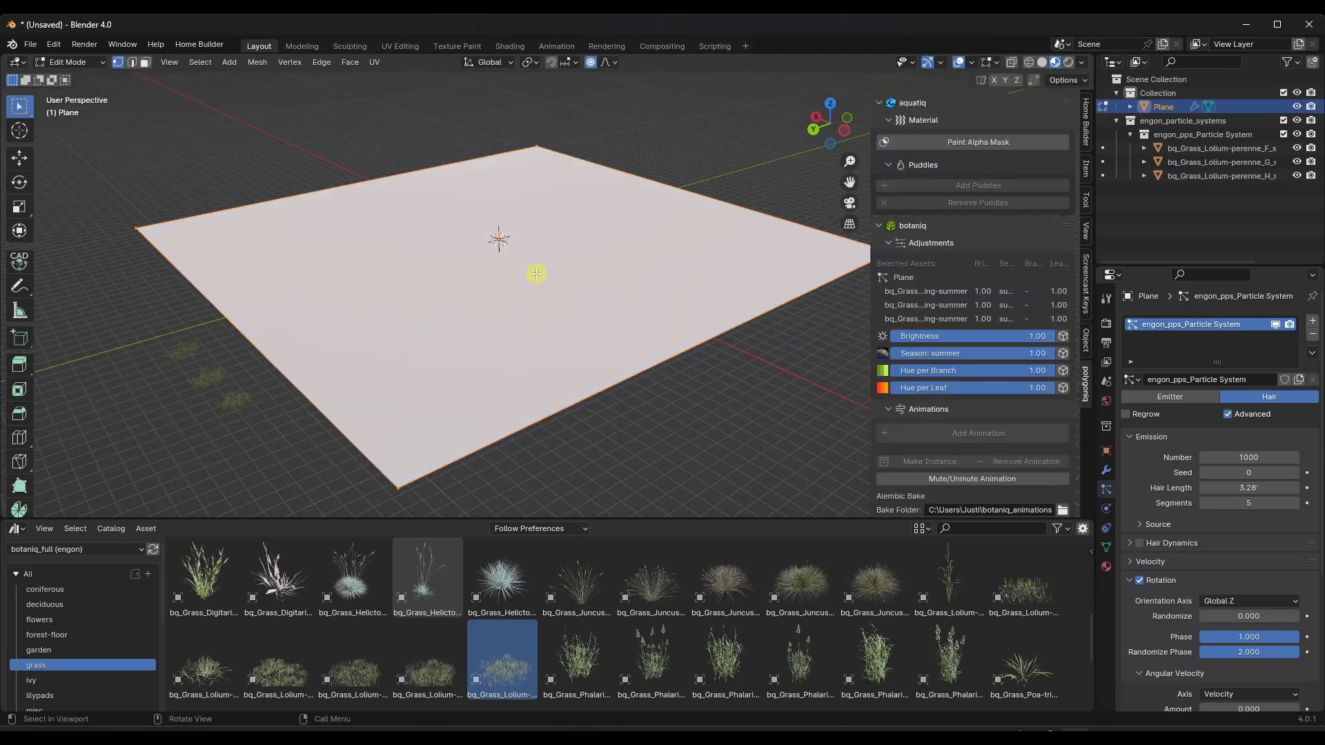
right_click(530, 250)
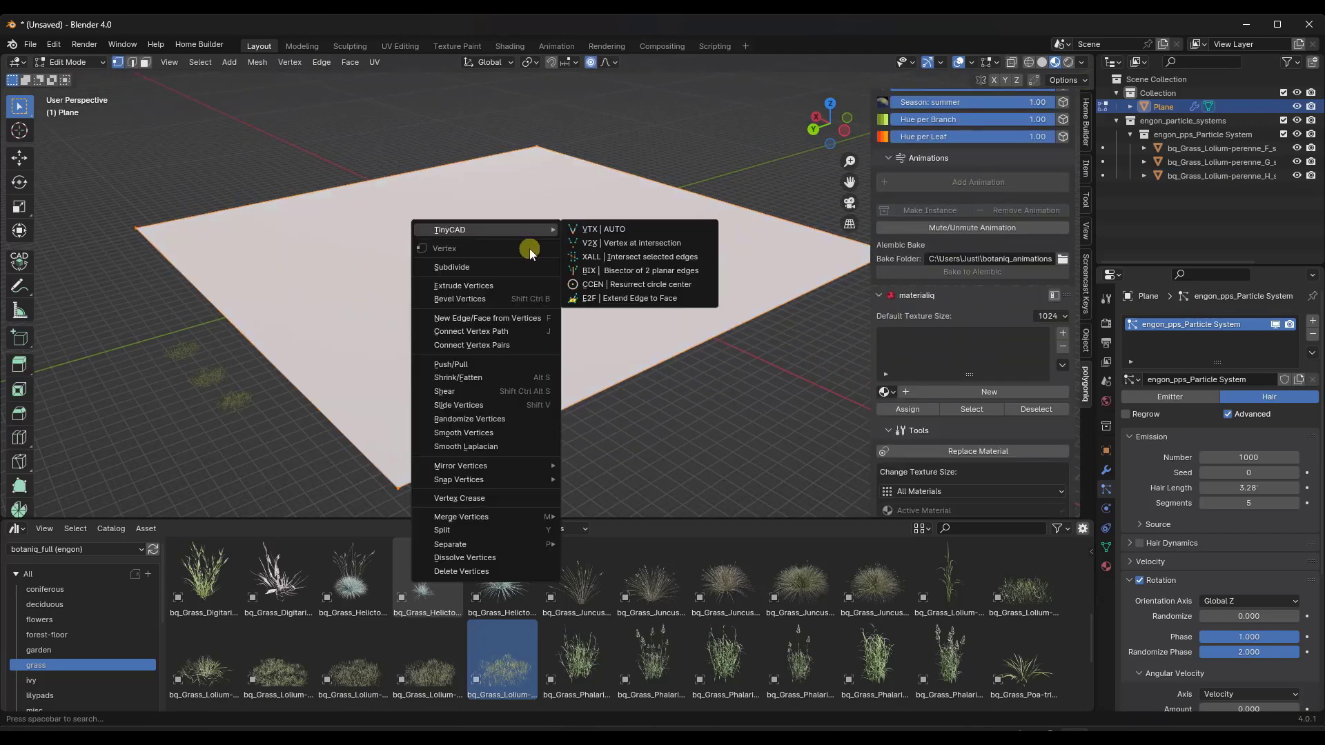
left_click(491, 266)
left_click_drag(160, 415, 307, 412)
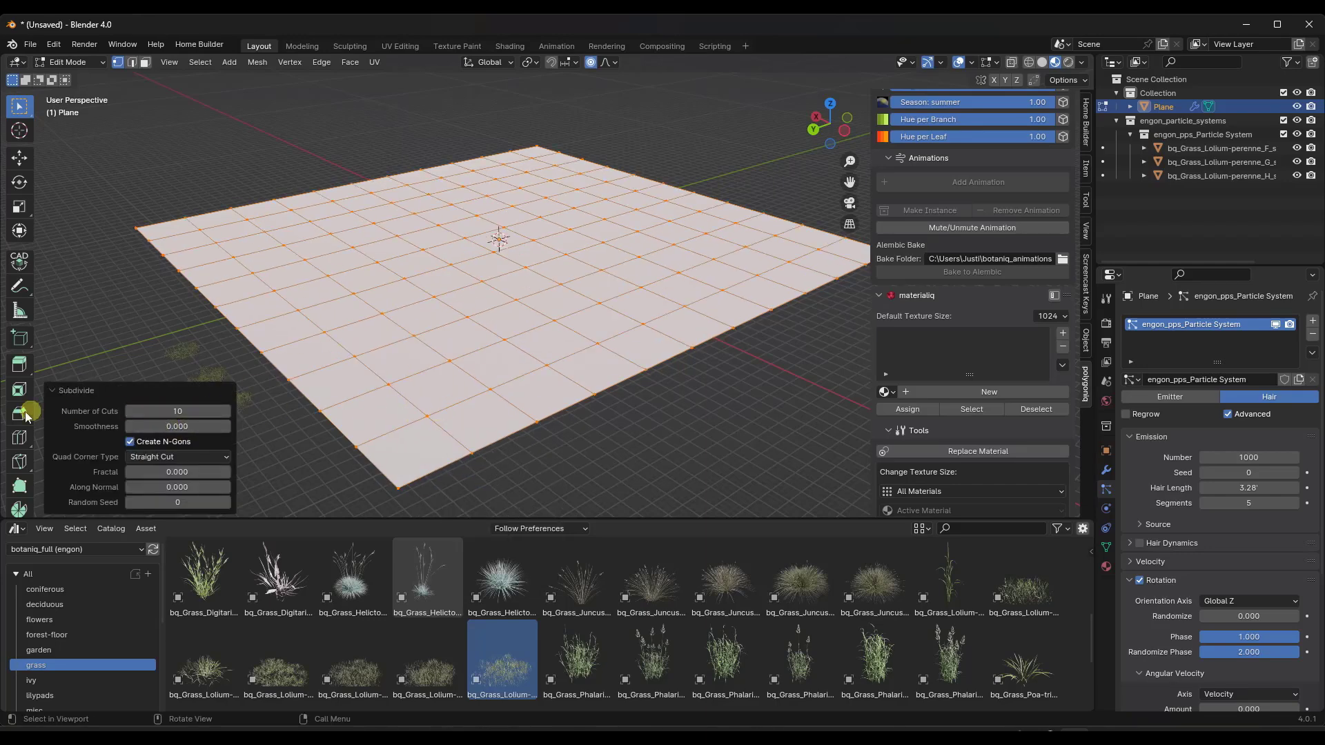
right_click(364, 320)
left_click(345, 322)
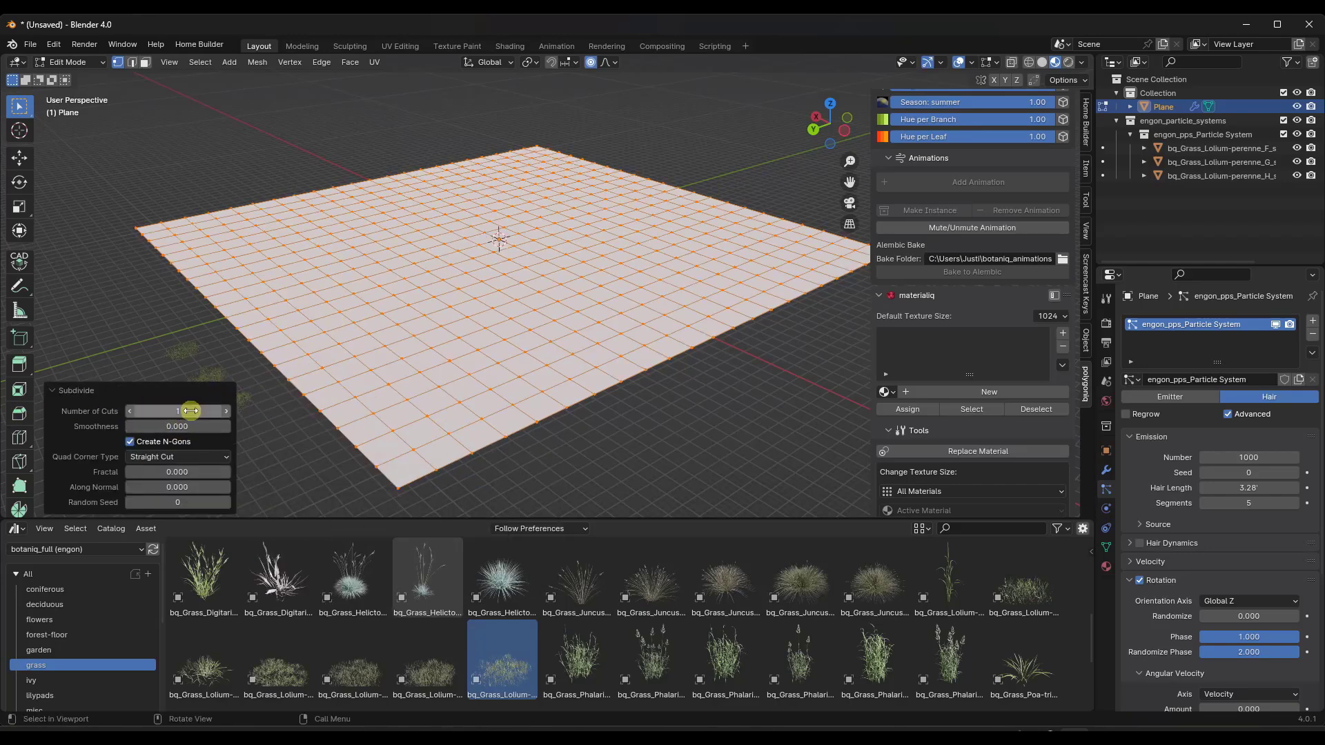
left_click_drag(207, 410, 238, 410)
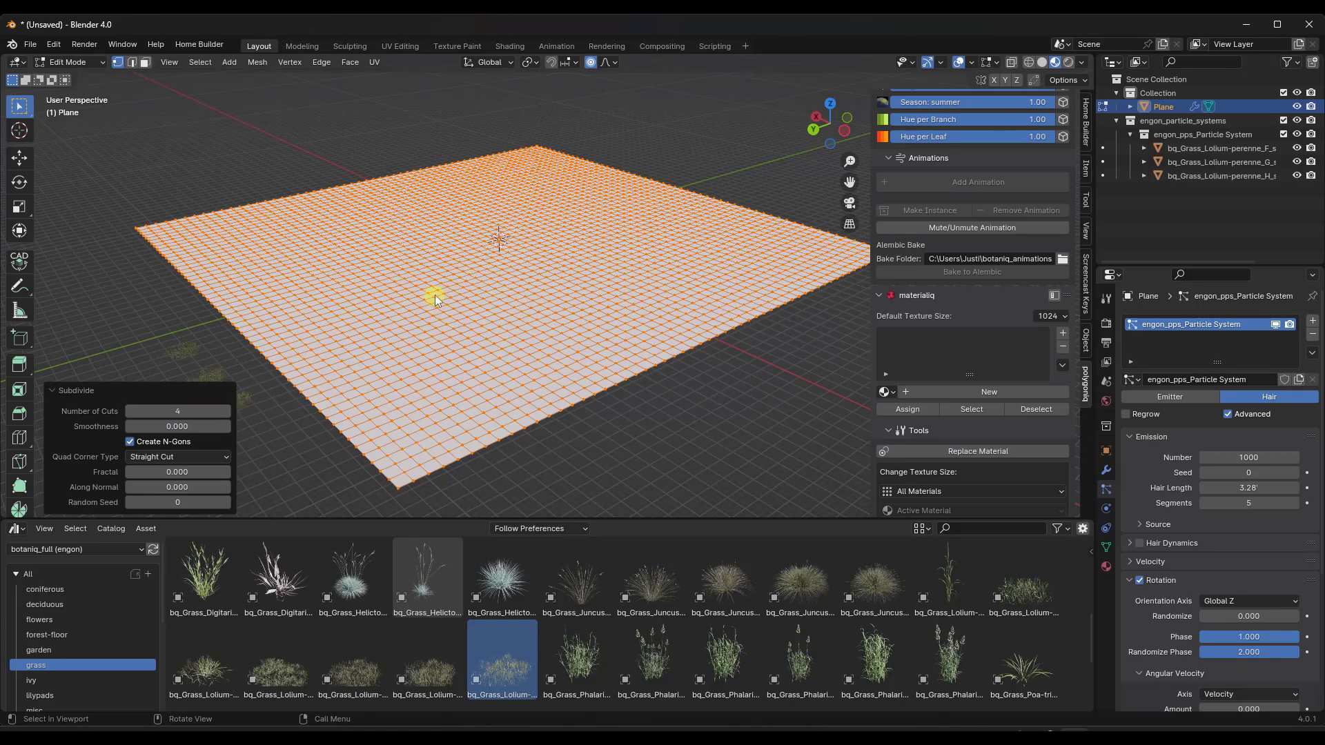
key("Tab")
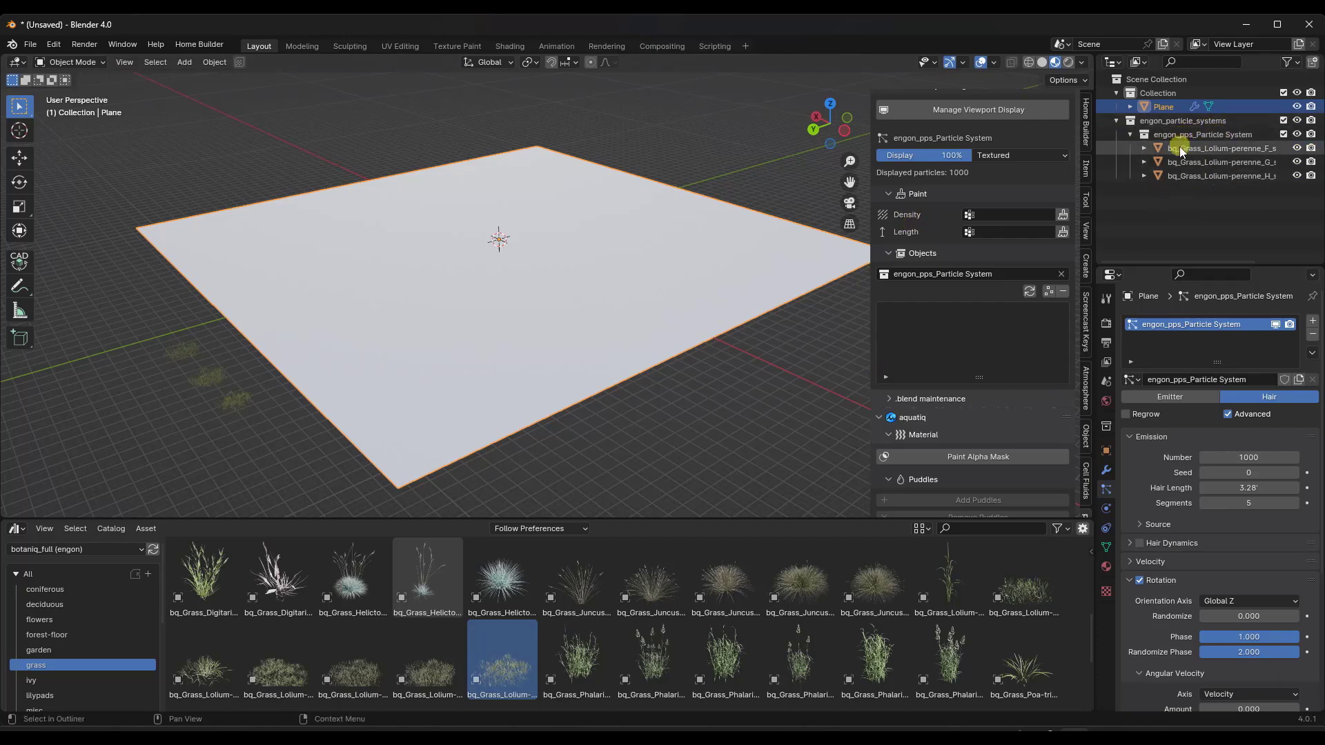
Refresh the particle system's object list so the three grasses are scattered across the plane.
left_click(1028, 294)
middle_click_drag(606, 315, 610, 308)
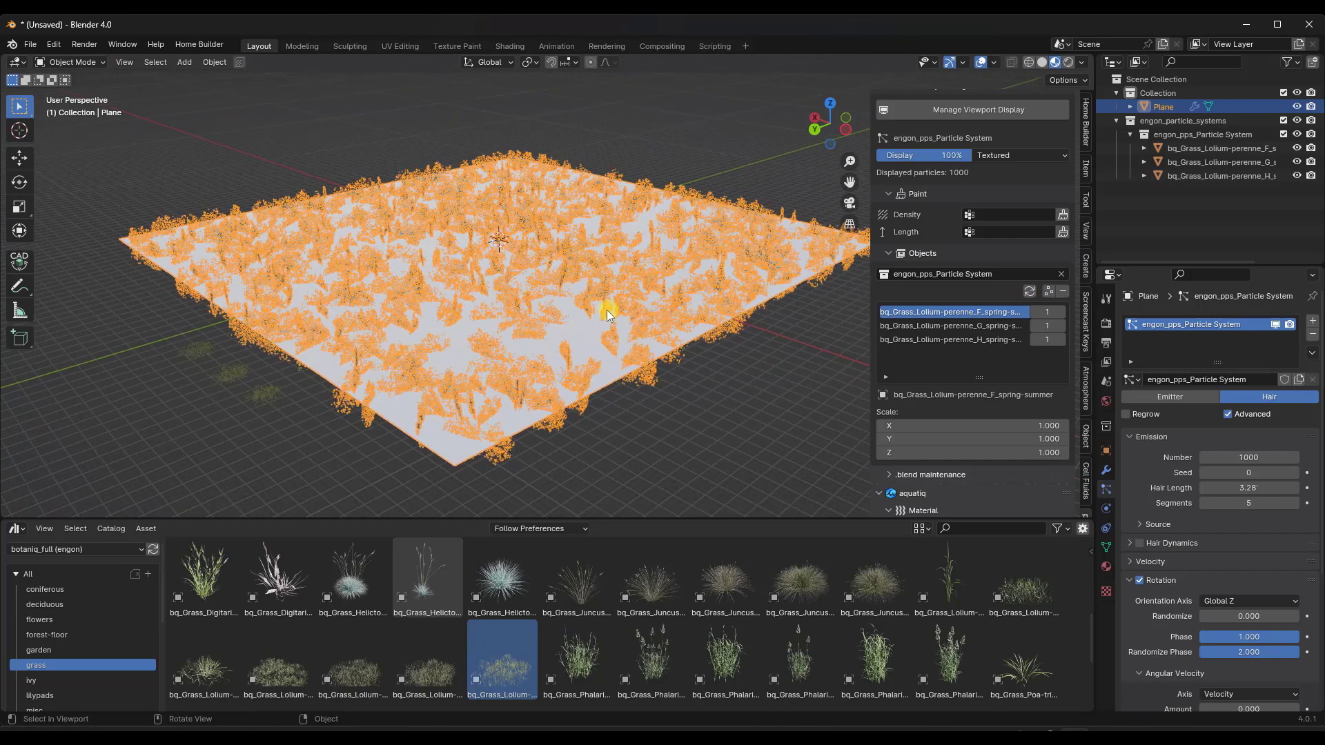
Set the Phase and Random Phase of the grass particle system's rotation to 0.
scroll(958, 298, "up", 8)
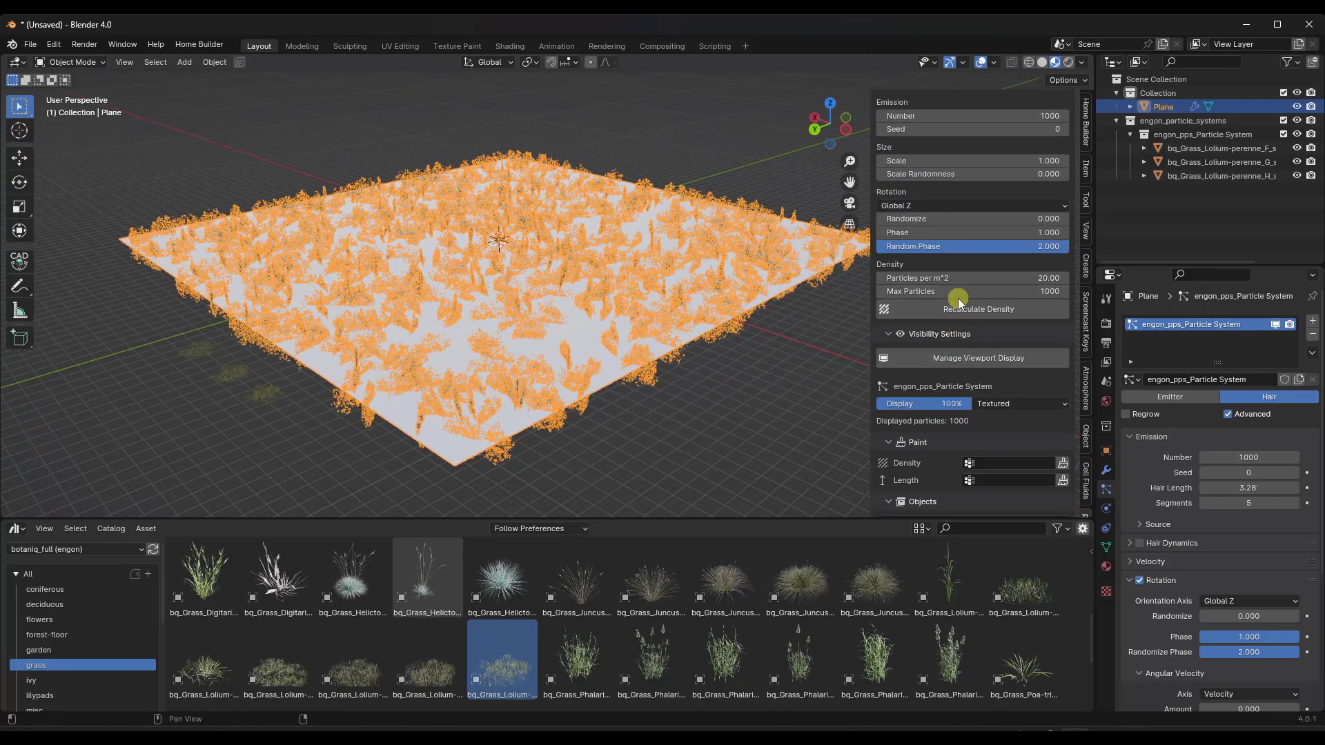
scroll(962, 297, "up", 1)
middle_click_drag(477, 349, 514, 322)
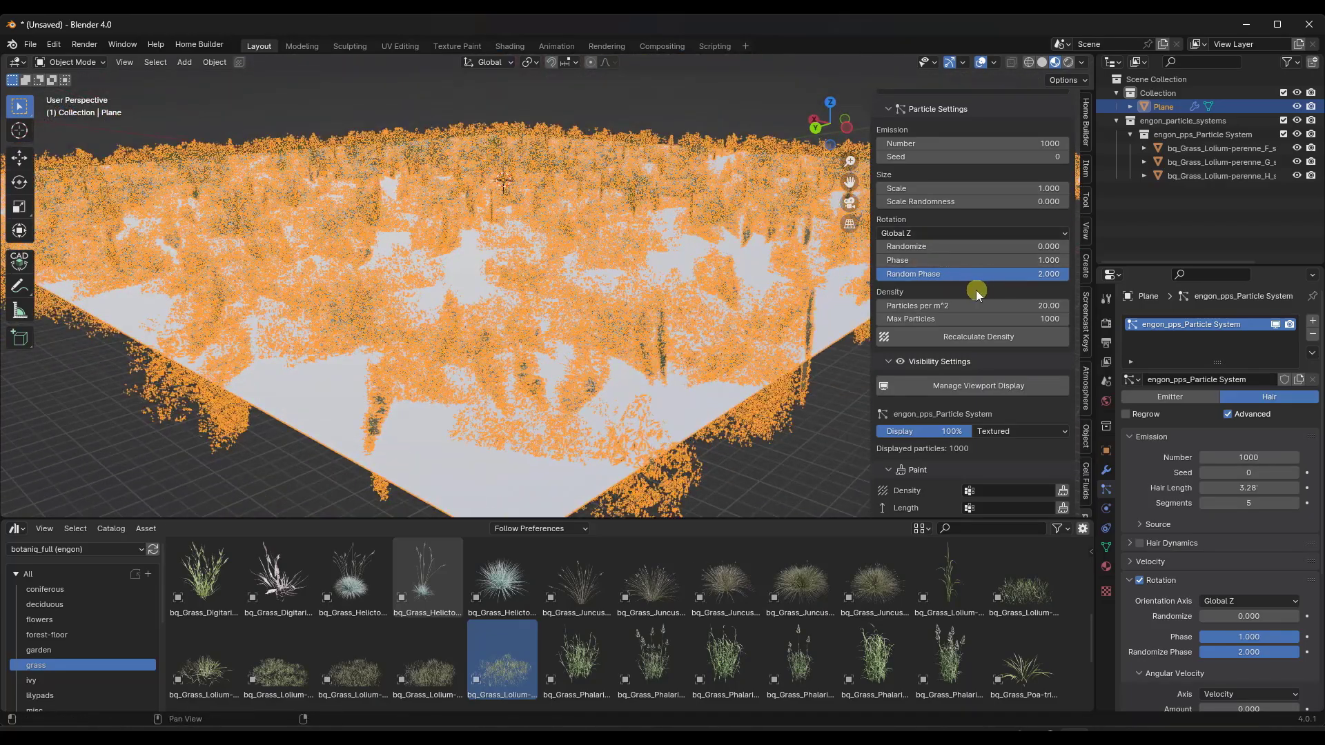
left_click(918, 261)
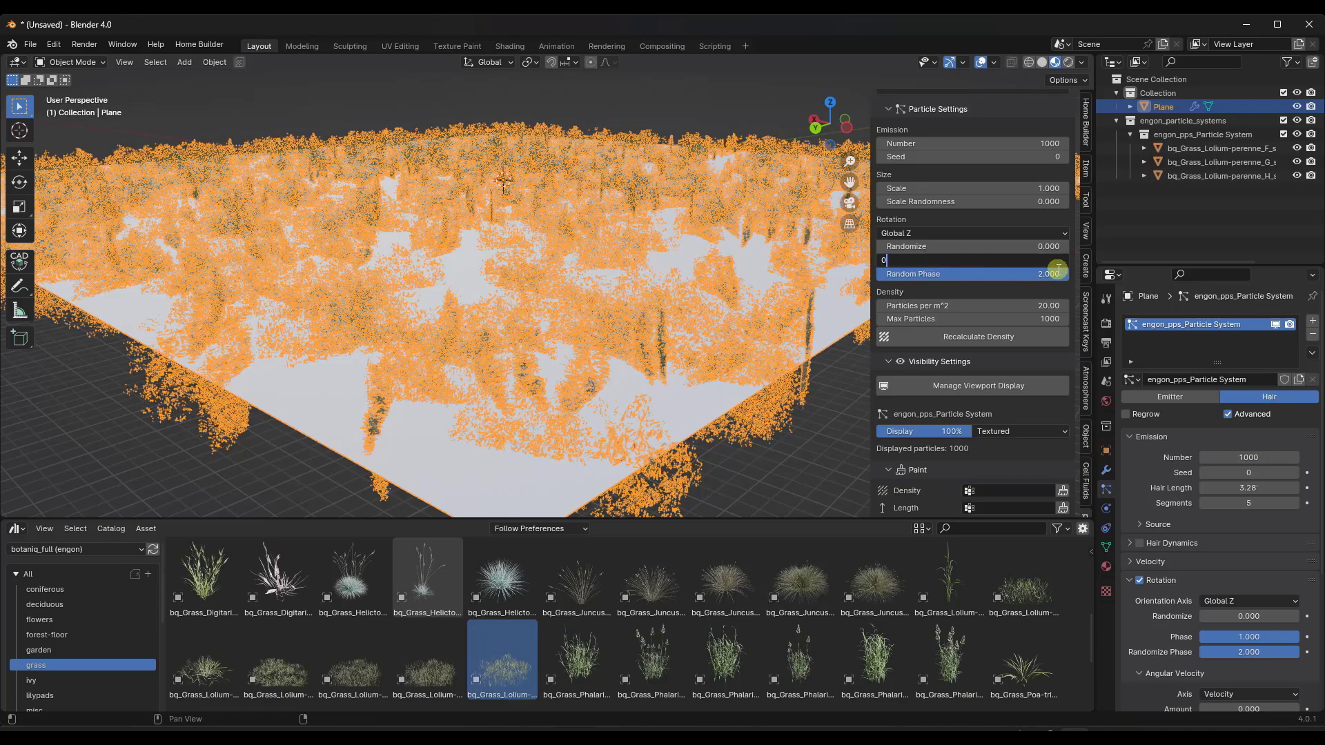
type("0")
key("Return")
key("BackSpace")
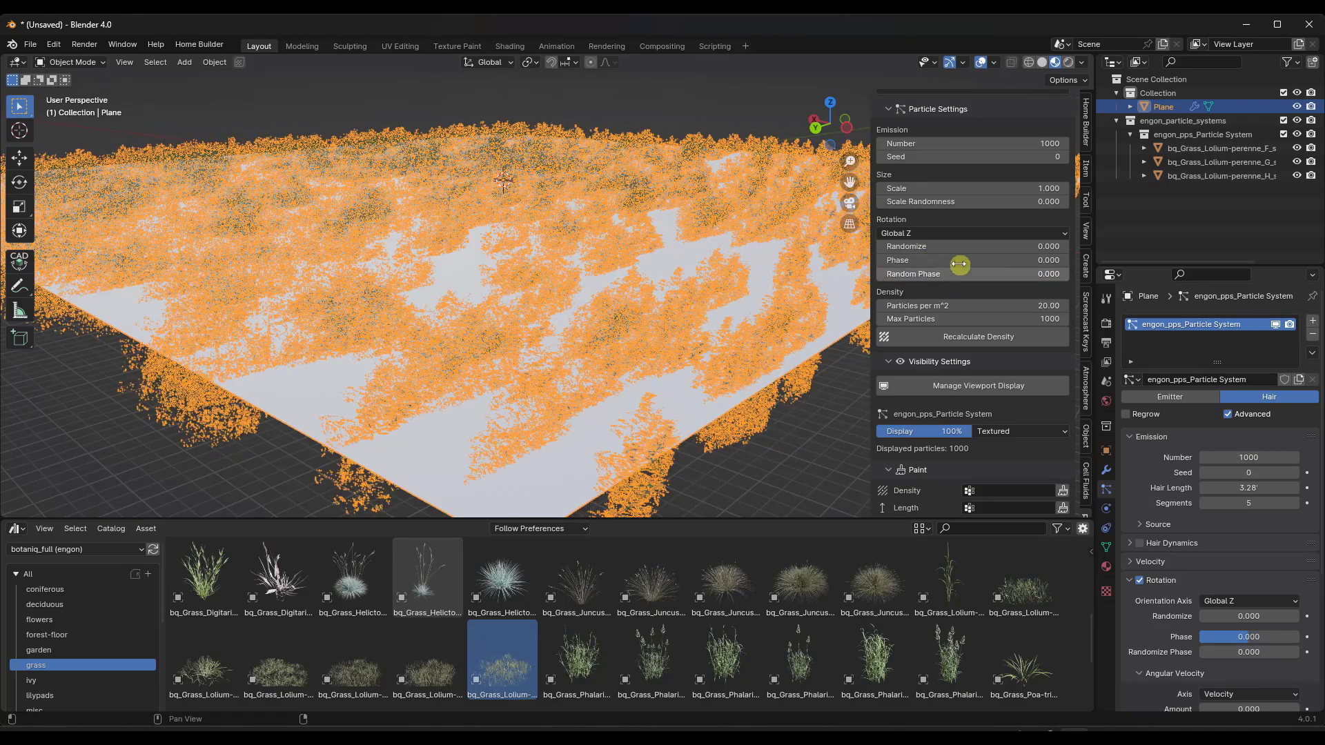
Set the grass particle system's rotation axis to Global Y and try out its Randomize value.
middle_click_drag(588, 258, 607, 258)
left_click(928, 233)
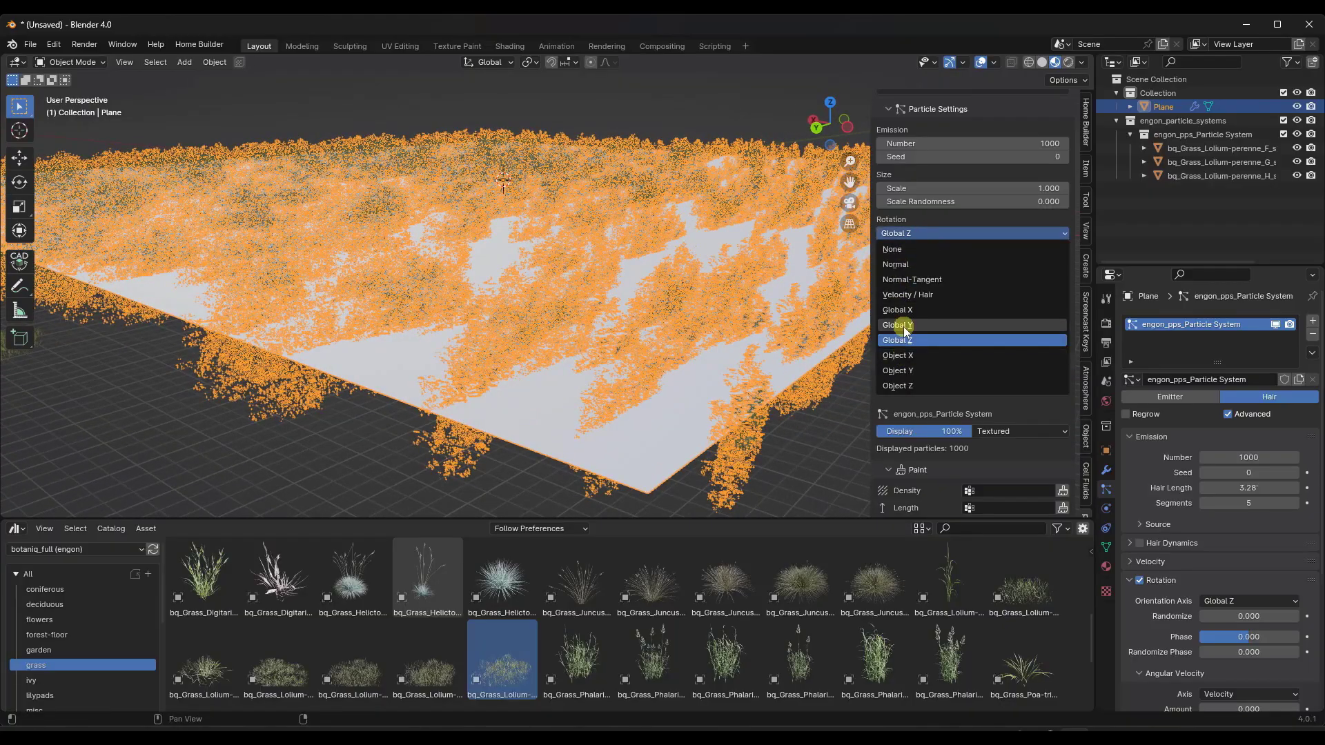
left_click(907, 325)
scroll(628, 317, "up", 4)
scroll(828, 271, "down", 4)
left_click_drag(938, 248, 836, 271)
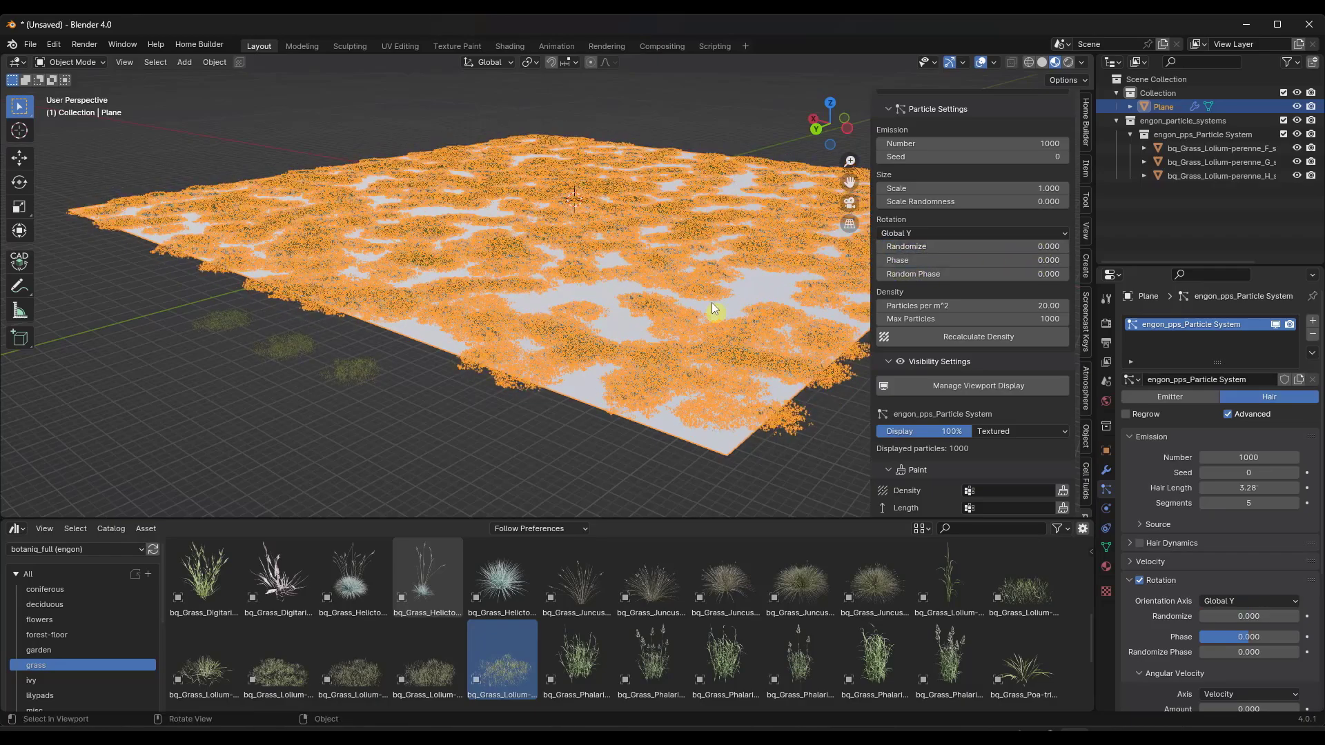
Try Object Z as the grass particle system's rotation axis and settle on Object Y.
left_click(939, 234)
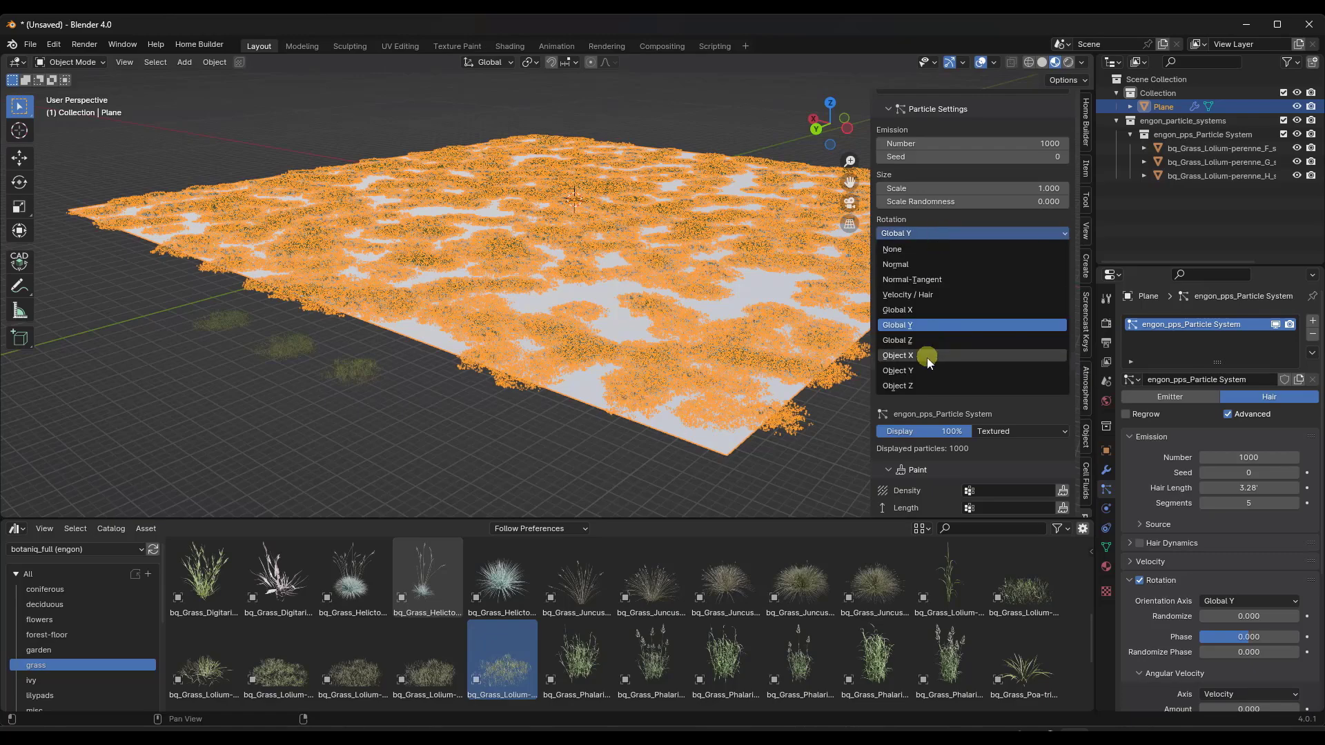
left_click(911, 386)
left_click(922, 235)
left_click(910, 371)
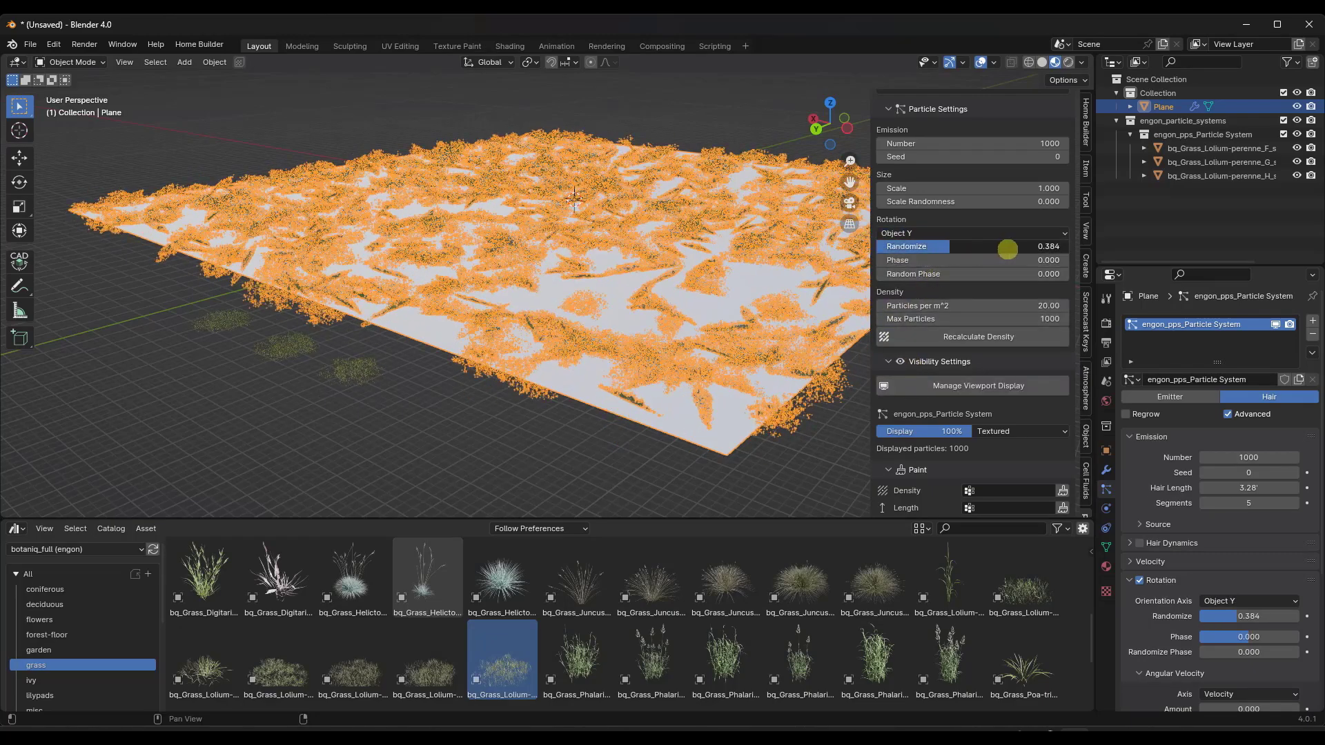
scroll(701, 277, "up", 2)
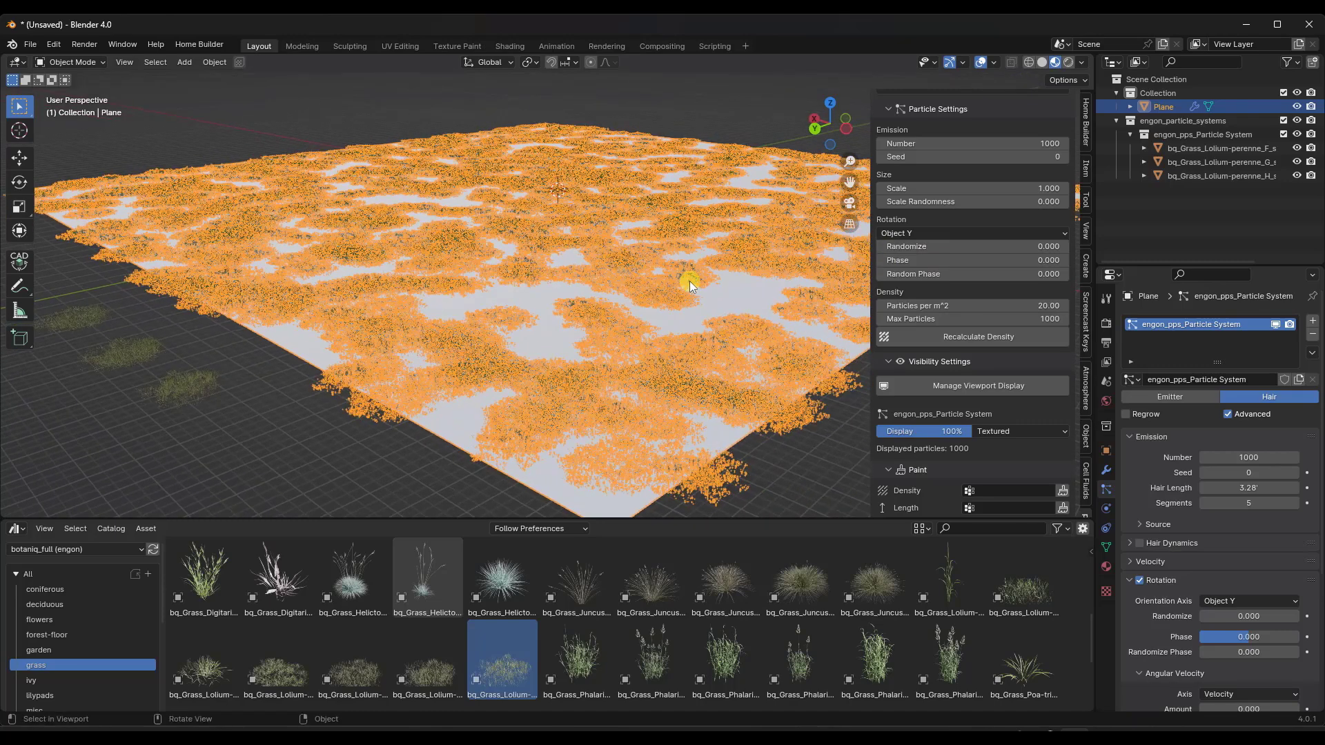
Raise the grass particle system's emission number to 2008 for denser coverage of the plane.
scroll(966, 290, "up", 2)
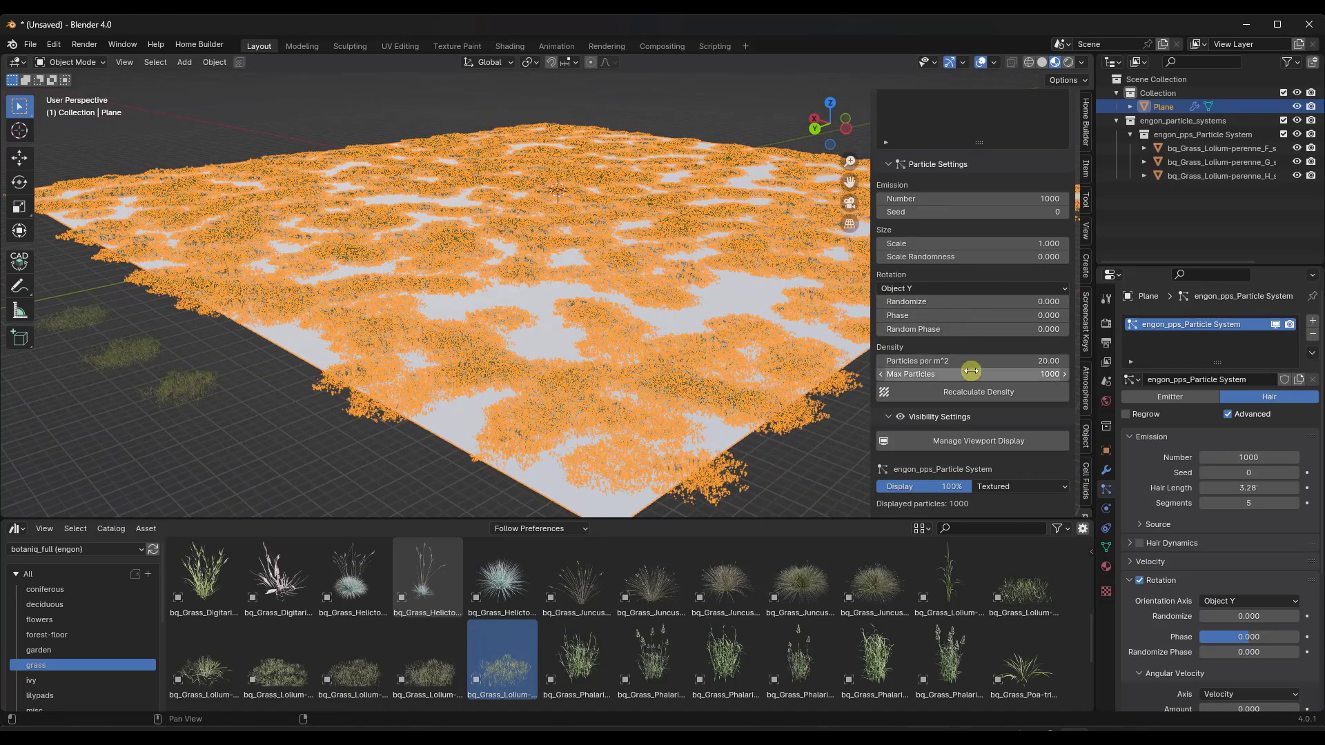
scroll(955, 342, "up", 3)
left_click_drag(934, 278, 506, 296)
scroll(502, 291, "down", 5)
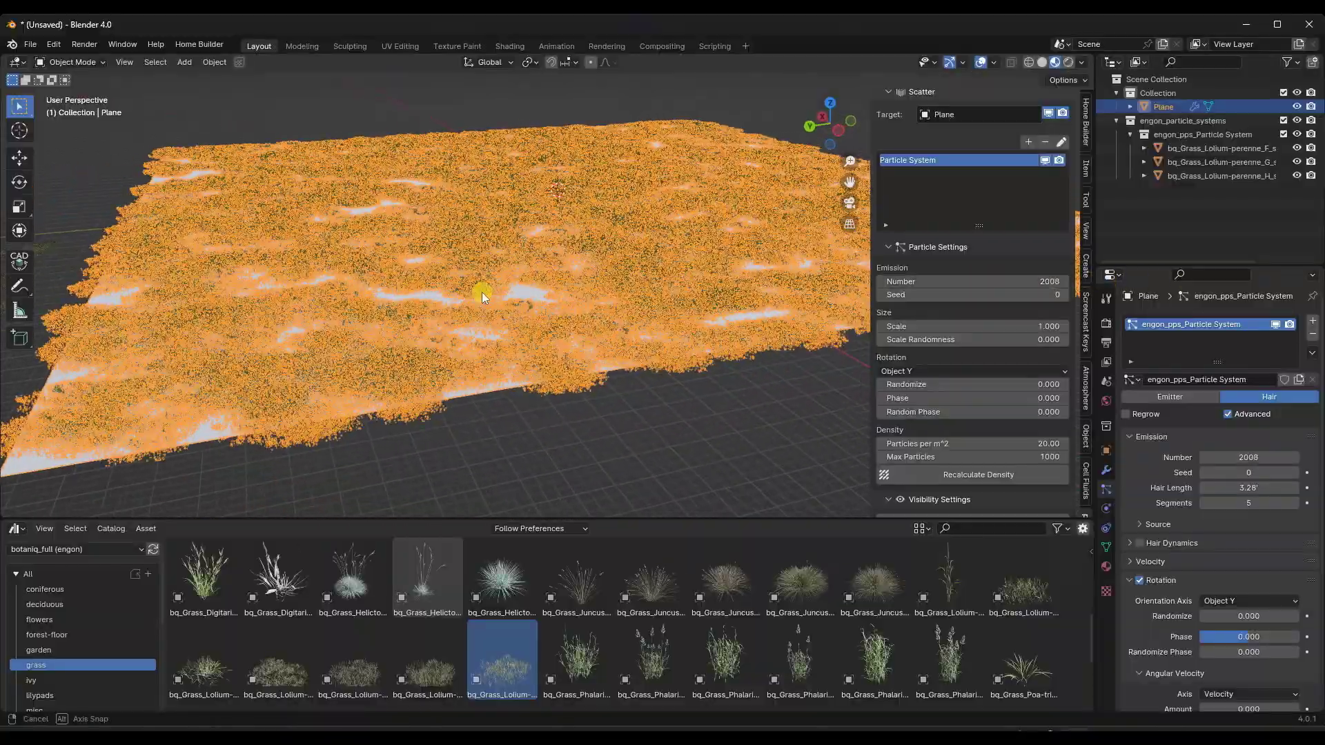
mouse_move(479, 296)
middle_mouse_down()
mouse_move(653, 126)
mouse_move(466, 300)
middle_mouse_up()
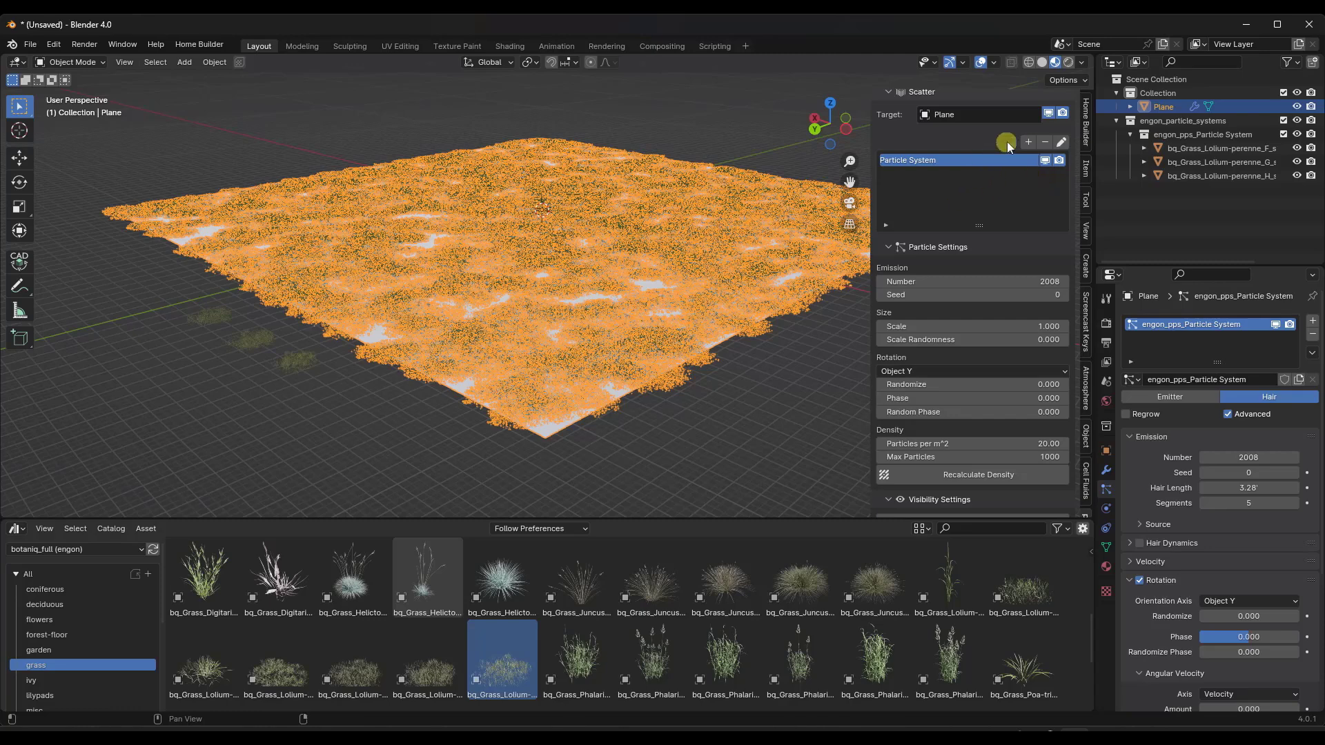
Add a second empty scatter to the plane and place the Granite-Photoscan C and E rocks beside the plane.
left_click(1028, 142)
left_click(1029, 262)
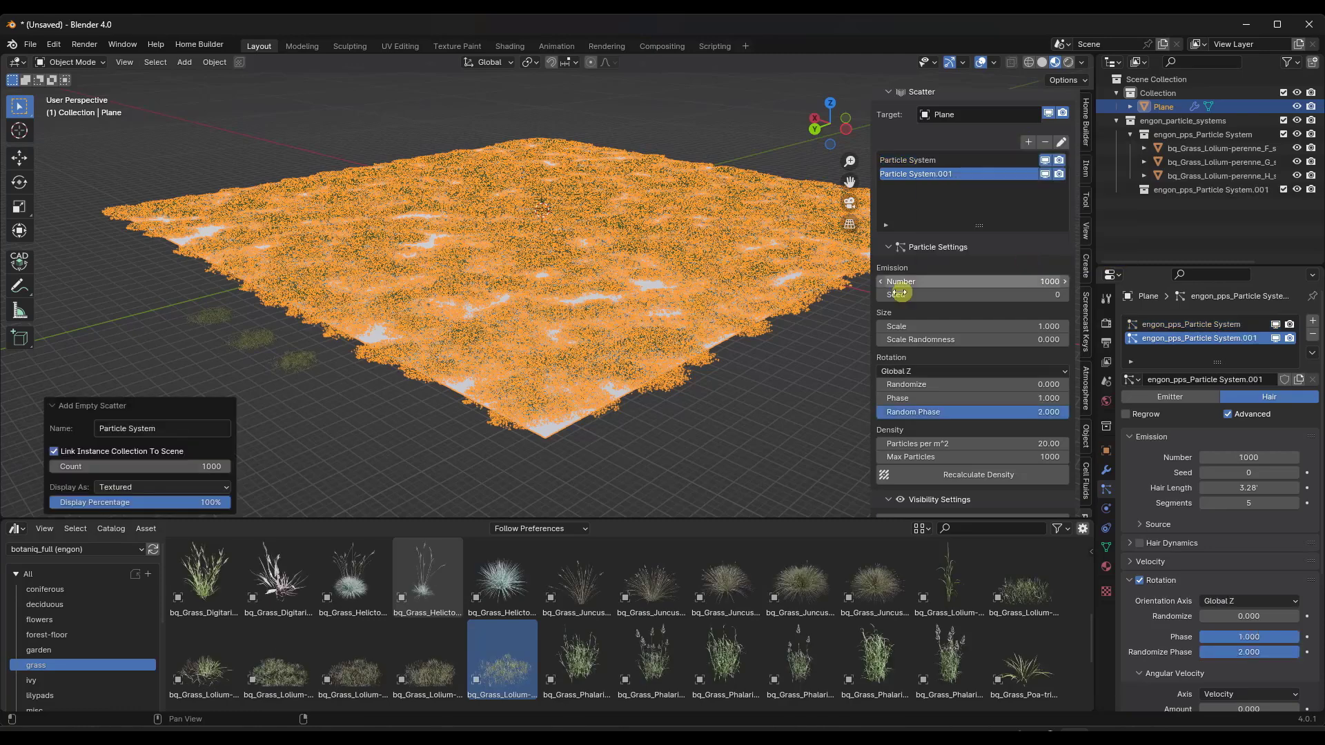
scroll(62, 621, "down", 5)
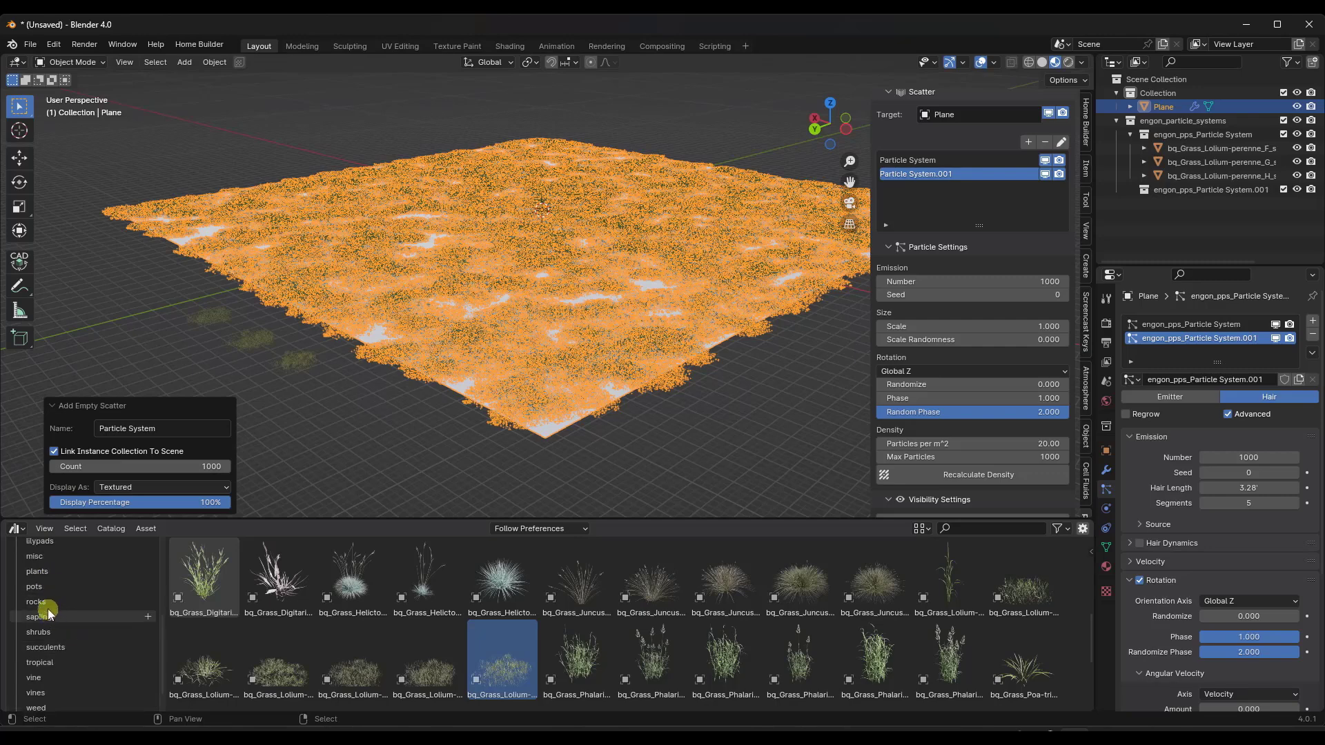
left_click(39, 602)
left_click_drag(346, 609, 350, 396)
left_click_drag(519, 588, 428, 432)
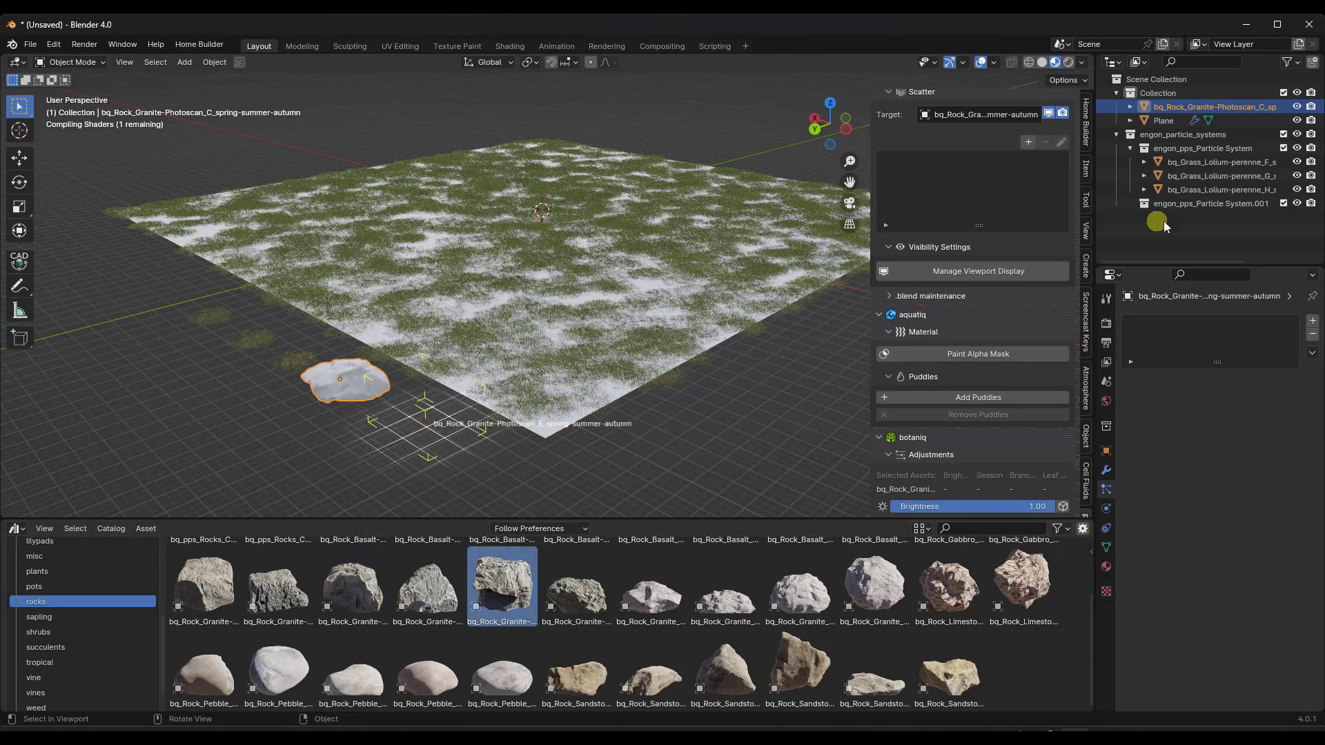
Select the plane and set the second particle system's emission number to 30.
left_click(720, 305)
double_click(998, 278)
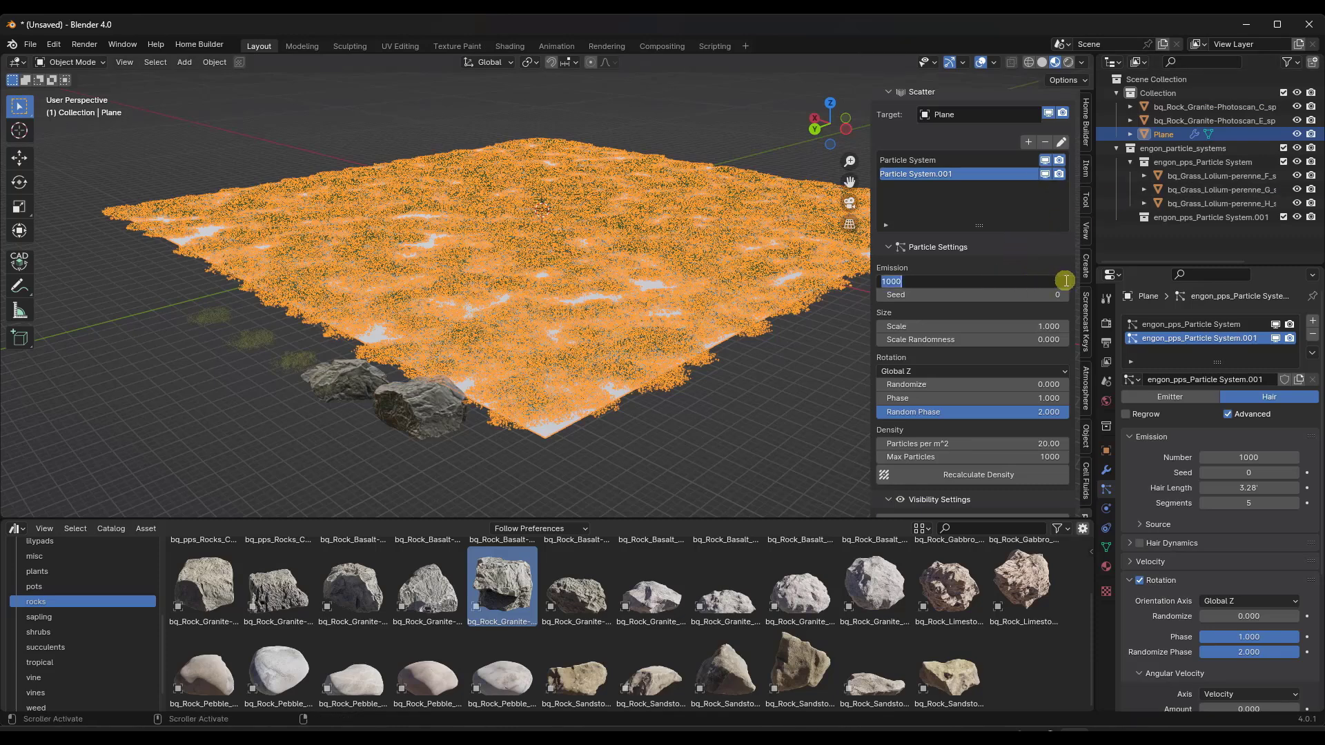
key("Return")
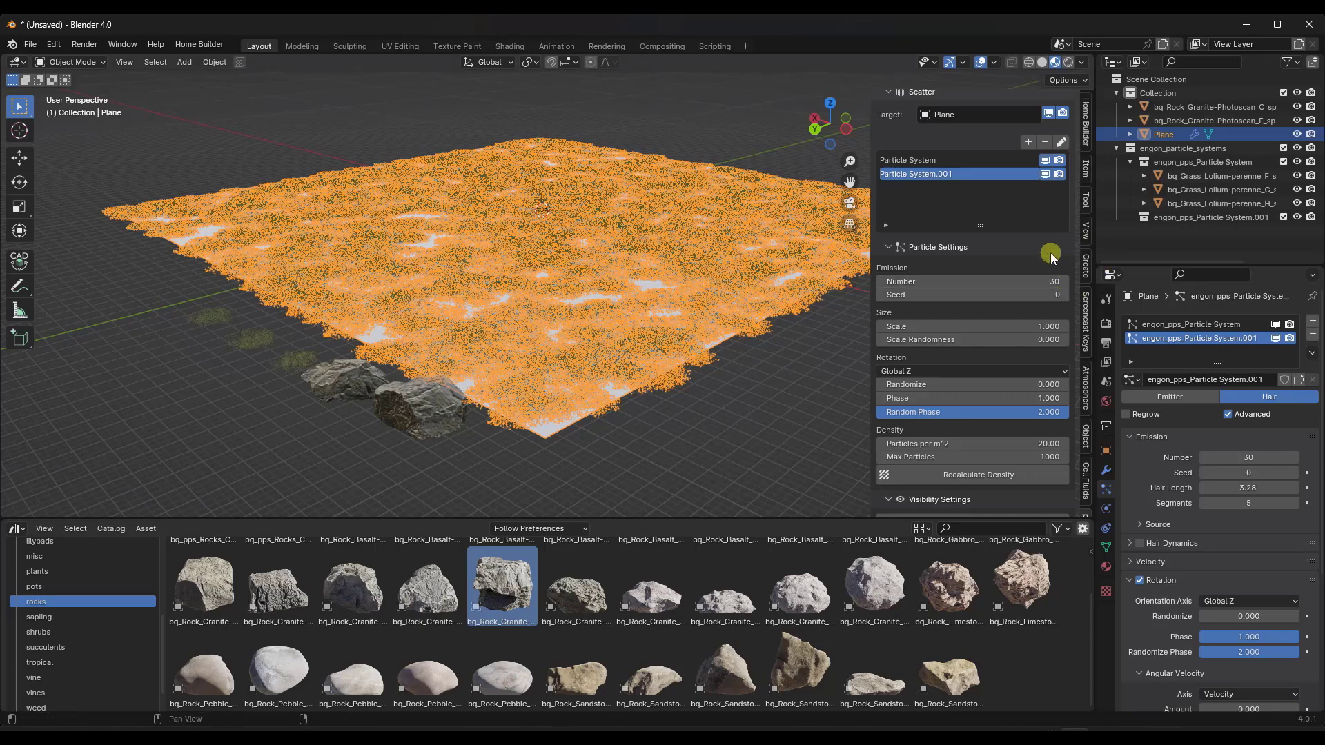
Move both granite rocks into the engon_pps_Particle System.001 collection and refresh the second particle system's object list.
left_click_drag(1177, 121, 1163, 206)
scroll(971, 378, "down", 10)
scroll(971, 378, "down", 4)
left_click(1030, 208)
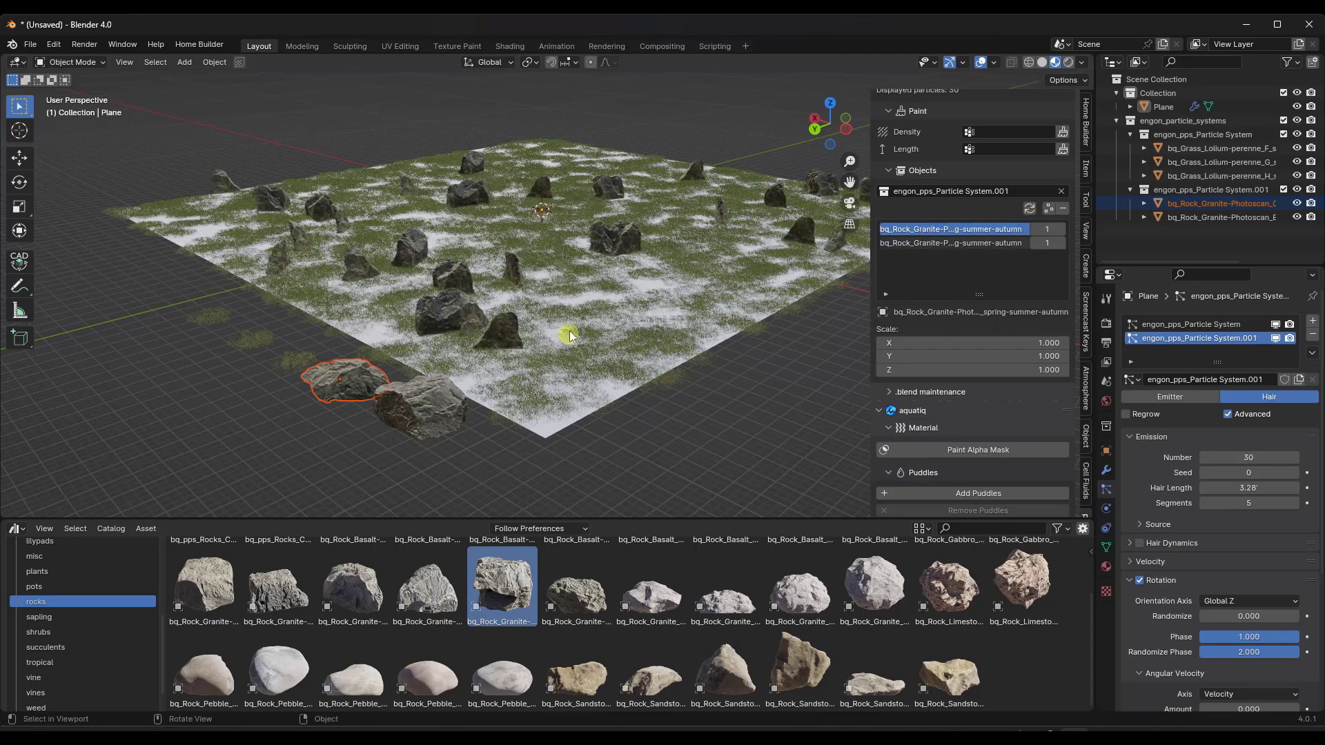
Set the rock particle system's rotation axis to Global Y.
scroll(582, 309, "up", 2)
scroll(950, 261, "up", 13)
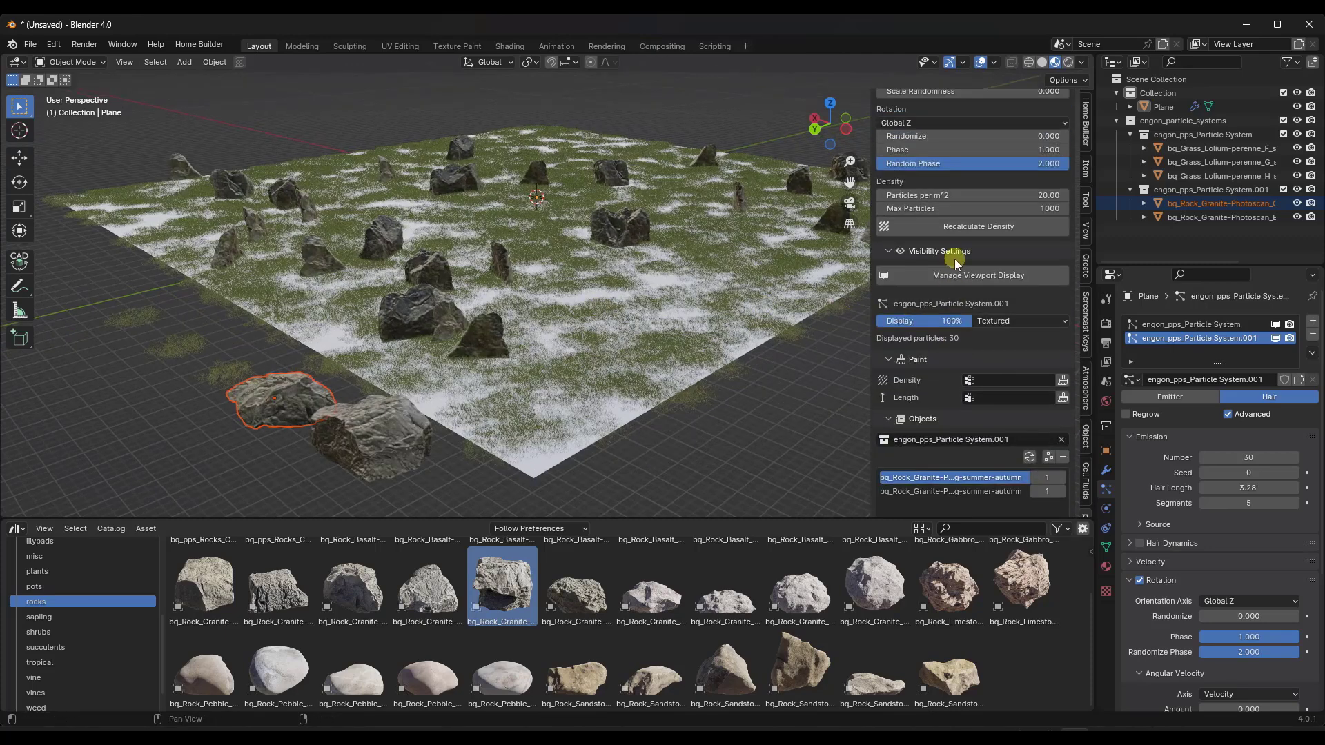
left_click(922, 233)
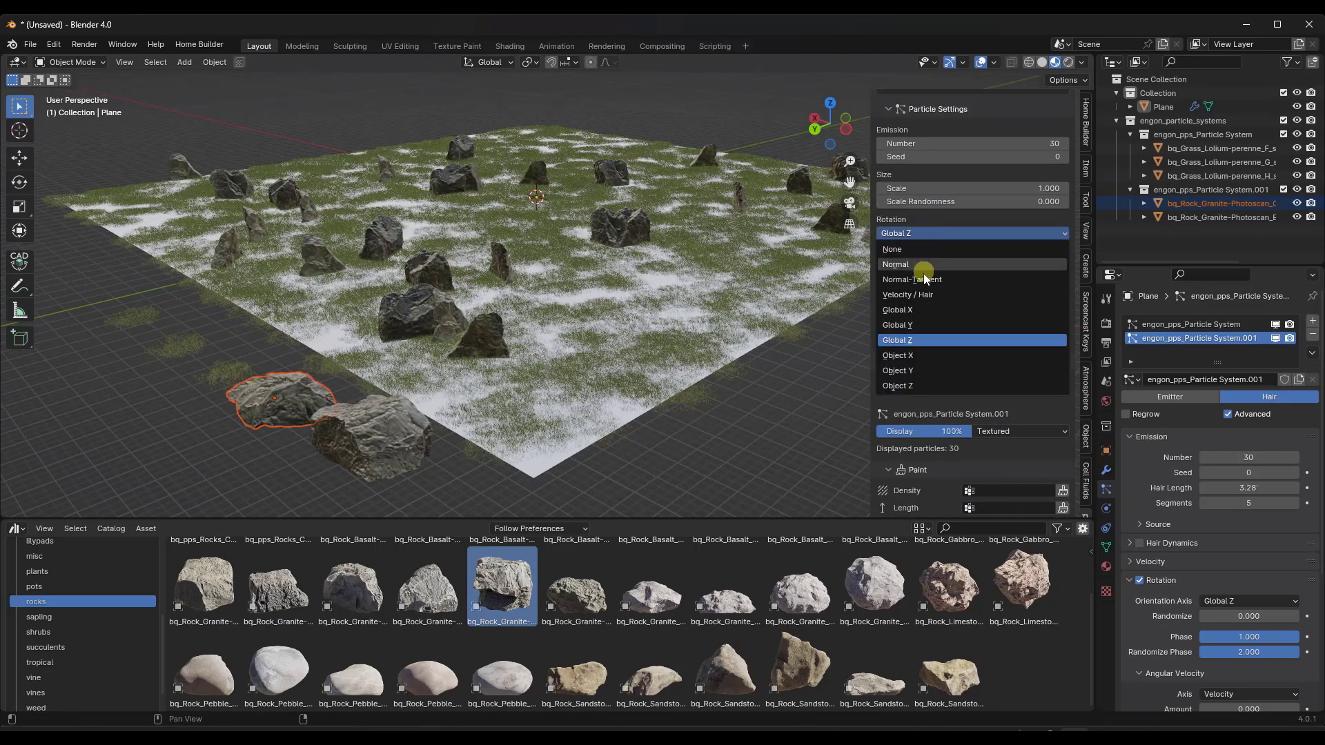
left_click(905, 324)
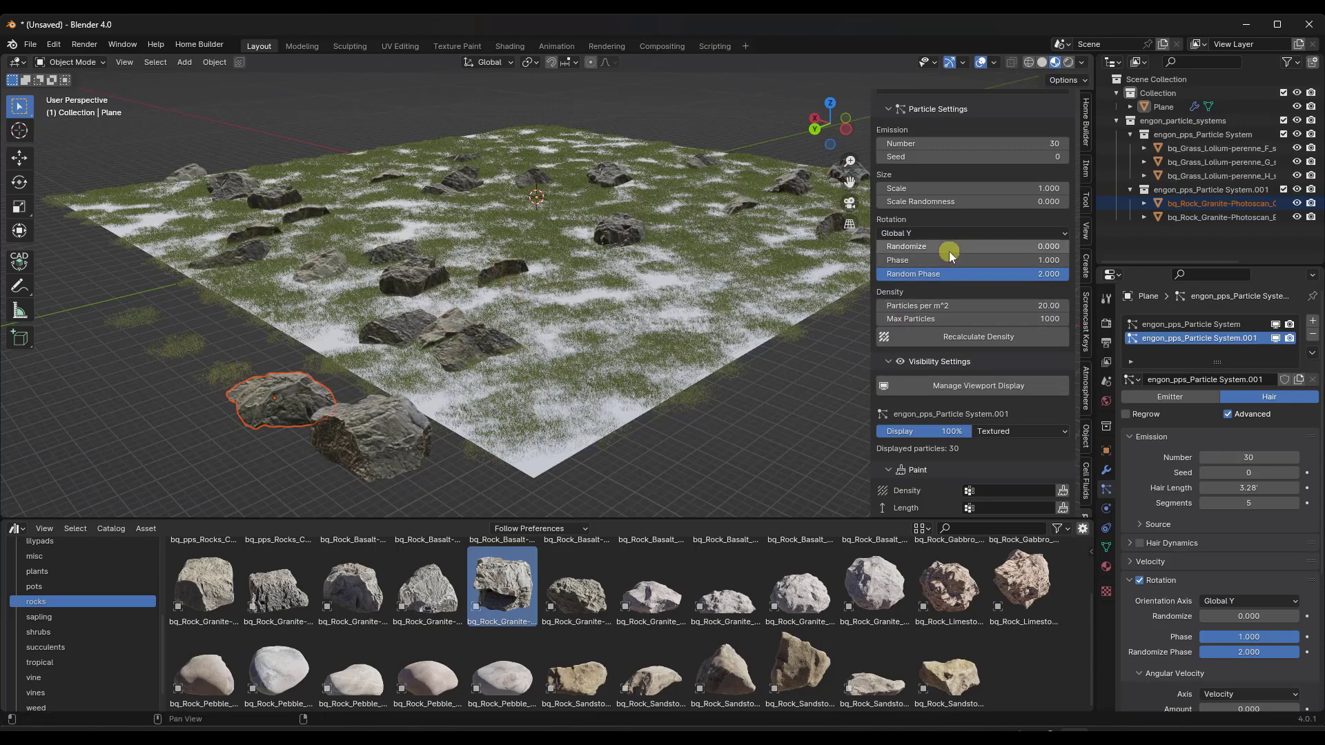
Set the rock particle system's scale to 0.930 and its seed to 67.
left_click_drag(969, 190, 980, 159)
scroll(991, 239, "up", 4)
scroll(991, 238, "up", 2)
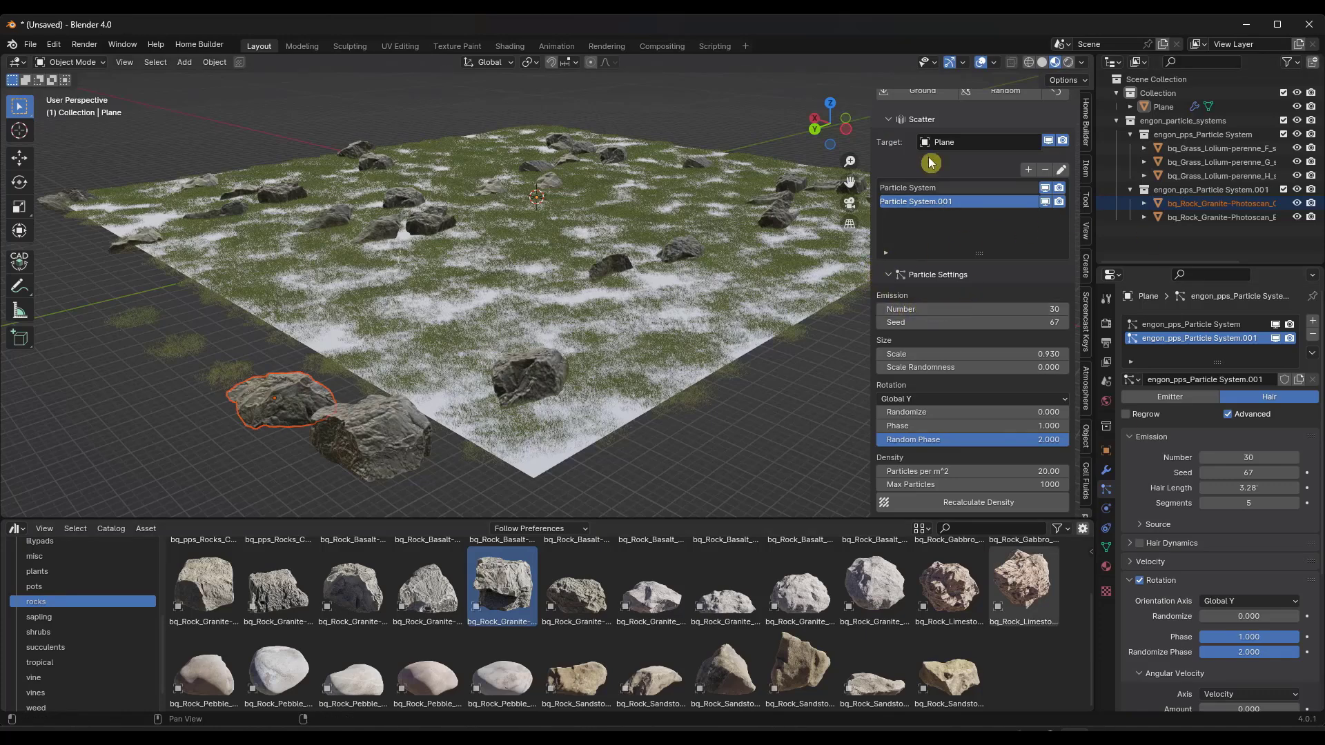
Examine the rock scatter's visibility, paint and object settings.
scroll(993, 237, "up", 3)
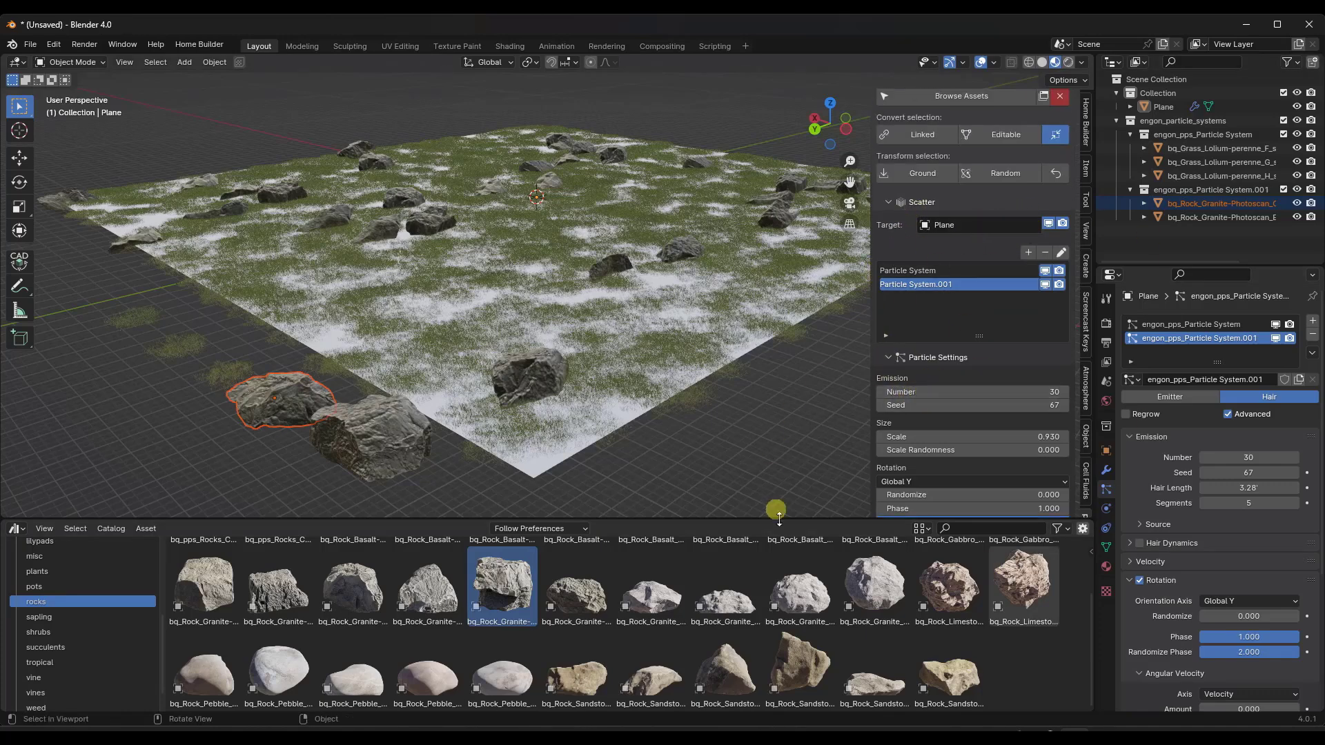
scroll(980, 293, "down", 14)
scroll(997, 292, "down", 5)
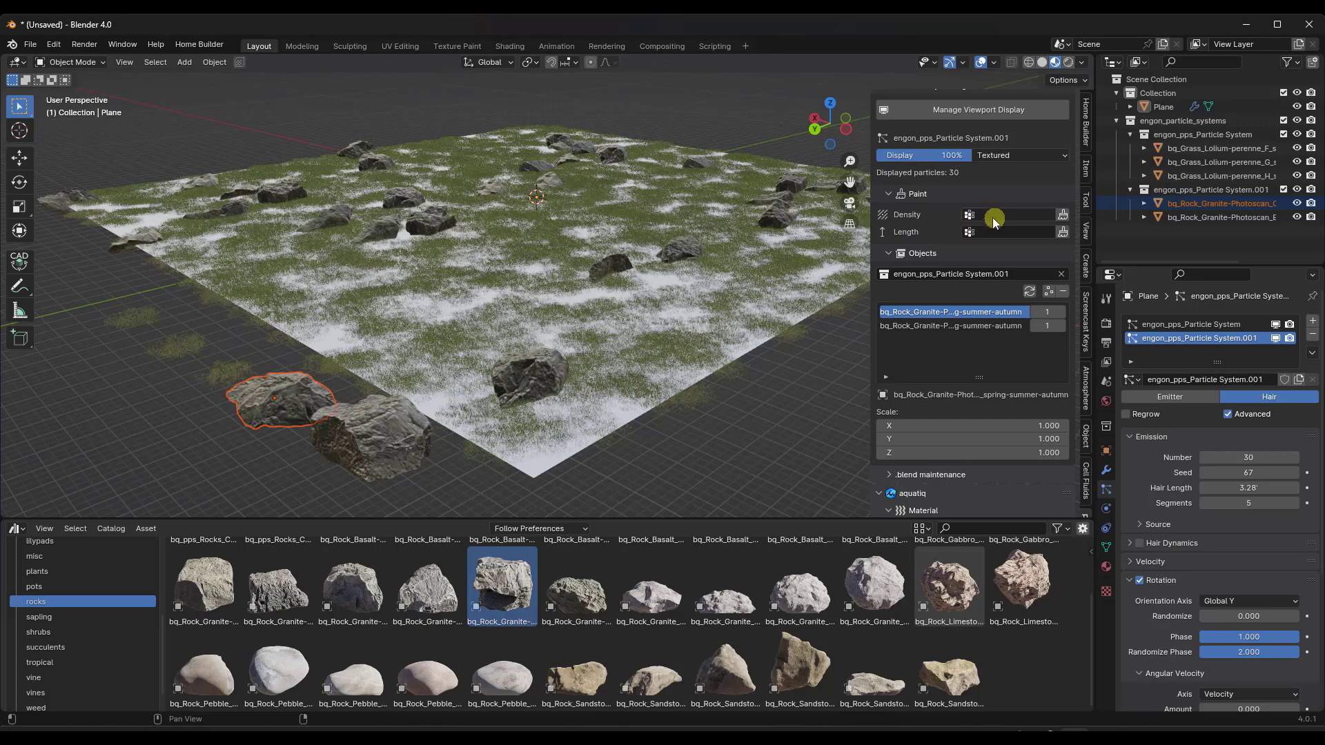
scroll(947, 286, "down", 8)
scroll(992, 275, "up", 8)
scroll(953, 248, "up", 4)
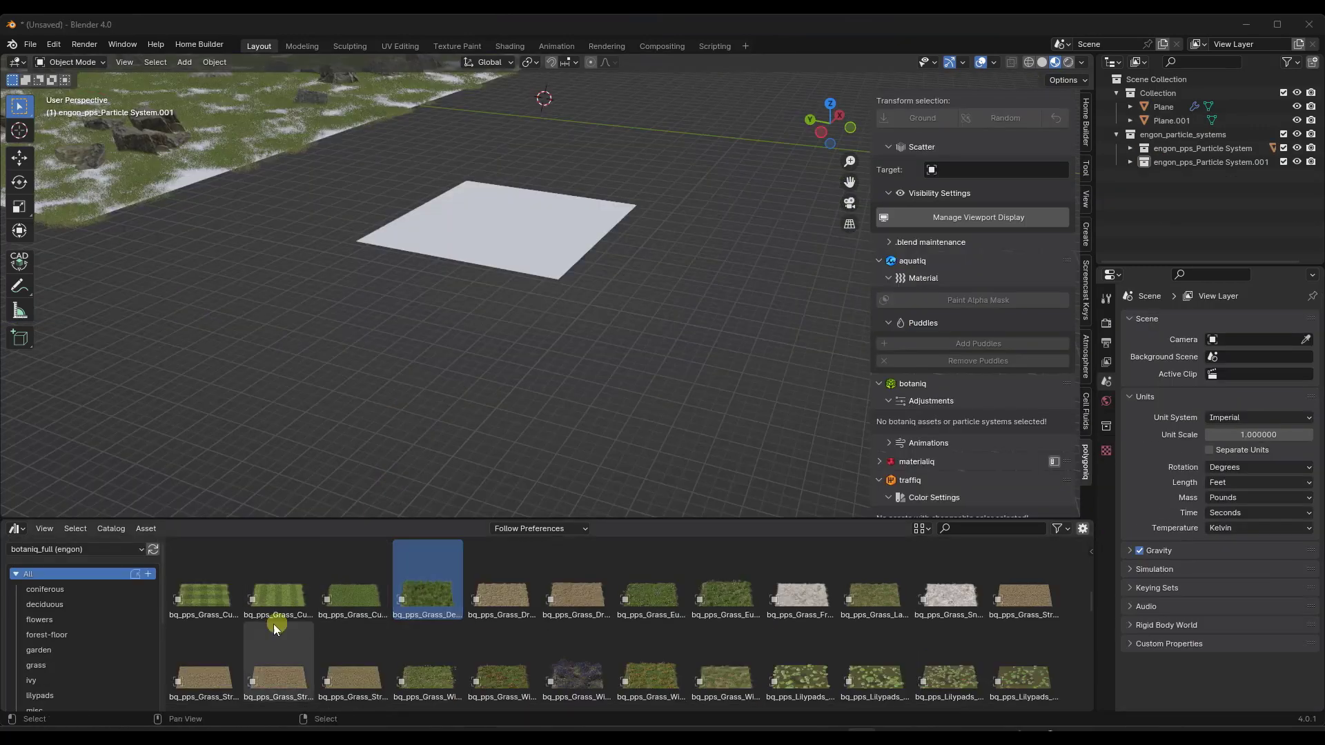
Enlarge the asset browser and add the bq_pps_Shrubs_Steppe_B_spring-summer scatter preset to the scene near the small plane.
scroll(106, 624, "down", 3)
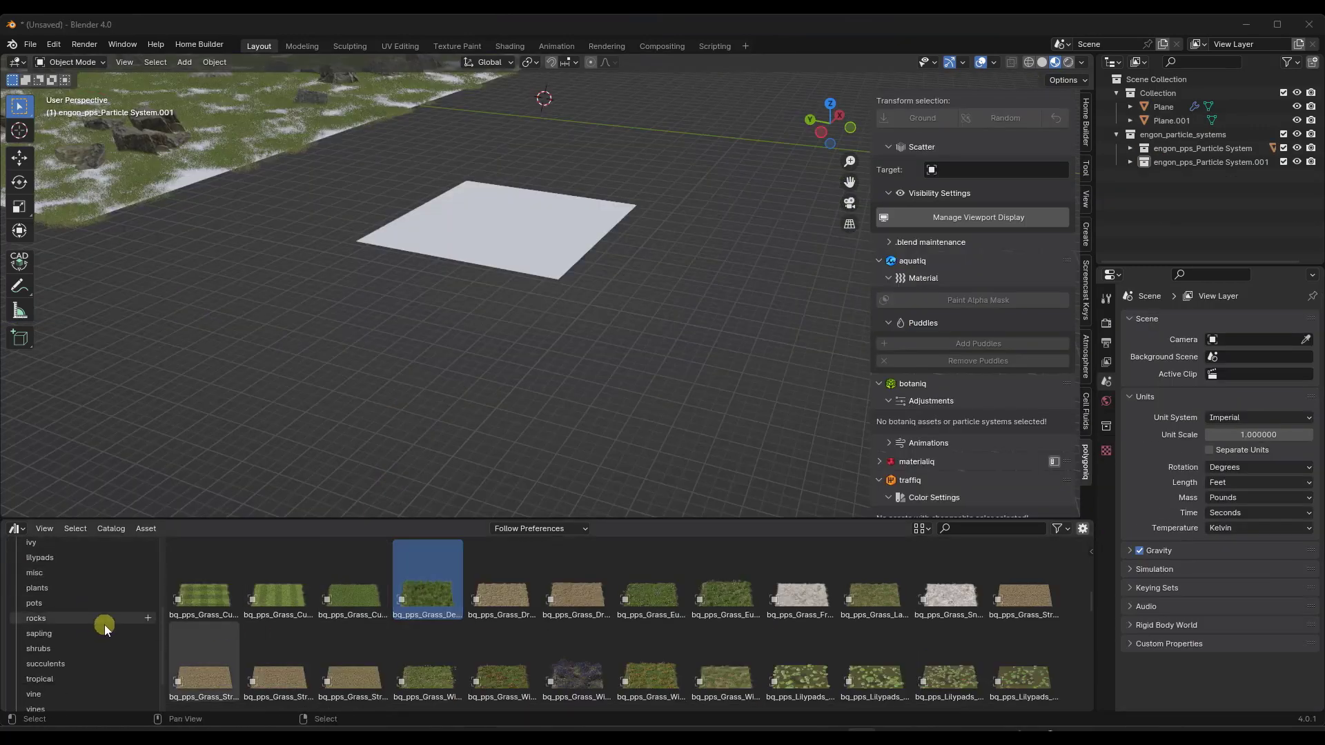
scroll(122, 649, "up", 5)
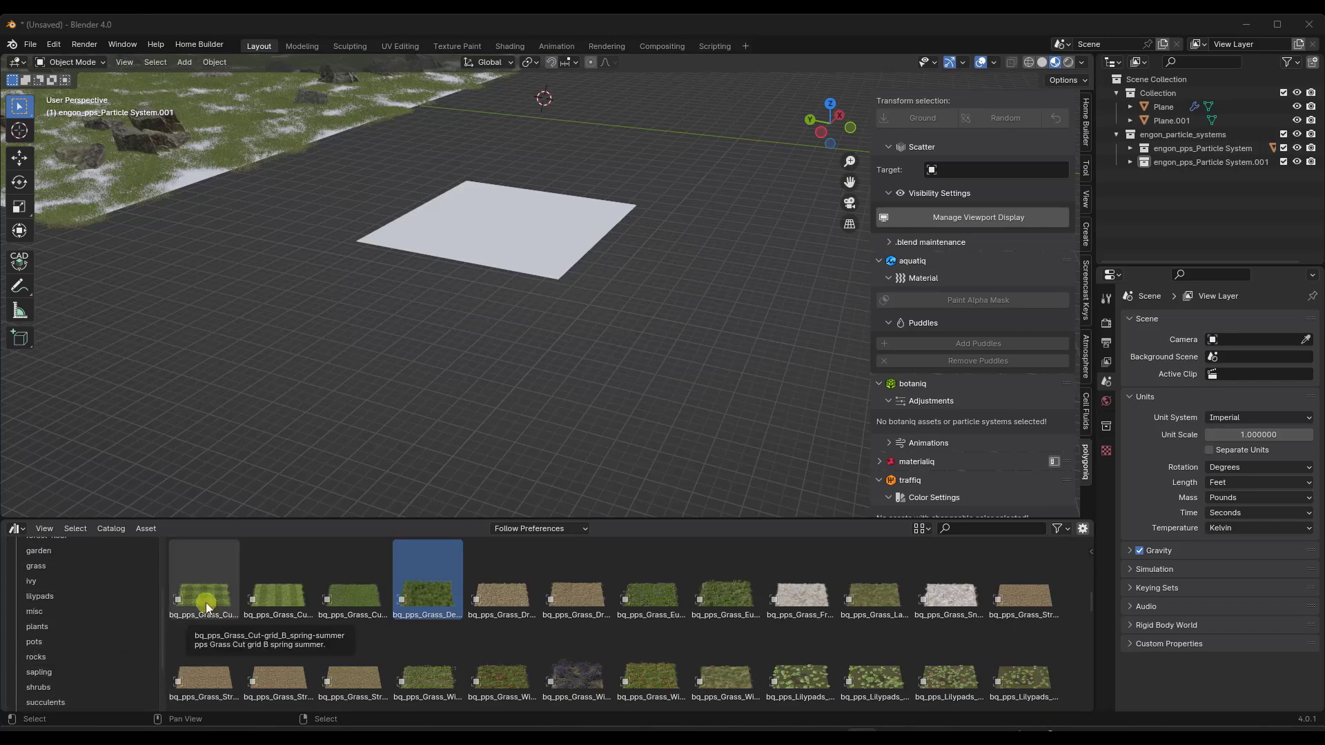
scroll(622, 621, "down", 5)
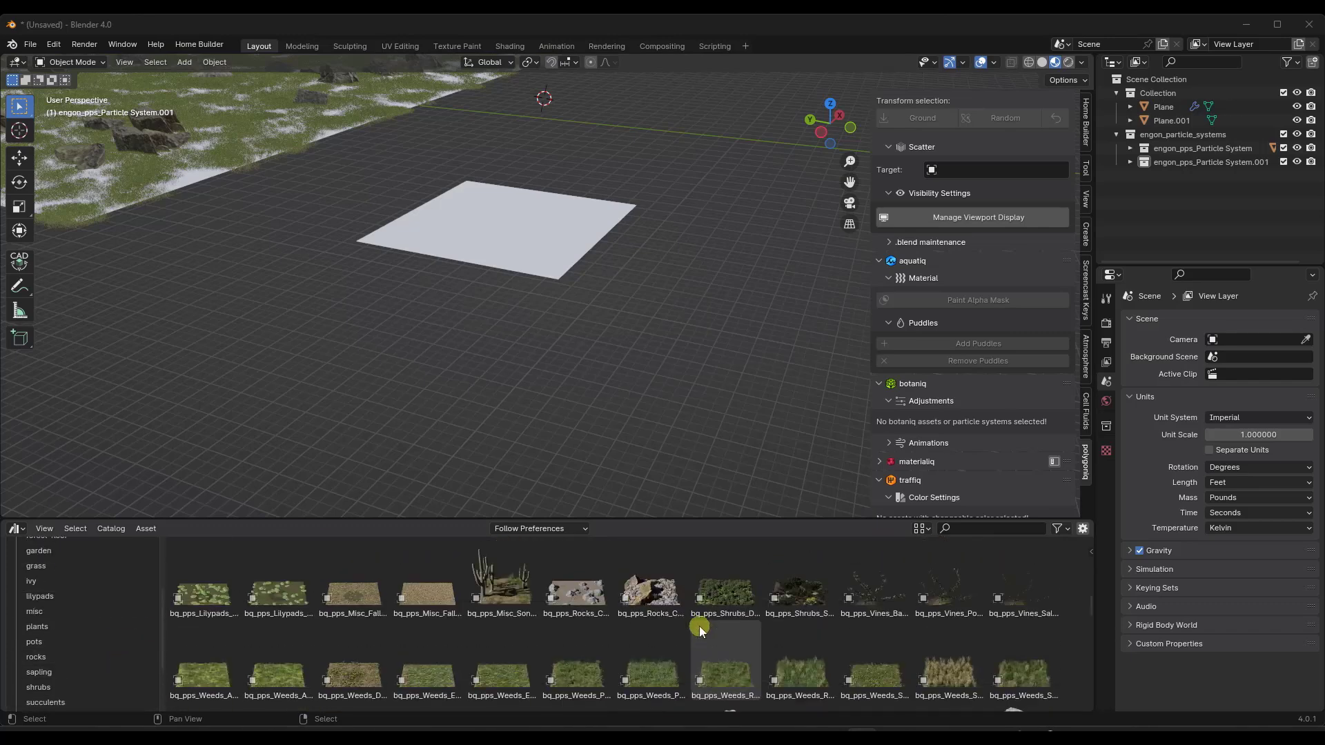
left_click_drag(668, 518, 674, 399)
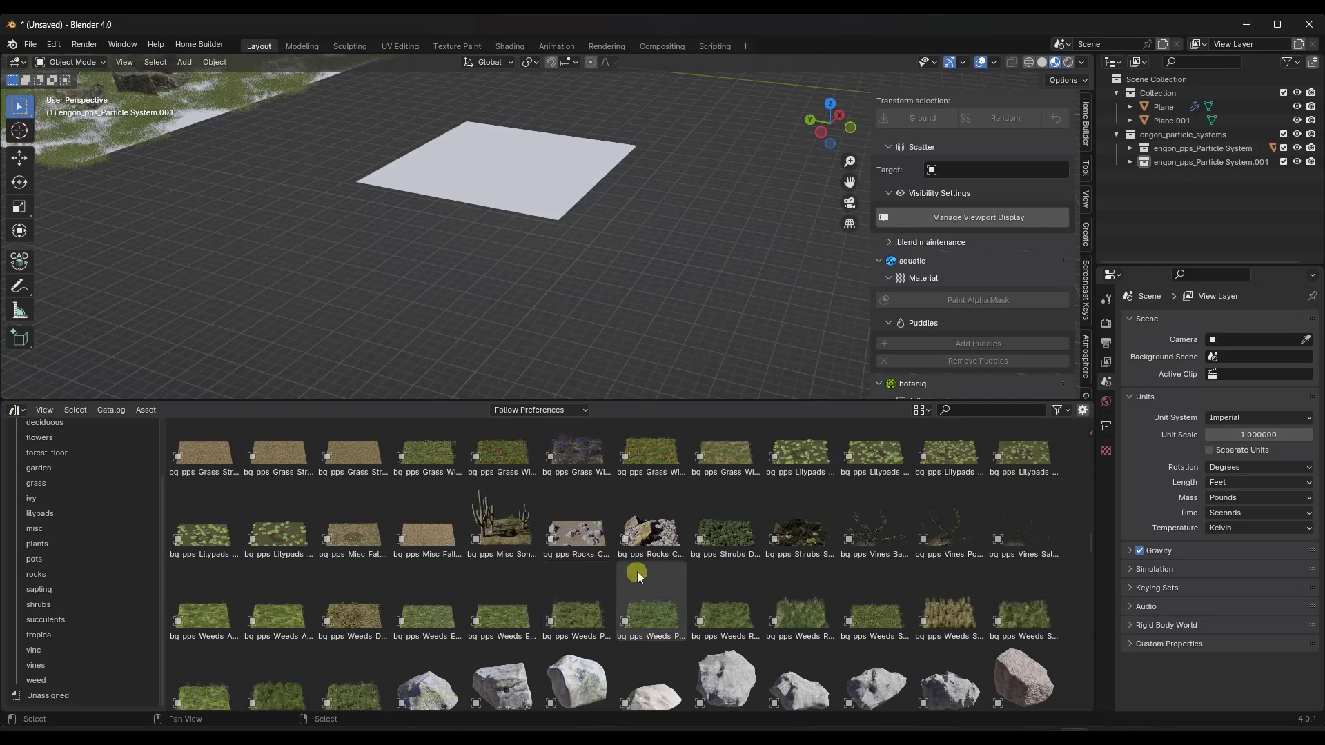
left_click_drag(801, 538, 739, 276)
scroll(731, 296, "down", 5)
middle_click_drag(740, 288, 639, 318)
scroll(441, 322, "up", 3)
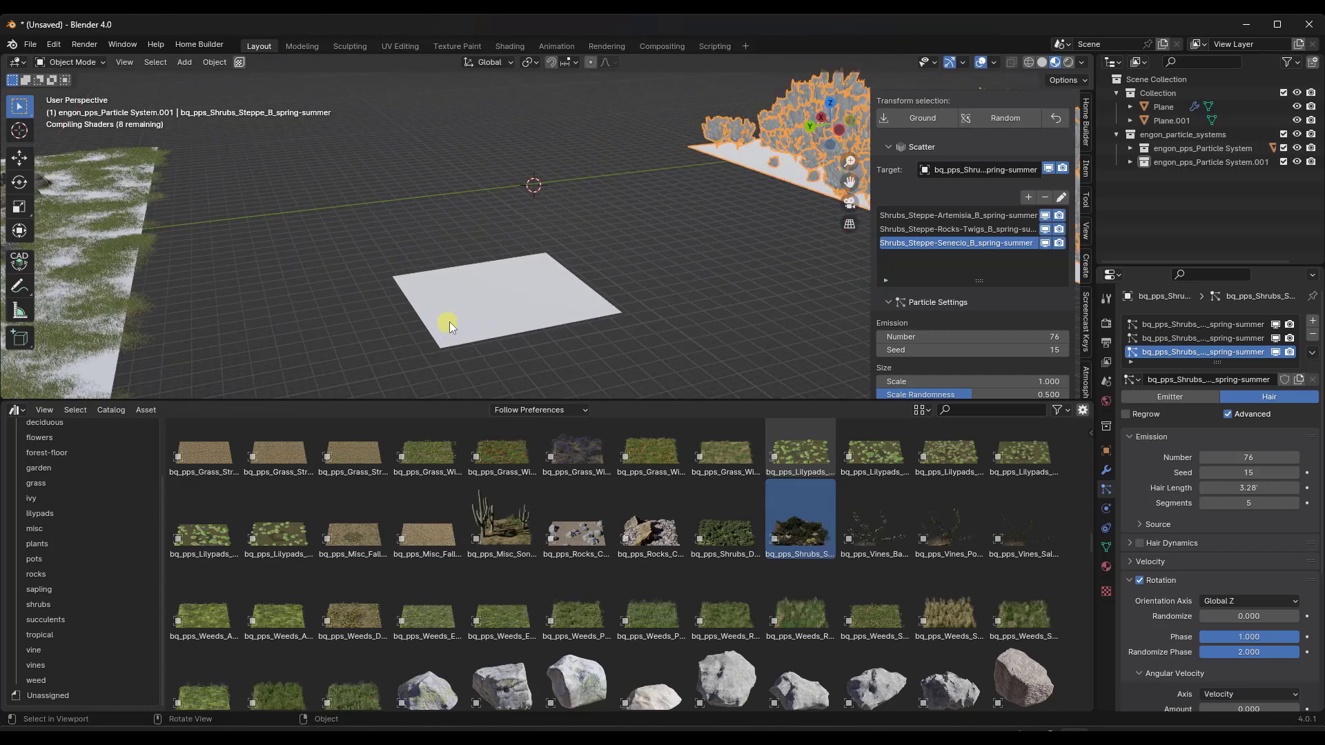
middle_click_drag(441, 225, 784, 184)
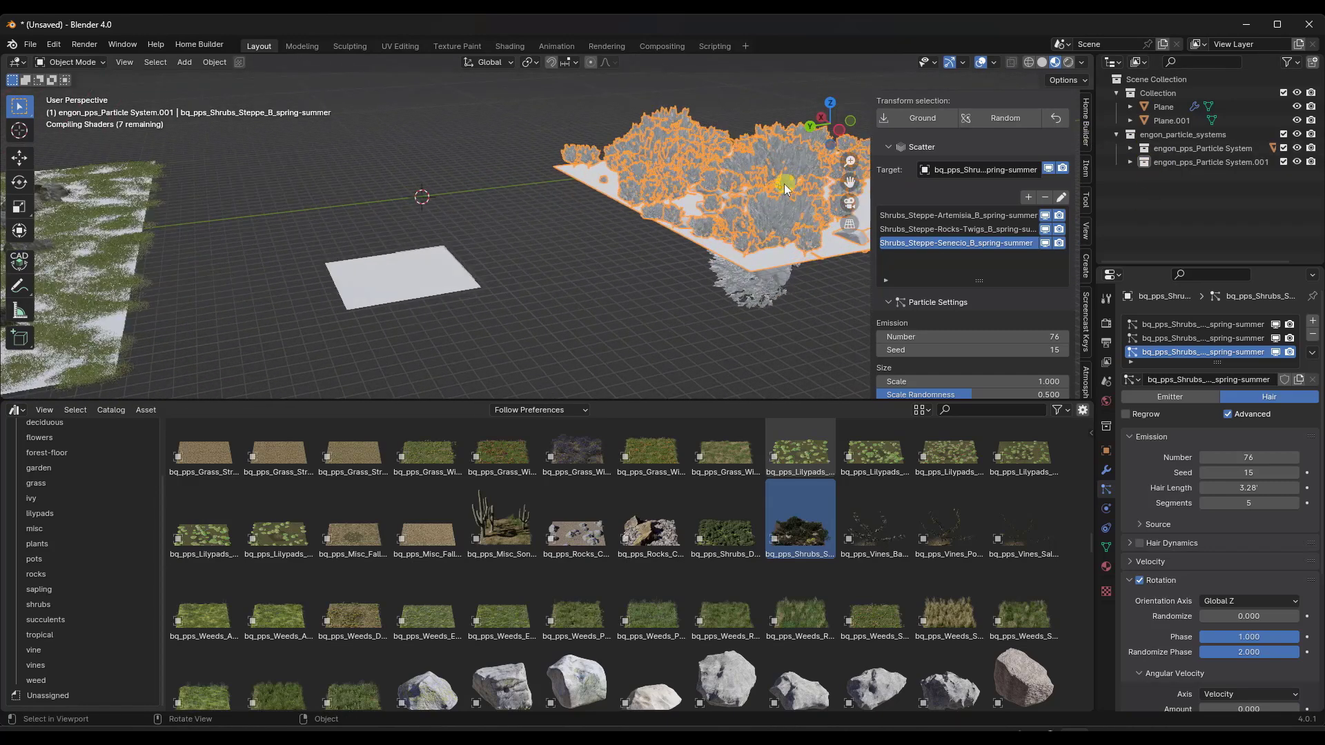
Move the three bq_pps_Shrubs_Steppe collections (Artemisia, Rocks-Twigs, Senecio) out of engon_pps_Particle System.001 into the Scene Collection.
left_click(1131, 162)
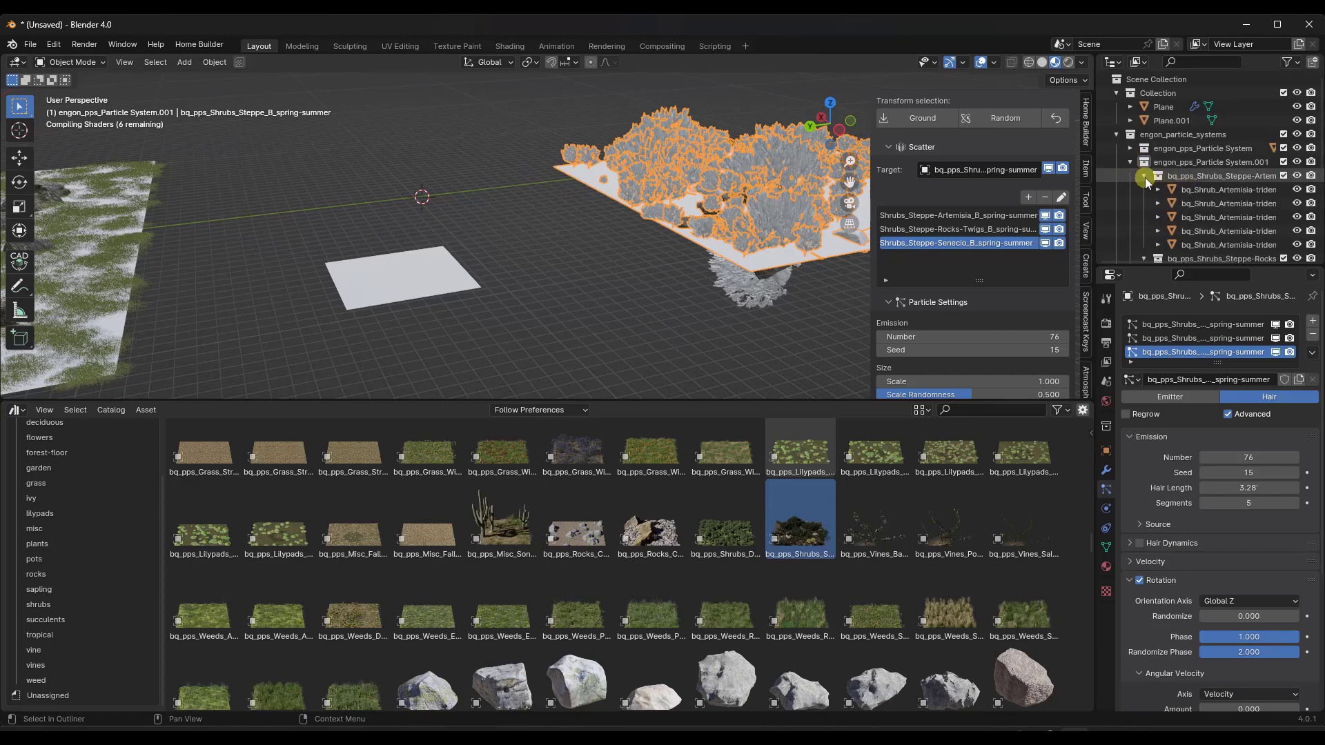
left_click(1145, 176)
left_click(1145, 177)
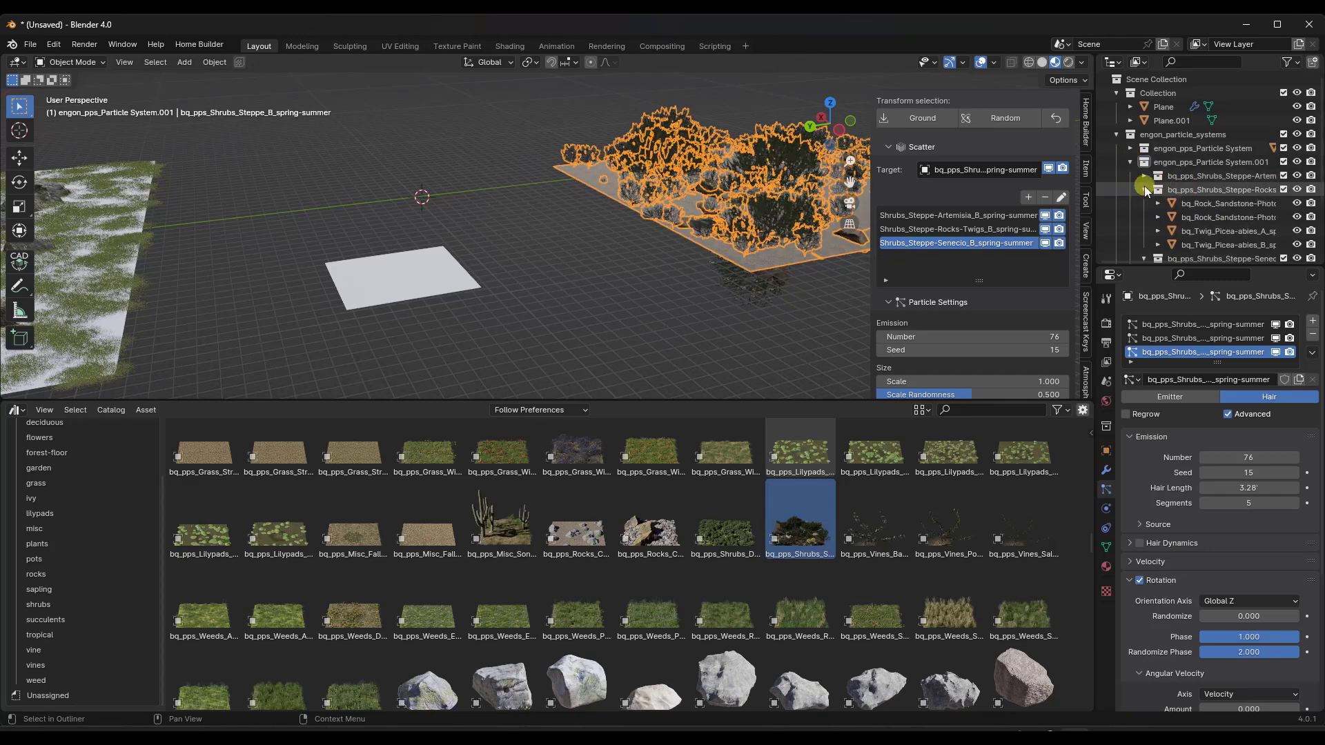
left_click(1144, 189)
left_click(1144, 204)
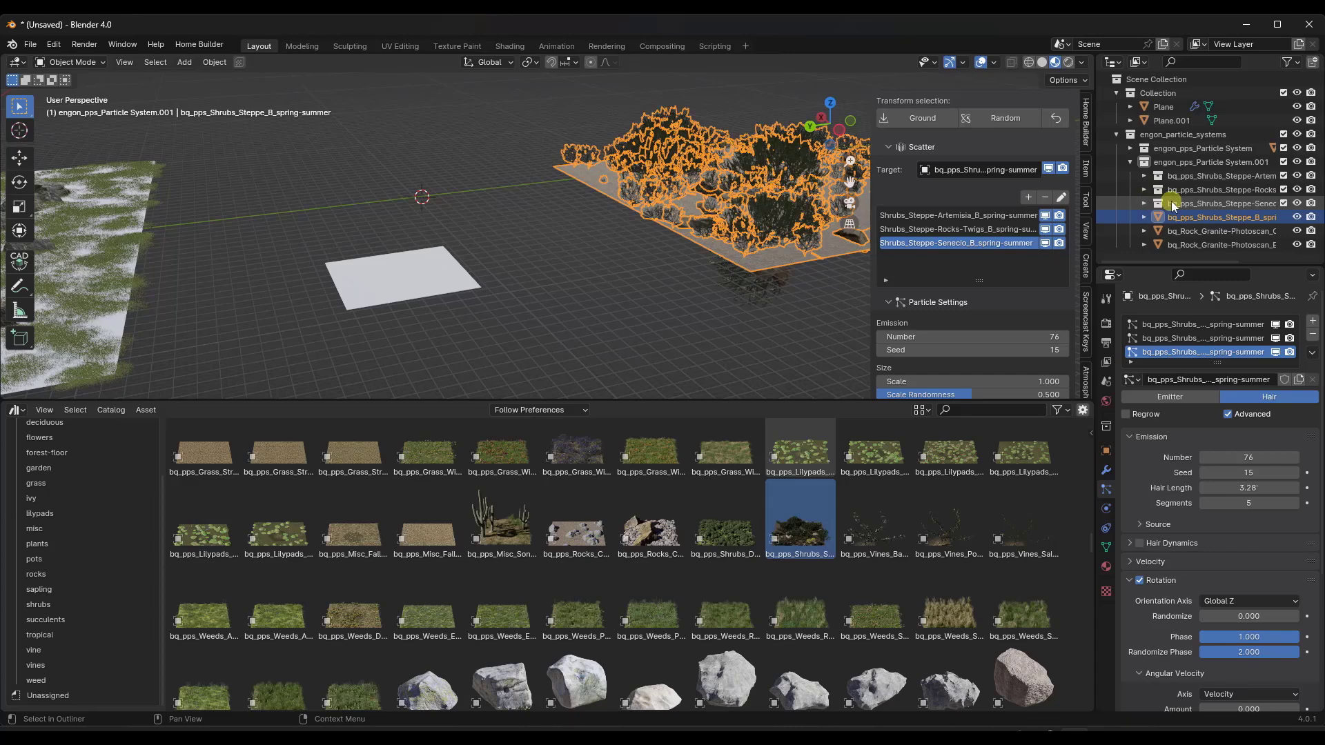
left_click(1174, 204)
left_click(1182, 176, "shift")
left_click_drag(1184, 178, 1142, 77)
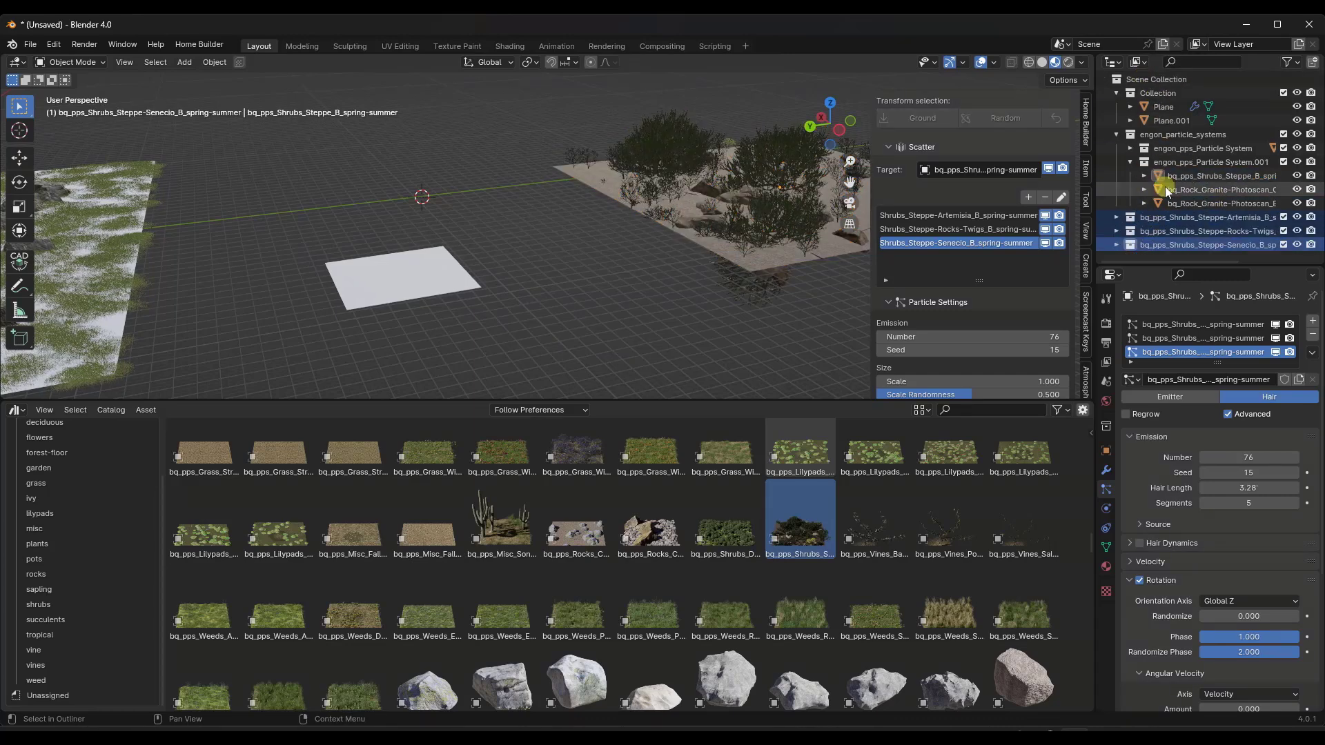
Move the bq_pps_Shrubs_Steppe_B object into the Scene Collection and add an empty Particle System scatter with a count of 1000 to Plane.001.
left_click_drag(1146, 177, 1156, 81)
left_click(1171, 120)
key("KP_Decimal")
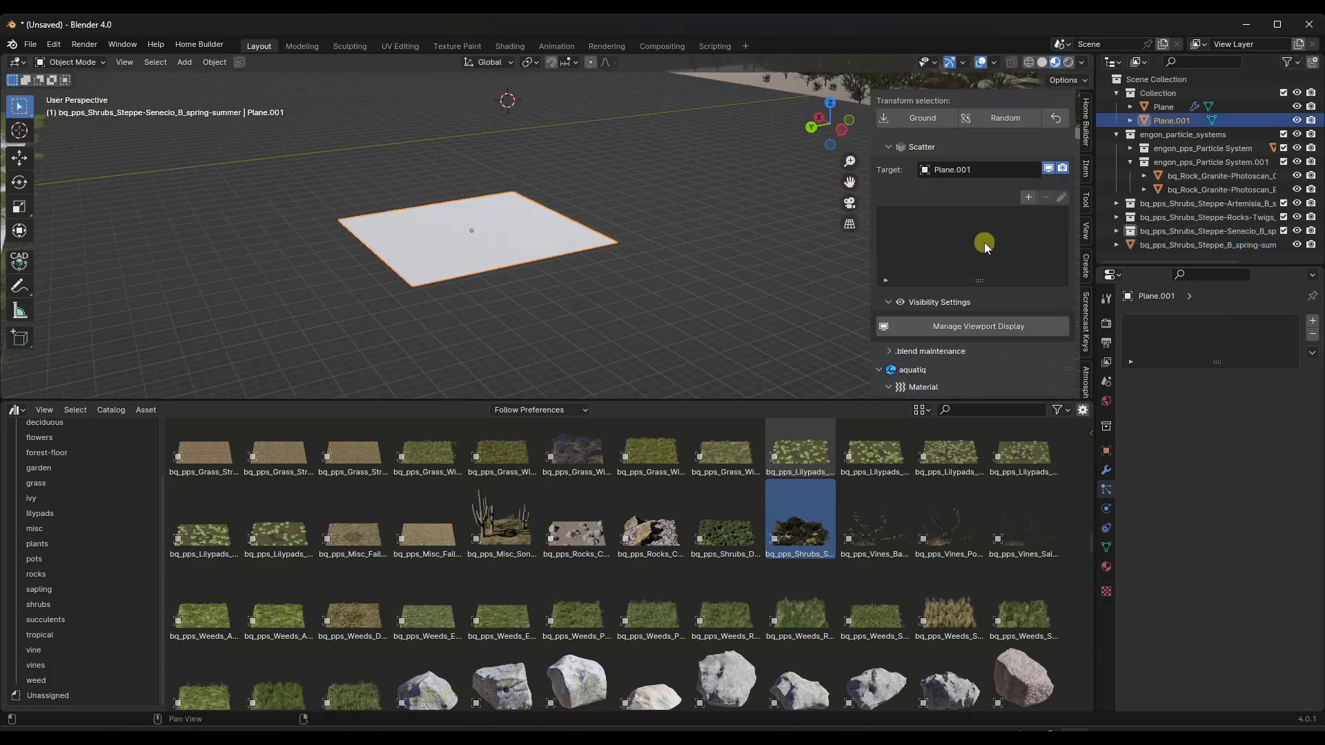
scroll(461, 246, "up", 2)
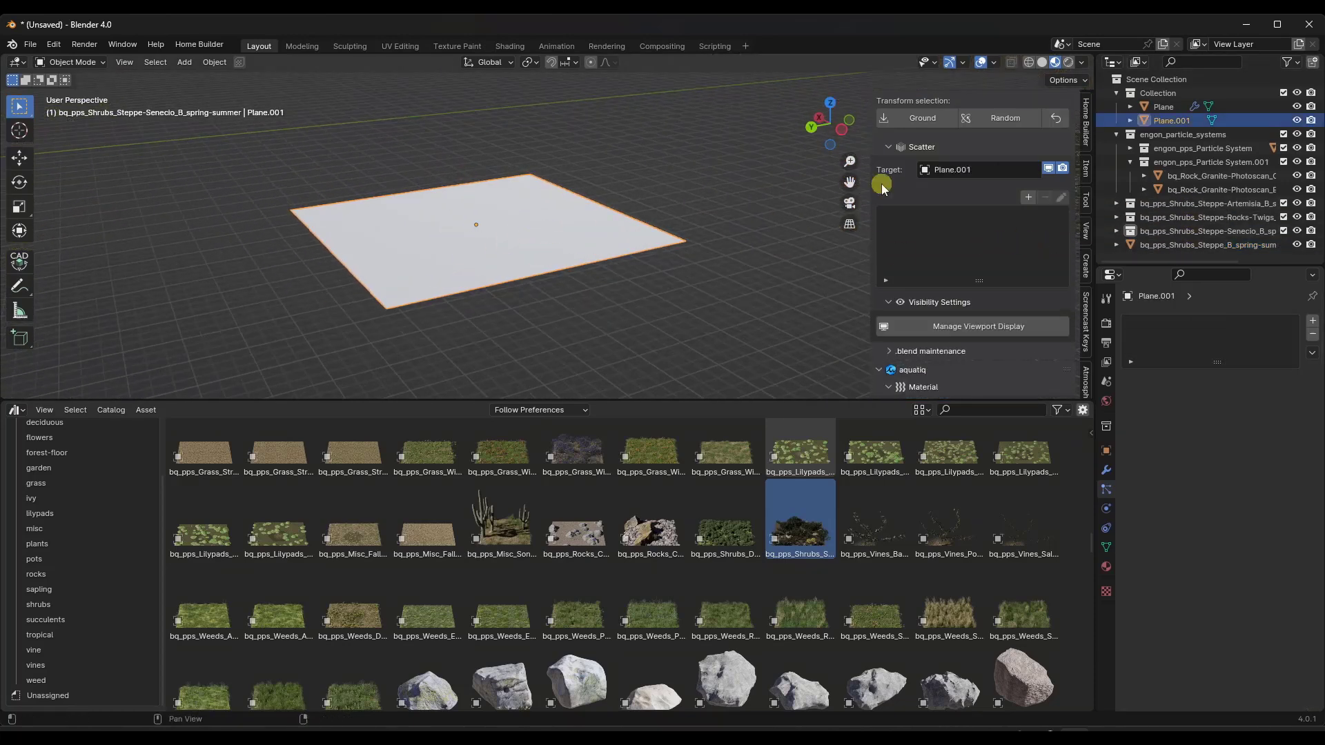
scroll(438, 245, "up", 2)
key("Tab")
key("Tab")
left_click(1028, 199)
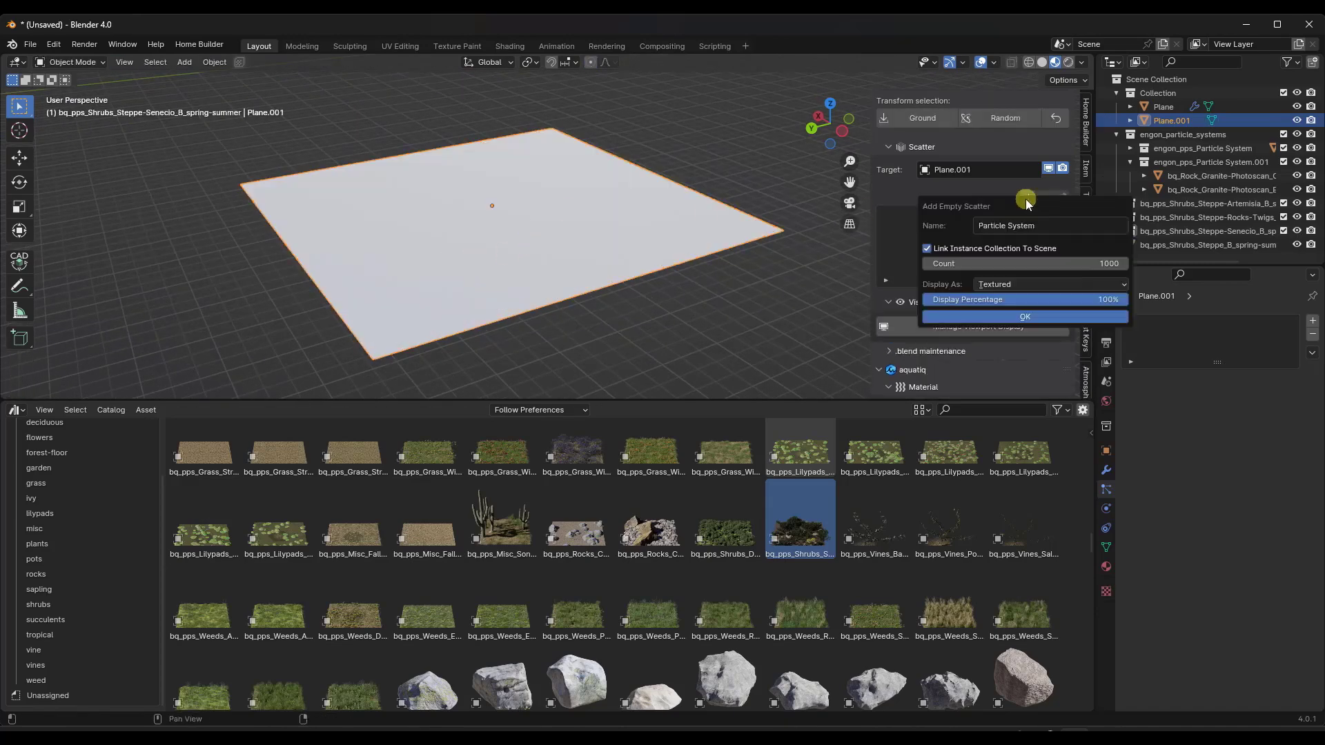
left_click(1015, 318)
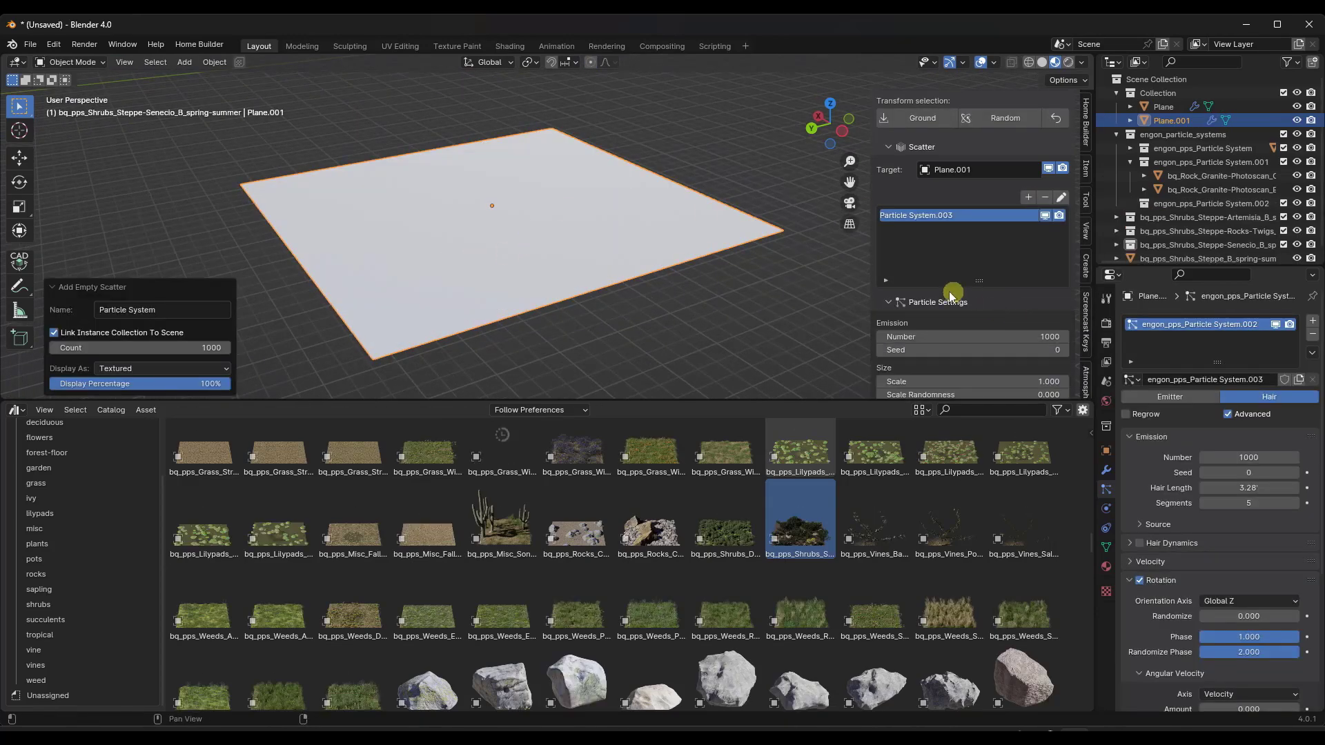
Move the three bq_pps_Shrubs_Steppe collections into engon_pps_Particle System.002 and reassign that collection as the scatter's object source.
left_click(1130, 162)
left_click(1180, 176)
left_click_drag(1168, 192, 1169, 177)
scroll(983, 237, "down", 10)
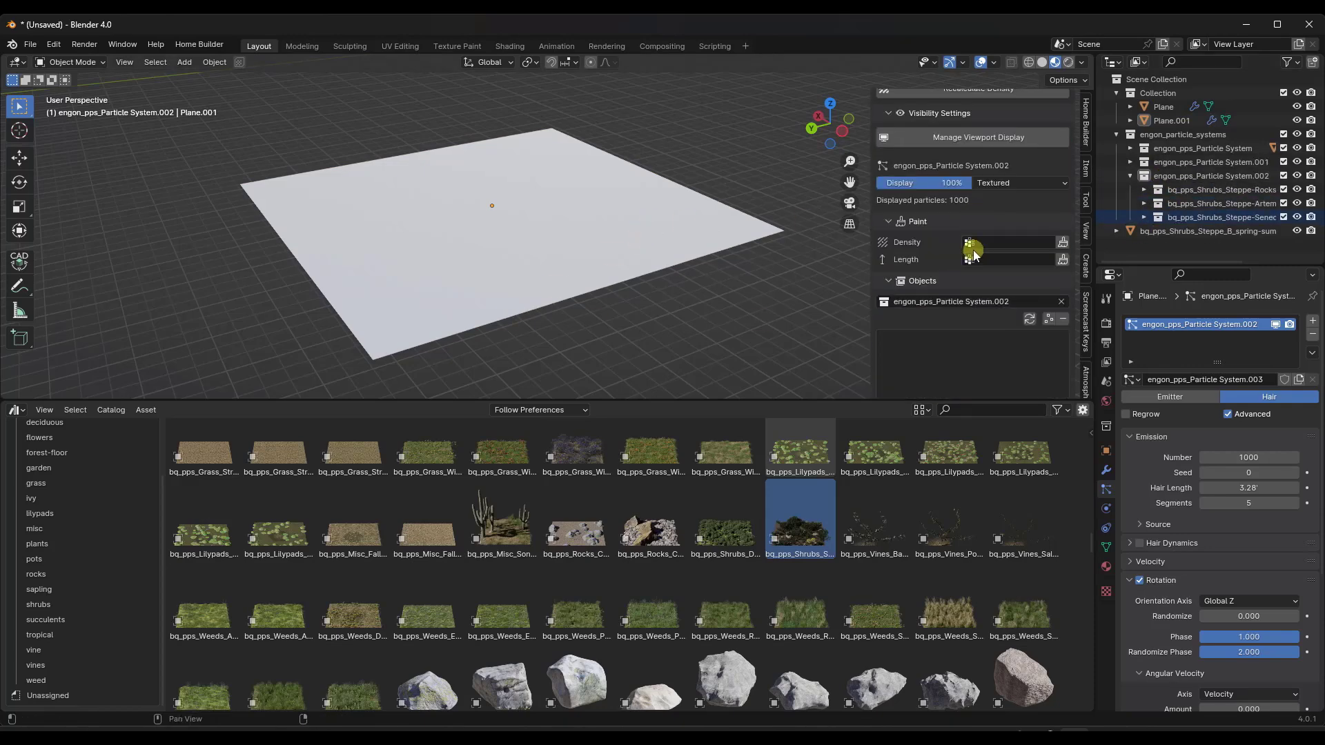
left_click(890, 306)
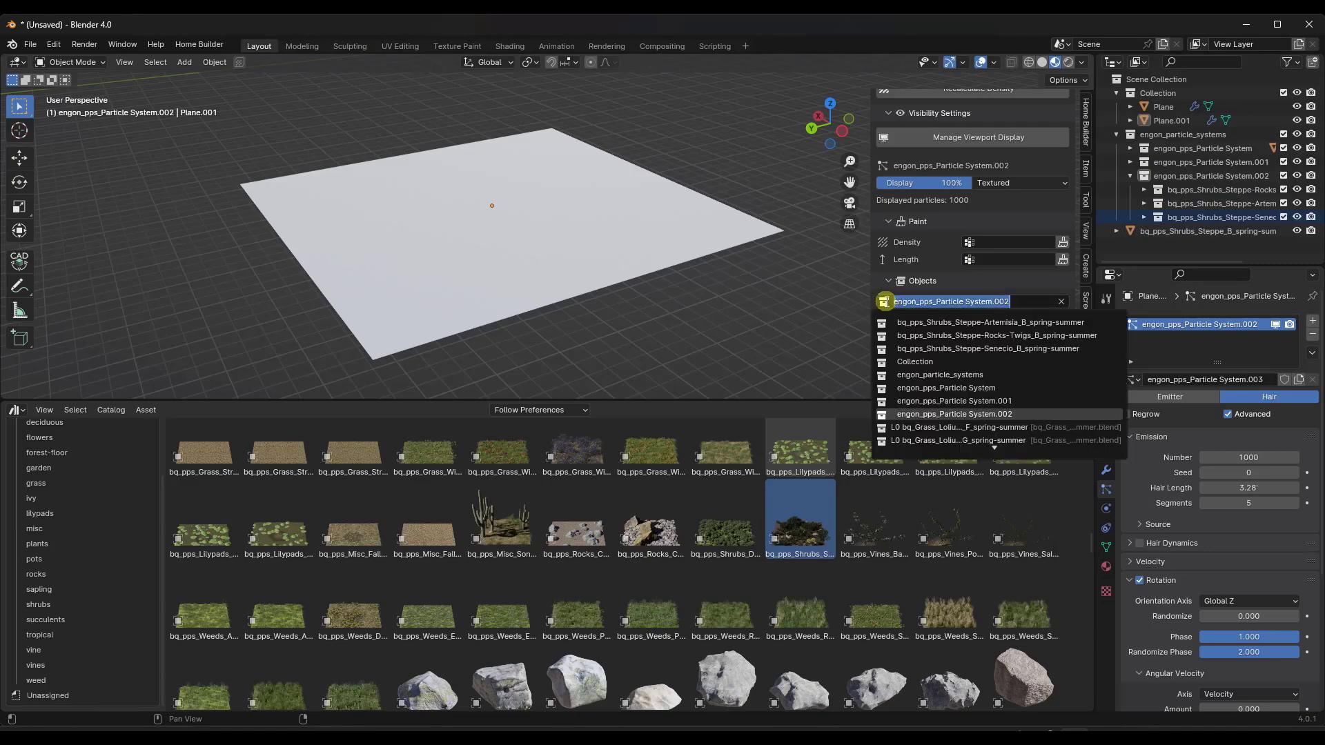
left_click(934, 341)
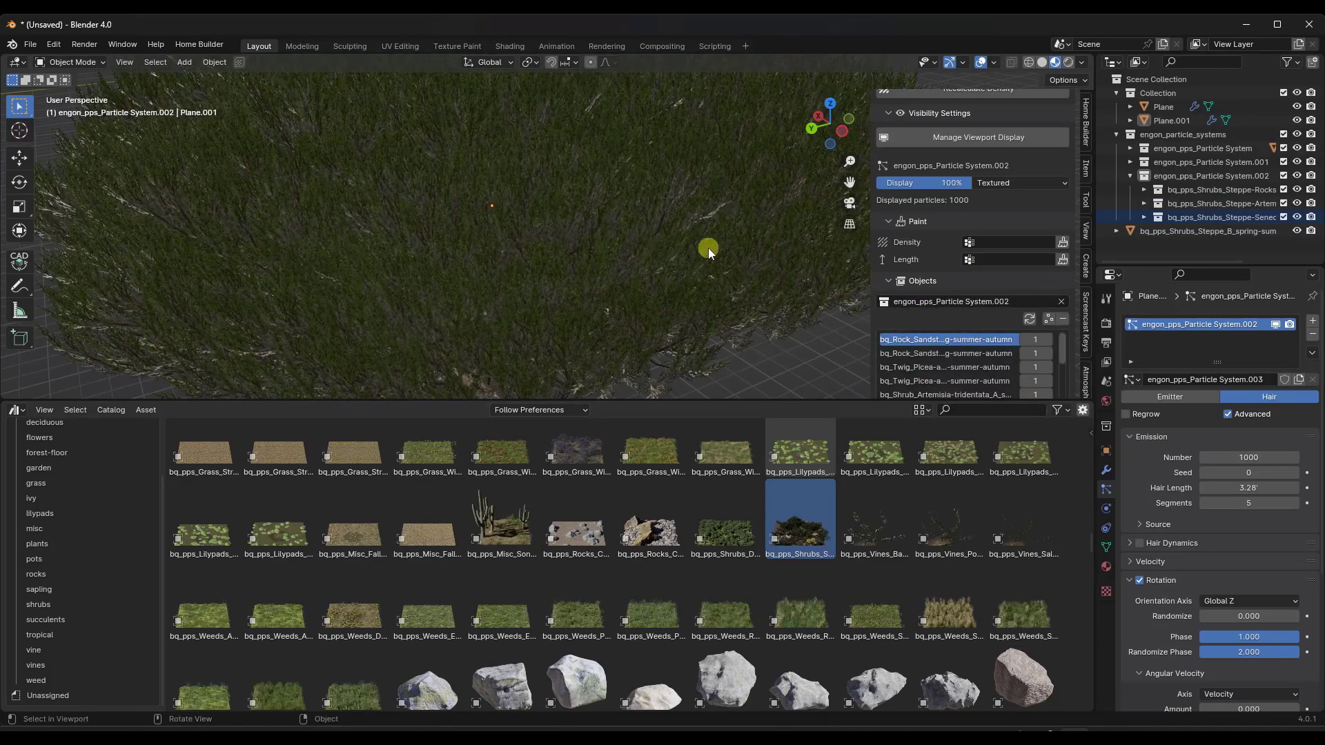
Adjust the number of particles in the shrub scatter on Plane.001.
scroll(702, 250, "down", 10)
middle_click_drag(729, 218, 628, 201)
scroll(628, 202, "up", 3)
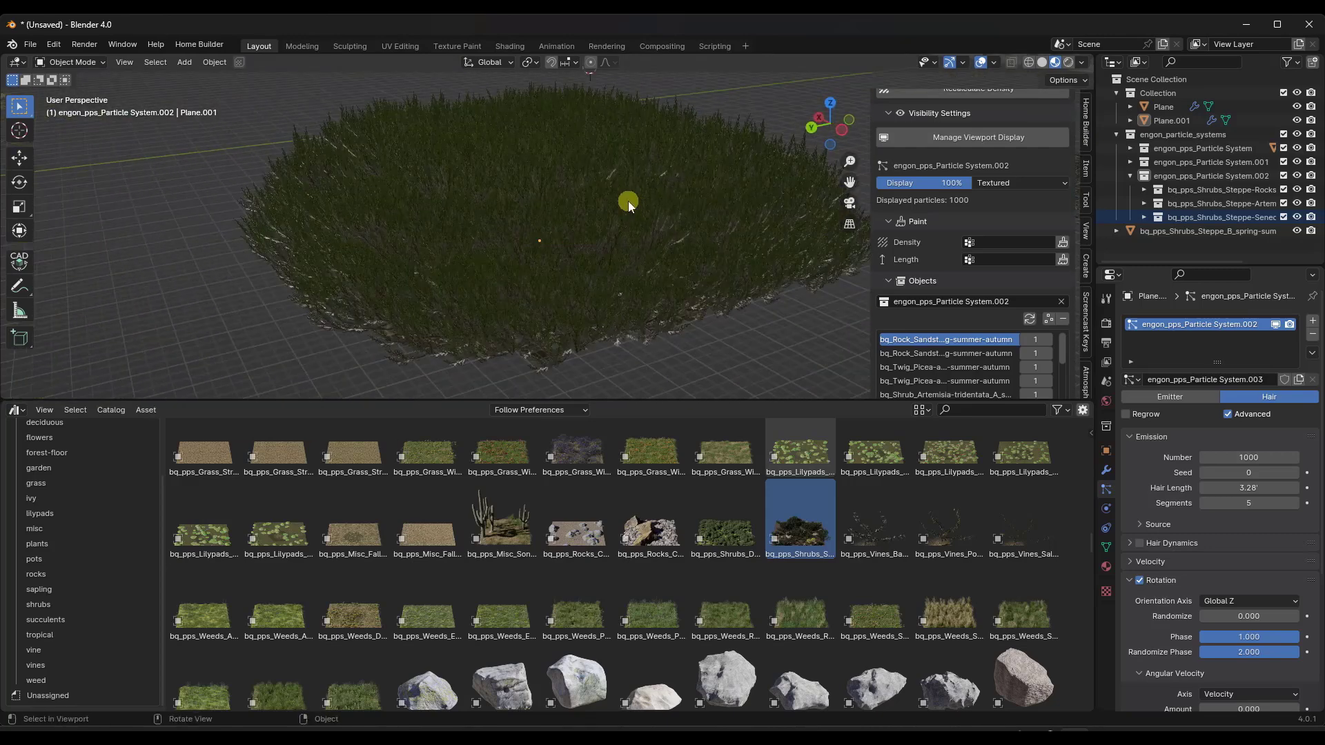
scroll(956, 207, "up", 8)
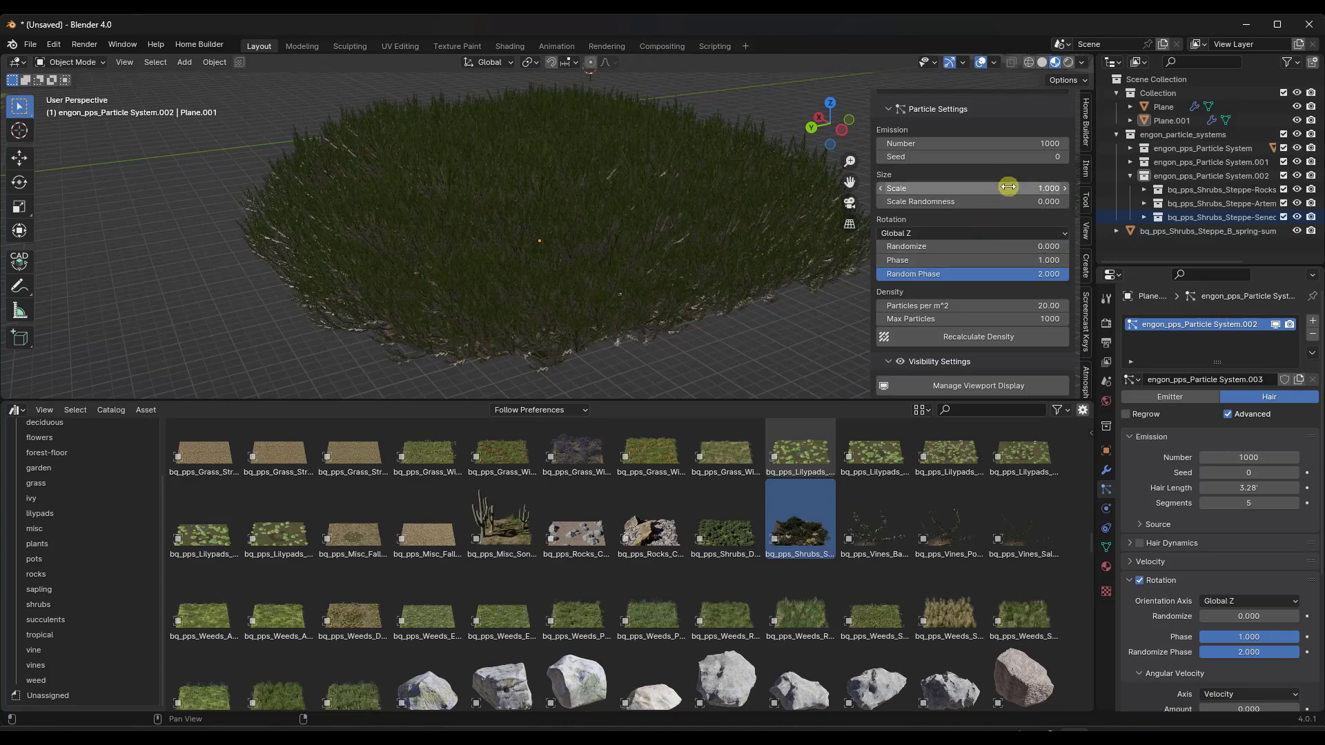
left_click_drag(989, 144, 1059, 575)
scroll(562, 221, "down", 4)
middle_click_drag(563, 220, 601, 191)
scroll(562, 222, "down", 4)
scroll(573, 200, "up", 6)
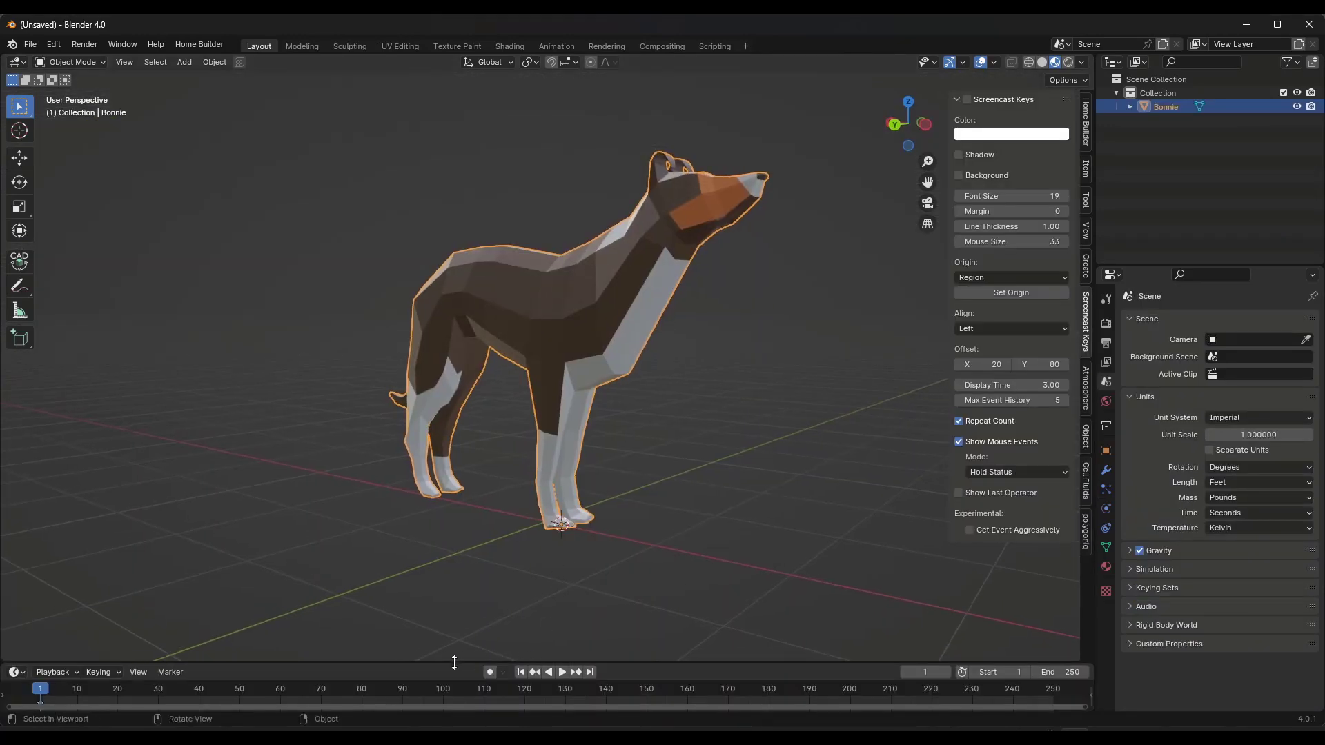
Enlarge the timeline area, turn it into an asset browser and load the botaniq_full (engon) library.
left_click_drag(454, 663, 288, 496)
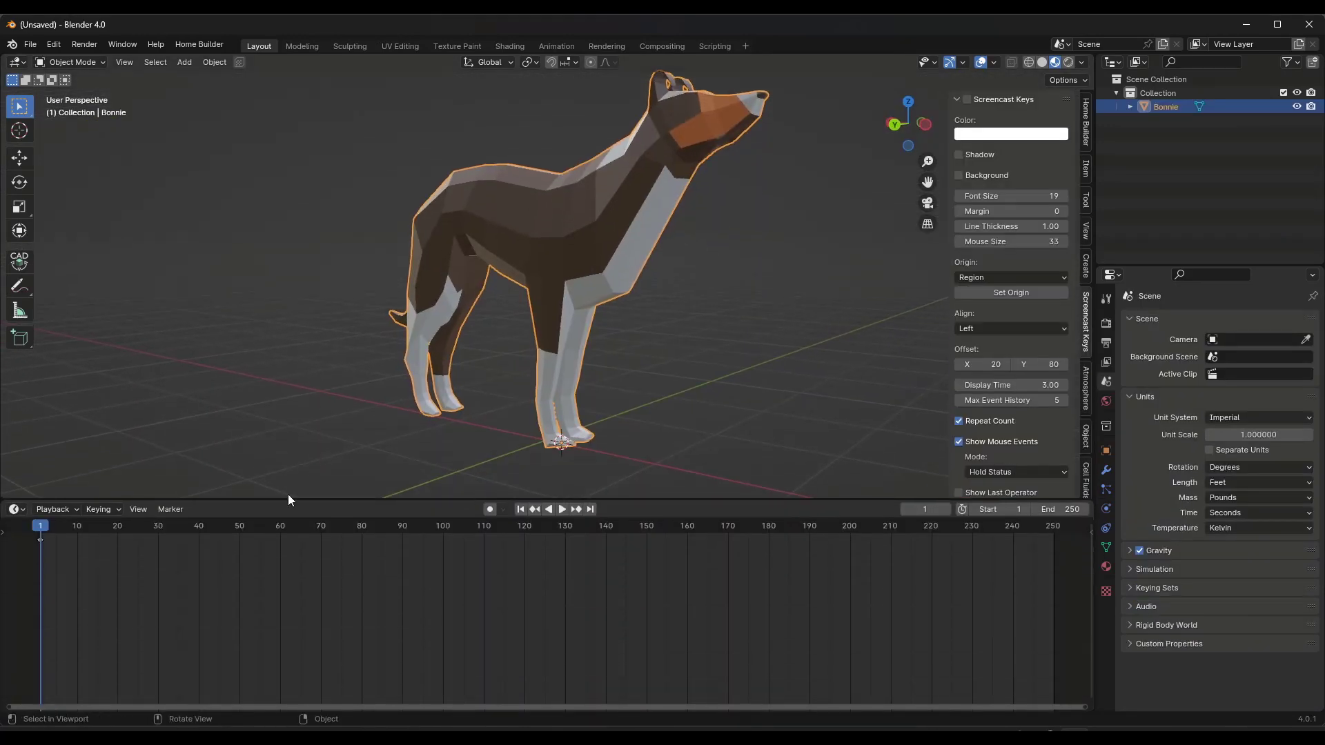
left_click(15, 510)
left_click(455, 592)
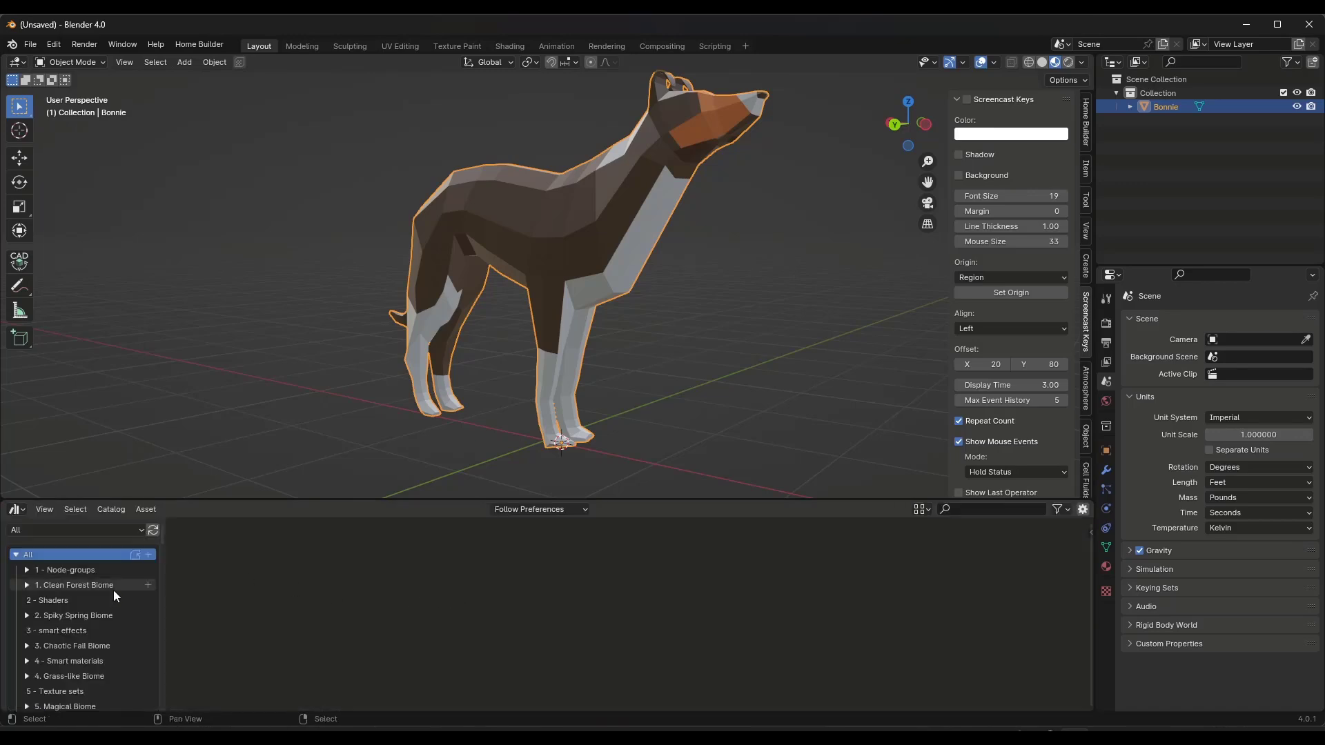
left_click(70, 528)
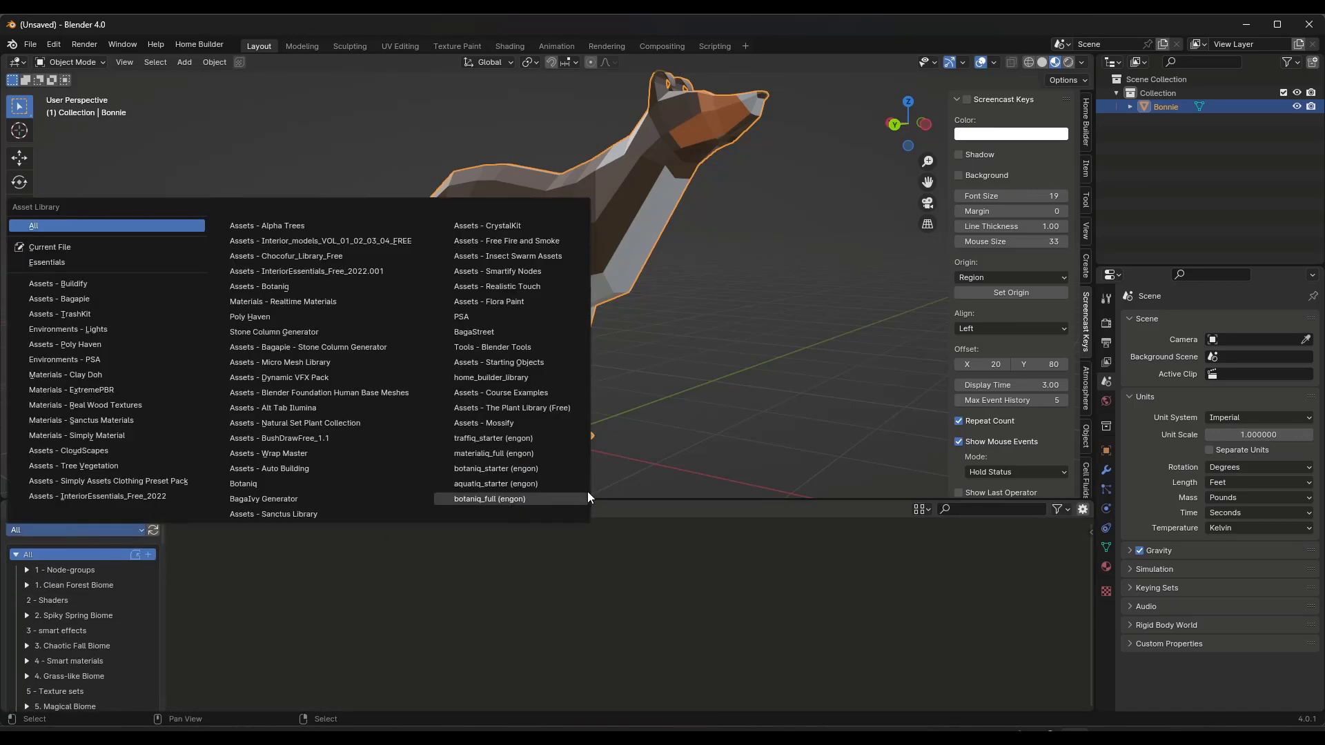
left_click(551, 498)
Place the bq_Vines_Vitis-vinifera_A_spring-summer asset from the vines catalog in the scene near the Bonnie model.
scroll(92, 623, "down", 5)
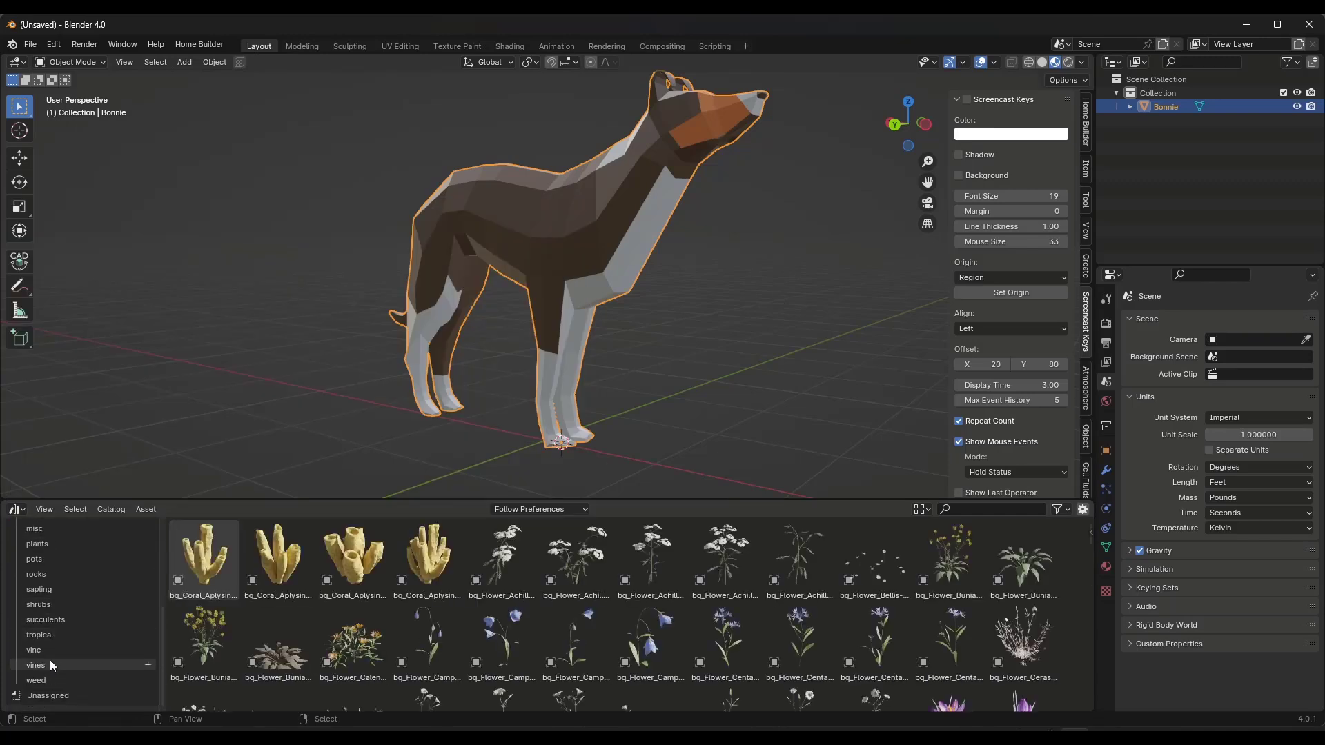
left_click(48, 666)
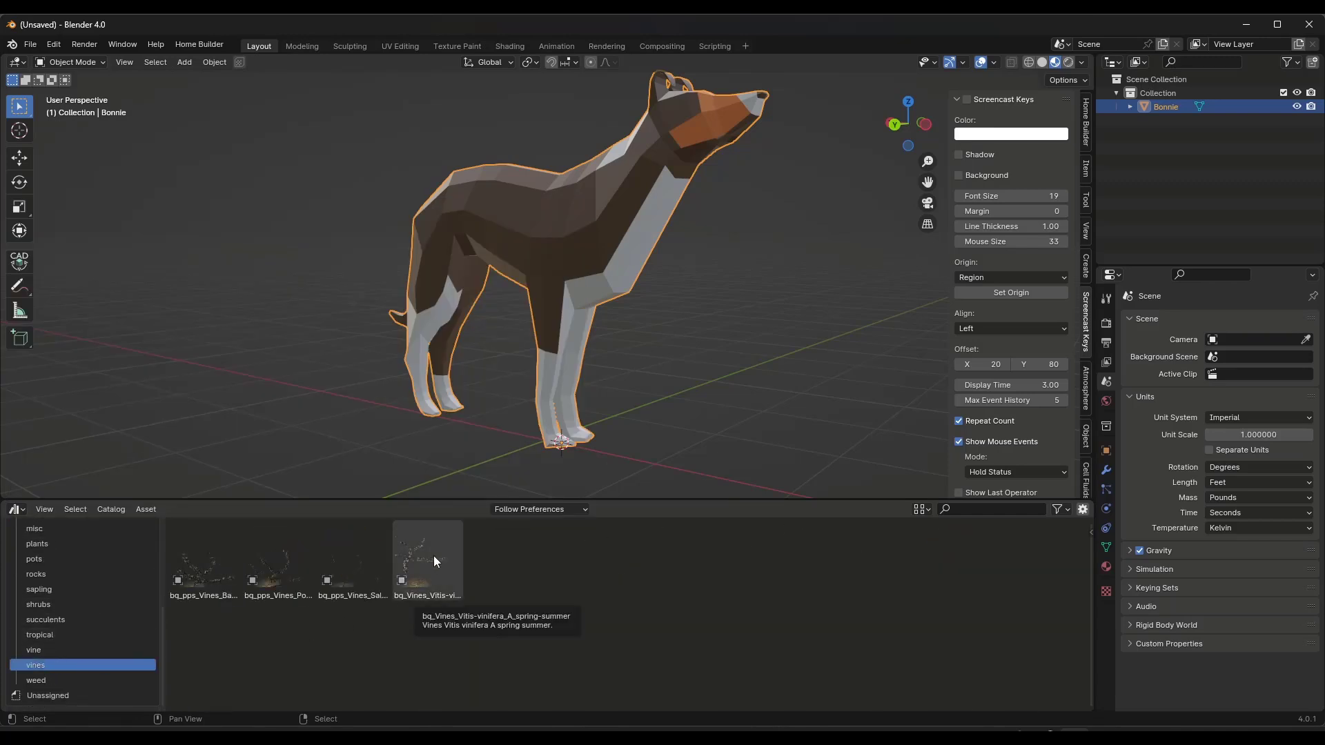
left_click_drag(434, 556, 504, 224)
middle_click_drag(463, 294, 338, 266)
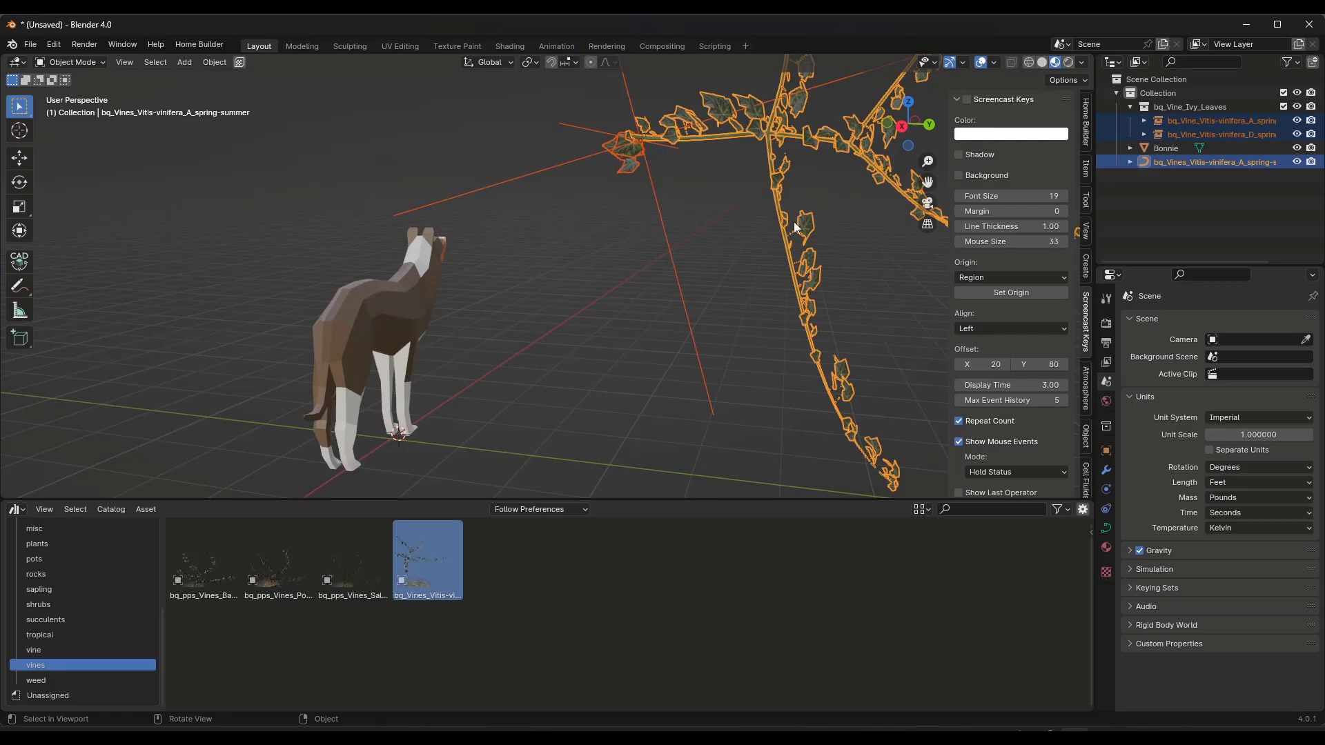
Set Bonnie as the vine generator's target object and move the vine onto the dog in the right orthographic view.
left_click(1108, 470)
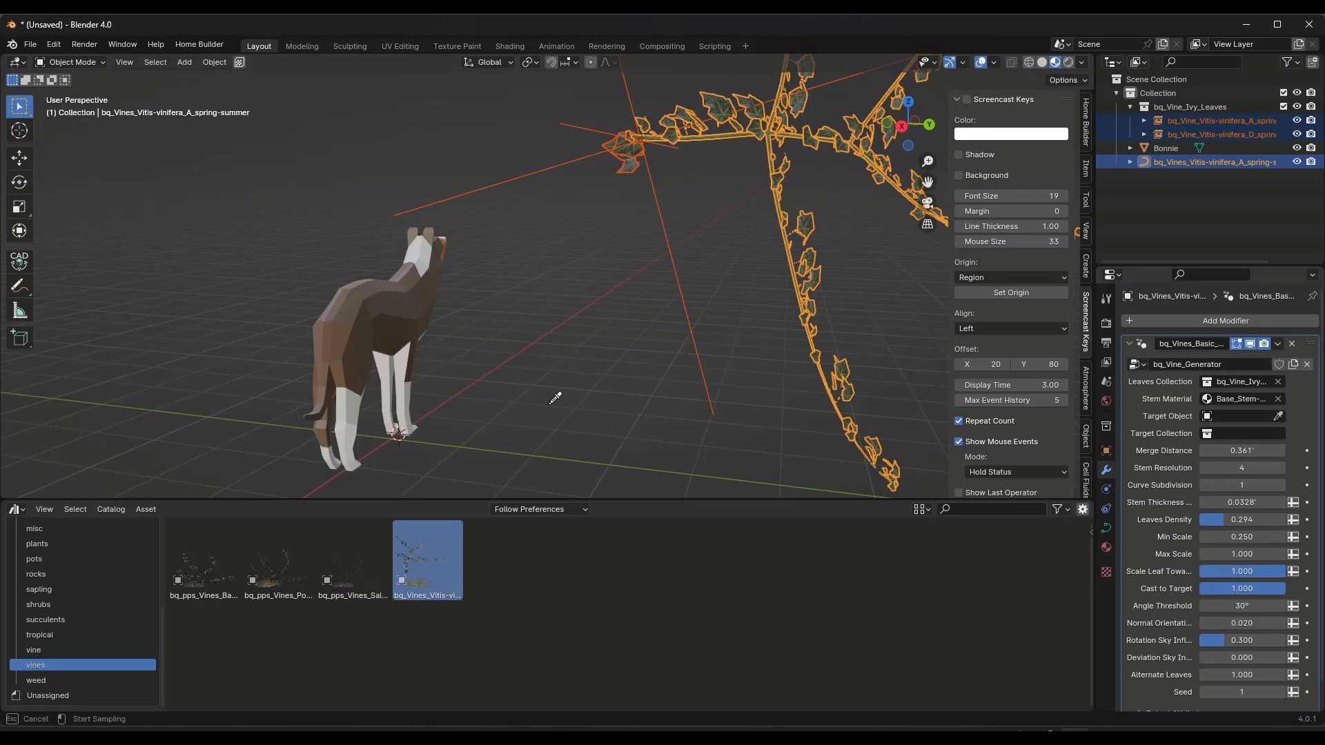
left_click(401, 312)
middle_click_drag(493, 338, 610, 190)
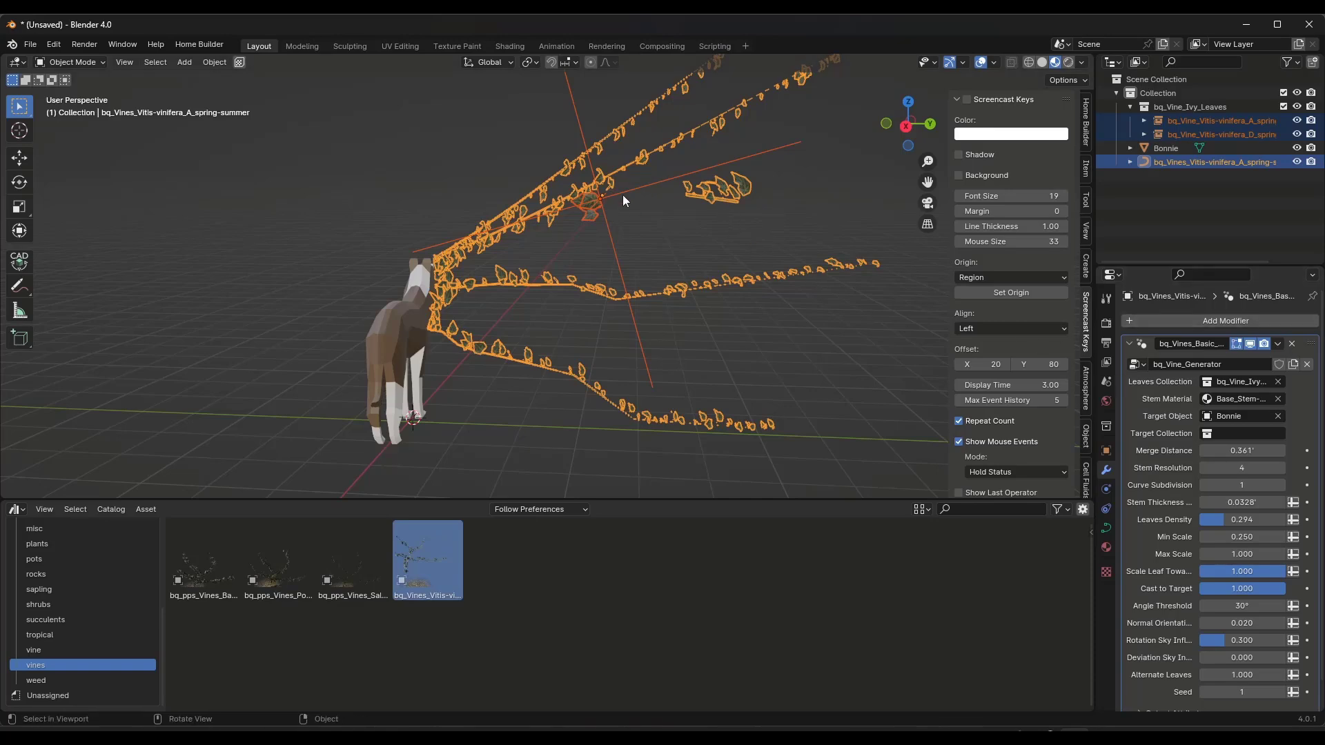
left_click(905, 127)
key("g")
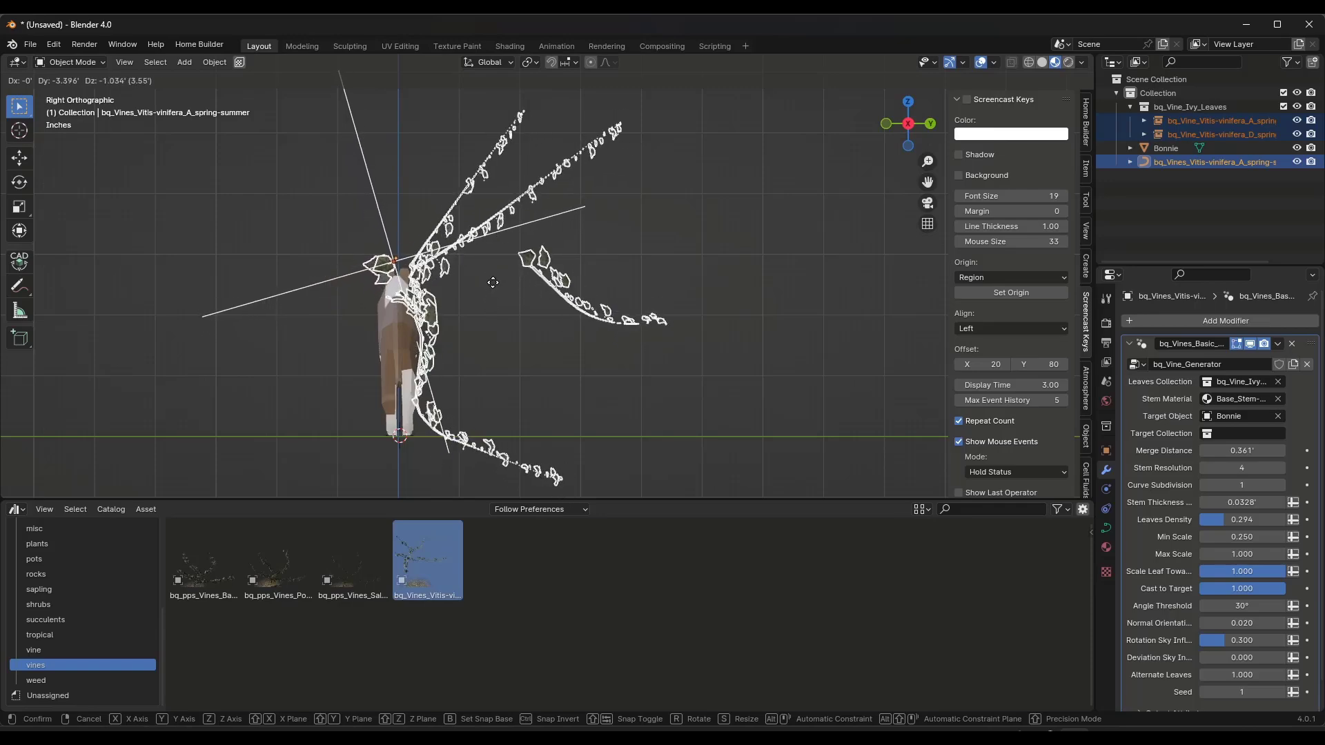
left_click(496, 278)
Delete all vertices of the vine curve in Edit Mode.
middle_click_drag(495, 278, 519, 297)
key("Tab")
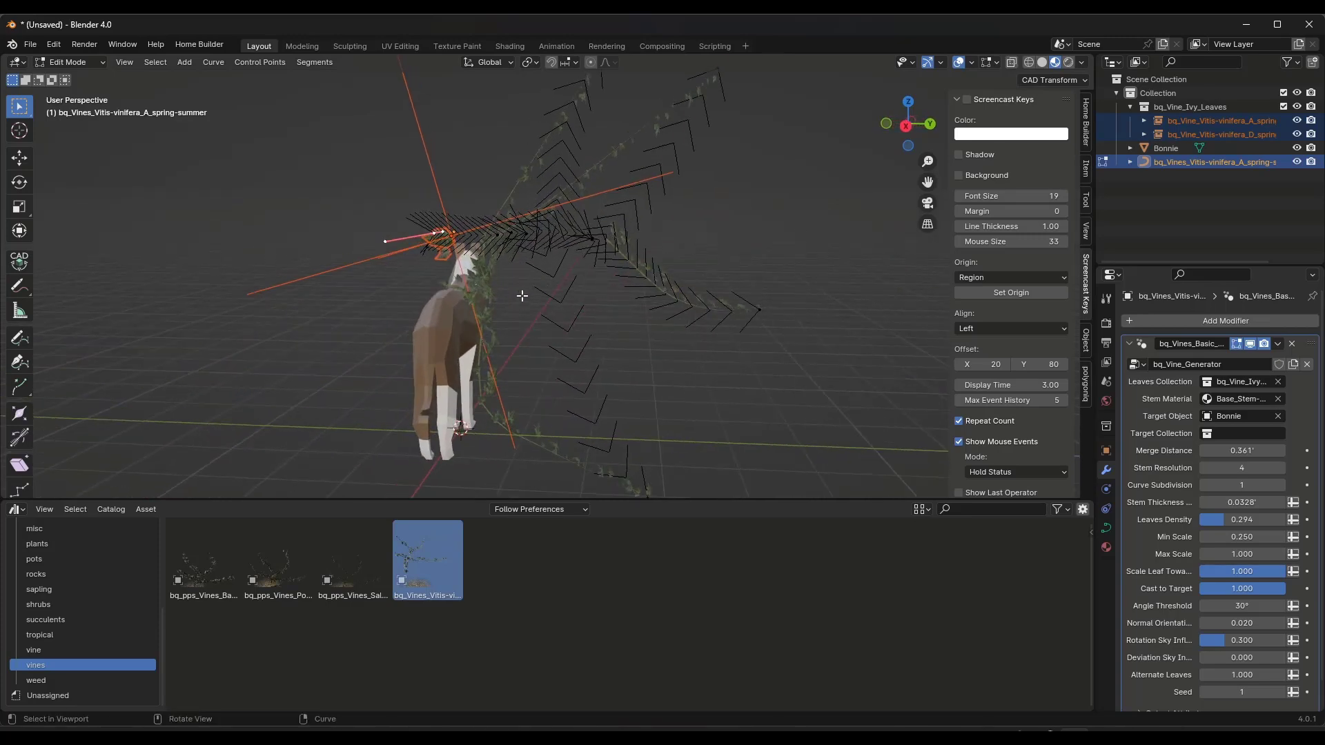
key("a")
key("x")
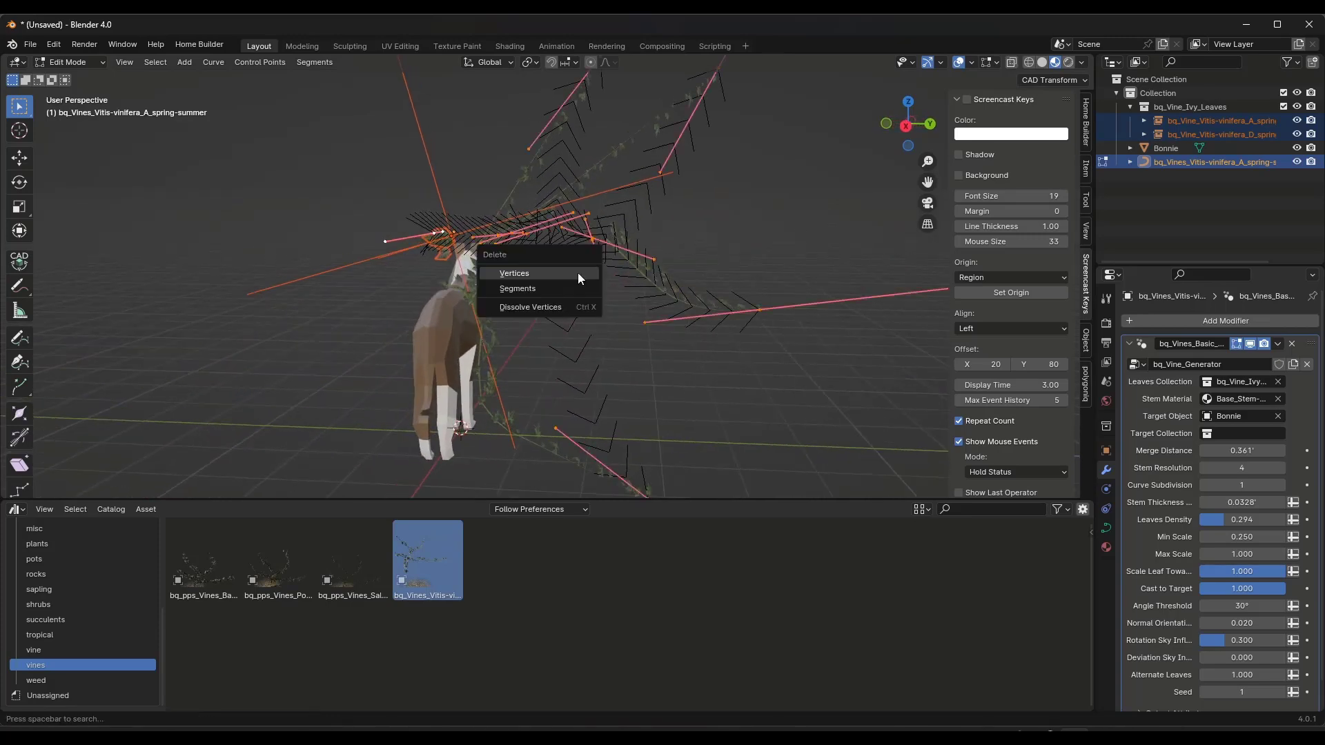
left_click(541, 275)
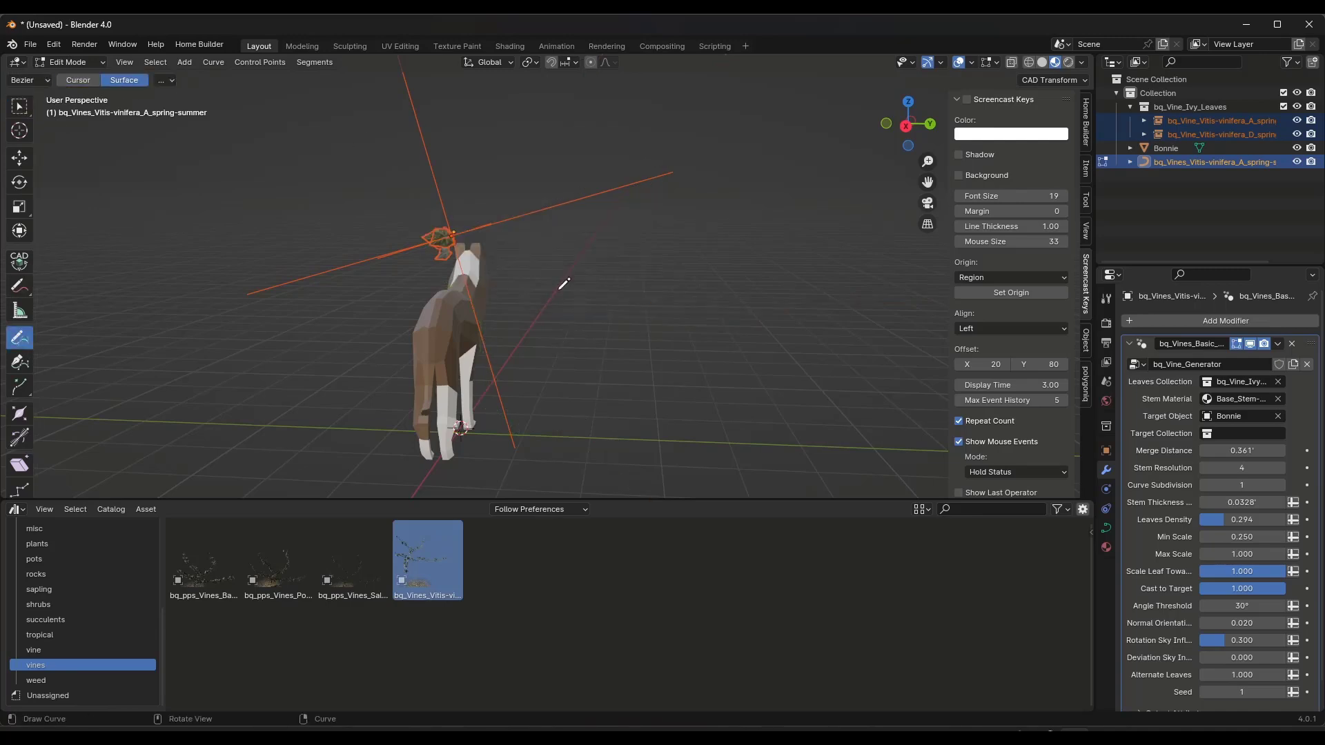
Draw several freehand curve strokes with surface projection across the dog's back, flank, shoulder and neck to grow vines there.
middle_click_drag(506, 225, 428, 228)
scroll(435, 235, "up", 3)
mouse_move(434, 267)
left_mouse_down()
mouse_move(434, 247)
mouse_move(526, 188)
left_mouse_up()
left_click_drag(574, 227, 607, 300)
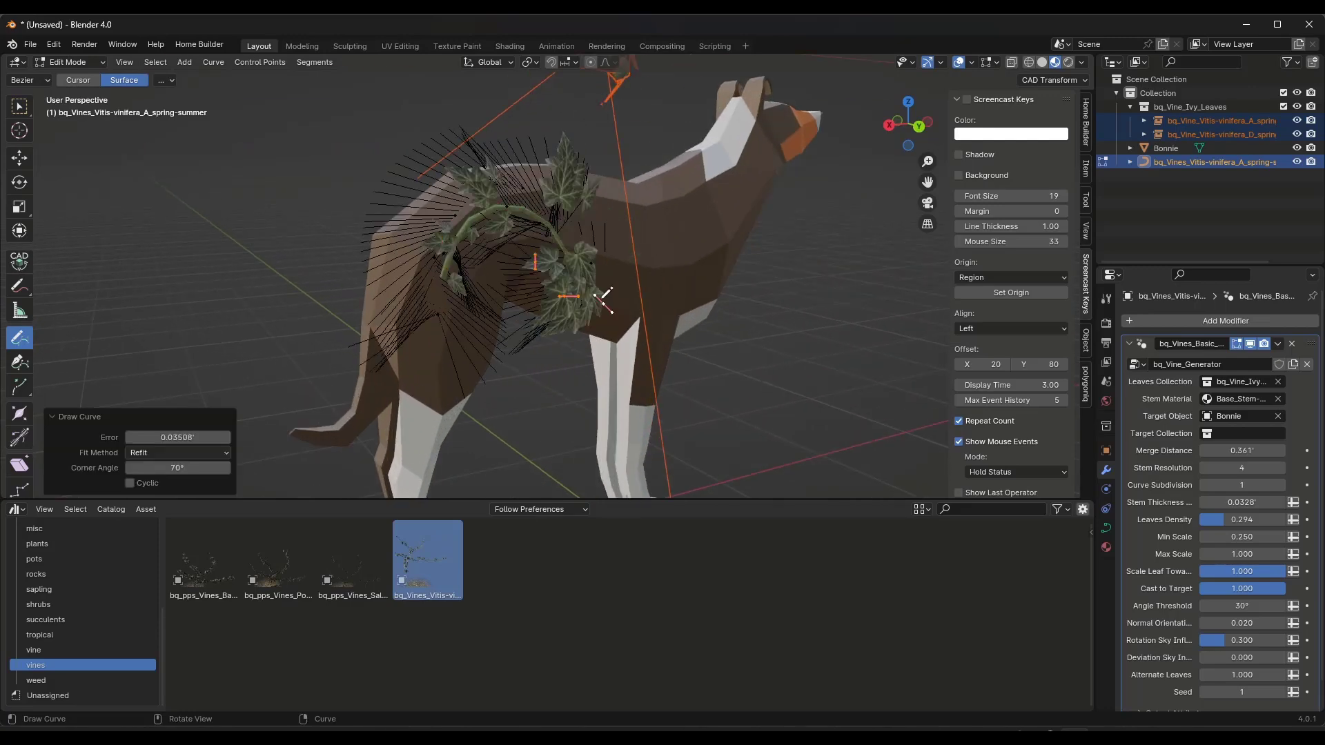
left_click_drag(579, 214, 642, 175)
left_click_drag(698, 268, 717, 157)
left_click_drag(651, 274, 655, 338)
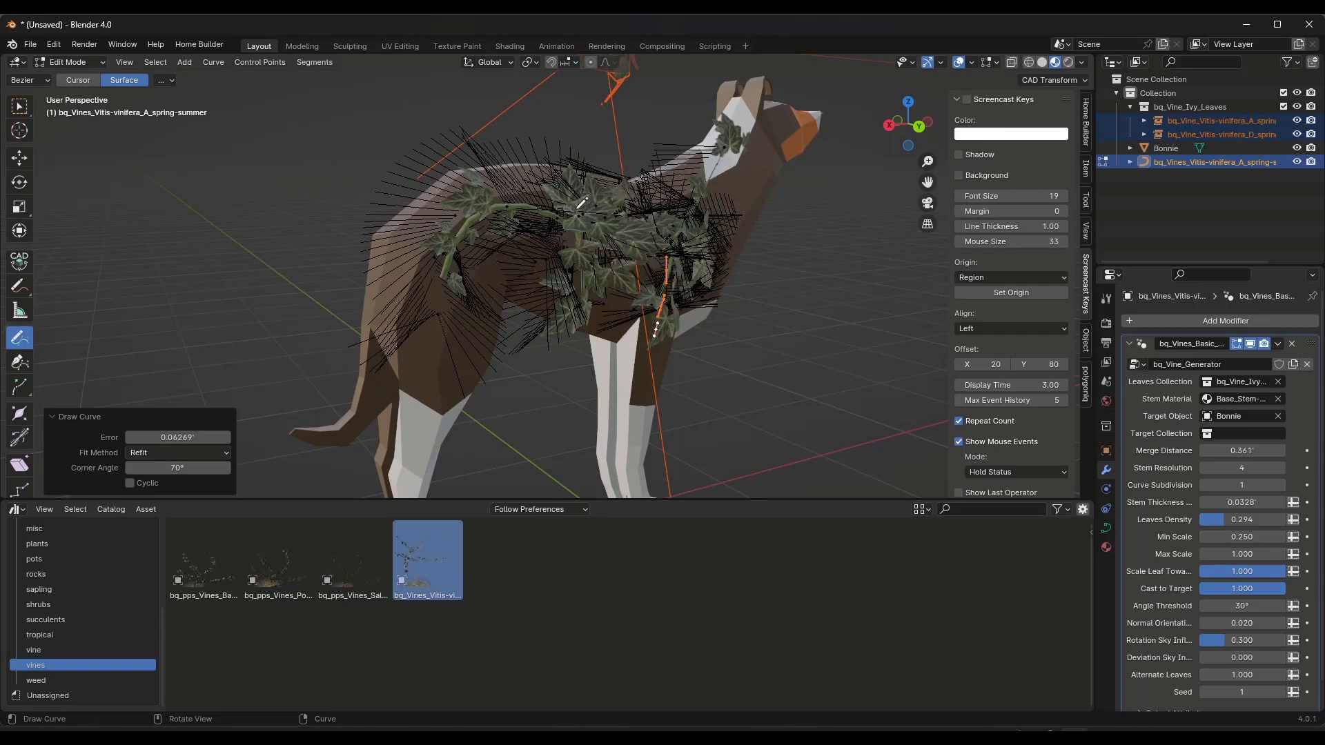
left_click_drag(424, 172, 425, 172)
Select the stray curve points beyond the dog's back, move them back onto its body in the right orthographic view and leave Edit Mode.
mouse_move(477, 231)
middle_mouse_down()
mouse_move(541, 275)
mouse_move(493, 275)
mouse_move(552, 270)
mouse_move(531, 242)
mouse_move(339, 173)
mouse_move(110, 112)
middle_mouse_up()
left_click(20, 105)
left_click_drag(221, 142, 359, 240)
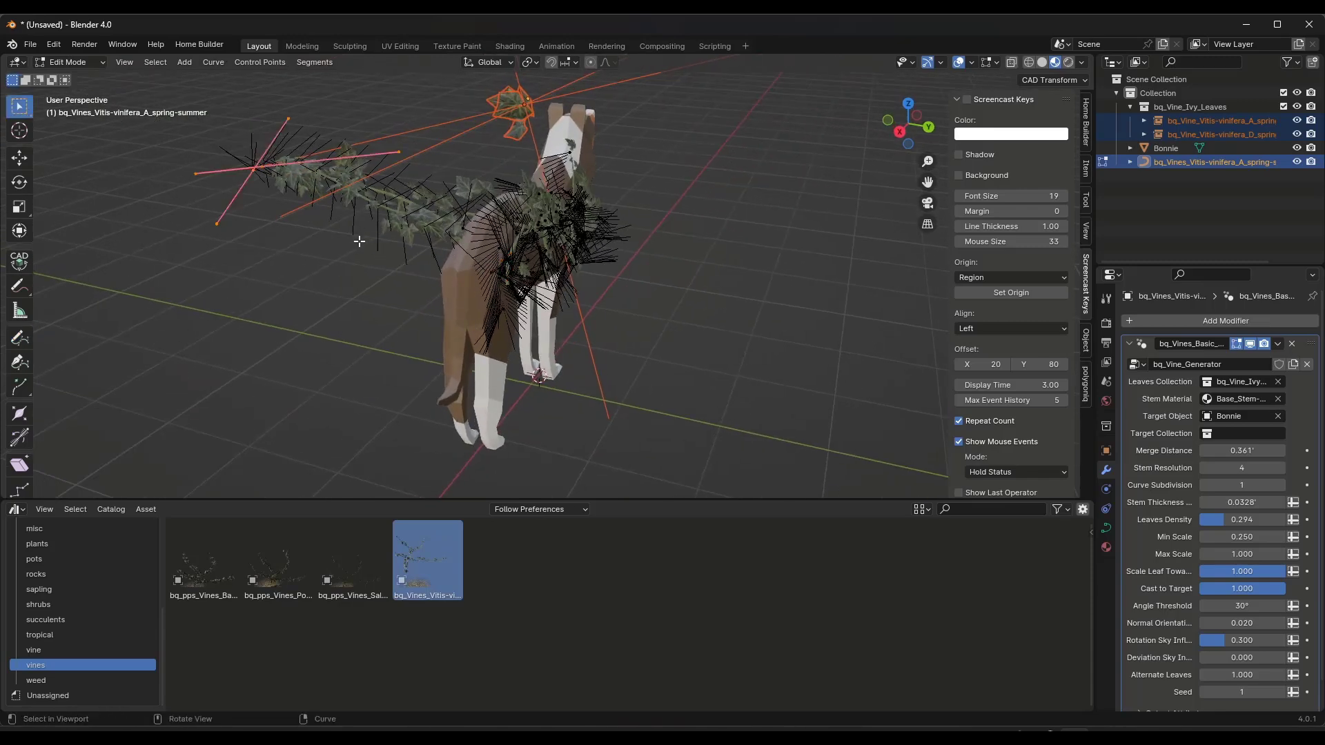
left_click(901, 129)
left_click_drag(370, 131, 464, 218)
key("g")
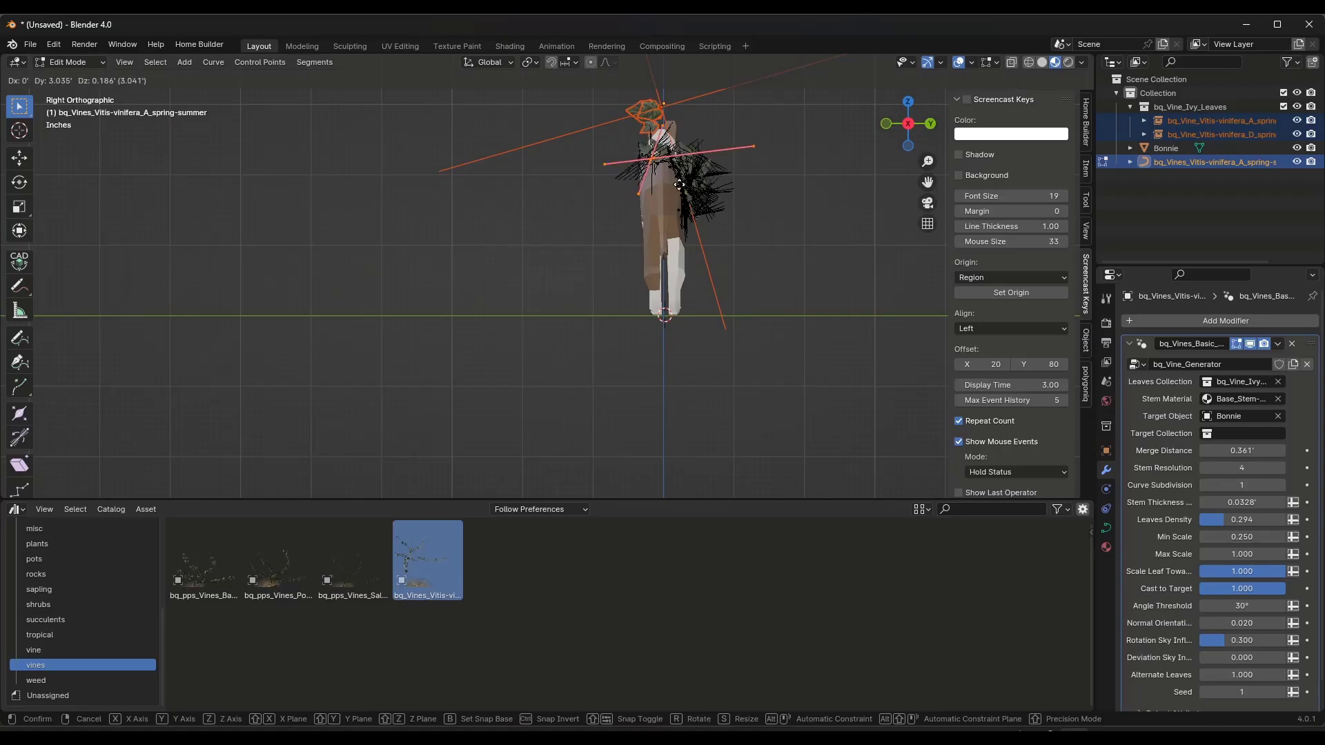
left_click(747, 190)
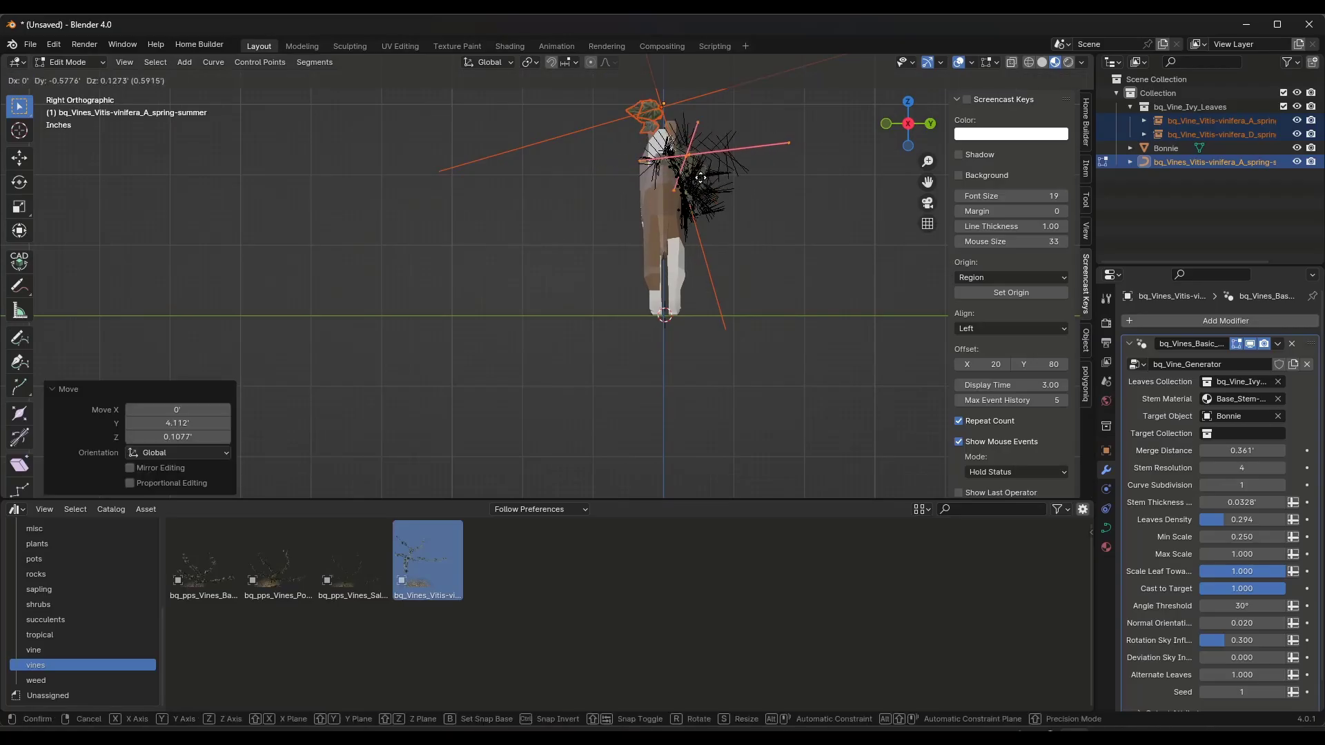
middle_click_drag(743, 190, 665, 206)
key("Tab")
Set the vine generator's max scale to 0.350 and its merge distance to 0.00328'.
scroll(665, 206, "up", 5)
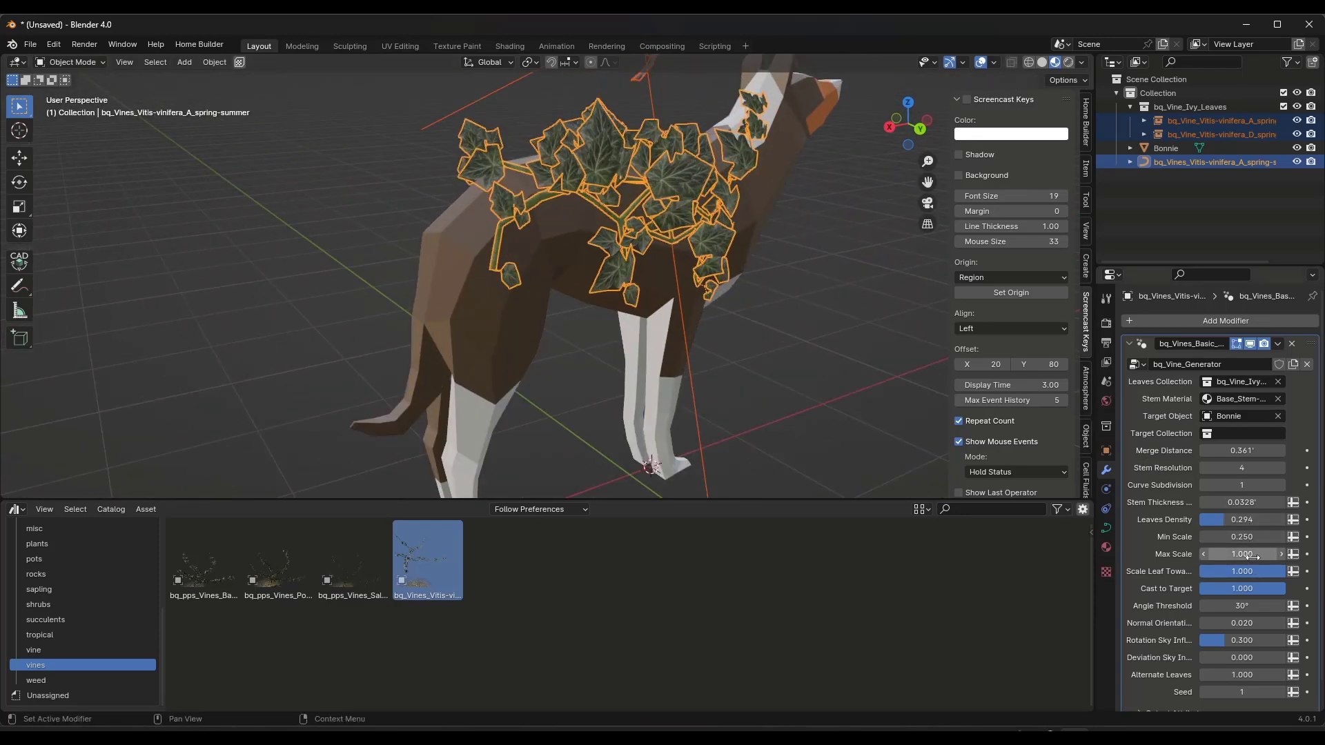
left_click_drag(1245, 554, 1191, 555)
left_click_drag(1241, 450, 1201, 450)
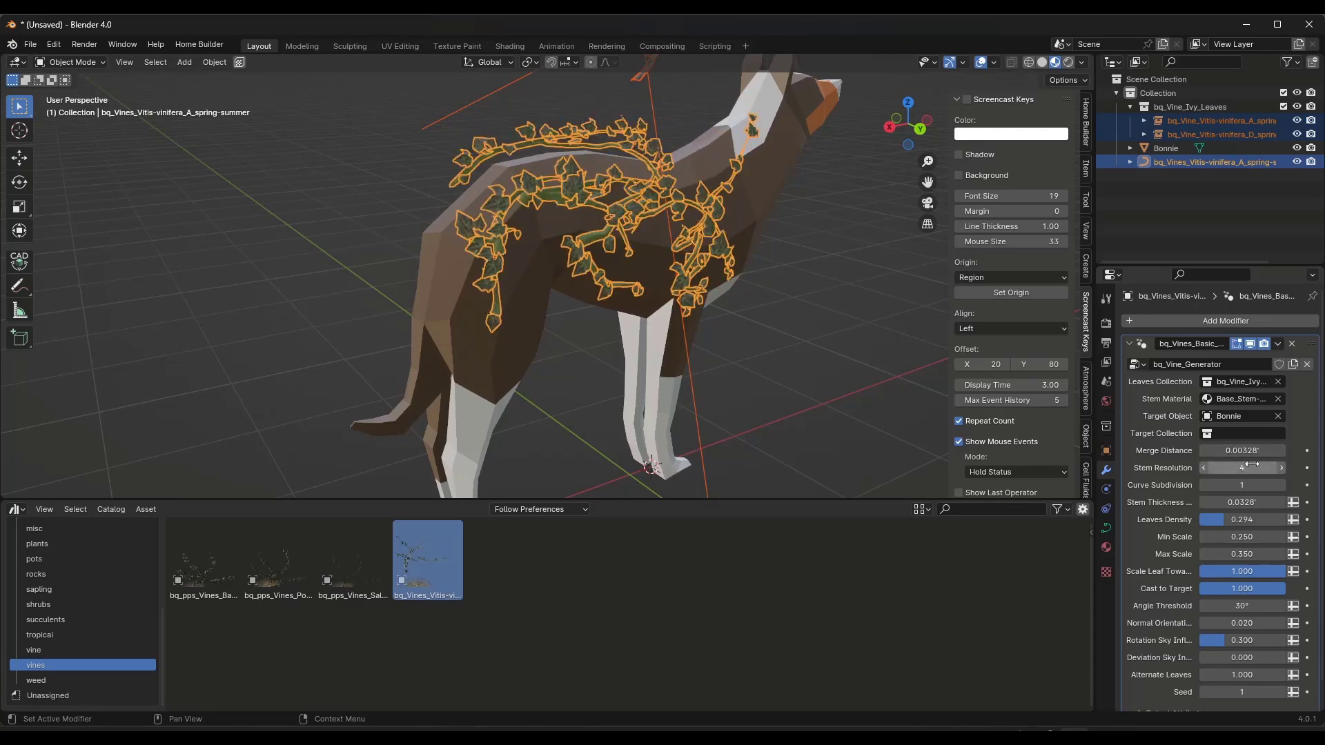
scroll(862, 390, "up", 3)
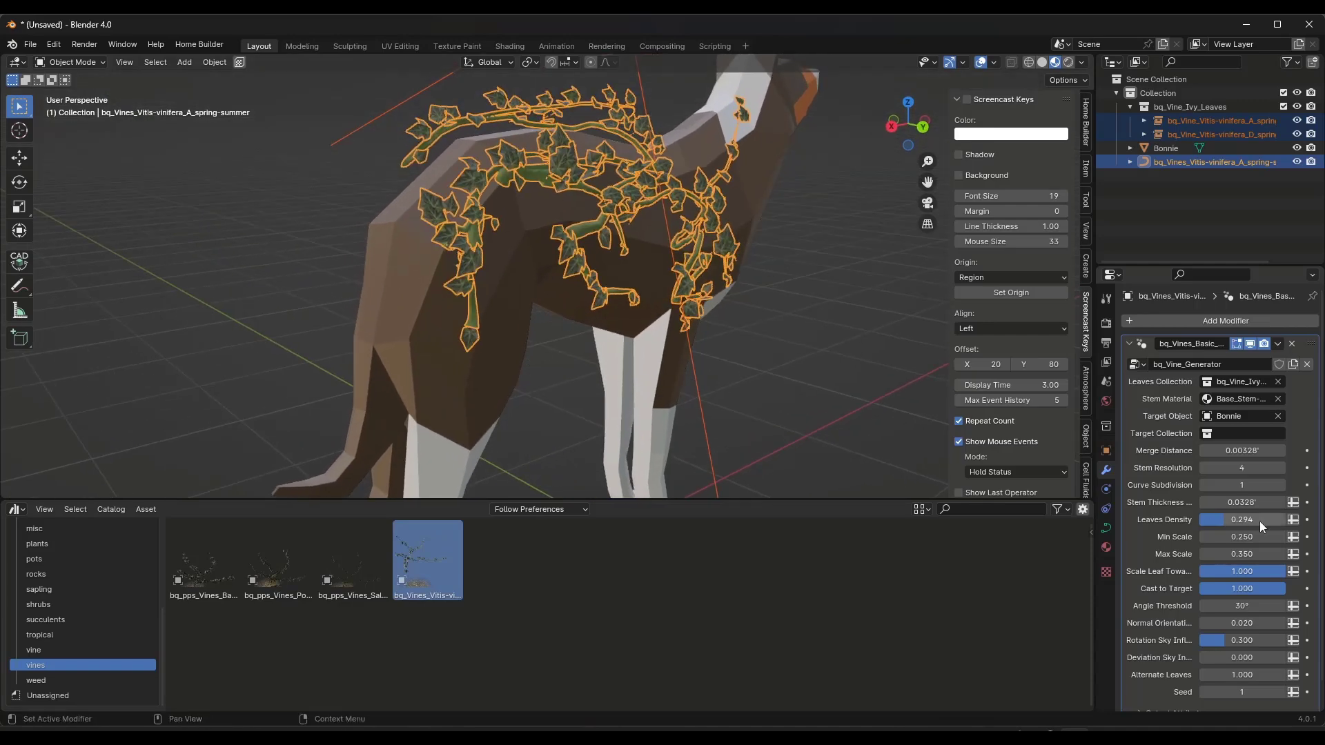
Set the vine generator's leaves density to 0.617, min scale to 0.330 and leaf scaling (Scale Leaf Towards) to 0.858.
left_click_drag(1237, 519, 1269, 560)
scroll(1240, 554, "down", 1)
scroll(719, 355, "down", 5)
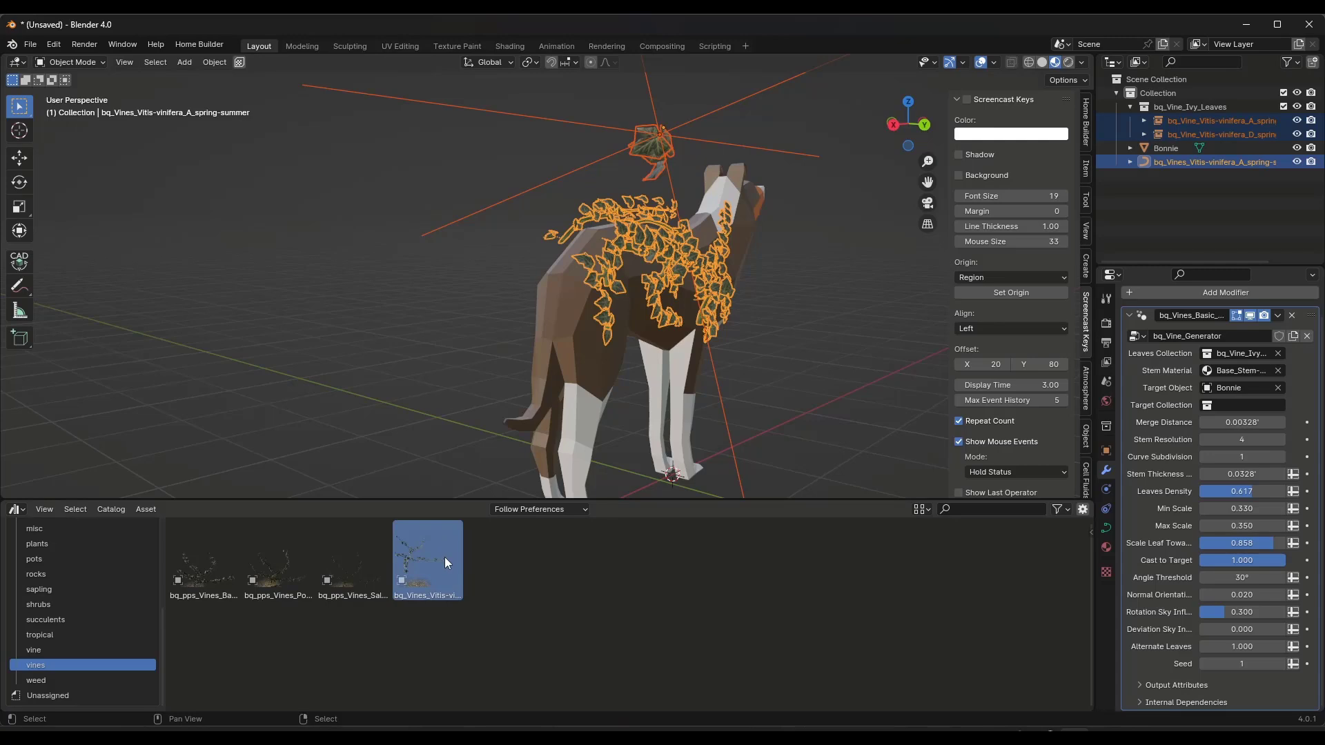
middle_click_drag(607, 359, 876, 334)
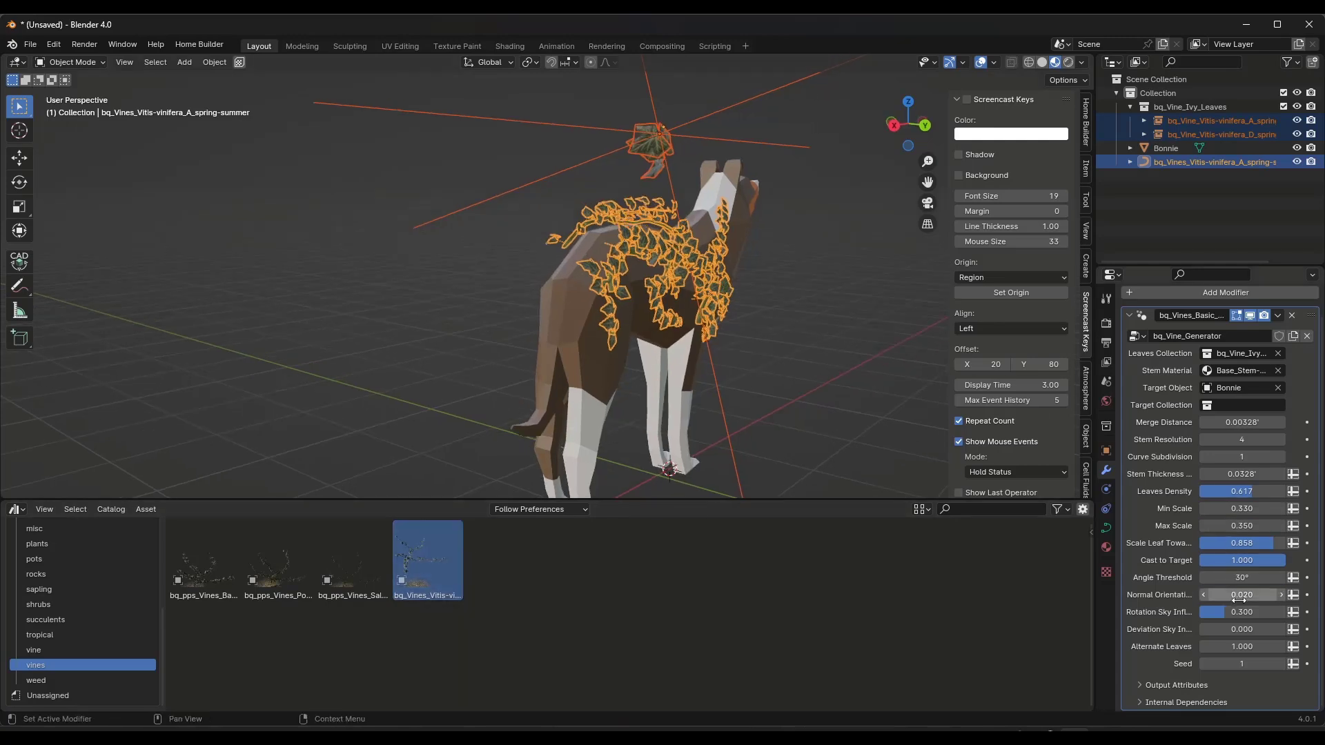